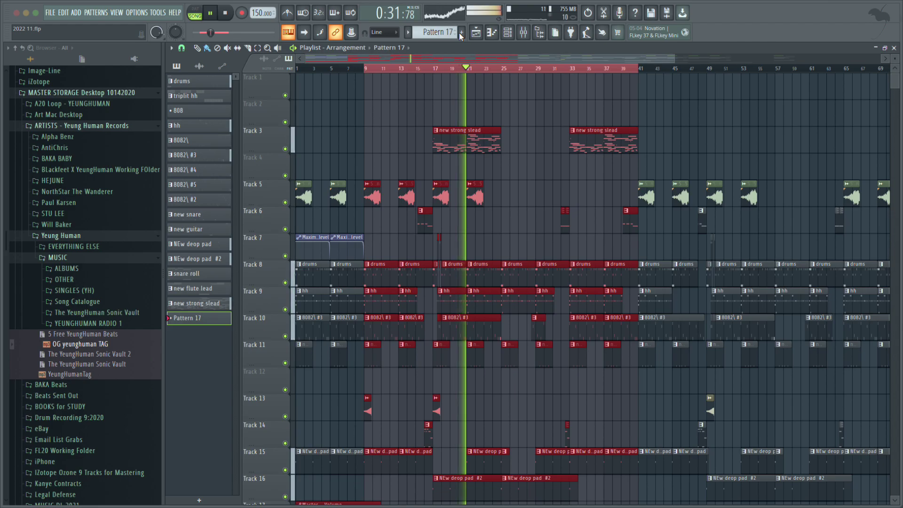
Create a pattern named "new up front lead" and place it on Track 2 from bar 9 to bar 17.
click(461, 33)
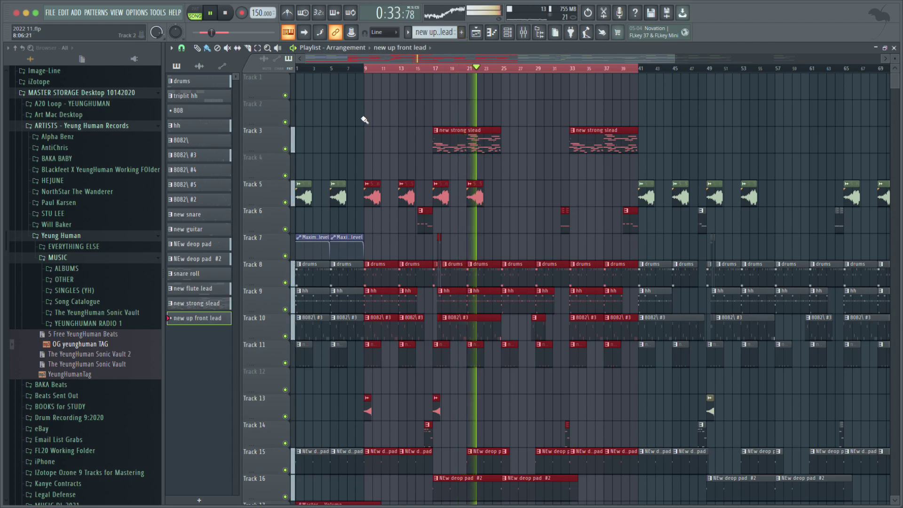
click(369, 104)
drag(380, 103, 420, 101)
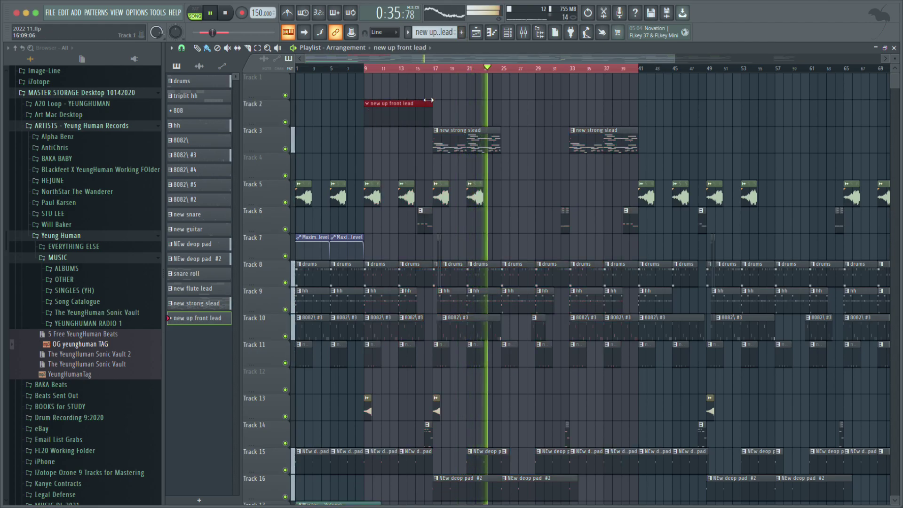
Add a FLEX channel to the channel rack and filter the presets of all packs by "bell".
click(509, 33)
scroll(299, 200, down, 1)
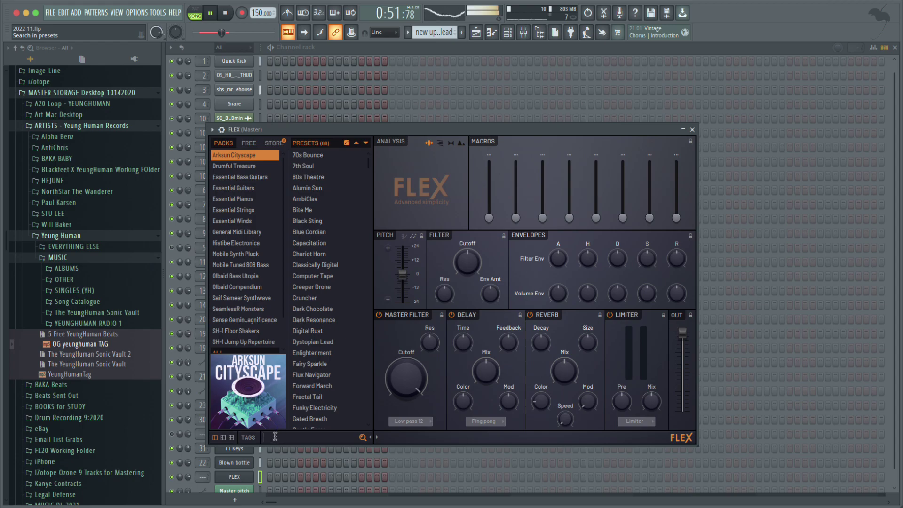
text(bell)
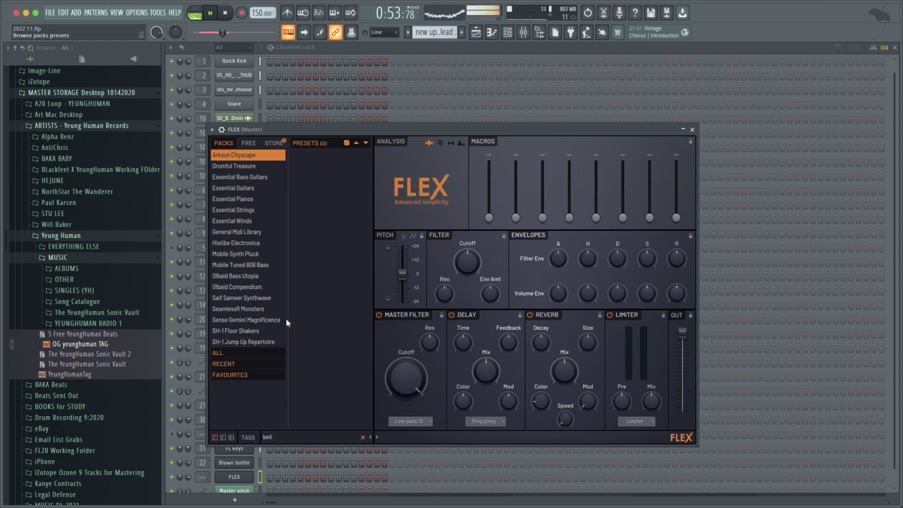
click(244, 353)
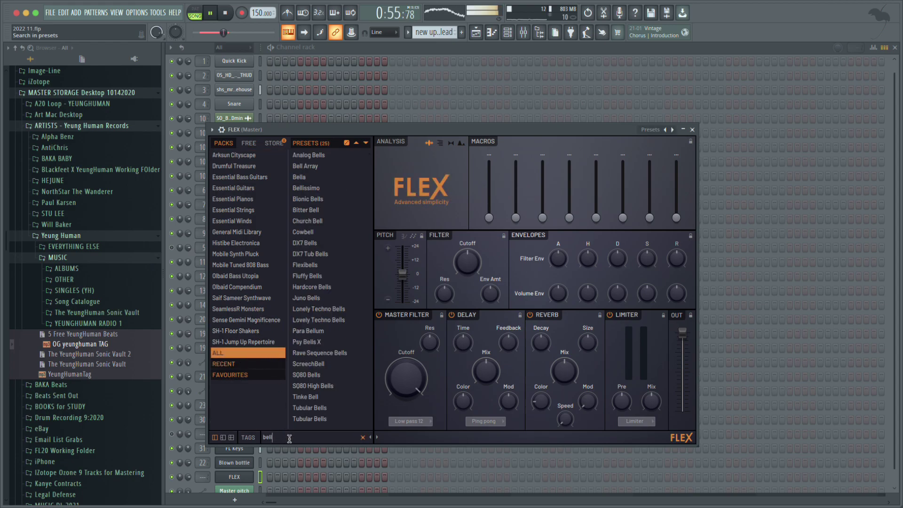
Try the Analog Bells preset with its master filter switched on and the filter cutoff adjusted.
click(325, 152)
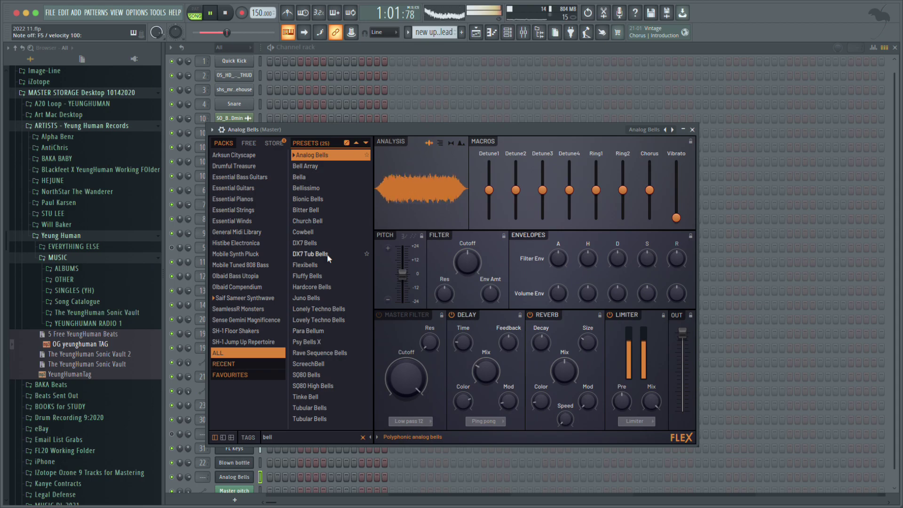
click(380, 317)
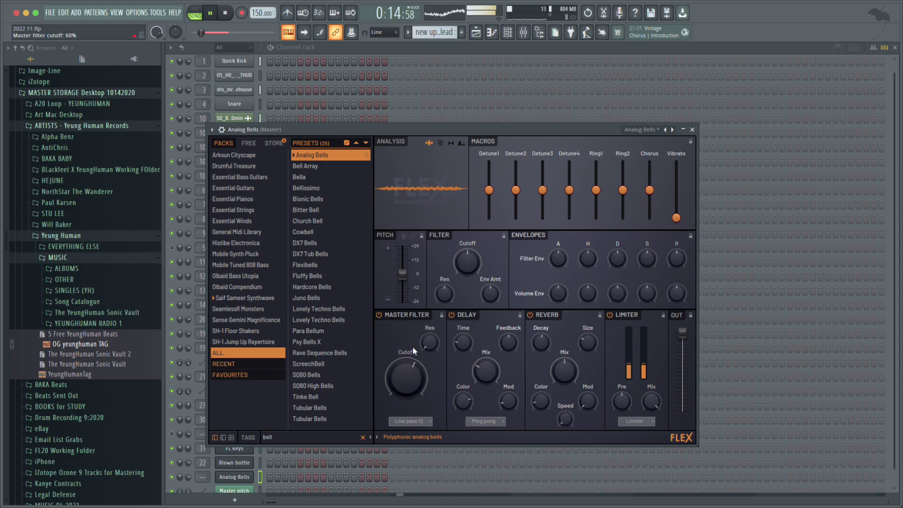
scroll(405, 372, up, 3)
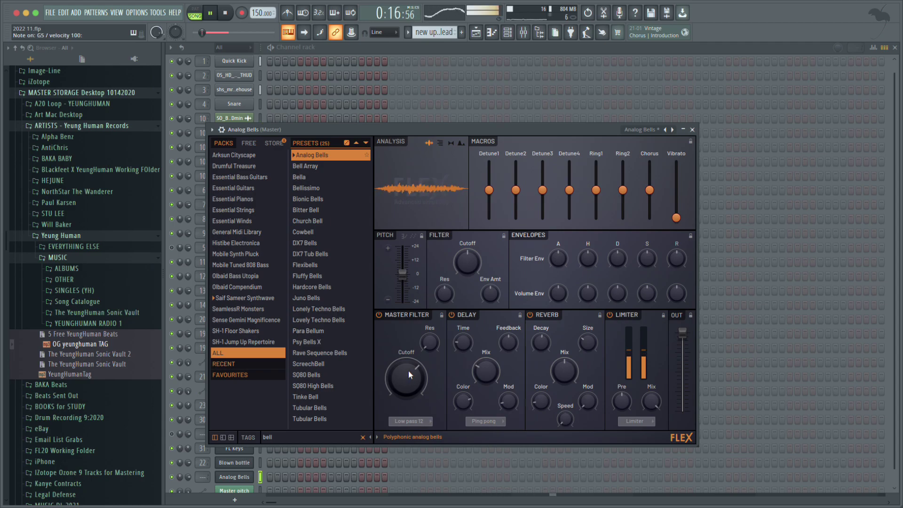
Load the Juno Bells preset, switch on its master filter and close the FLEX window.
click(329, 298)
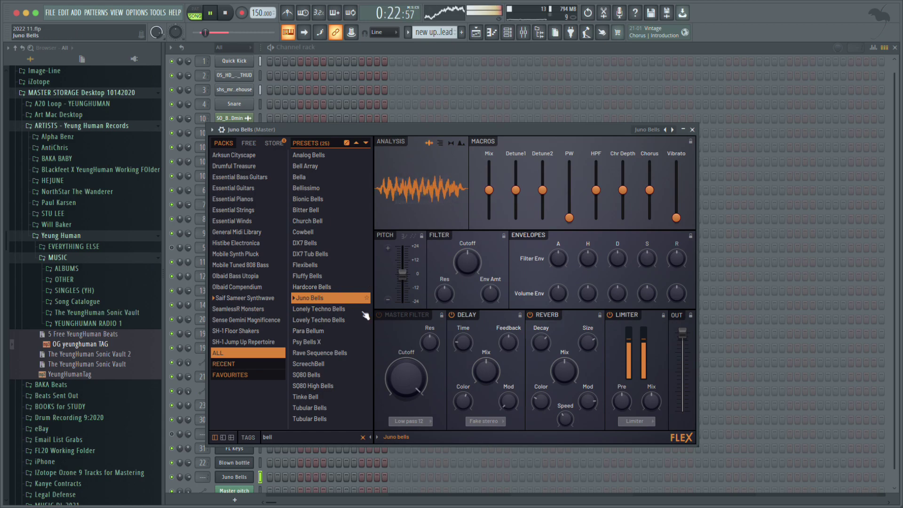
click(391, 316)
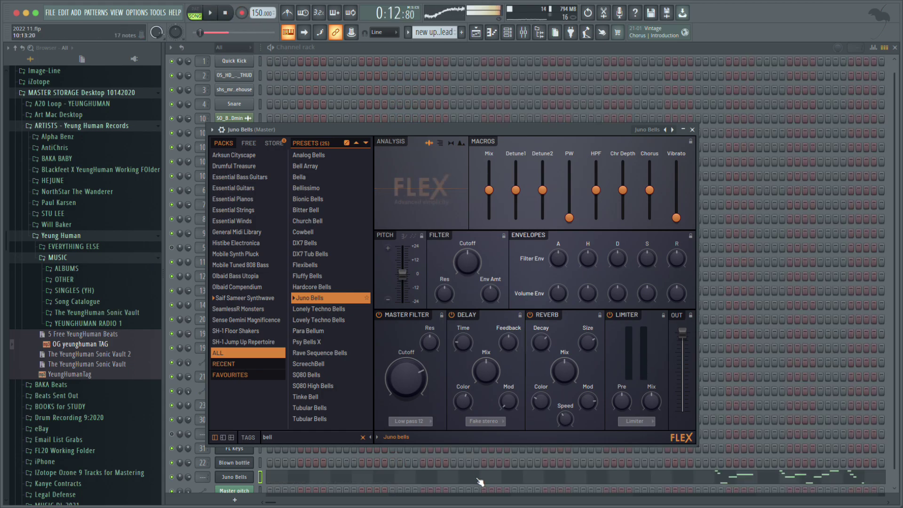
key(Escape)
Open the Juno Bells piano roll, select all the recorded notes and move them to start at about bar 2.
click(455, 476)
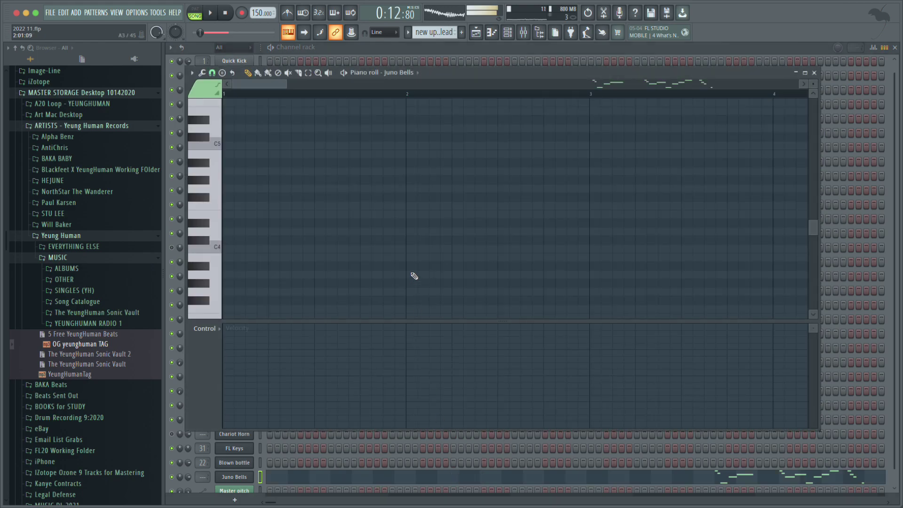
scroll(414, 276, down, 5)
scroll(413, 271, down, 10)
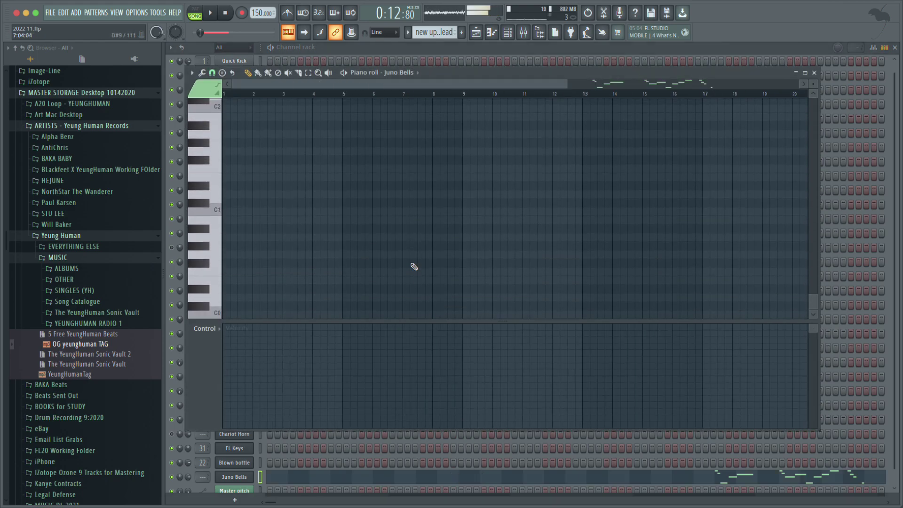
click(462, 477)
click(461, 477)
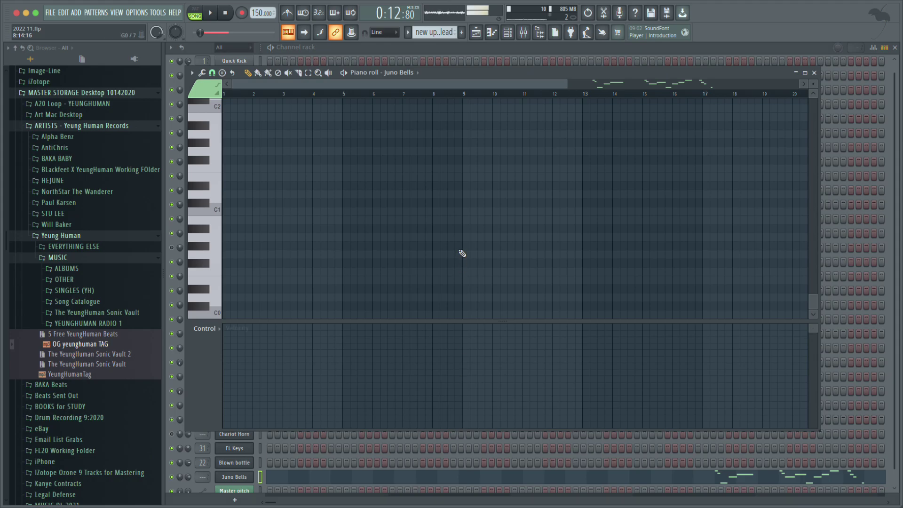
scroll(462, 254, up, 15)
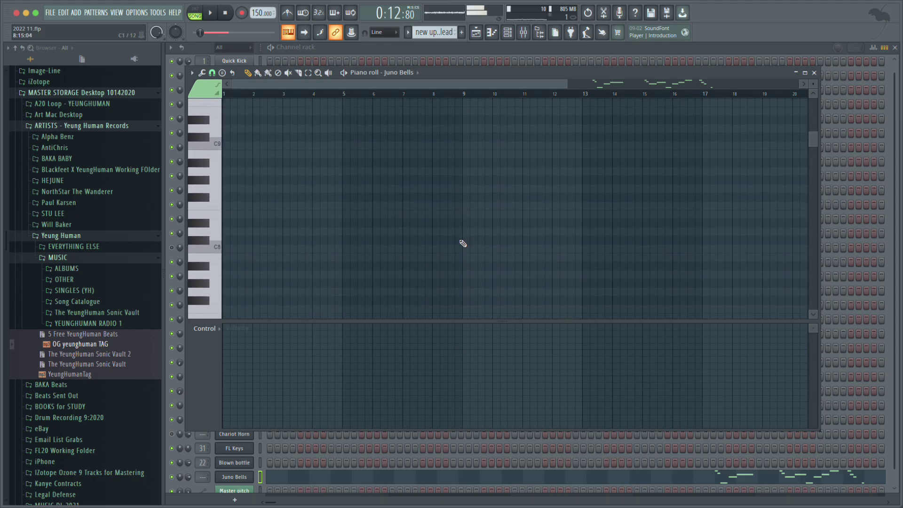
scroll(462, 243, down, 6)
scroll(462, 241, down, 2)
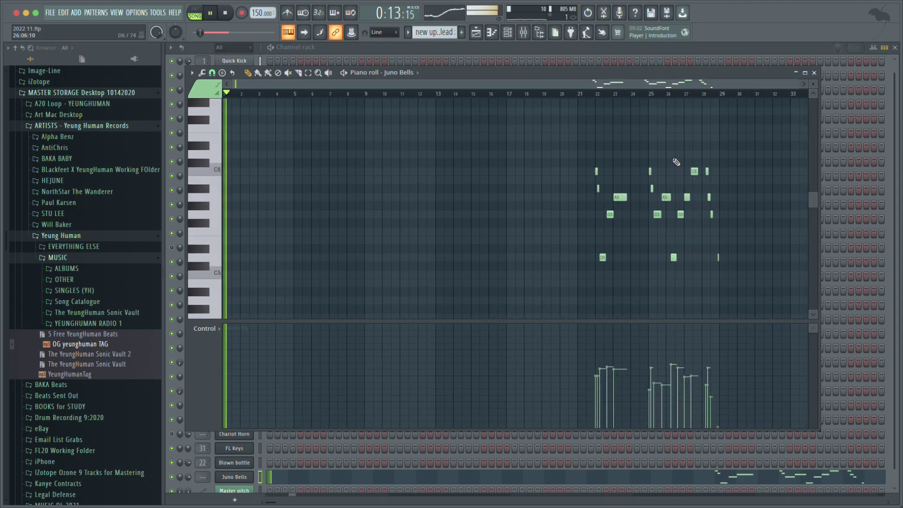
drag(754, 133, 531, 305)
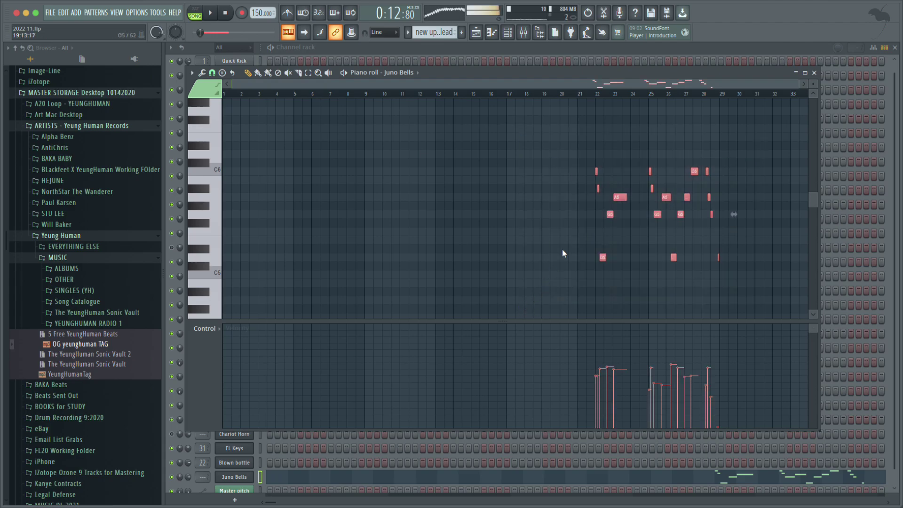
drag(597, 172, 242, 171)
Play both recorded phrases and move the first one behind the second, to about bar 10.
key(space)
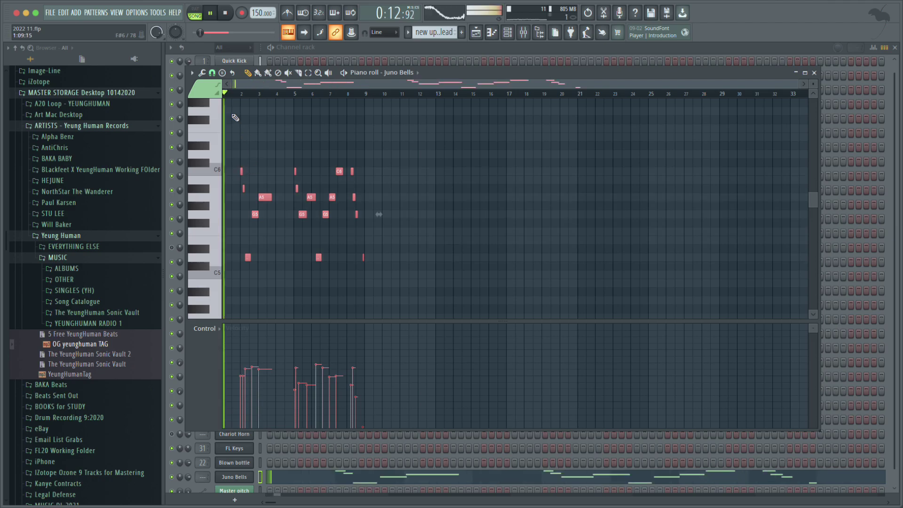
right_click(286, 170)
key(space)
key(space)
key(space)
click(301, 95)
key(space)
key(space)
drag(272, 146, 226, 271)
drag(244, 169, 262, 273)
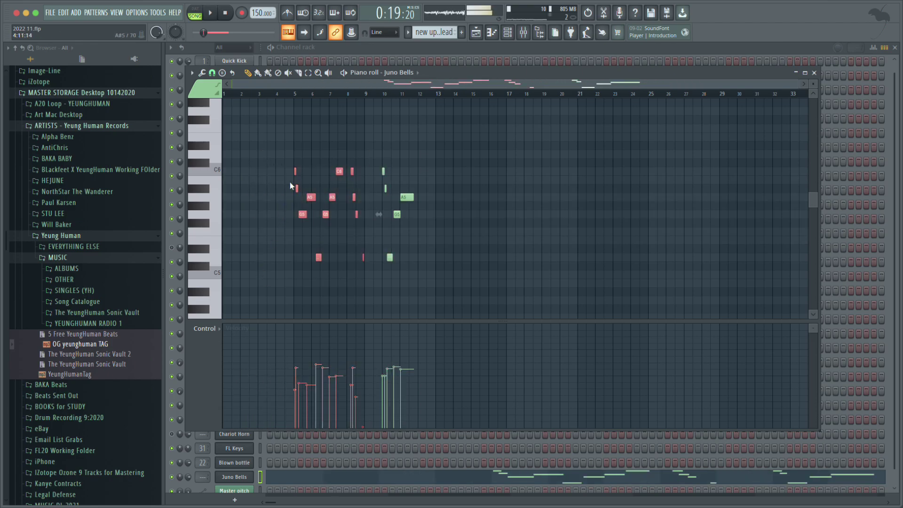
Try the bar 5 phrase at the very start of bar 1, play it and undo the move.
drag(296, 170, 213, 165)
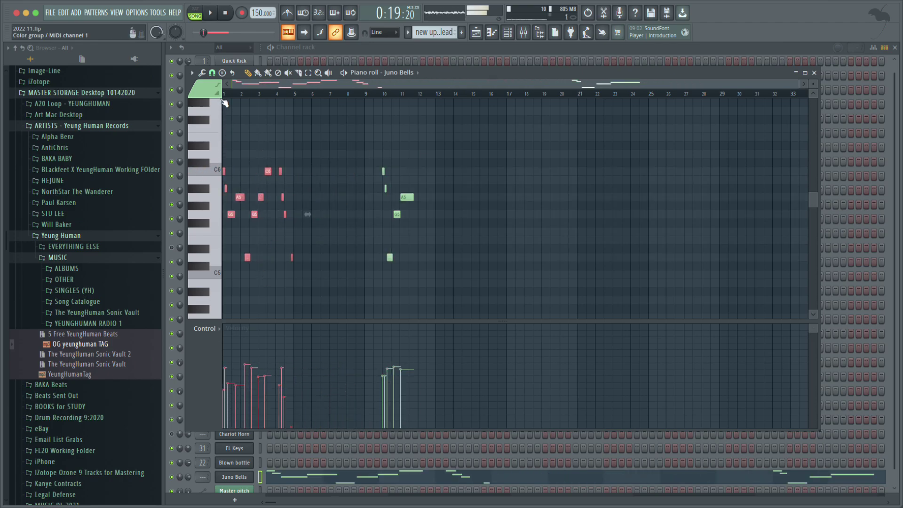
key(space)
key(space)
scroll(228, 172, up, 5)
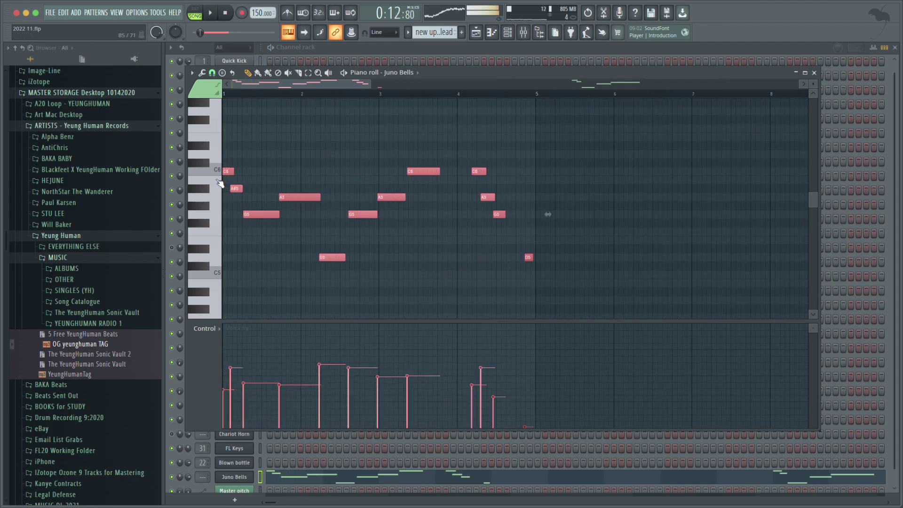
key(ctrl+z)
Move the selected bar 5 phrase so its first note starts just inside bar 1, and play it.
scroll(238, 178, down, 2)
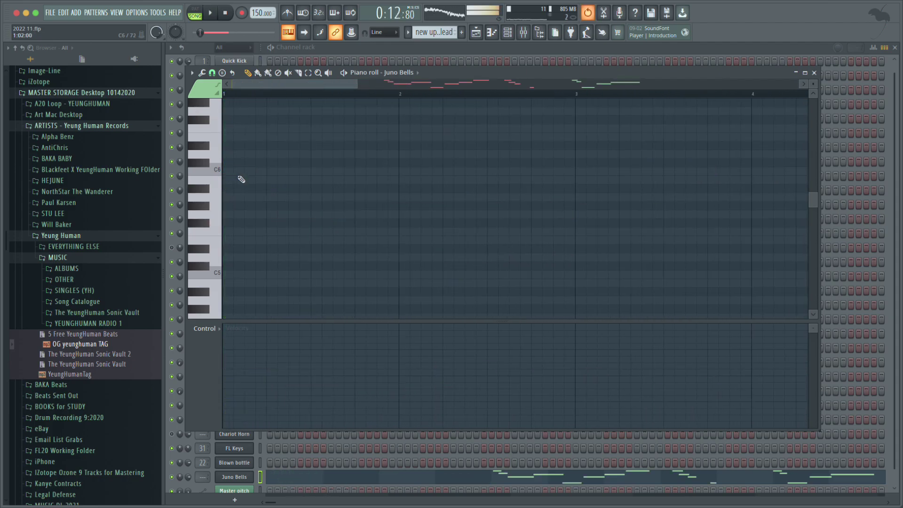
scroll(368, 200, right, 5)
scroll(388, 172, up, 4)
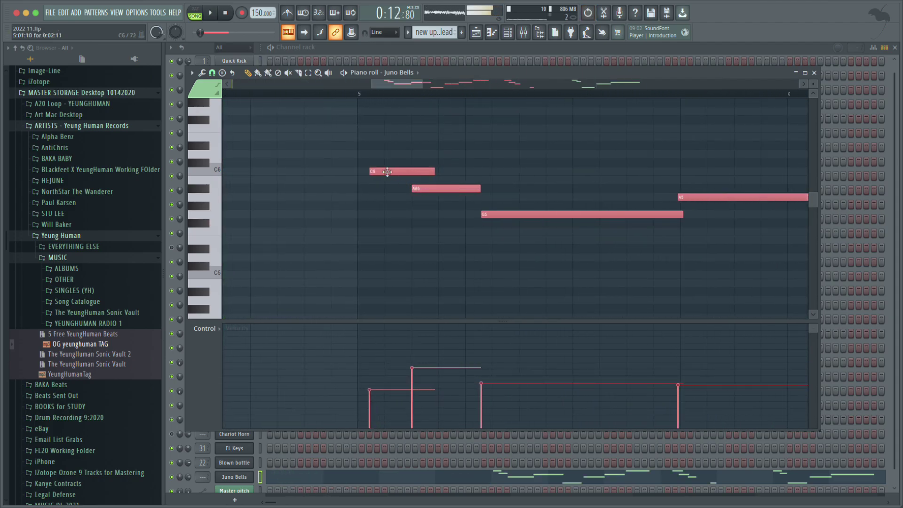
scroll(364, 183, down, 5)
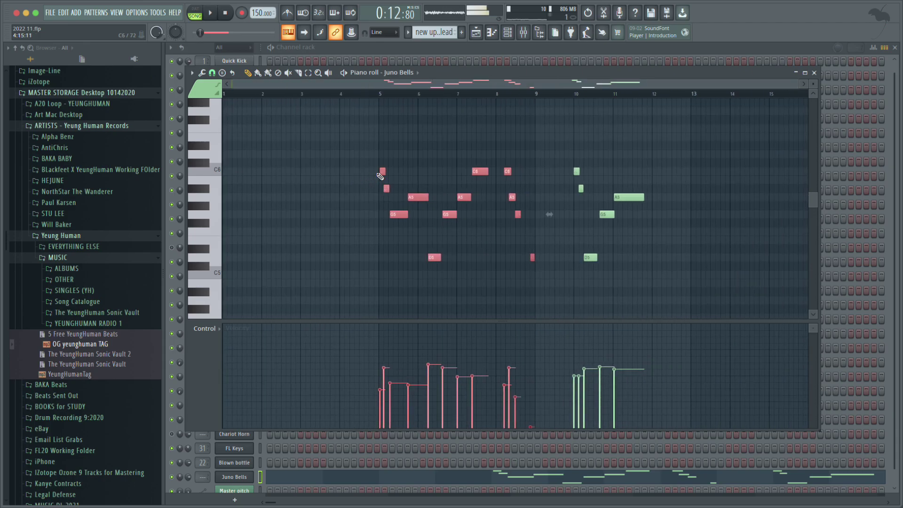
drag(381, 171, 225, 171)
key(space)
Add short notes to the phrase: E6 in bar 1, D6 early in bar 2 and E5 at the start of bar 3.
scroll(220, 186, up, 3)
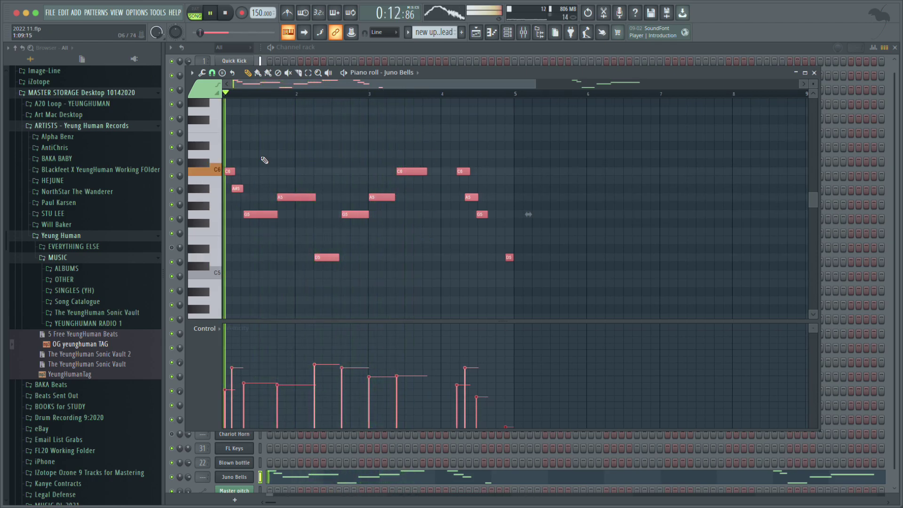
click(262, 138)
key(space)
key(space)
key(space)
key(space)
drag(273, 153, 308, 154)
key(space)
click(372, 240)
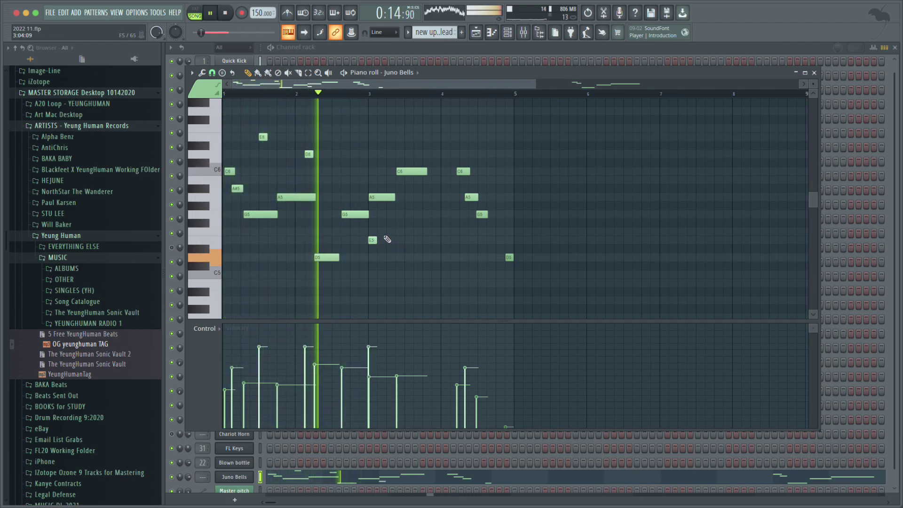
click(418, 231)
right_click(418, 231)
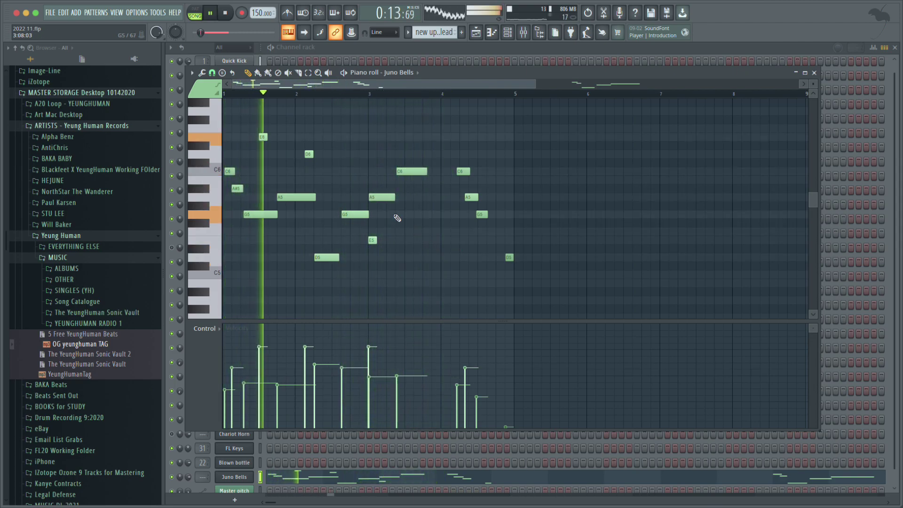
Add a short A6 note late in bar 1, just after the E6, and lower its velocity.
click(272, 119)
key(space)
scroll(273, 101, up, 2)
drag(272, 128, 272, 120)
key(space)
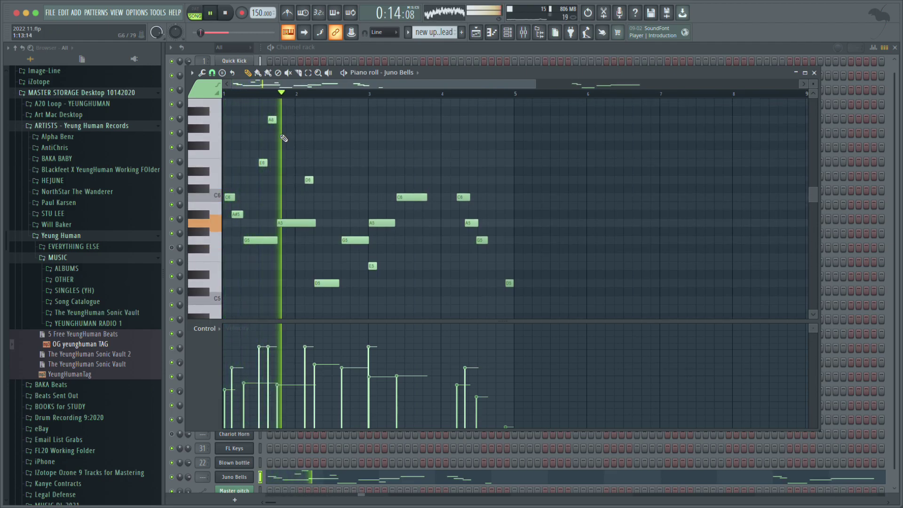
click(272, 119)
drag(296, 347, 277, 376)
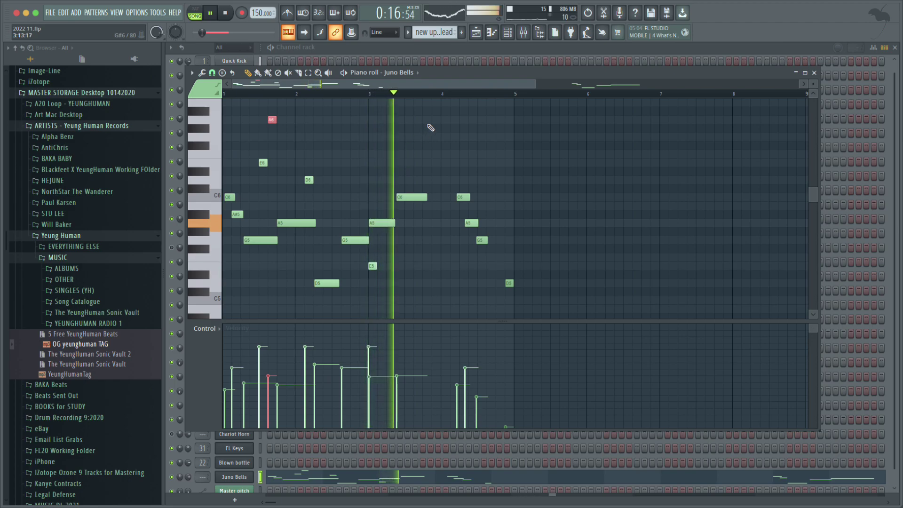
Add a short A6 note at the start of bar 4 and play the phrase.
click(444, 119)
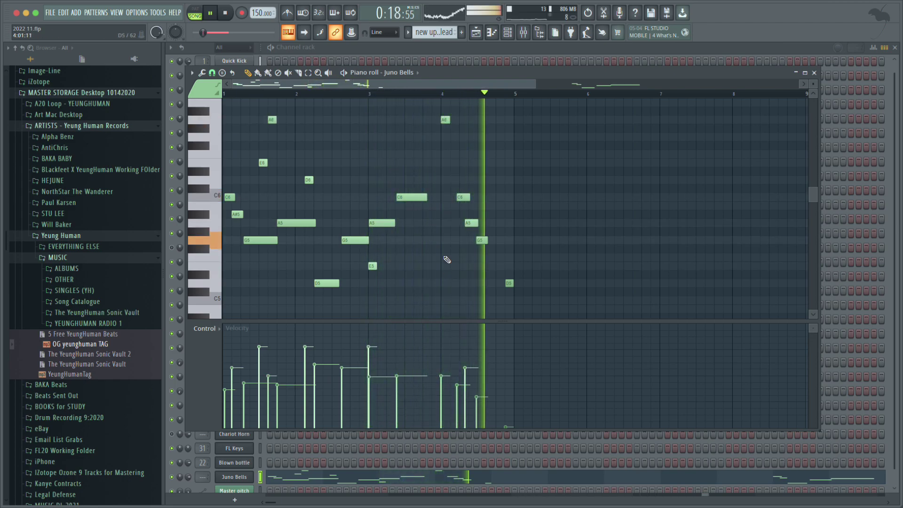
key(space)
key(space)
right_click(272, 119)
key(ctrl+z)
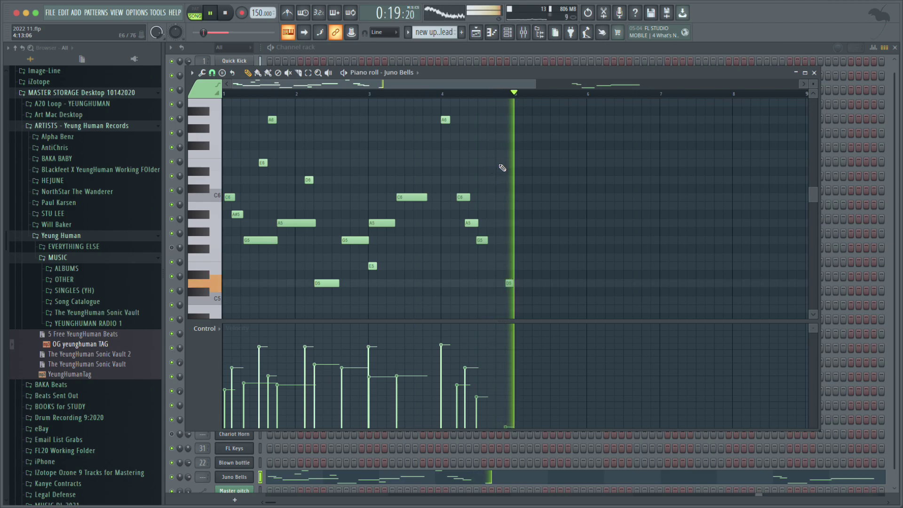
Lower the velocity of the short E6 note in bar 1 to about 60% and play the phrase.
scroll(382, 176, up, 3)
key(space)
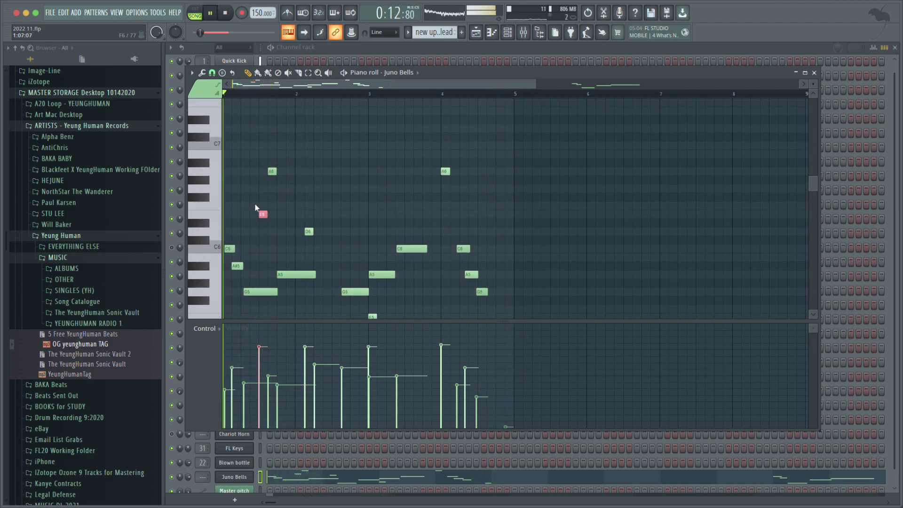
key(space)
drag(270, 348, 270, 370)
key(space)
key(space)
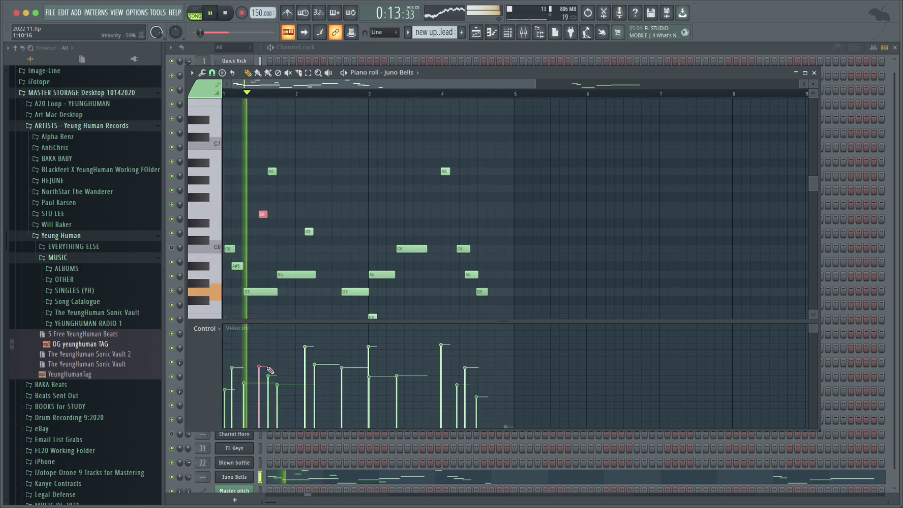
Select the short D6 note in bar 2 and lower its velocity.
drag(343, 211, 305, 233)
key(space)
key(space)
drag(304, 347, 305, 370)
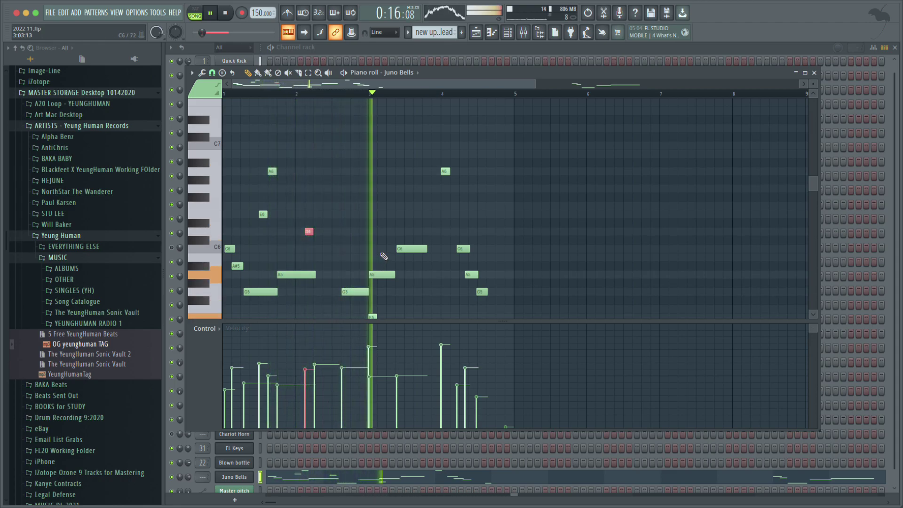
Select the short E5 note at the start of bar 3 and lower its velocity to about 55%.
scroll(383, 256, down, 3)
drag(365, 259, 376, 270)
drag(369, 347, 373, 373)
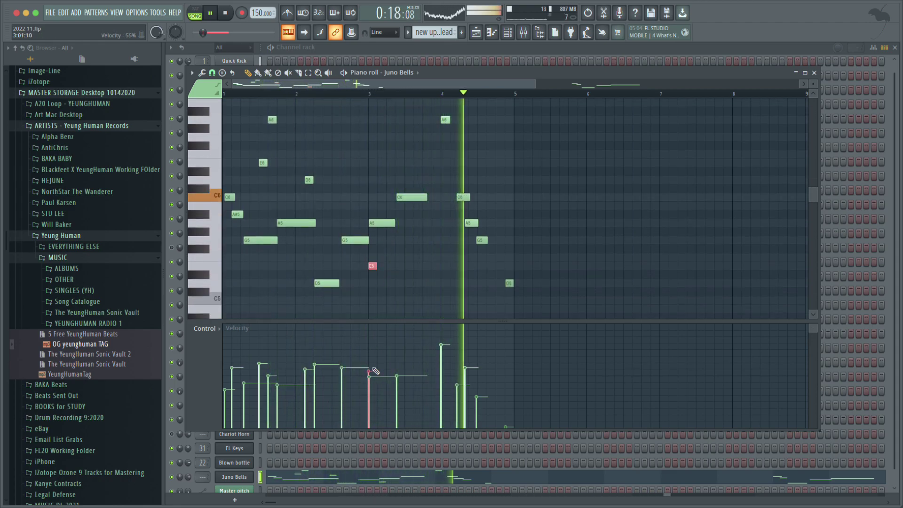
Select the short A6 note at the start of bar 4 and lower its velocity slightly.
scroll(451, 261, up, 1)
drag(438, 138, 451, 261)
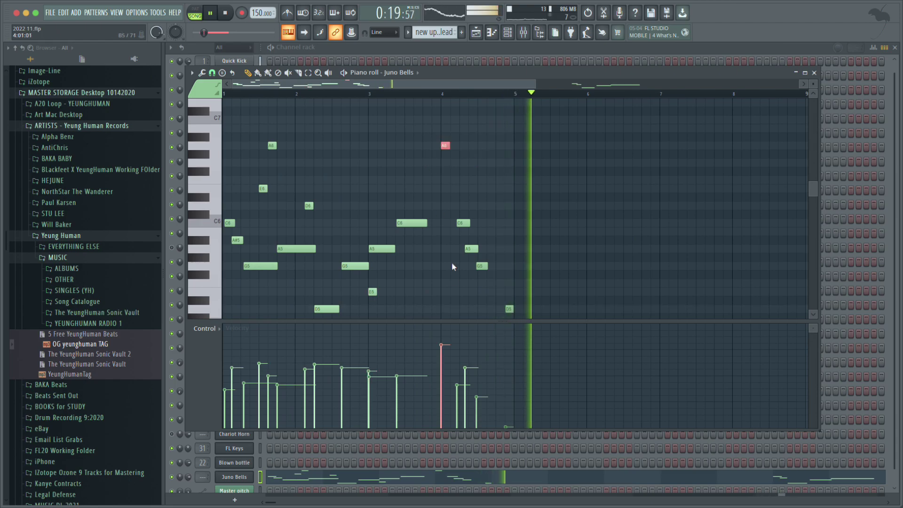
click(447, 354)
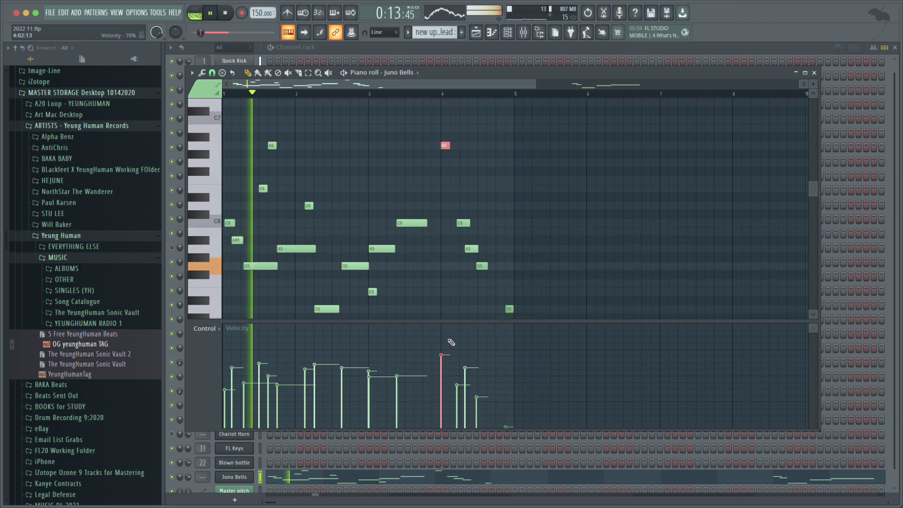
Delete the short C6, A5 and G5 notes in bar 4, the D5 in bar 2 and the E5 at the start of bar 3.
click(513, 35)
scroll(285, 339, down, 1)
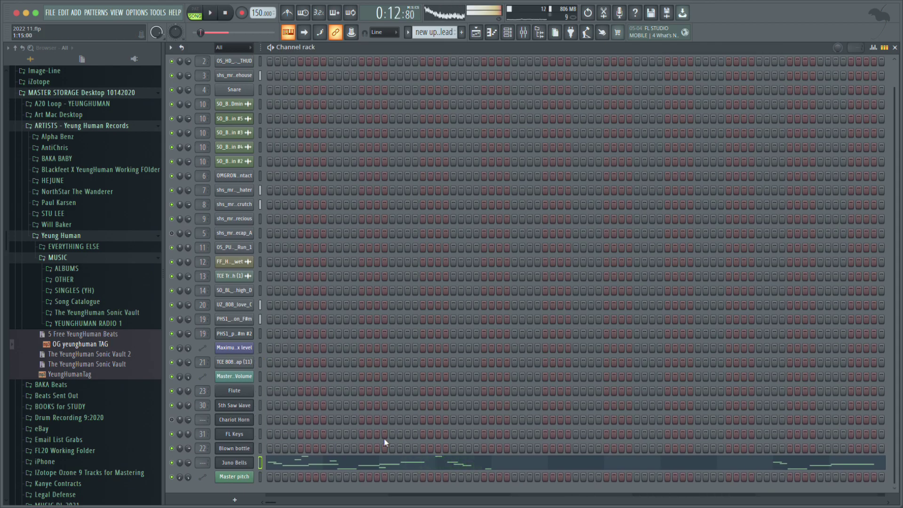
click(375, 466)
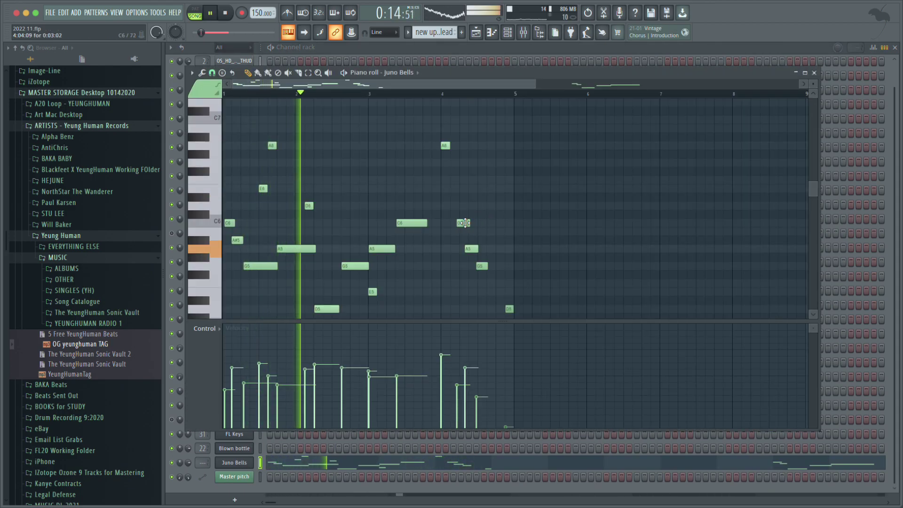
right_click(463, 223)
click(461, 223)
right_click(474, 250)
right_click(462, 224)
right_click(479, 266)
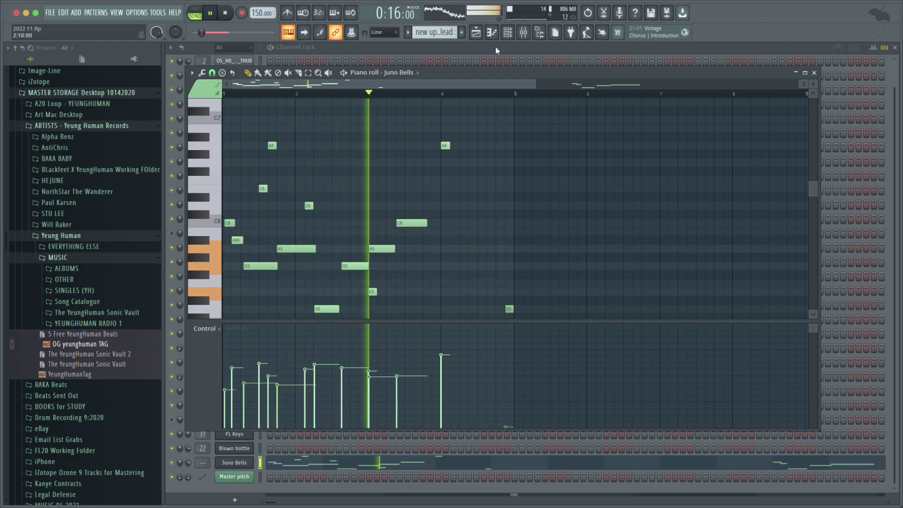
scroll(476, 178, down, 1)
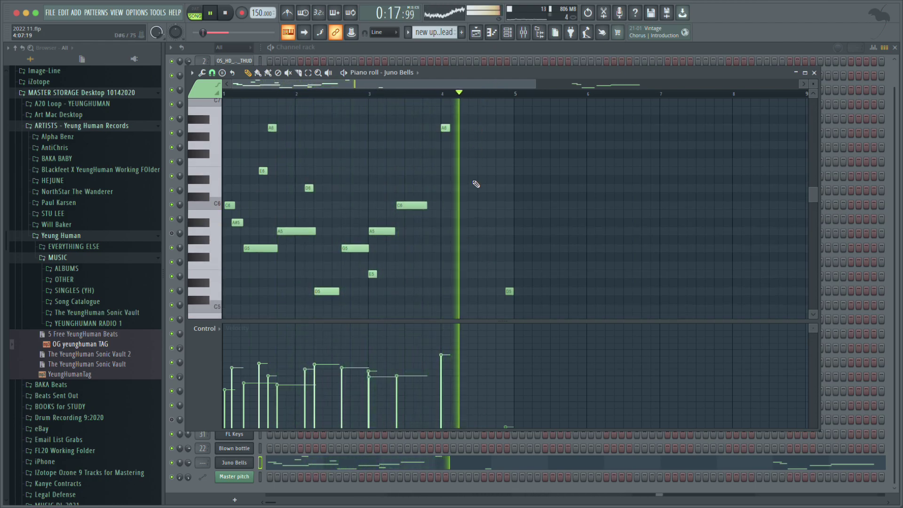
right_click(372, 264)
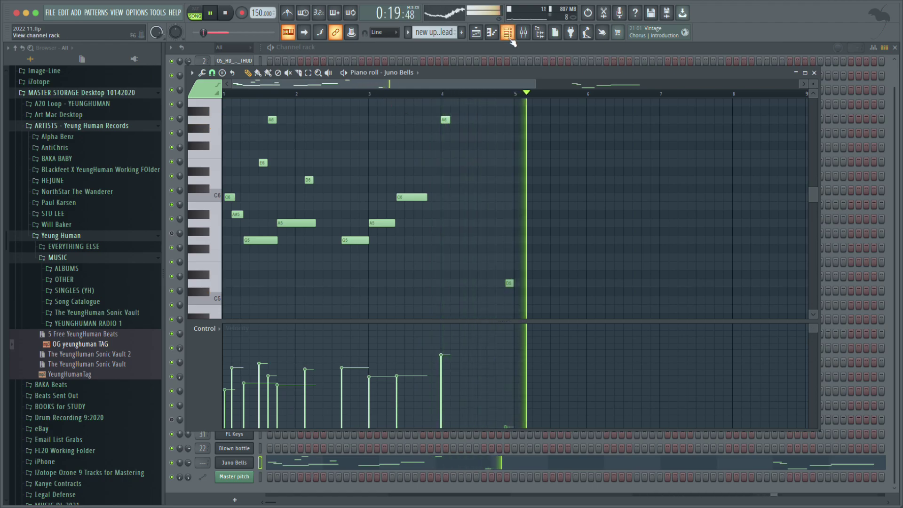
Reopen the new up front lead clip from the playlist and delete the leftover notes in bars 9 to 11 of Juno Bells.
key(F5)
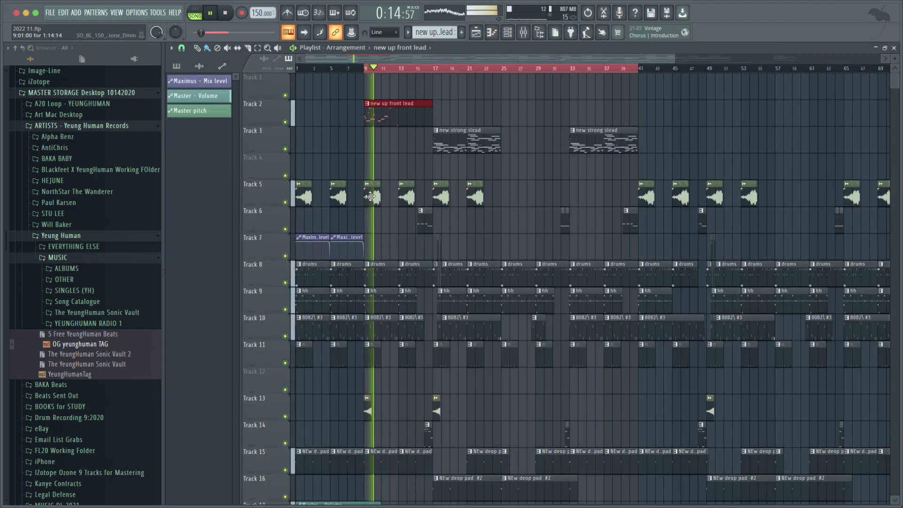
double_click(407, 114)
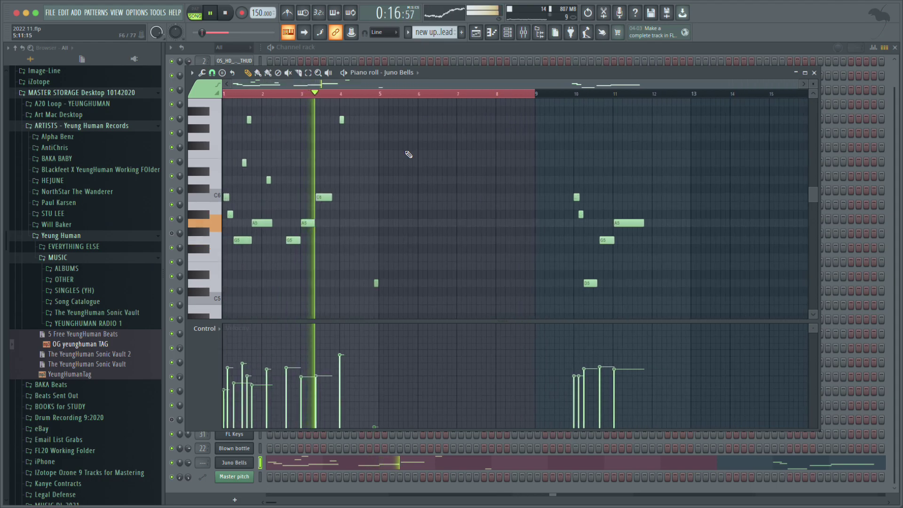
key(space)
drag(677, 158, 523, 329)
scroll(523, 260, up, 5)
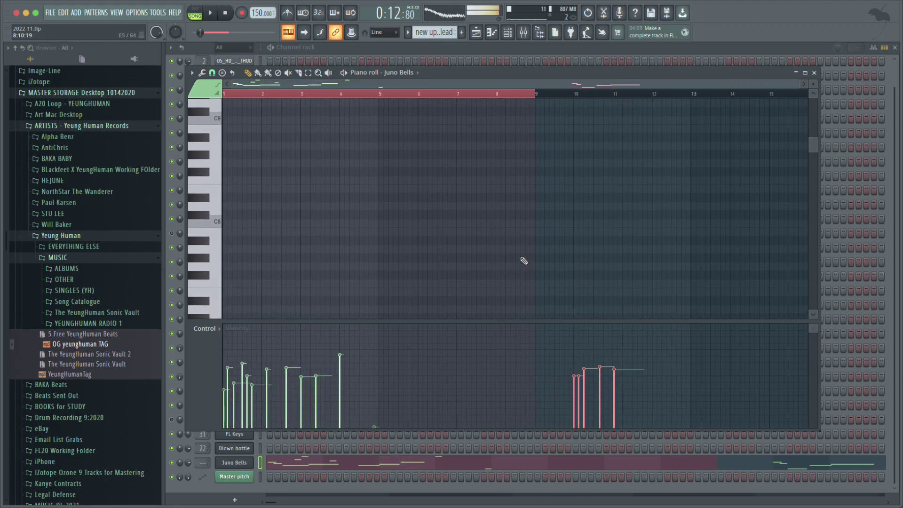
key(Delete)
scroll(503, 230, down, 7)
scroll(497, 202, up, 2)
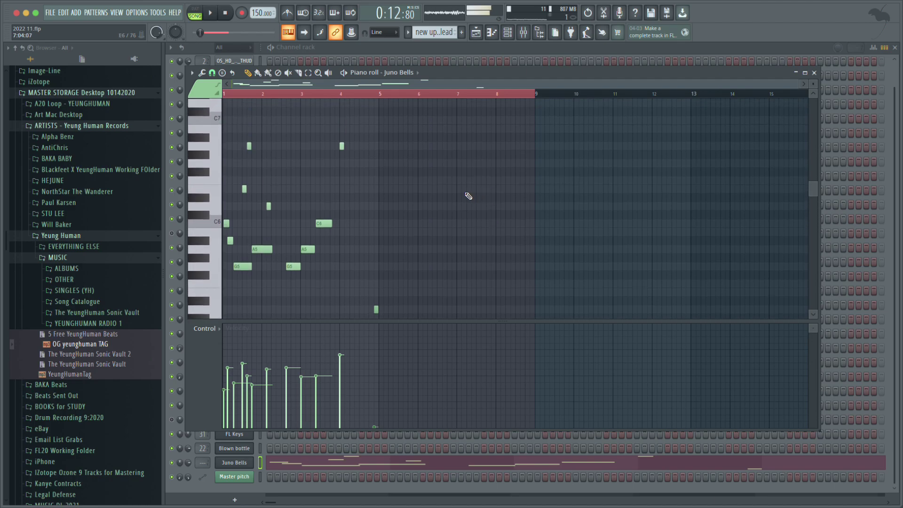
Duplicate the whole four-bar phrase so the copy starts at bar 5, and play it.
key(ctrl+a)
key(ctrl+c)
key(ctrl+v)
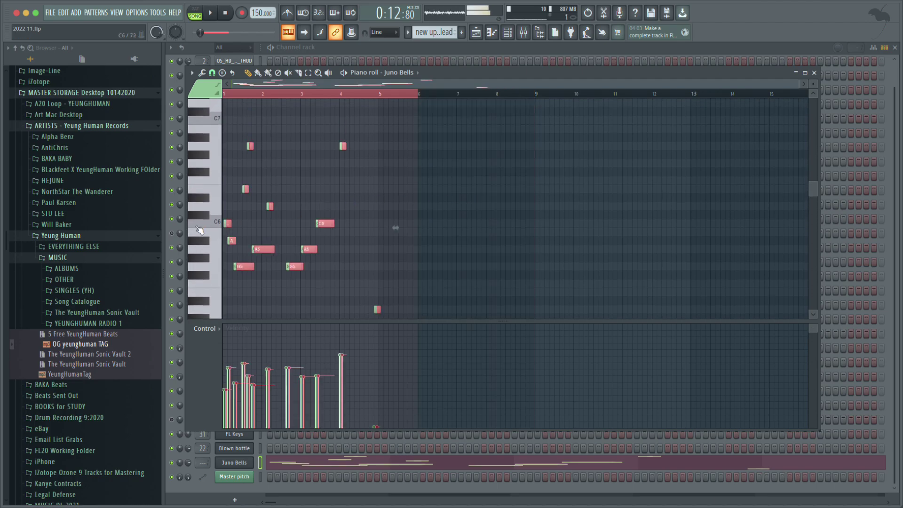
drag(229, 223, 384, 230)
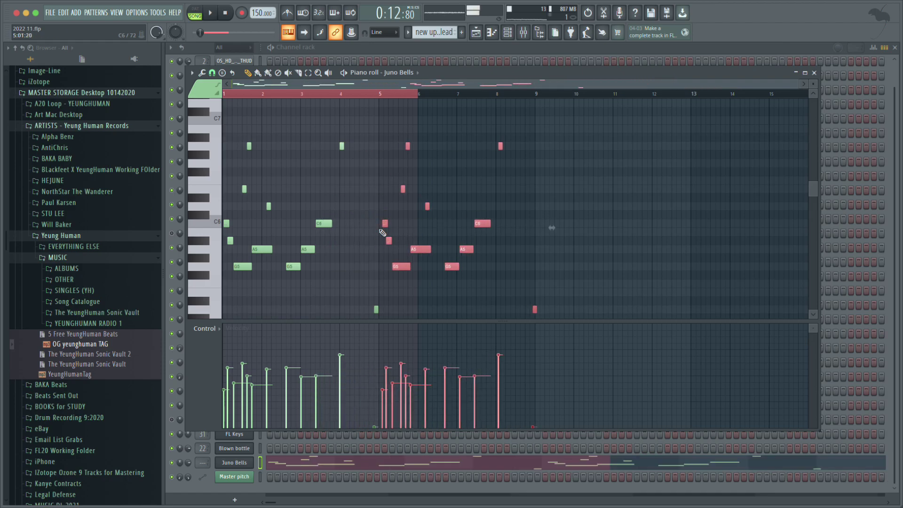
scroll(372, 239, up, 5)
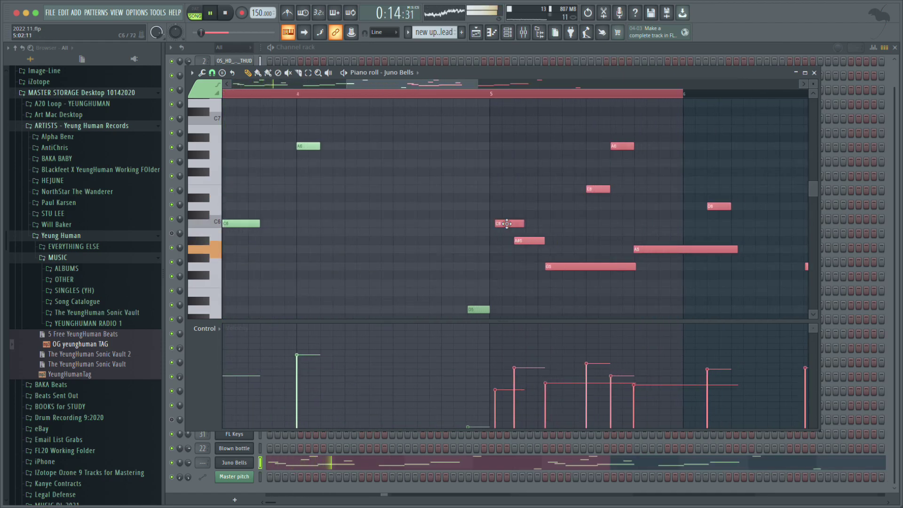
scroll(502, 225, down, 5)
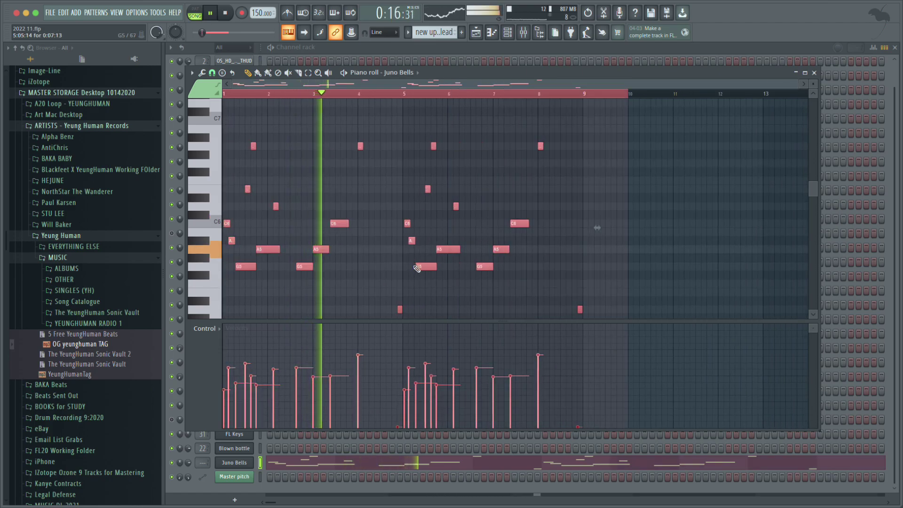
key(ctrl+d)
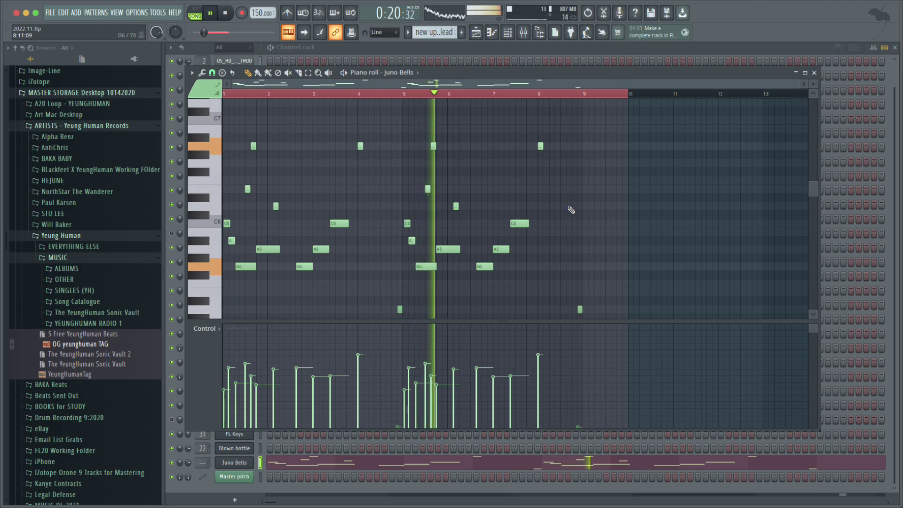
Try the G5, A5 and C6 notes in bars 6 and 7 one octave higher.
drag(604, 148, 487, 276)
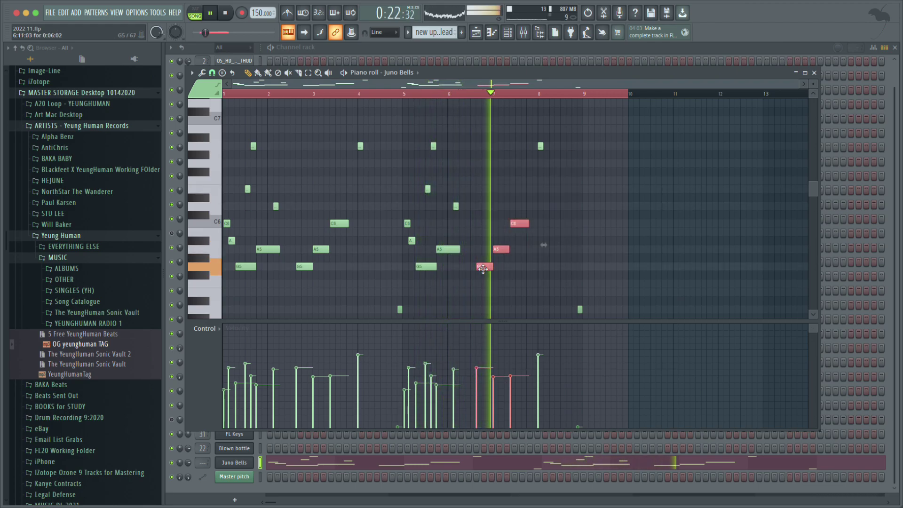
key(ctrl+Up)
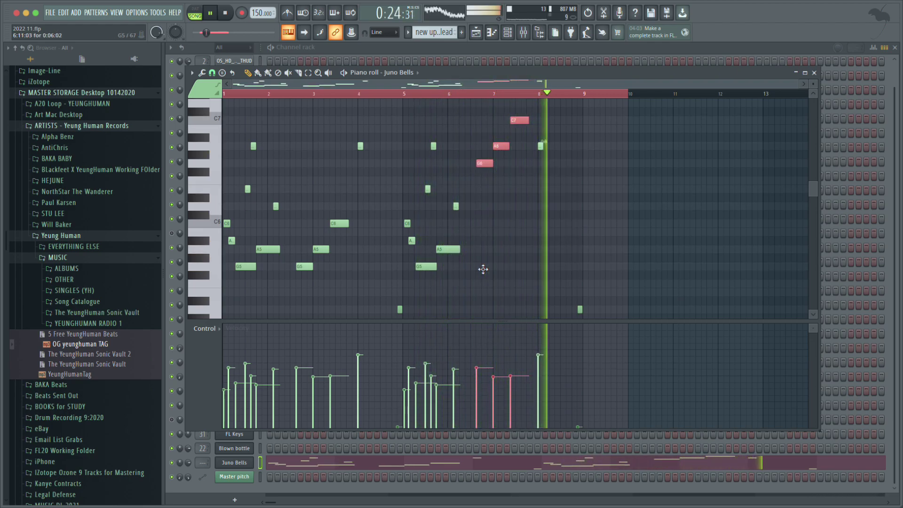
scroll(522, 216, up, 3)
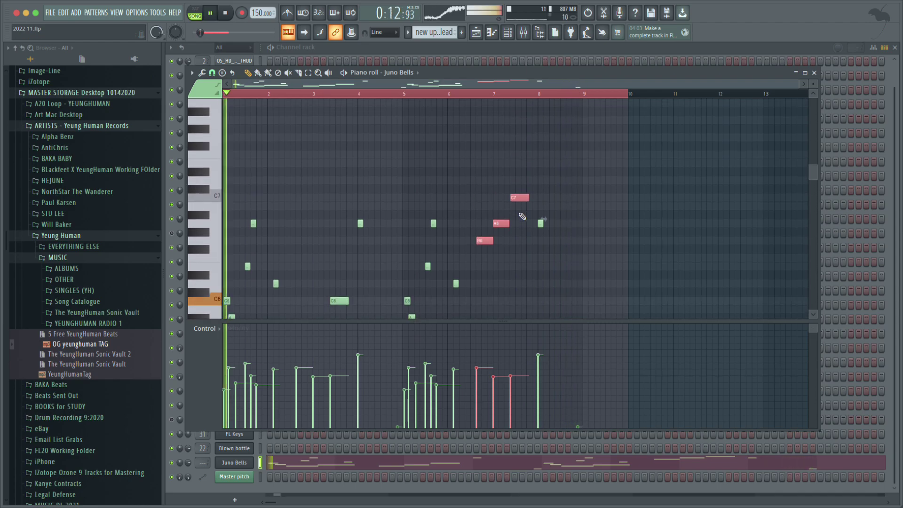
scroll(522, 216, down, 3)
key(ctrl+Down)
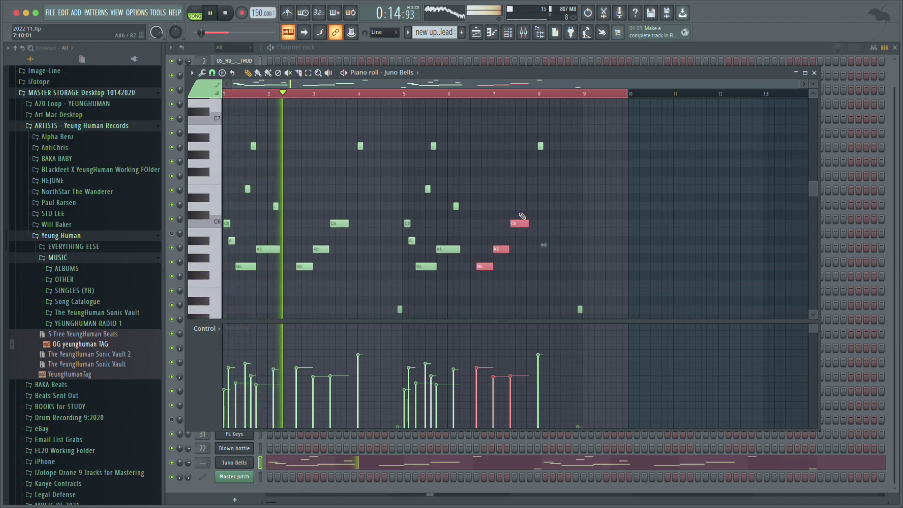
Layer a copy of the G5, A5 and C6 notes in bars 6 and 7 one octave higher, and delete the final D5 note.
mouse_move(480, 267)
mouse_down()
mouse_move(255, 267)
mouse_move(481, 268)
mouse_up()
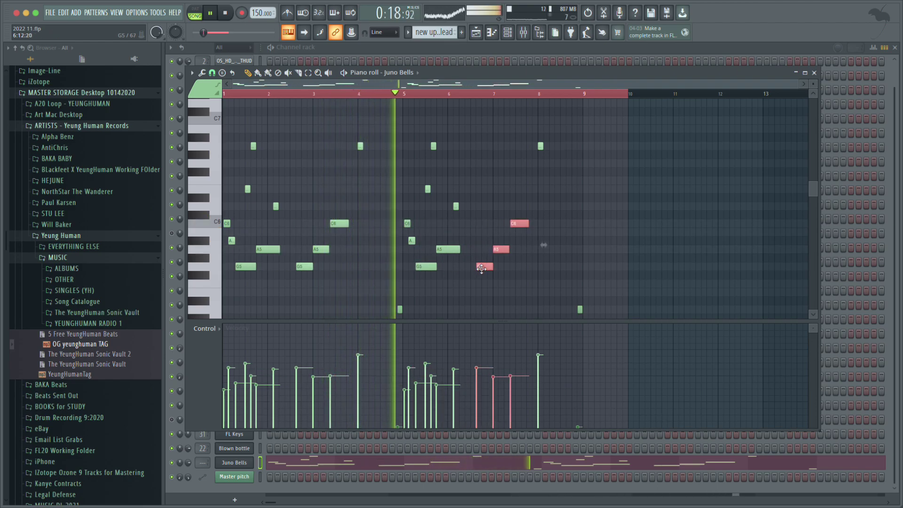
key(ctrl+Up)
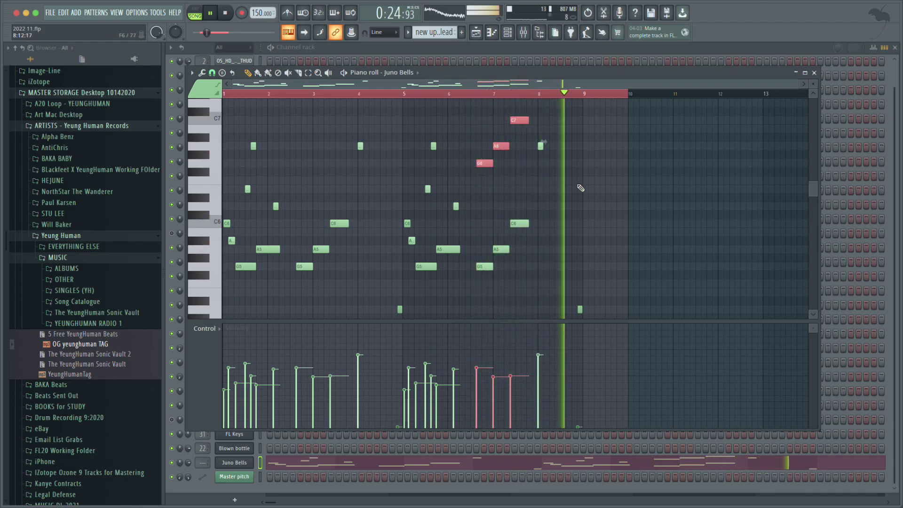
key(ctrl+d)
scroll(583, 225, up, 1)
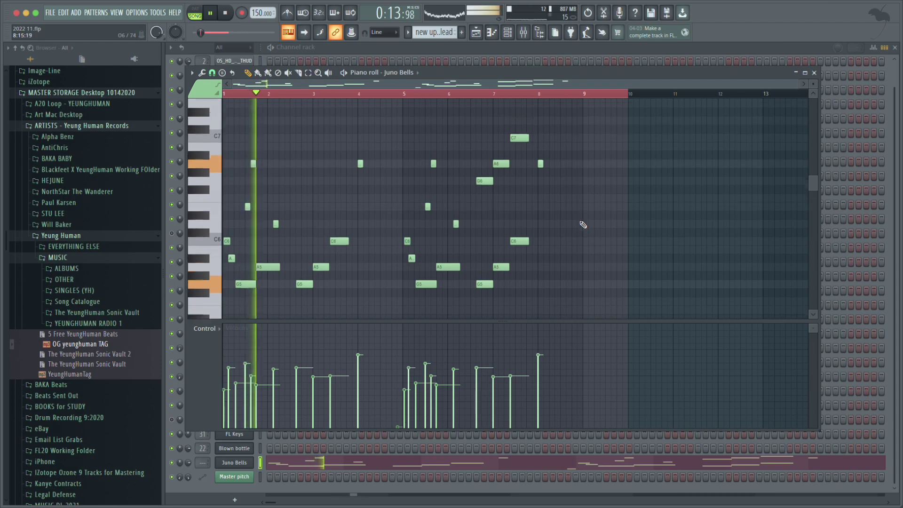
Route the Juno Bells channel to mixer insert 27 and load Fruity parametric EQ 2 in its first effect slot.
click(513, 37)
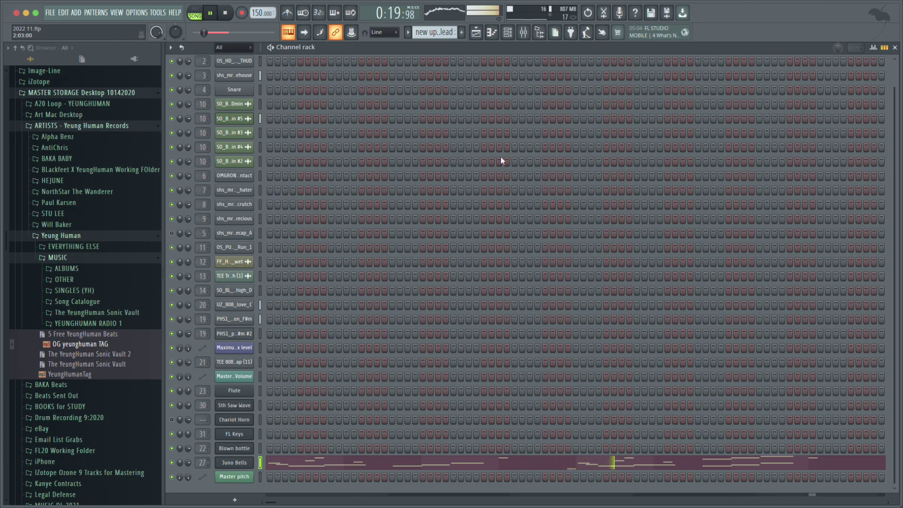
click(524, 34)
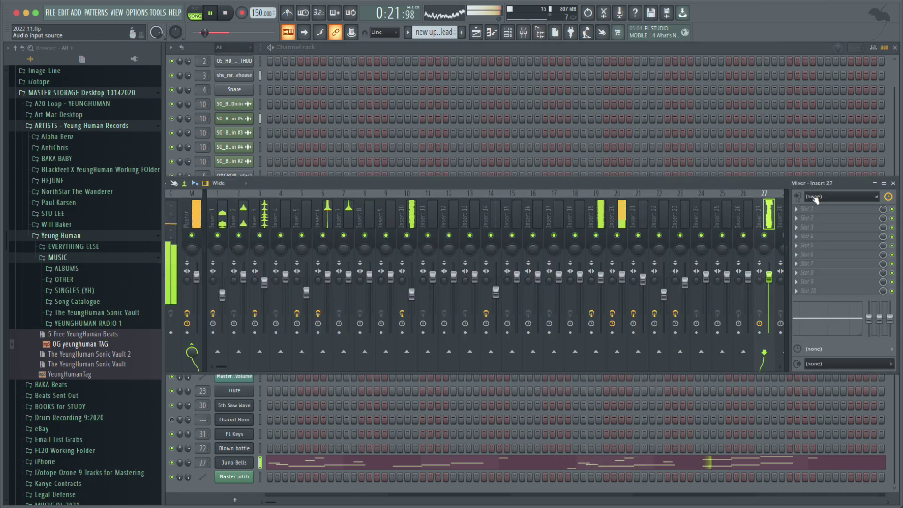
key(ctrl+z)
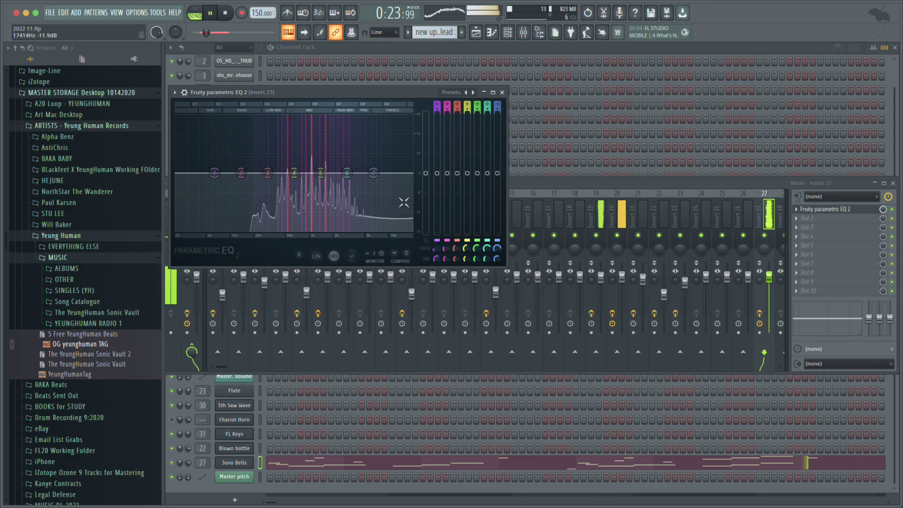
Set the EQ to the 30Hz + 18kHz cut preset with its high-pass at about 509 Hz, and add Fruity Reeverb to insert 27.
click(473, 93)
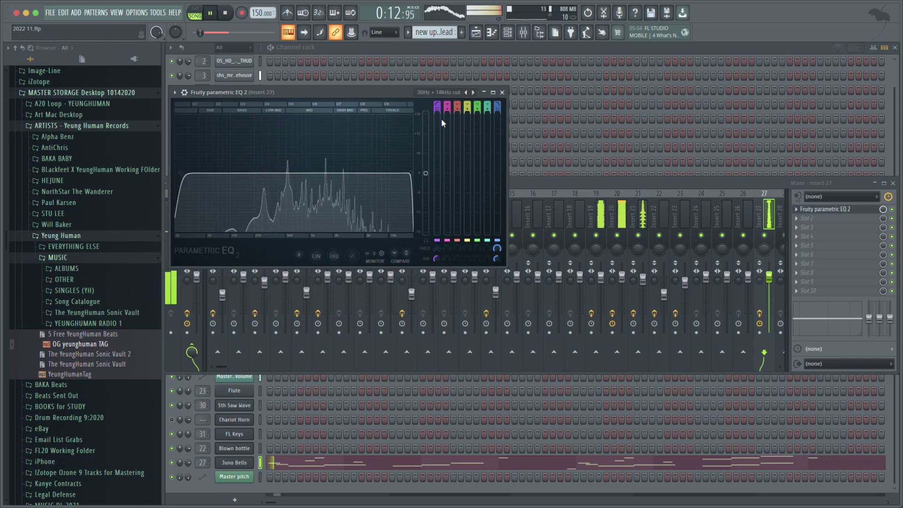
drag(176, 182, 290, 173)
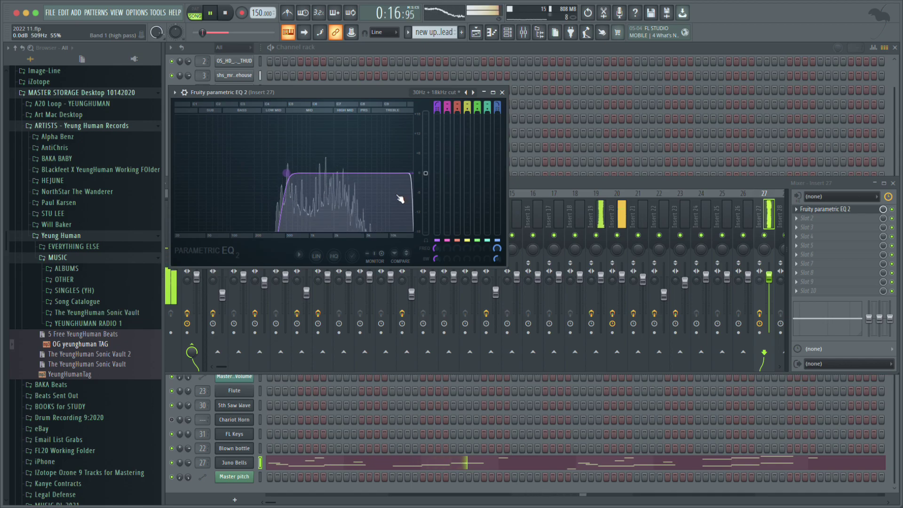
click(630, 279)
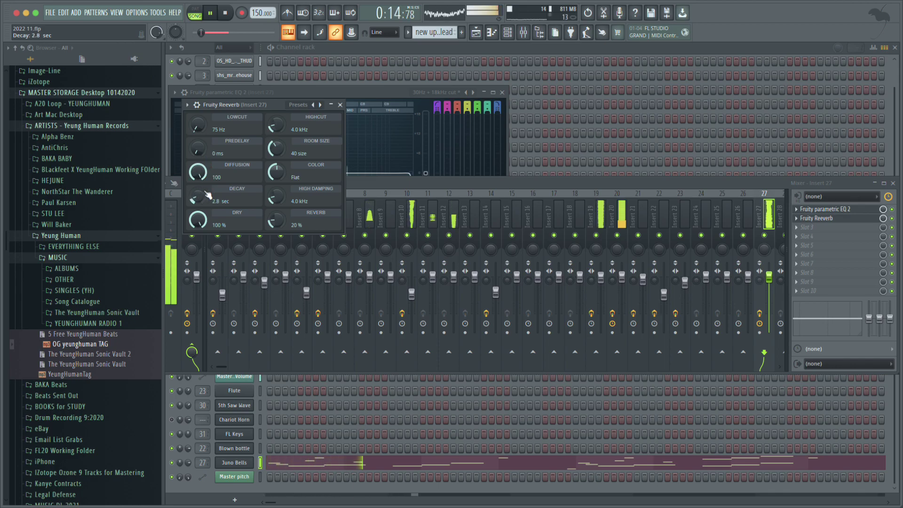
Add a FLEX channel, search all its packs for "space" and load the Space Desert preset.
click(259, 461)
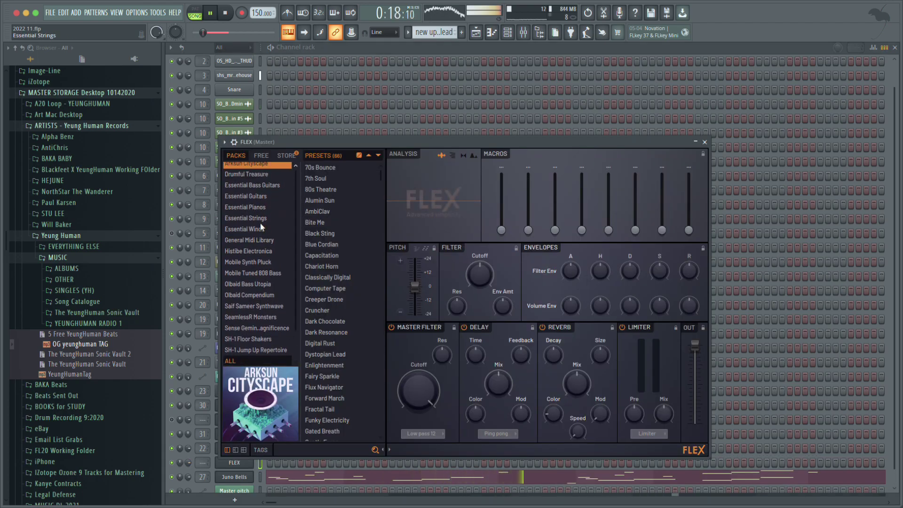
click(293, 450)
text(space)
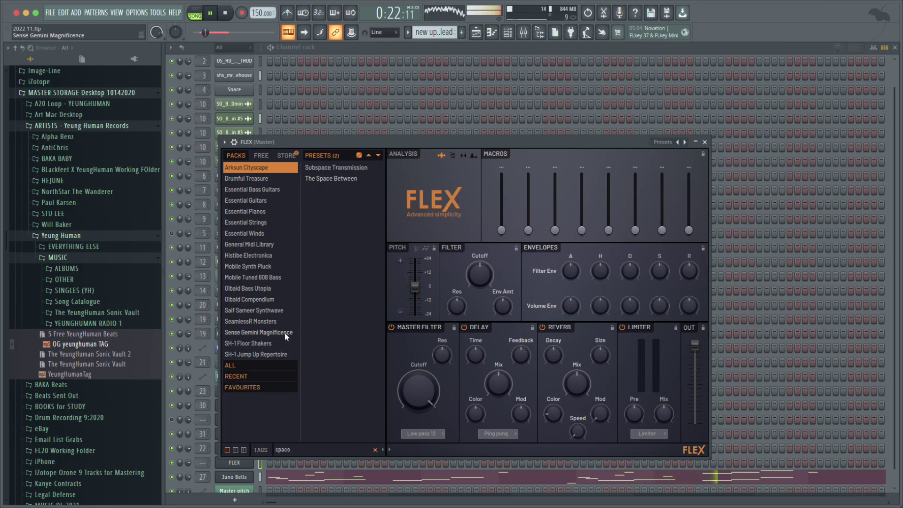
click(252, 366)
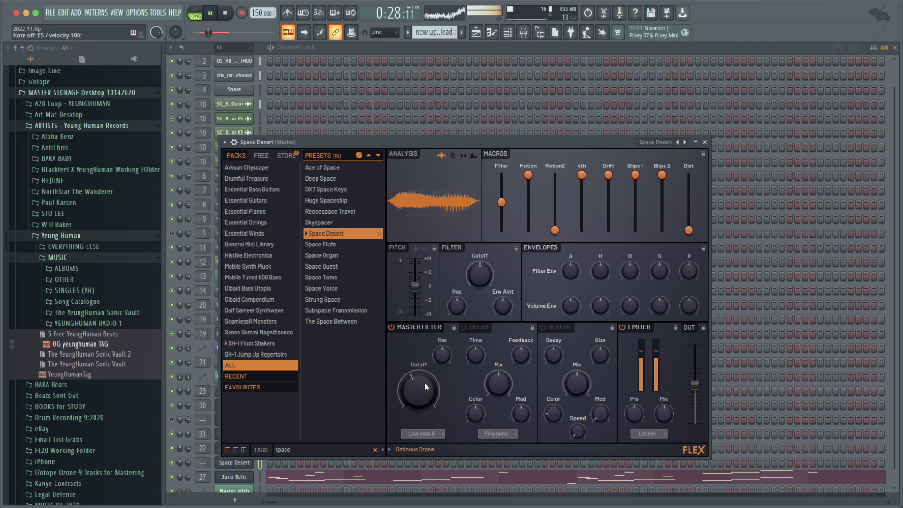
click(242, 469)
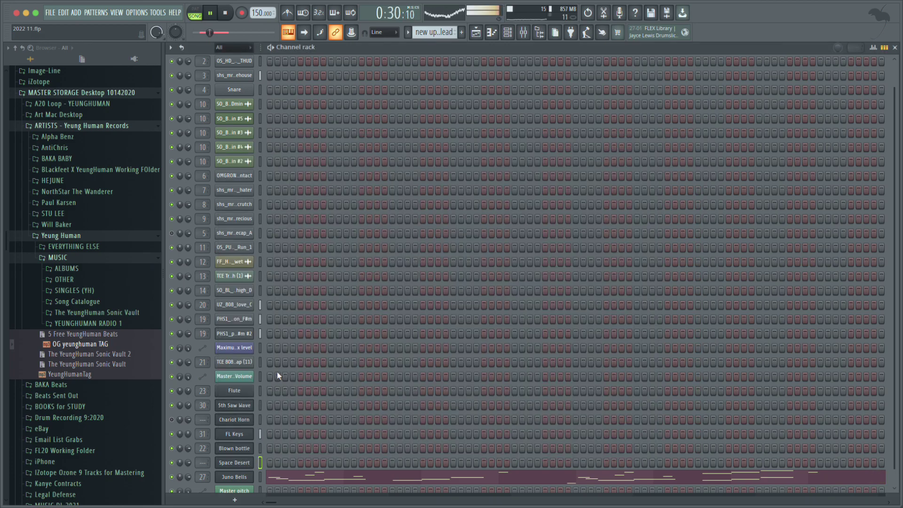
Place a short A6 note at the start of bar 2 in the Space Desert piano roll and play the pattern.
key(F7)
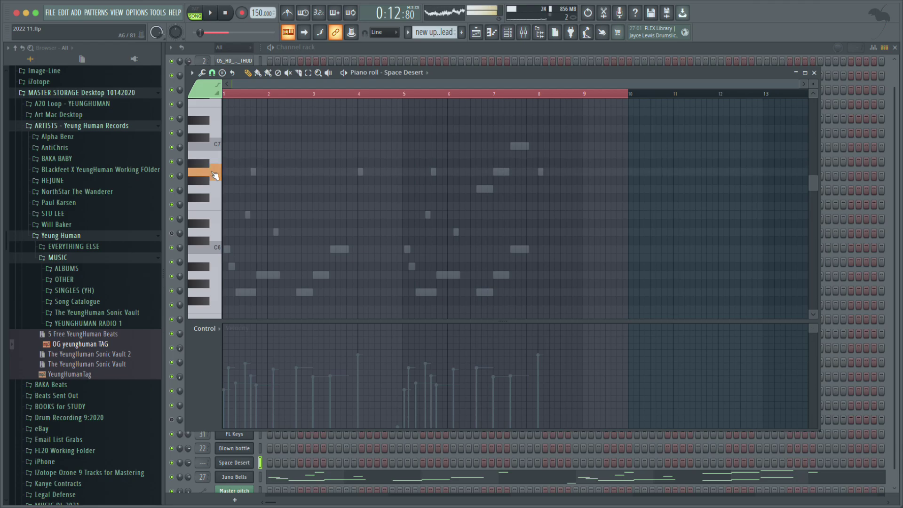
key(space)
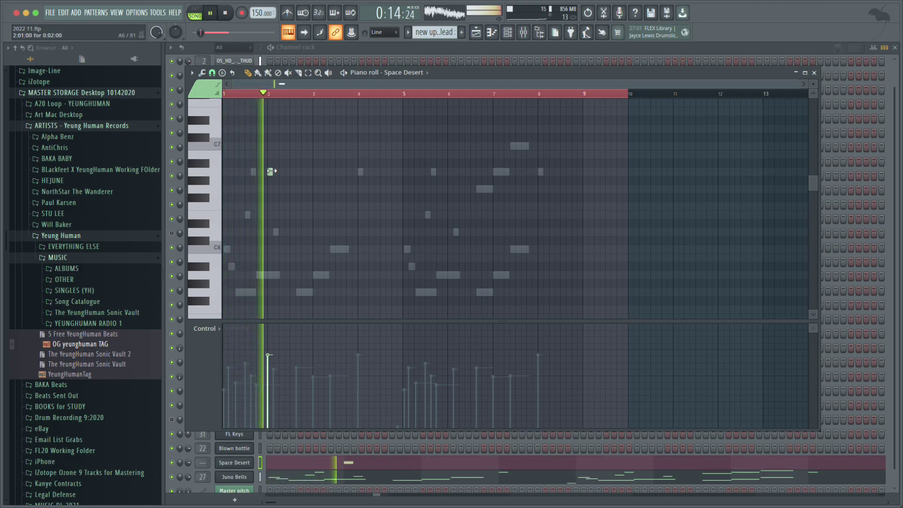
Add a short G6 note in the middle of bar 3 and a short A6 note in the middle of bar 4 of the Space Desert pattern.
key(space)
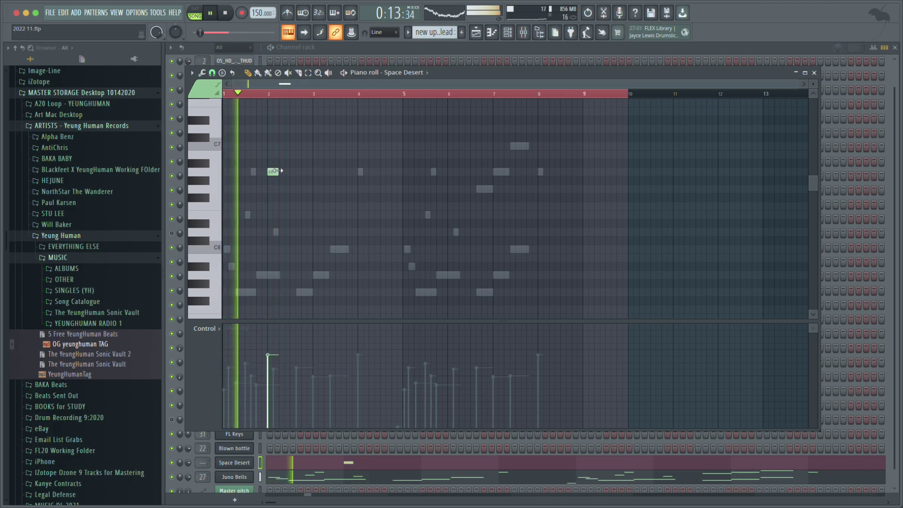
key(space)
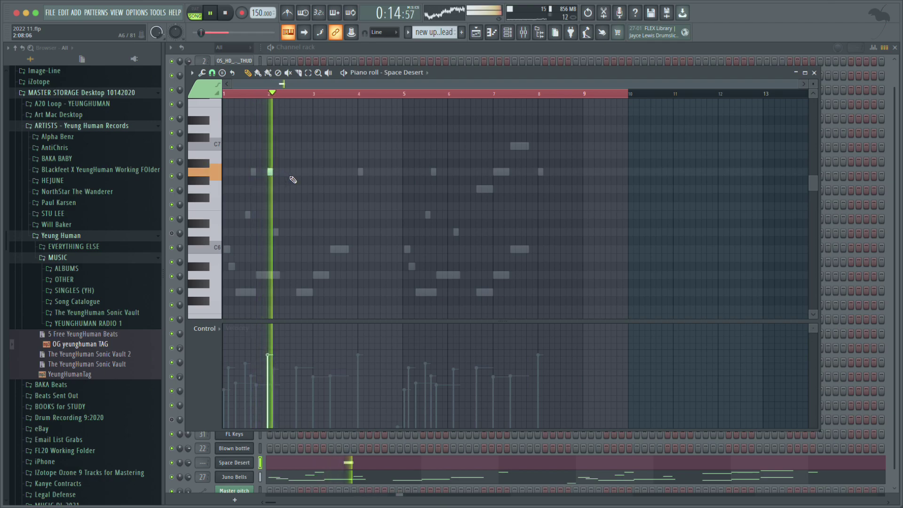
click(321, 189)
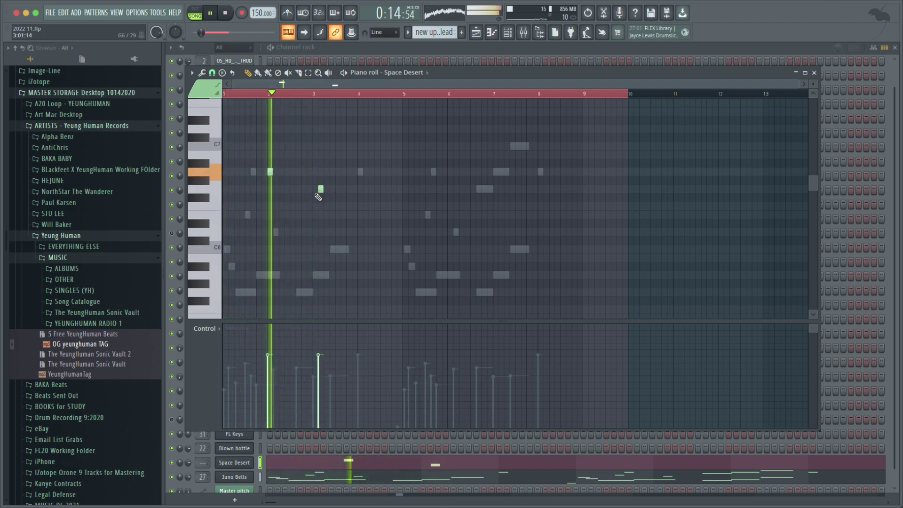
drag(319, 190, 328, 186)
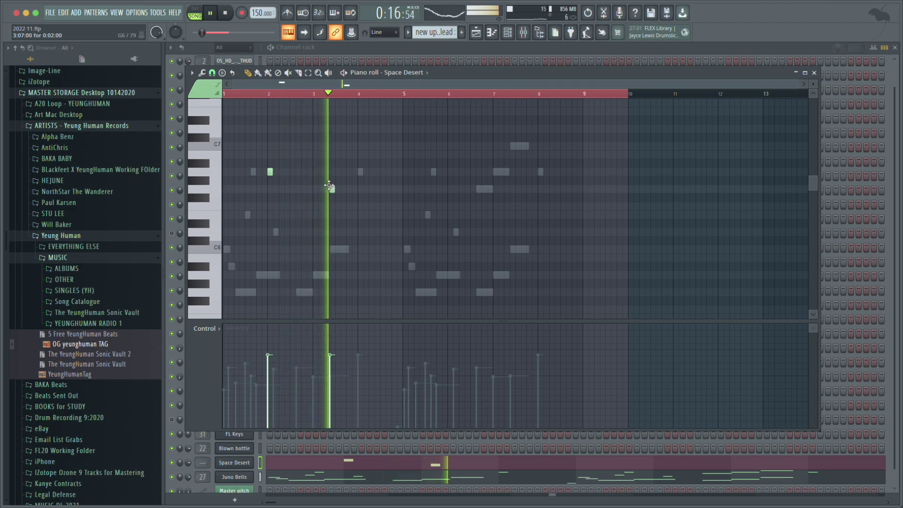
click(376, 171)
key(space)
click(377, 171)
key(space)
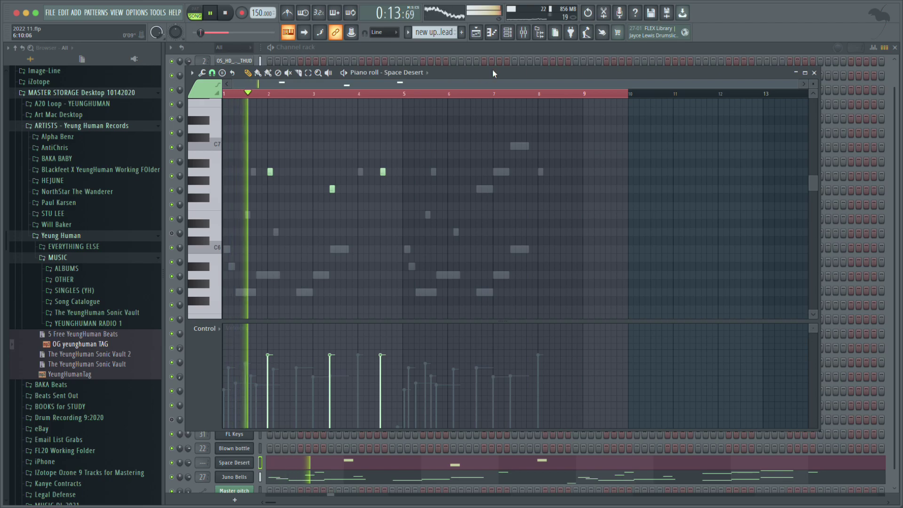
Route Space Desert to mixer insert 28, adding Fruity parametric EQ 2 with the 20Hz + 18kHz cut preset and raised high-pass, plus ValhallaSupermassive.
key(F7)
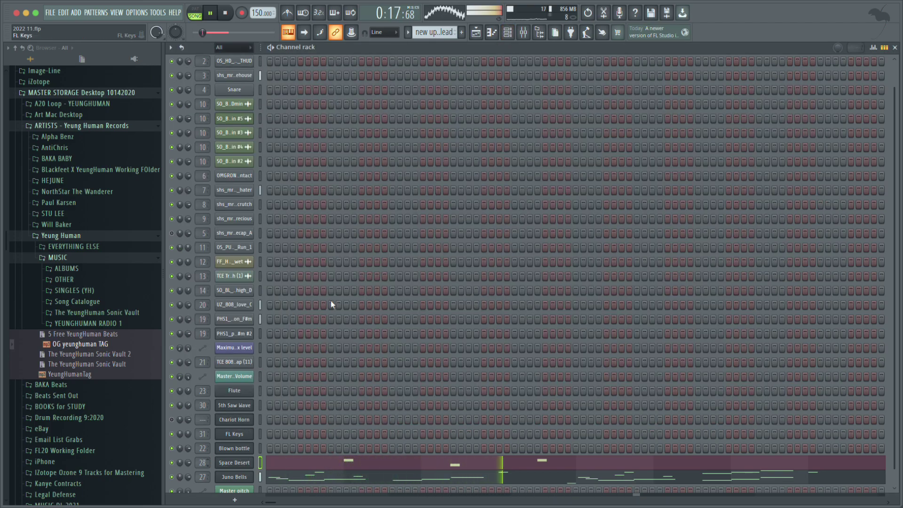
click(523, 32)
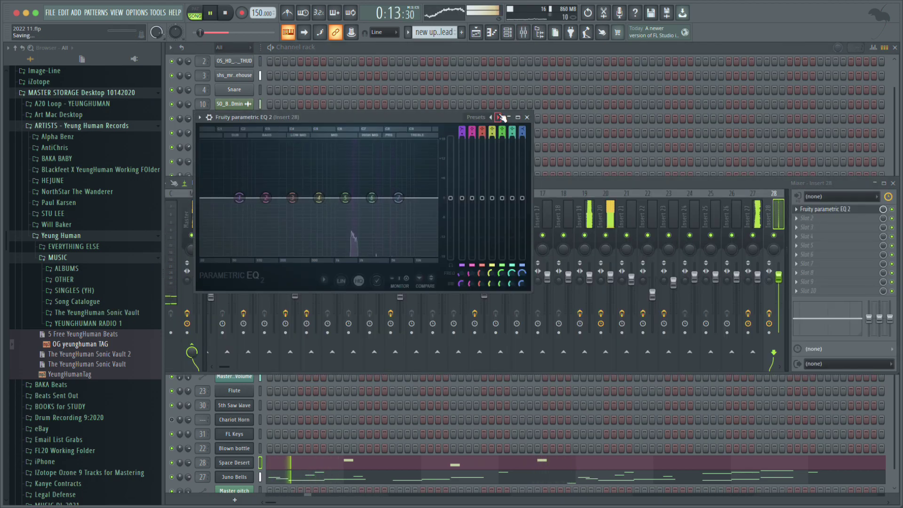
drag(202, 198, 305, 198)
drag(442, 227, 491, 245)
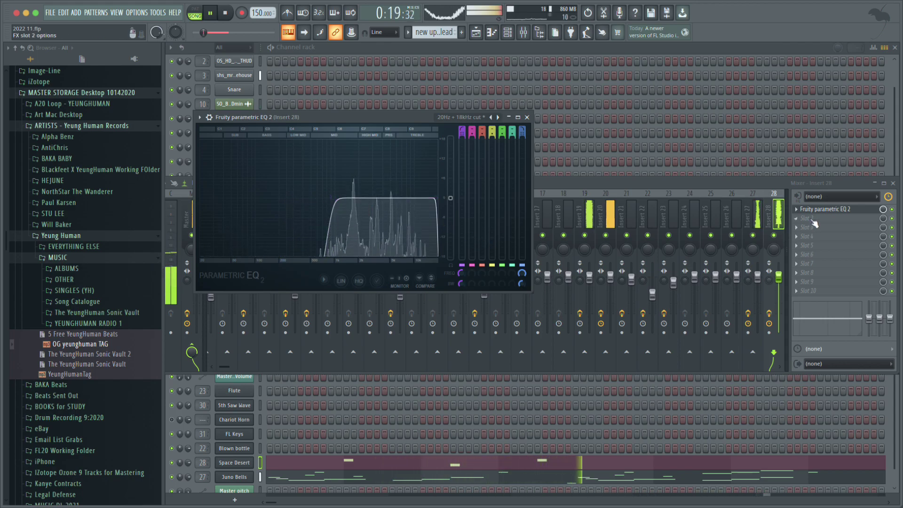
click(737, 236)
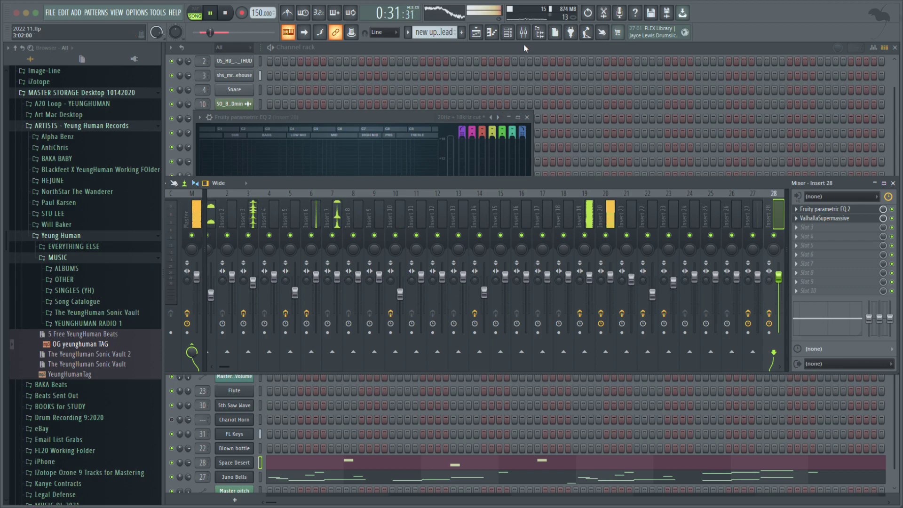
Play the arrangement from bar 9 to hear the new up front lead clip with the other tracks.
click(483, 35)
key(space)
key(space)
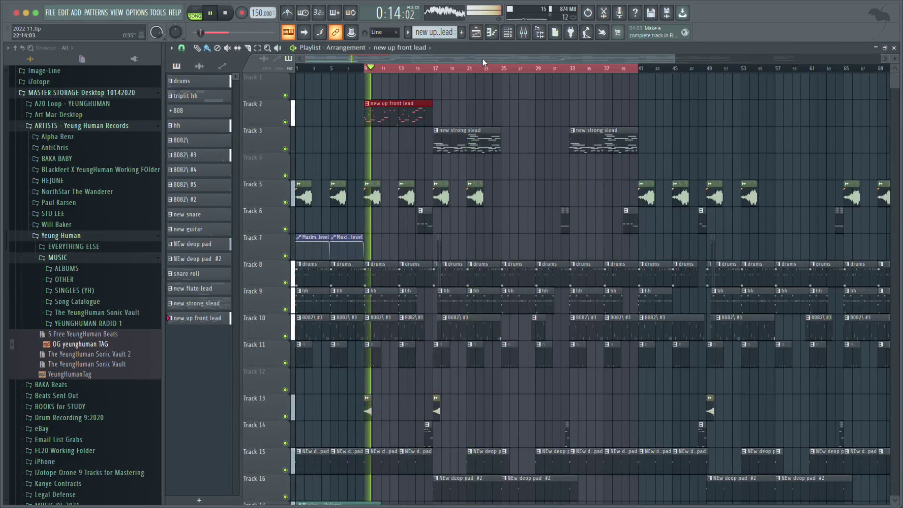
click(517, 34)
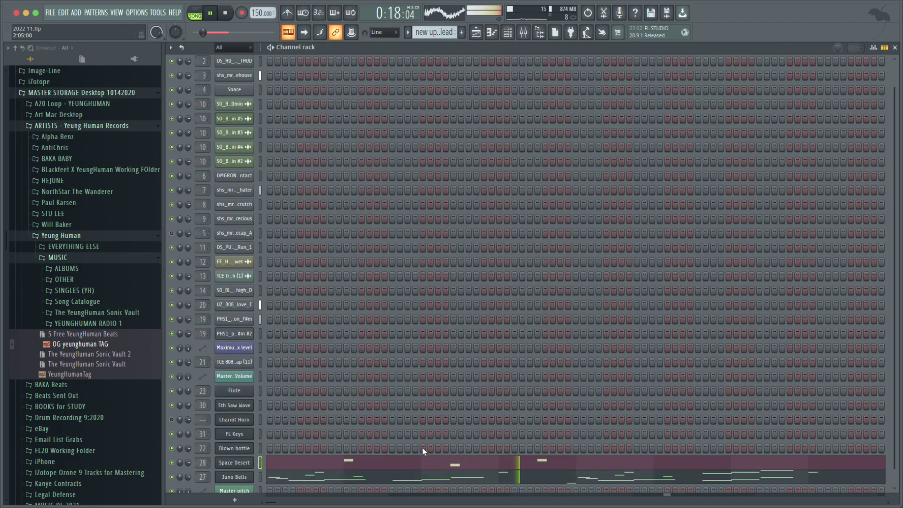
Try a short C6 note at the start of bar 1 and a short D5 note halfway through that bar in the Space Desert piano roll.
click(413, 462)
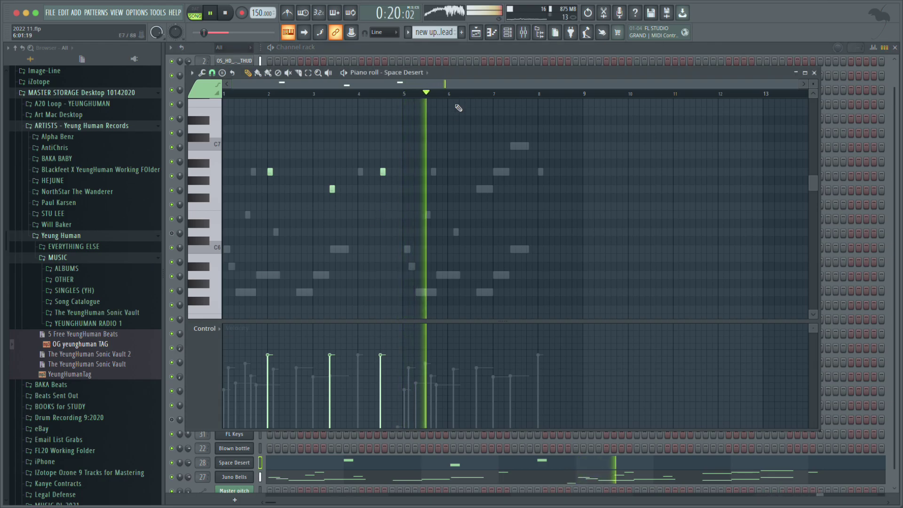
key(F9)
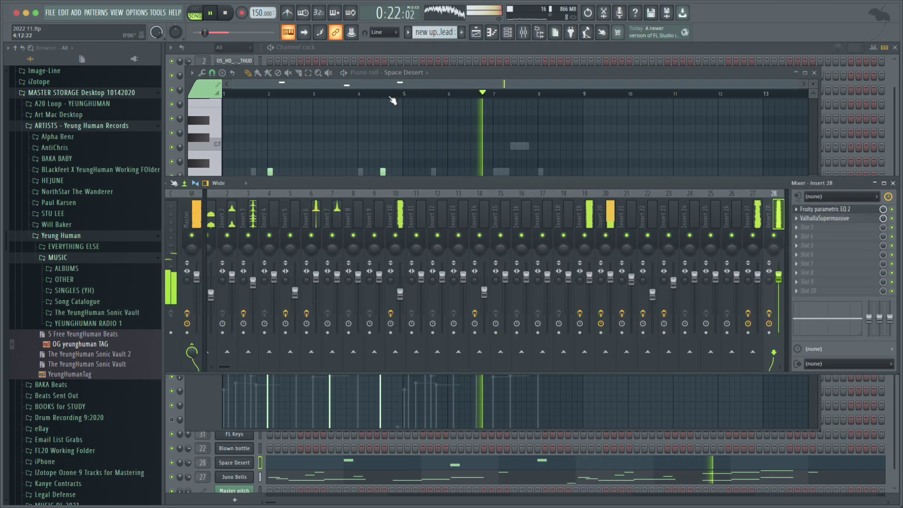
click(384, 89)
key(space)
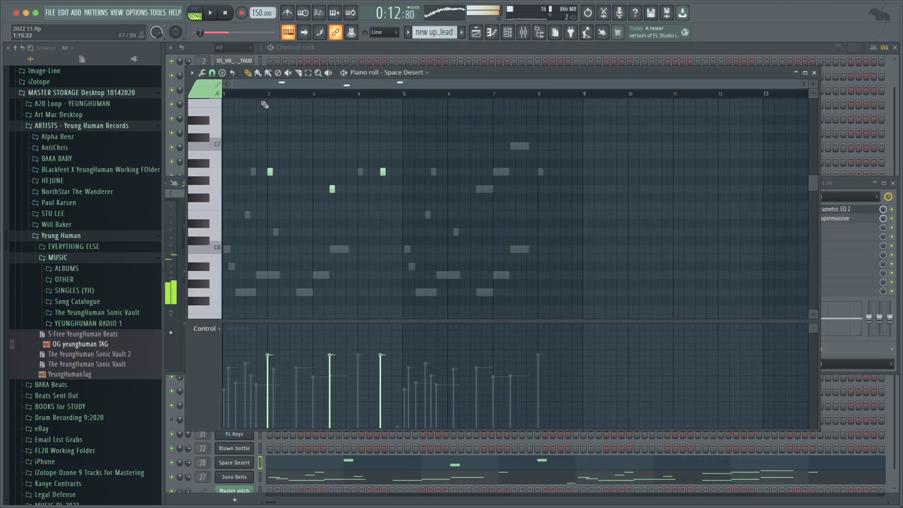
key(space)
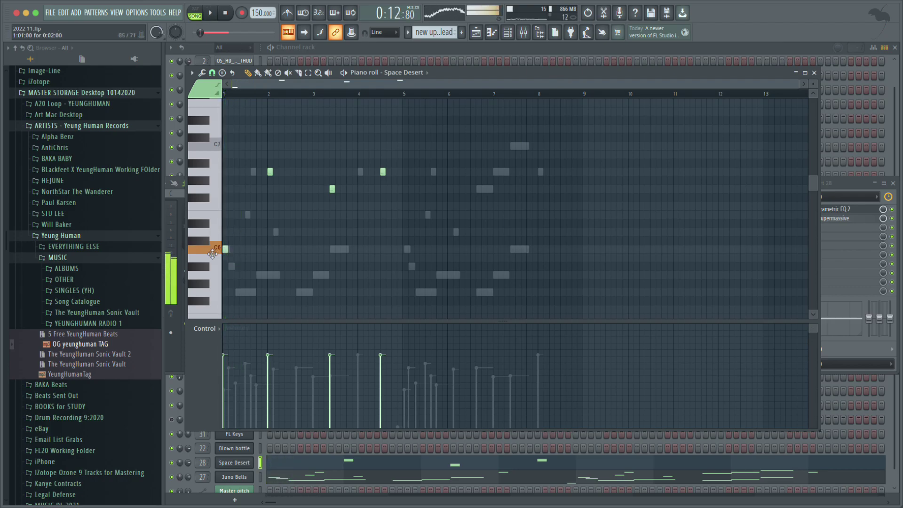
scroll(246, 286, down, 1)
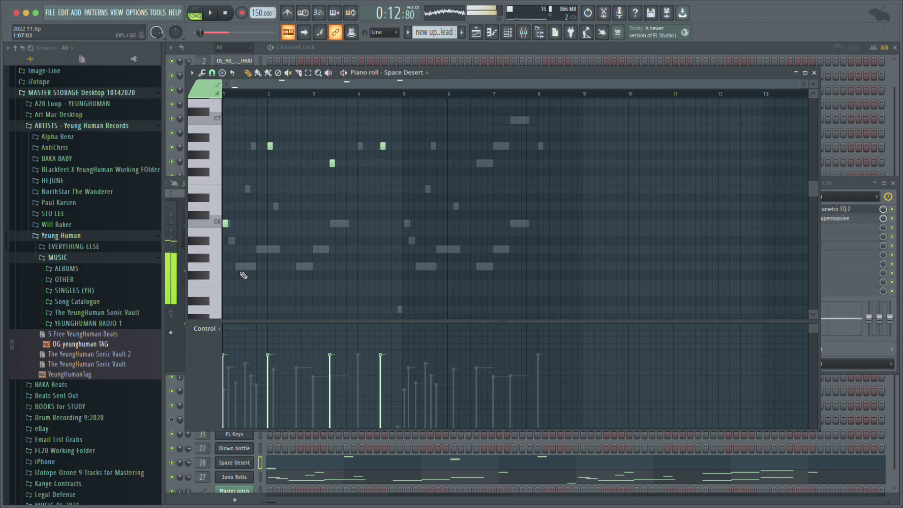
key(space)
click(248, 275)
key(space)
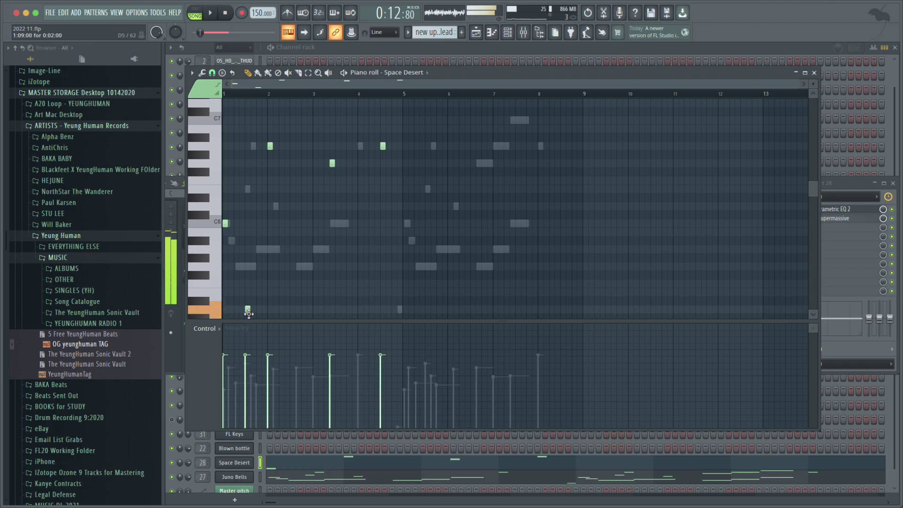
Try a short D#7 note at the start of bar 7 and a short C#7 note early in bar 8 during playback.
key(space)
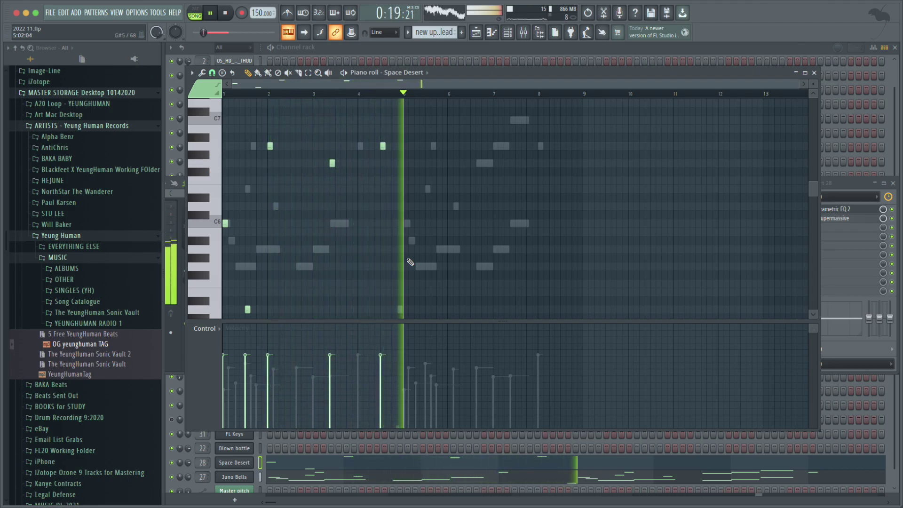
scroll(485, 150, up, 2)
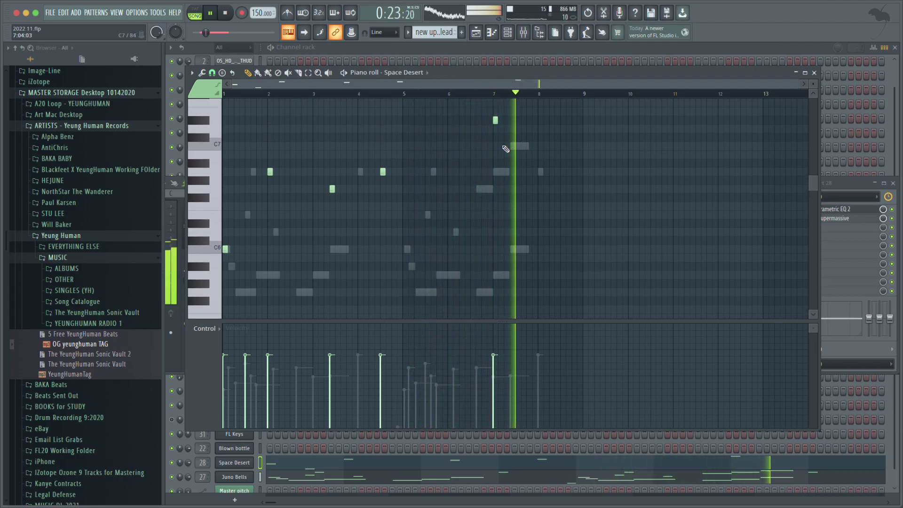
click(551, 137)
key(space)
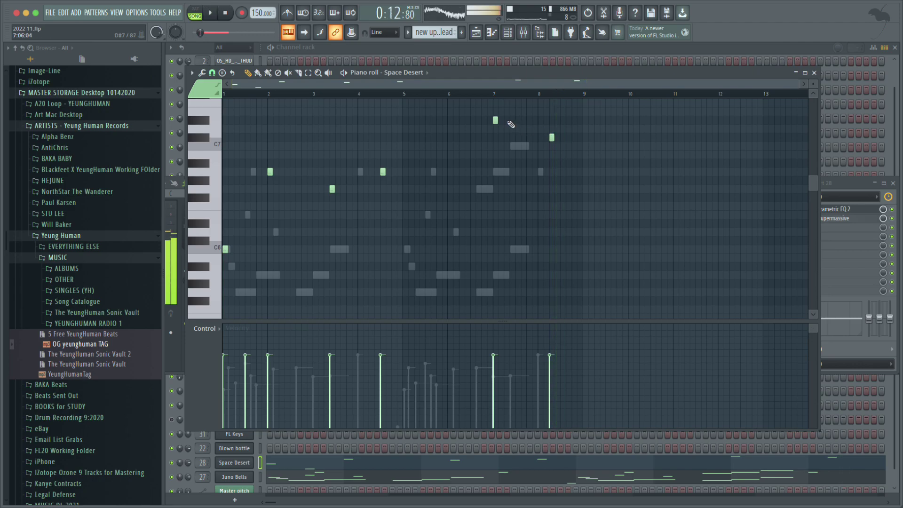
Delete the D#7 and D5 notes and replace the C6 note in bar 1 with a short A5 note at 1:03.
scroll(328, 160, down, 3)
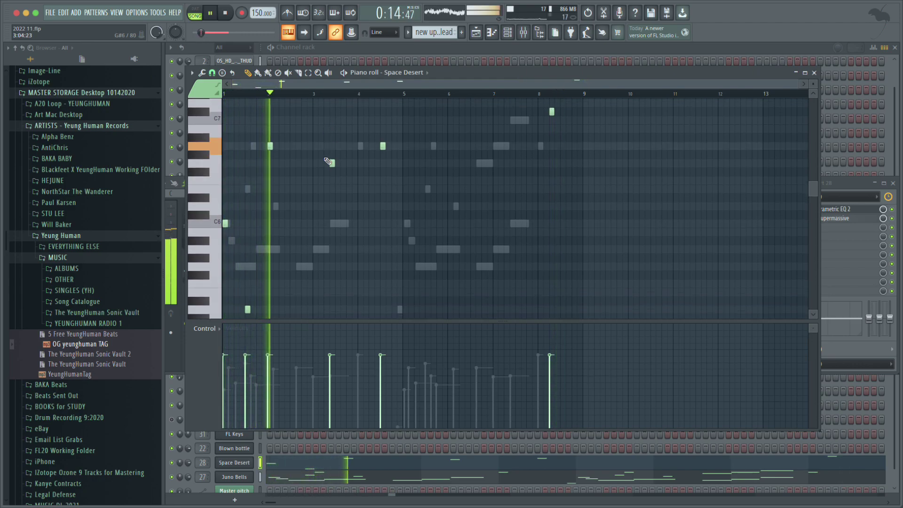
key(space)
scroll(318, 232, down, 1)
right_click(251, 259)
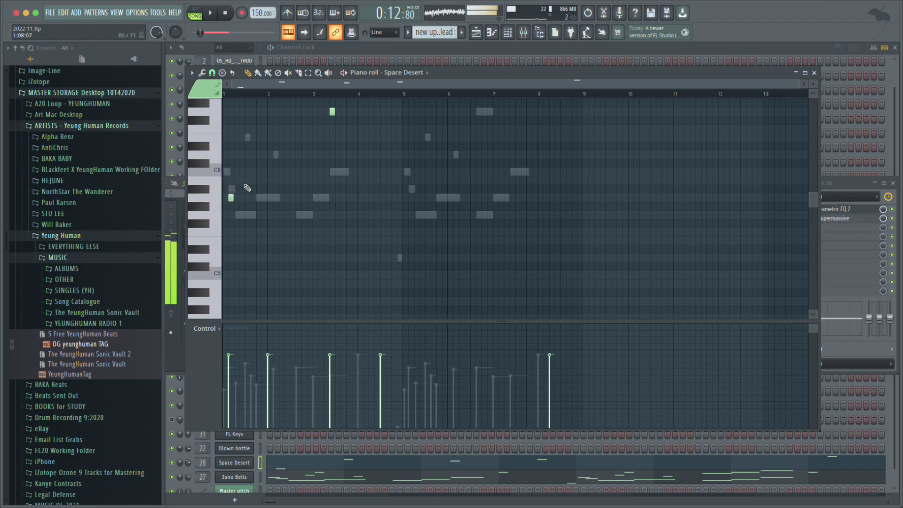
Place a short A5 note at 5:03 in bar 5 and remove the C#7 note in bar 8.
scroll(258, 211, up, 2)
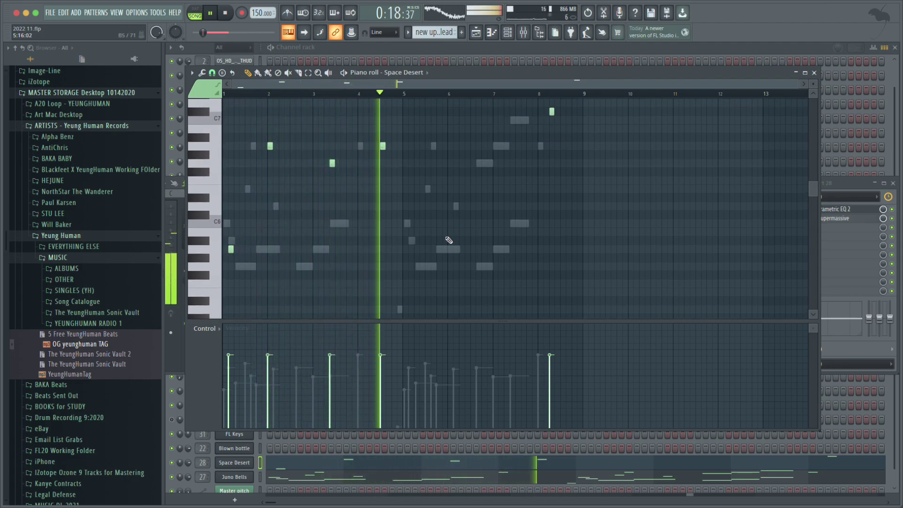
click(422, 249)
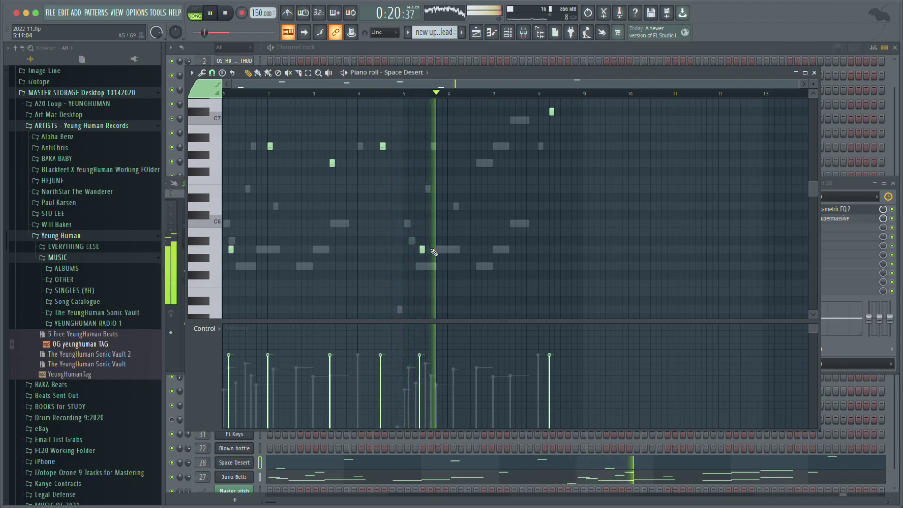
right_click(421, 249)
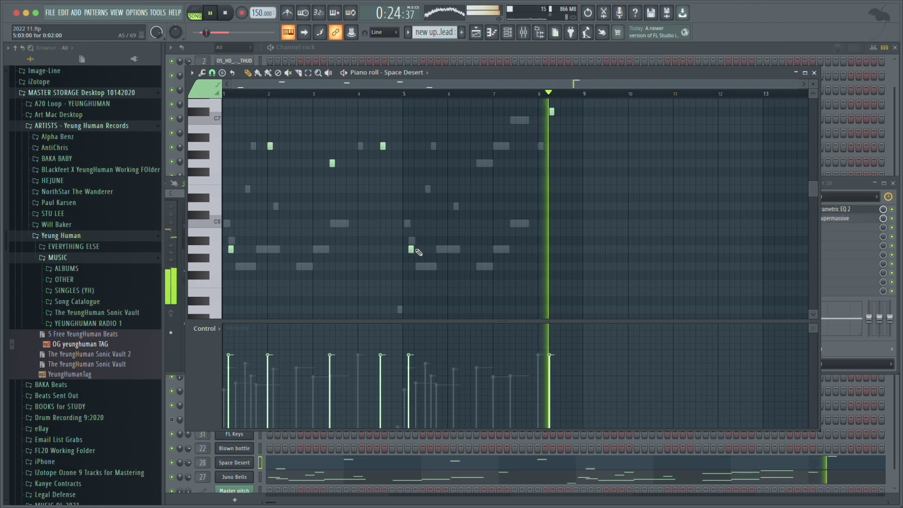
key(space)
scroll(563, 148, up, 3)
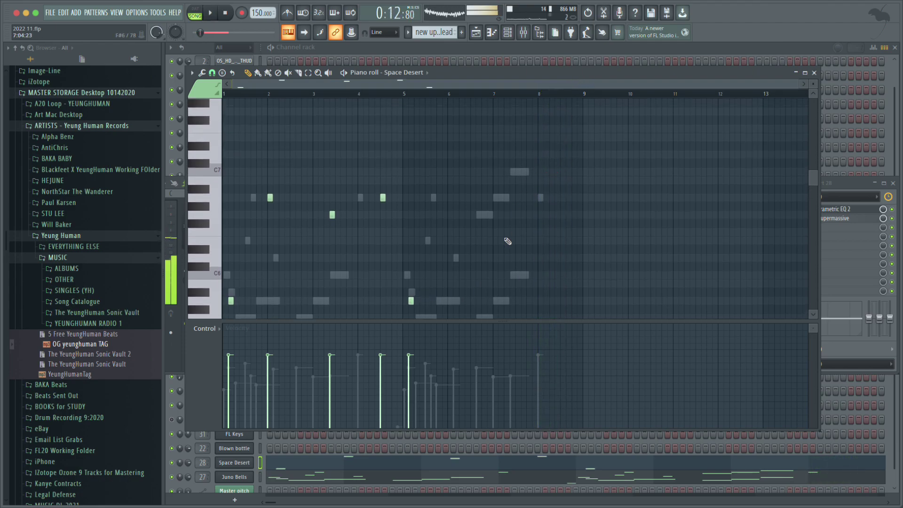
Add short G6 and A6 notes and move them to the middle of bars 7 and 8, matching the spacing in bars 3 and 4.
scroll(473, 254, down, 3)
key(space)
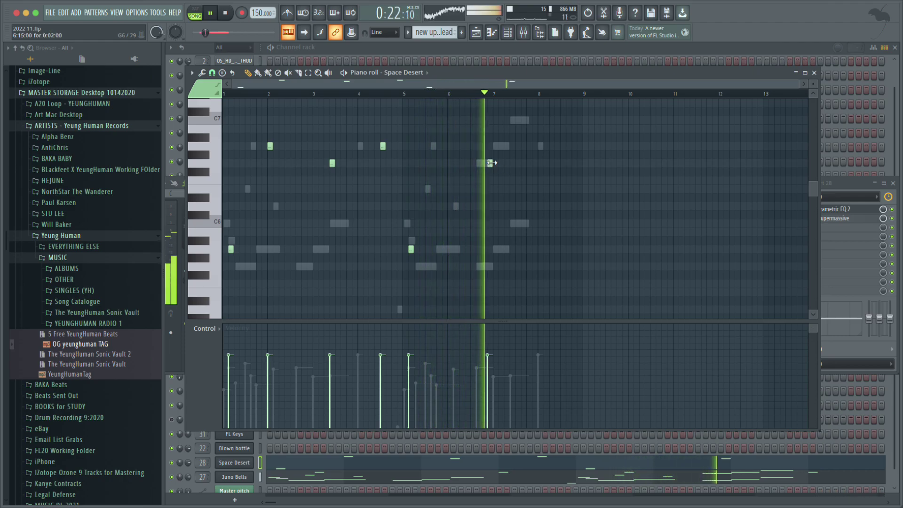
click(544, 146)
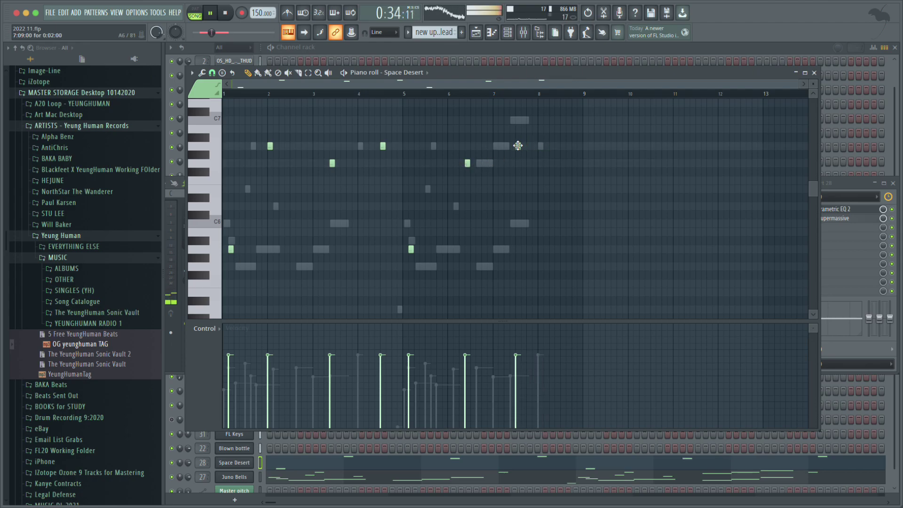
drag(540, 137, 511, 159)
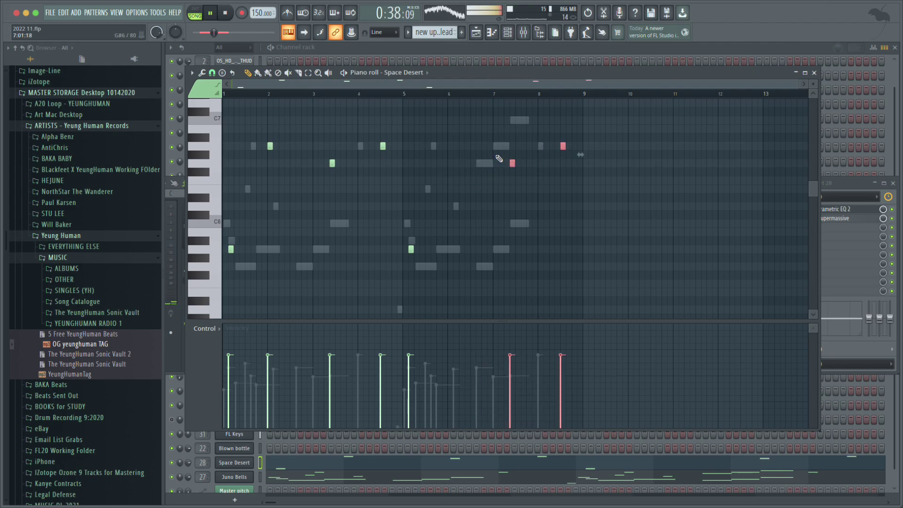
Play the arrangement from bar 9 and add ValhallaSupermassive to the third effect slot of mixer insert 27.
click(476, 32)
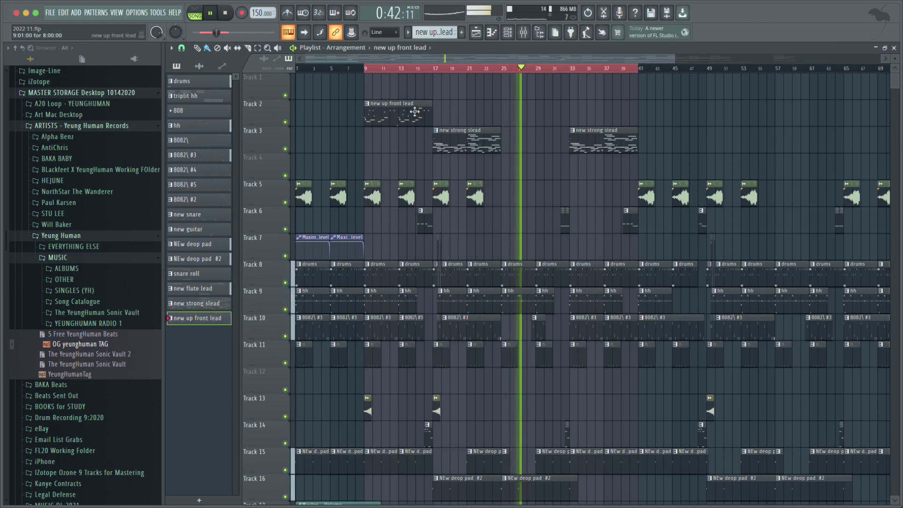
click(369, 70)
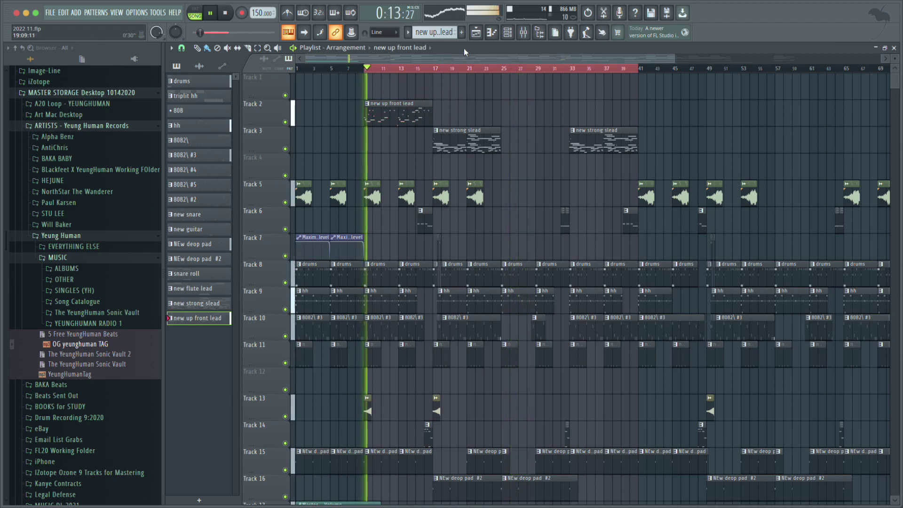
click(507, 32)
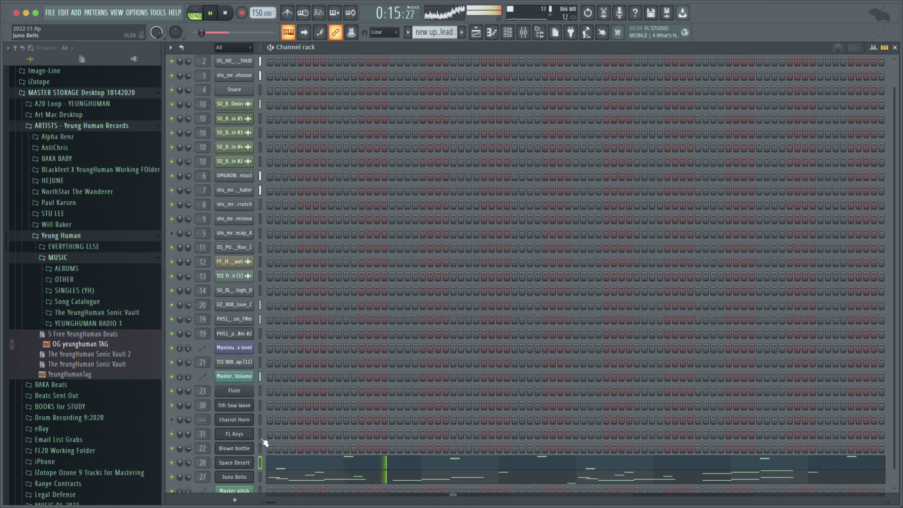
click(523, 31)
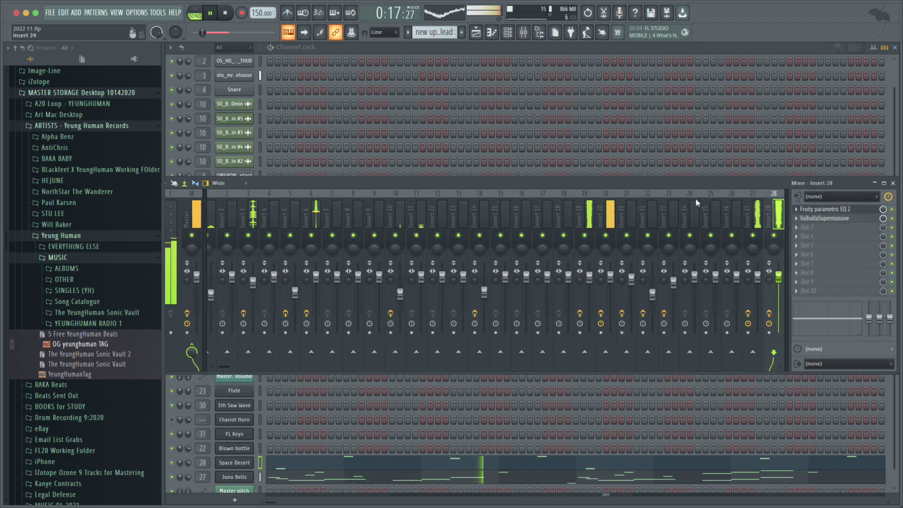
click(752, 212)
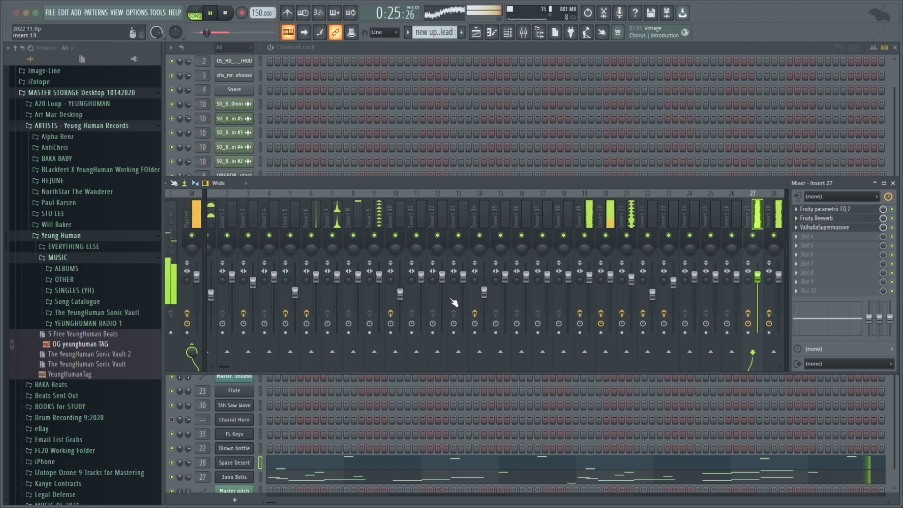
key(space)
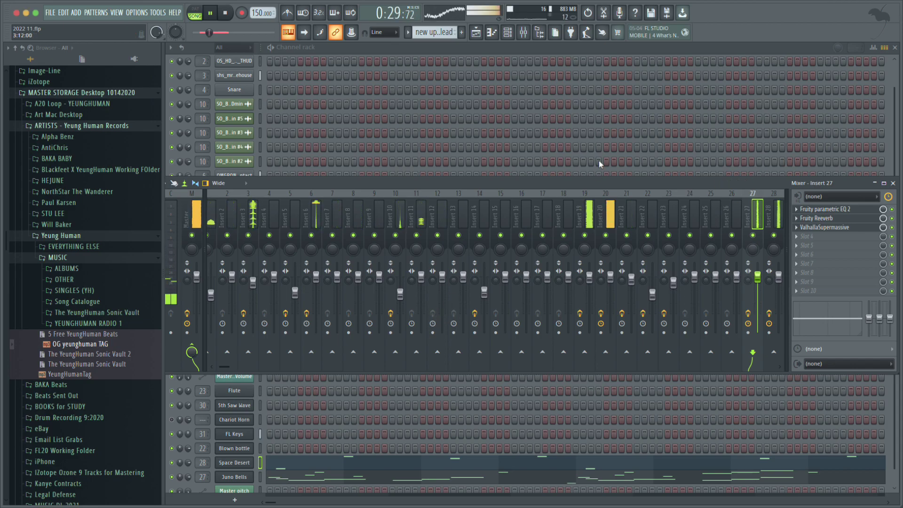
Try a second new up front lead clip on track 2 at bar 25, remove it, and stop playback.
key(F9)
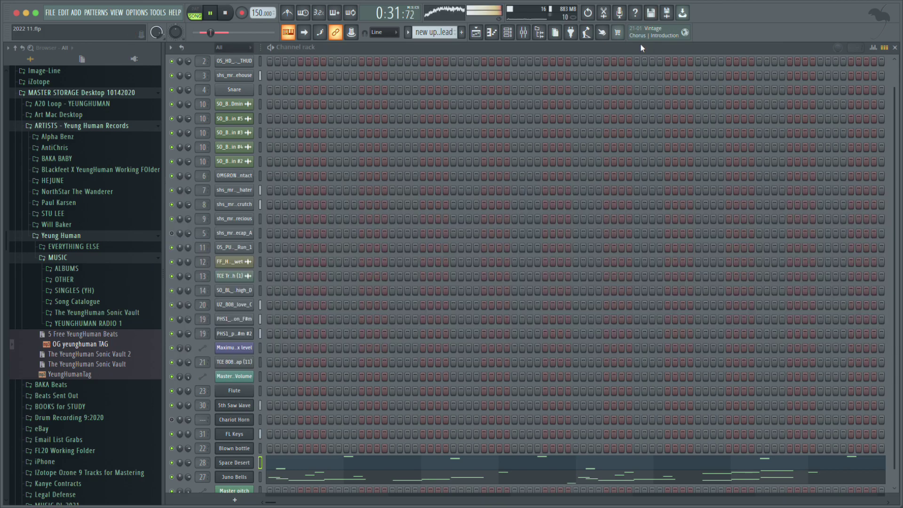
key(F9)
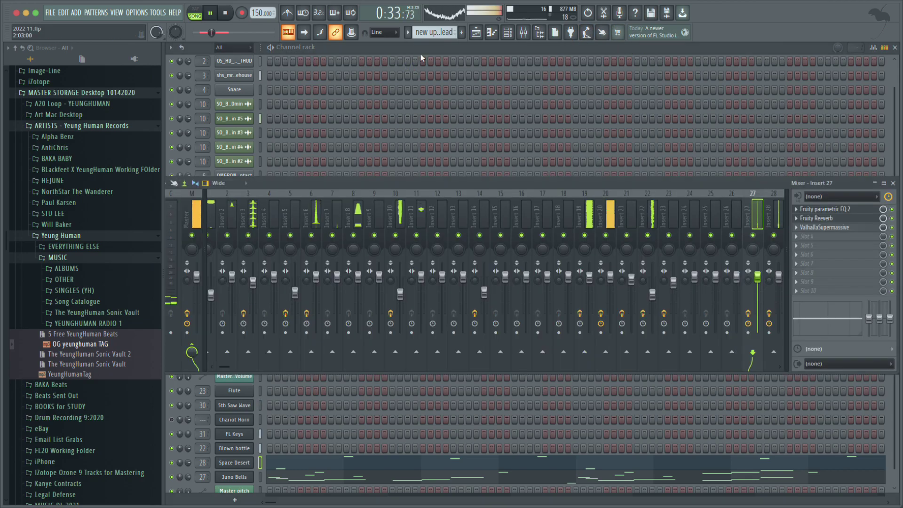
key(F5)
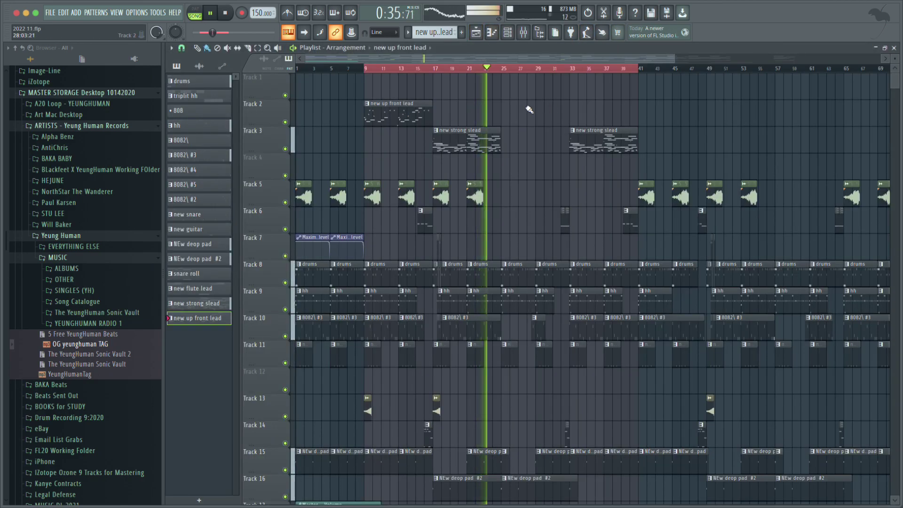
click(502, 105)
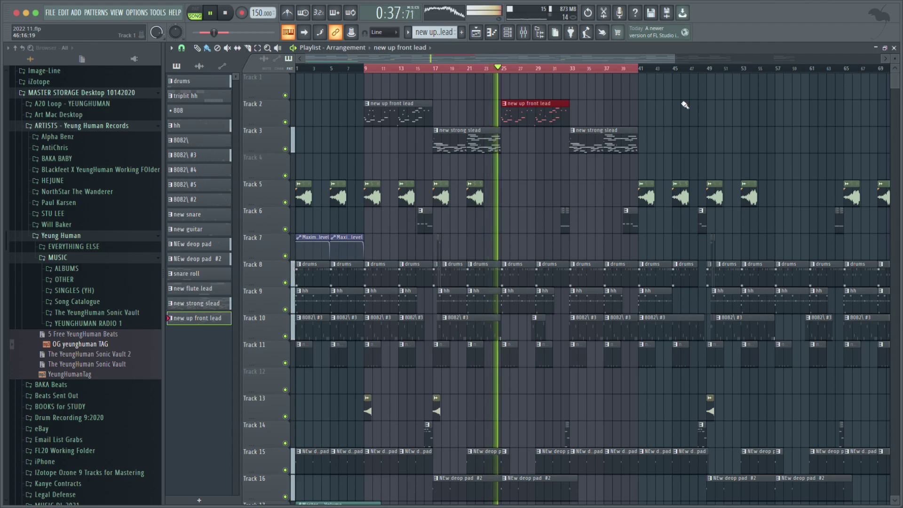
right_click(526, 121)
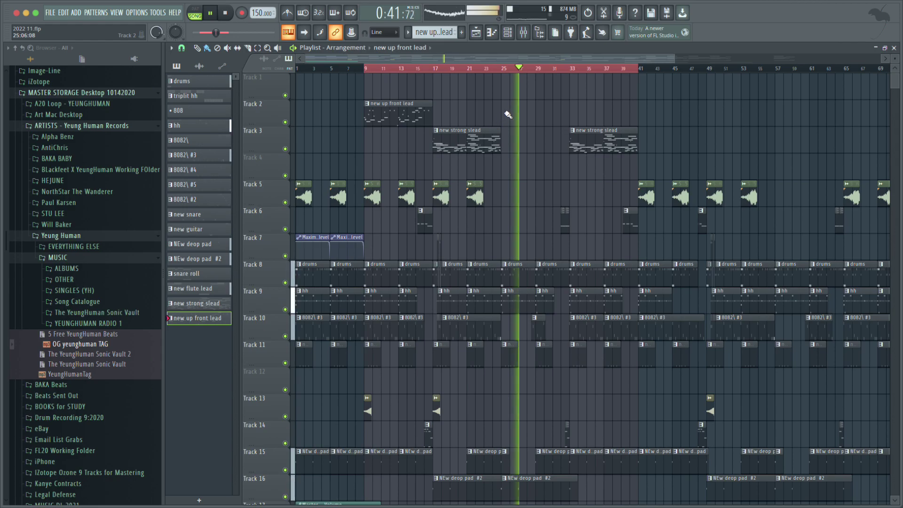
key(space)
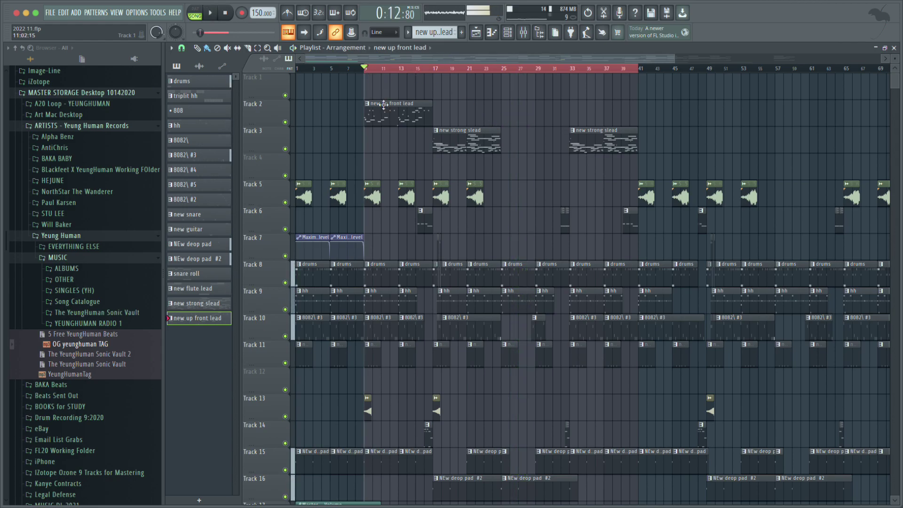
Create a pattern named new lead 2 and move the Space Desert notes into it from the new up front lead pattern.
click(460, 33)
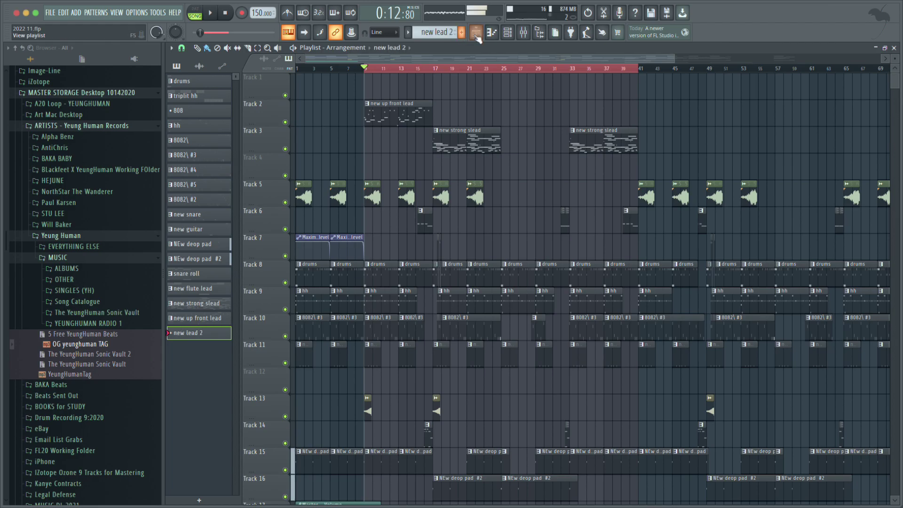
click(508, 32)
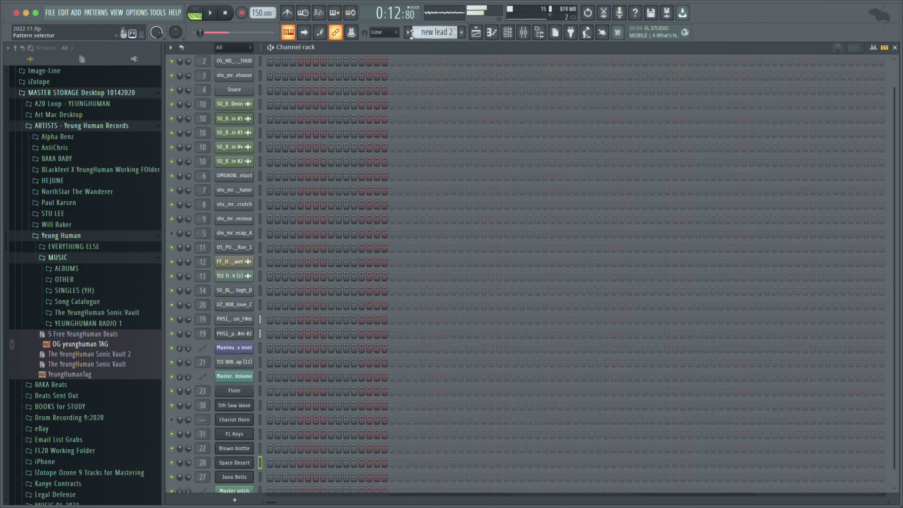
key(KP_Add)
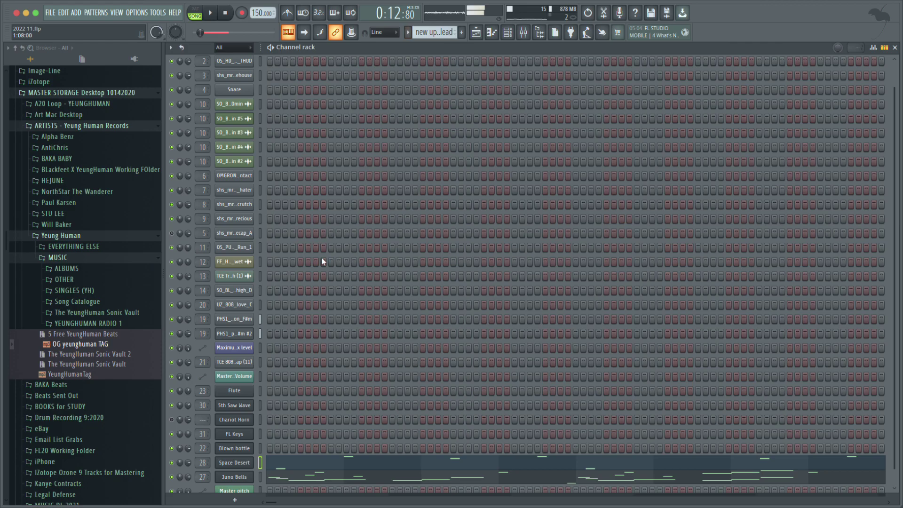
scroll(277, 386, down, 1)
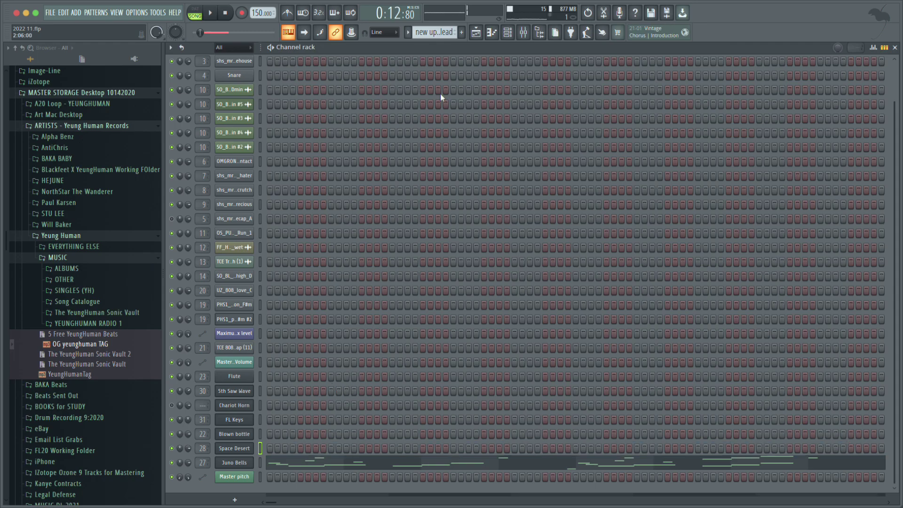
key(KP_Subtract)
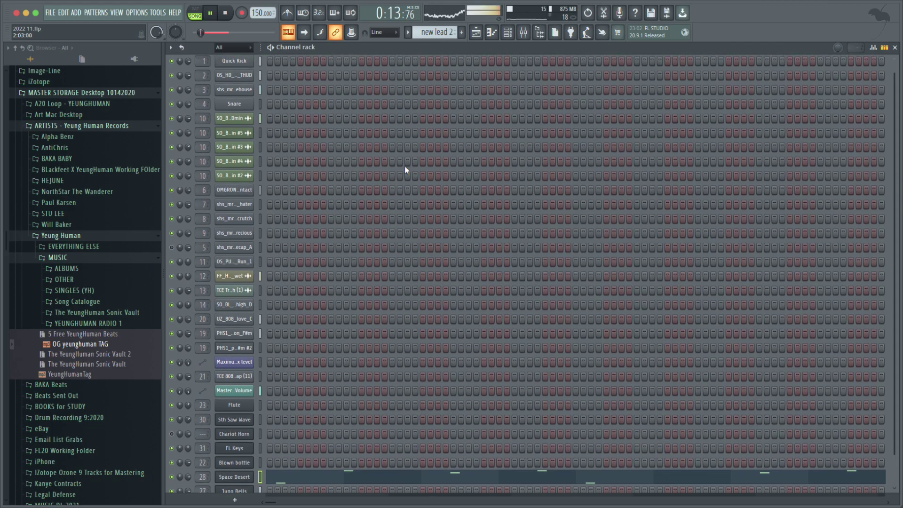
scroll(376, 155, up, 1)
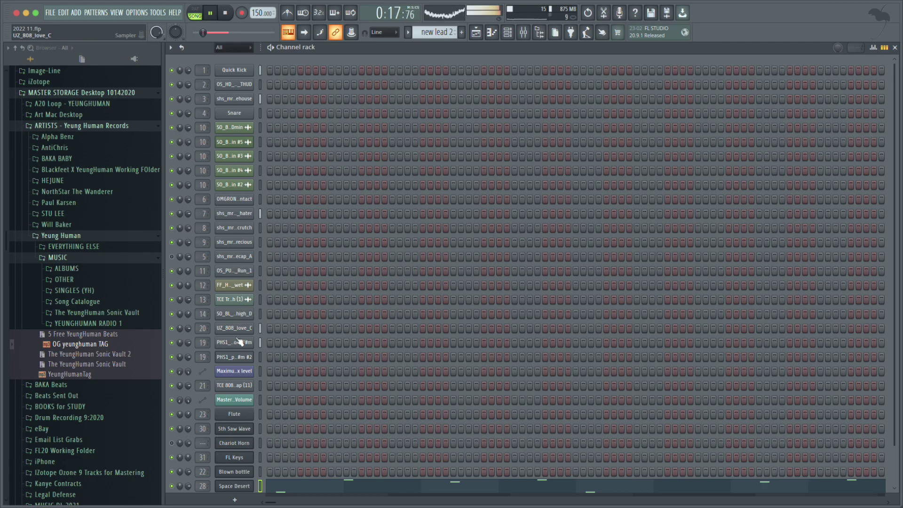
Stop playback and place the new lead 2 pattern on track 1 of the playlist at bar 17.
click(475, 36)
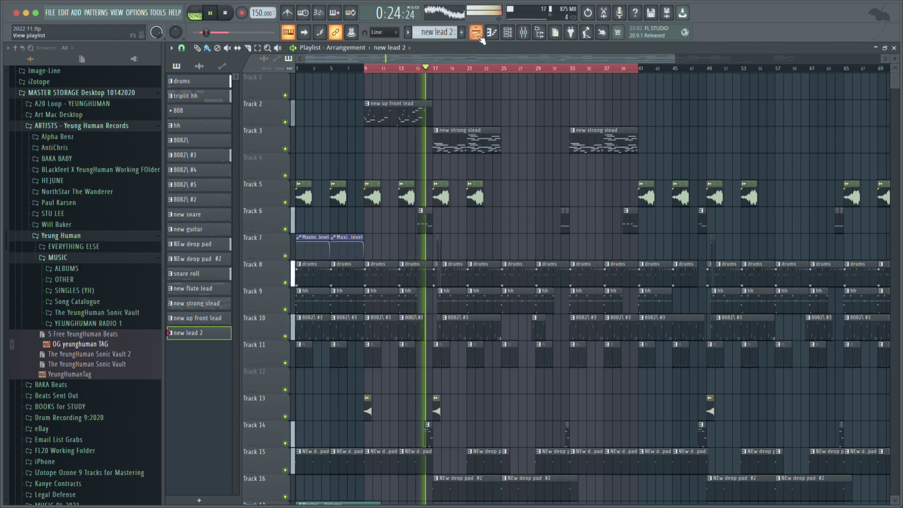
key(space)
click(479, 37)
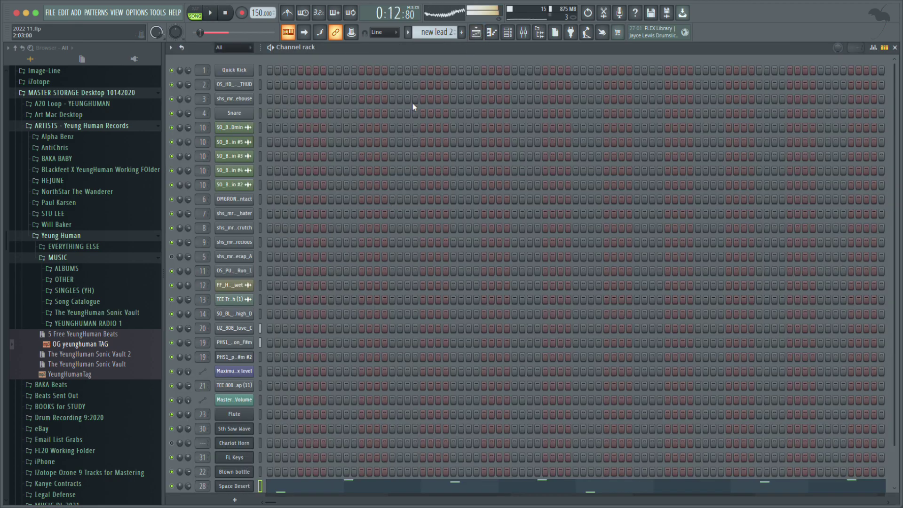
click(476, 33)
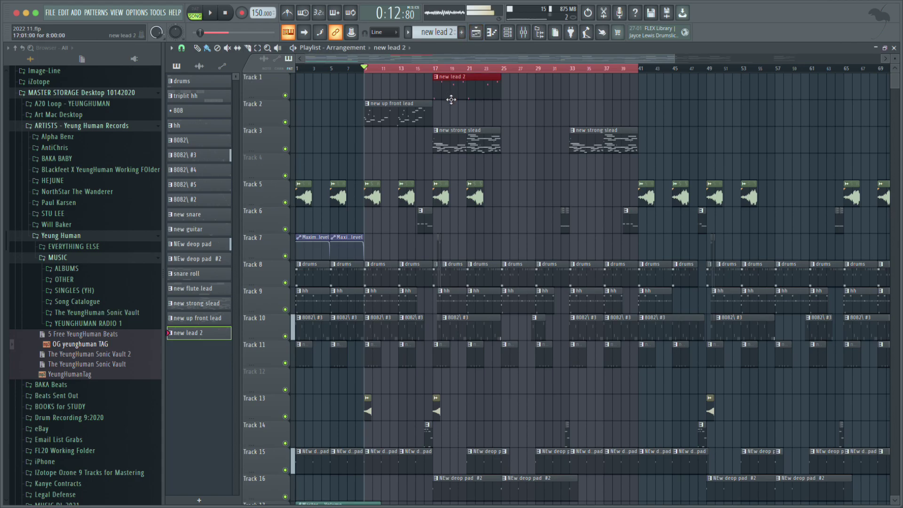
Select all clips from bar 17 onward on track 3 and below and shift them eight bars to start at bar 25.
scroll(456, 104, down, 2)
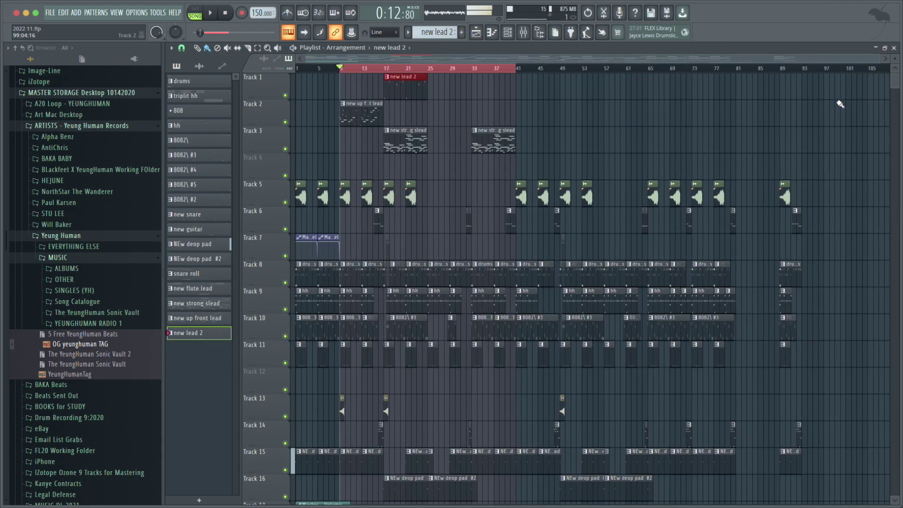
scroll(837, 114, down, 1)
drag(859, 94, 387, 484)
scroll(383, 226, up, 1)
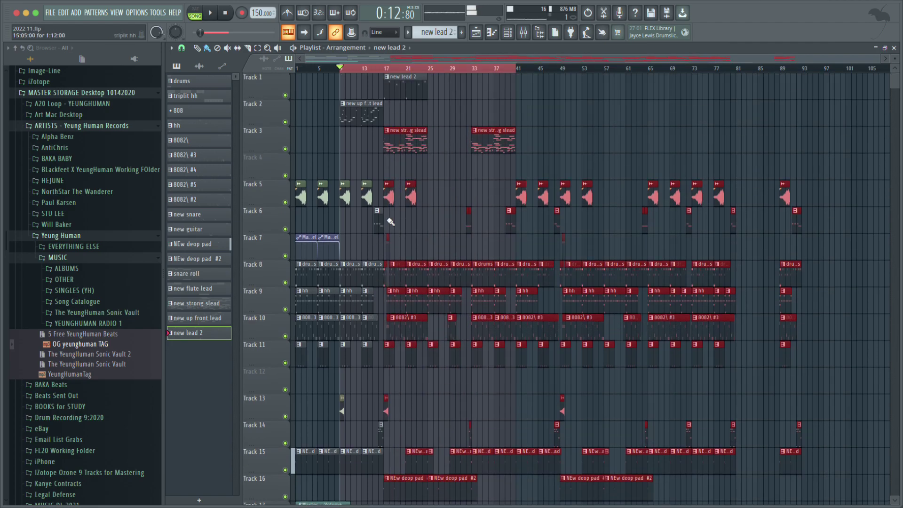
drag(399, 145, 443, 139)
Duplicate all clips in bars 9 to 16 from track 2 down into bars 17 to 24 and start playback.
drag(410, 99, 347, 450)
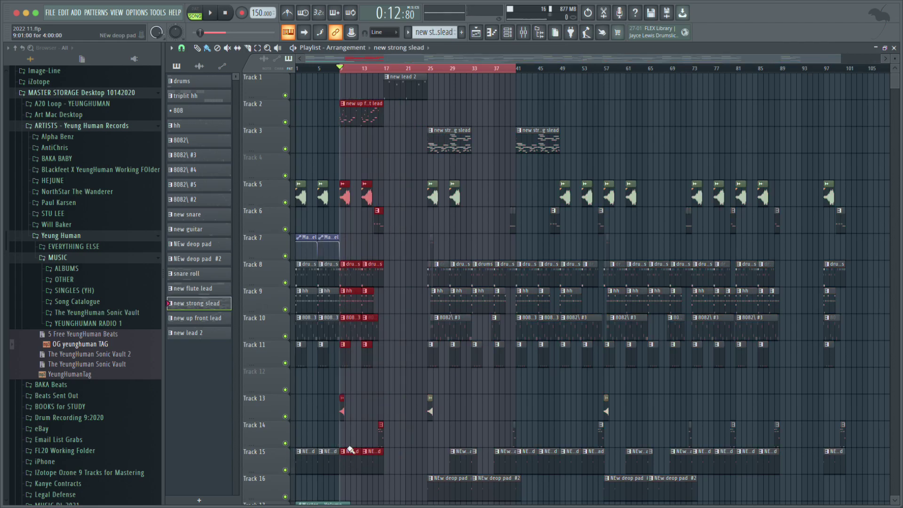
key(ctrl+b)
key(space)
click(396, 116)
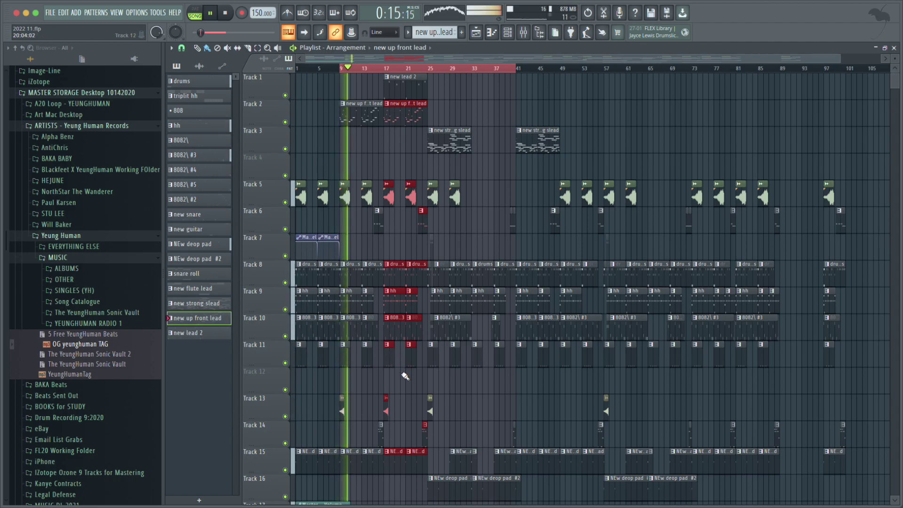
Listen to the extended arrangement with the duplicated clips deselected, briefly muting track 10 and turning it back on.
scroll(384, 380, up, 2)
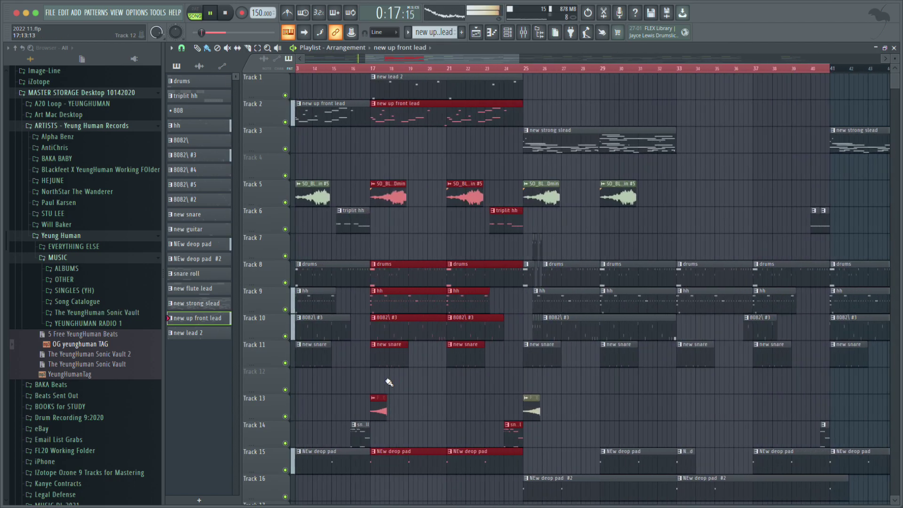
scroll(385, 382, down, 3)
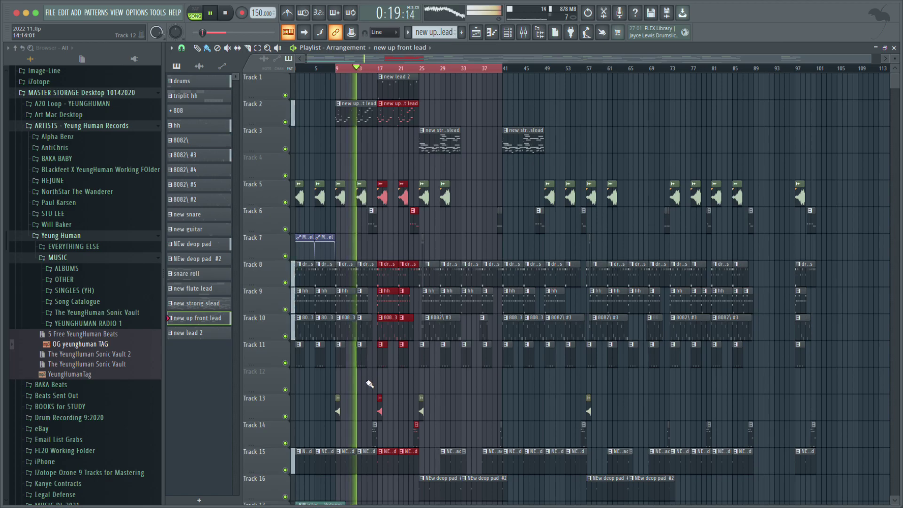
click(372, 162)
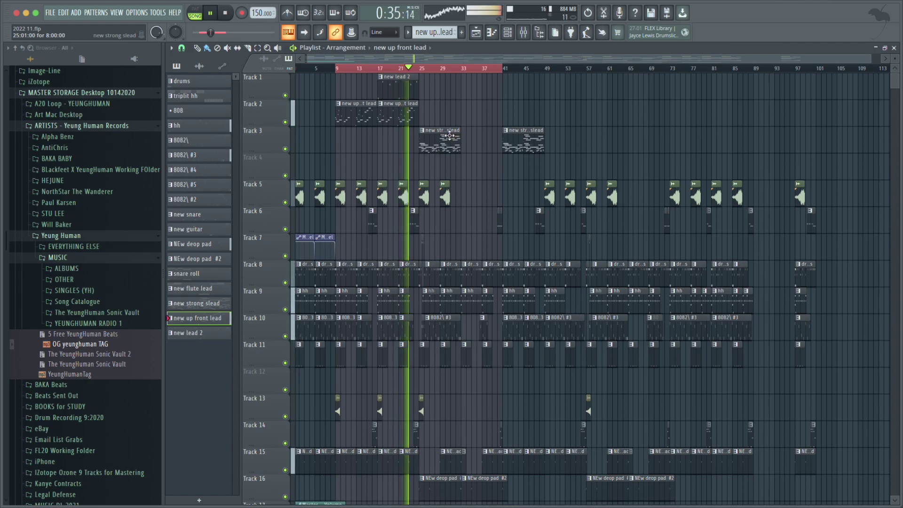
click(284, 336)
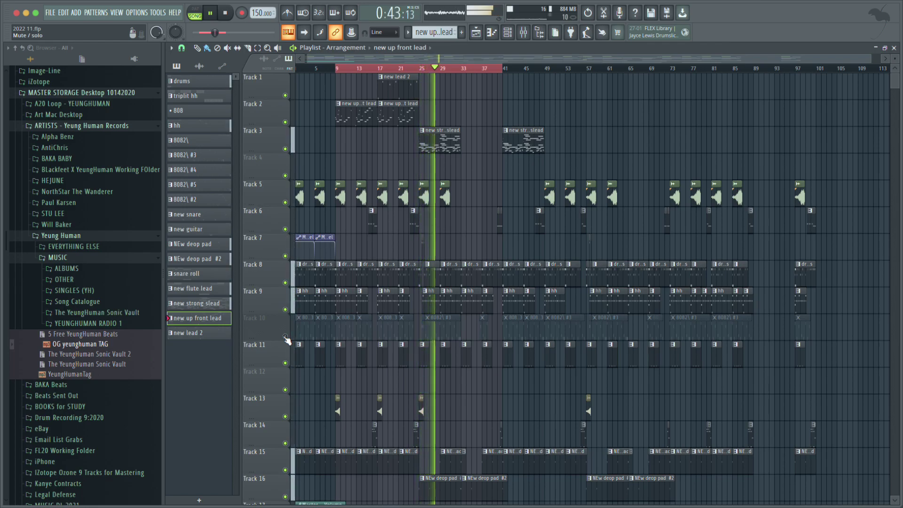
click(285, 337)
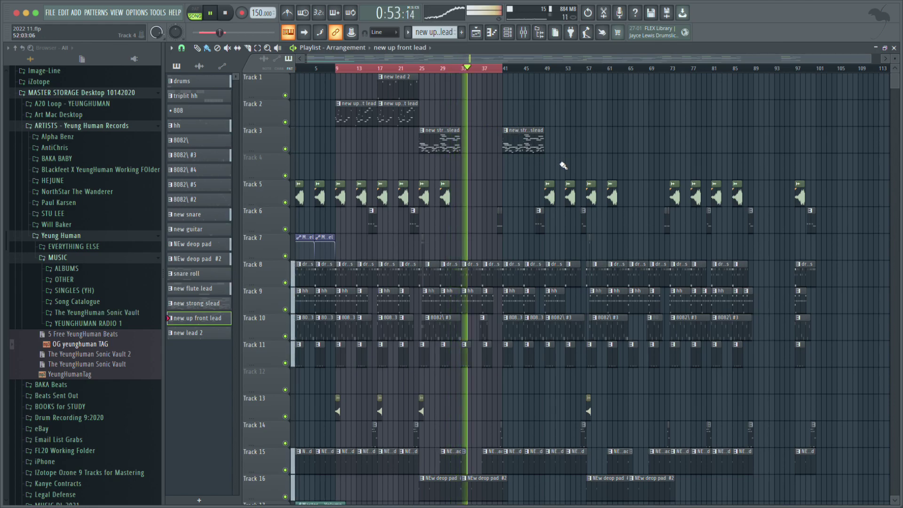
Select all clips from bar 41 to the end of the arrangement and restart playback from bar 9.
scroll(528, 188, down, 1)
drag(864, 100, 526, 487)
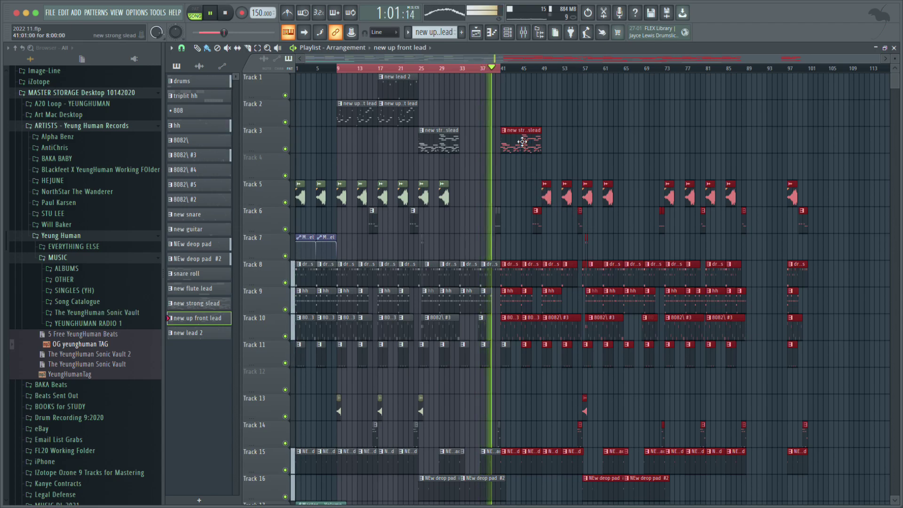
click(341, 70)
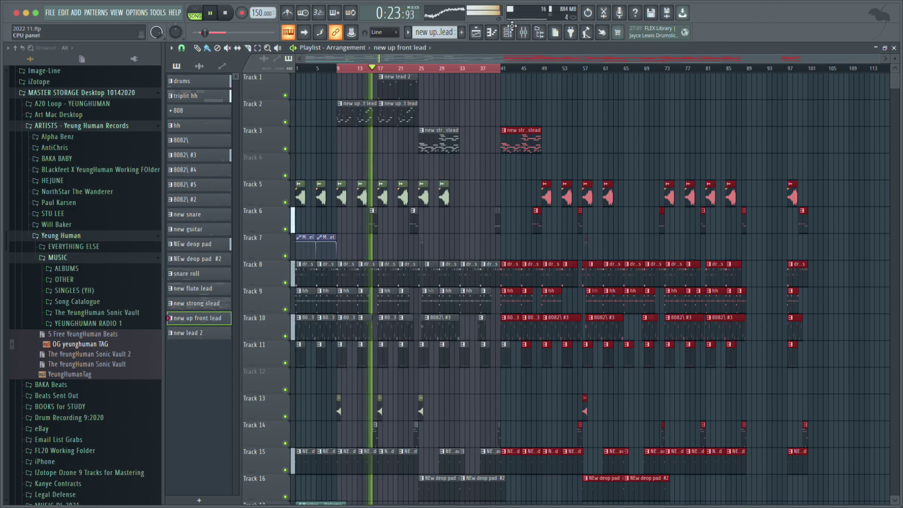
Set the band 1 low-cut of Fruity parametric EQ 2 on mixer insert 27 to about 517 Hz.
key(F6)
scroll(378, 343, down, 2)
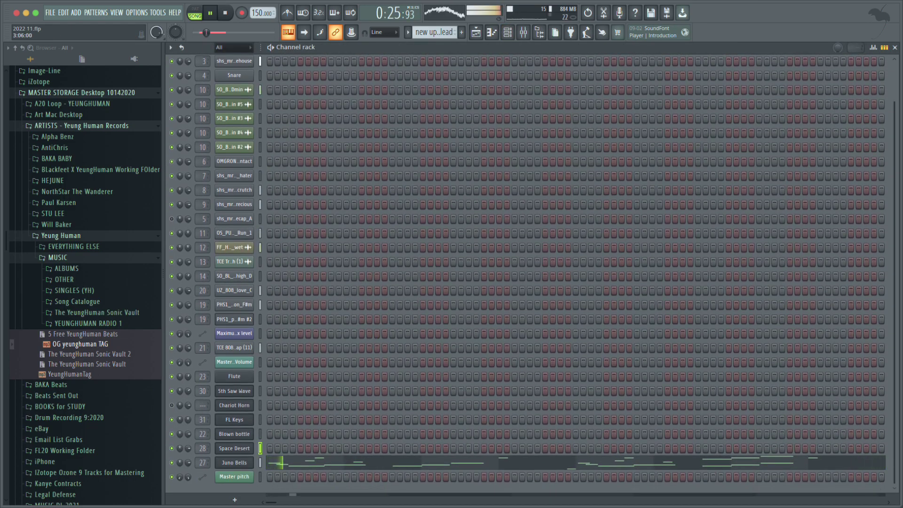
click(523, 32)
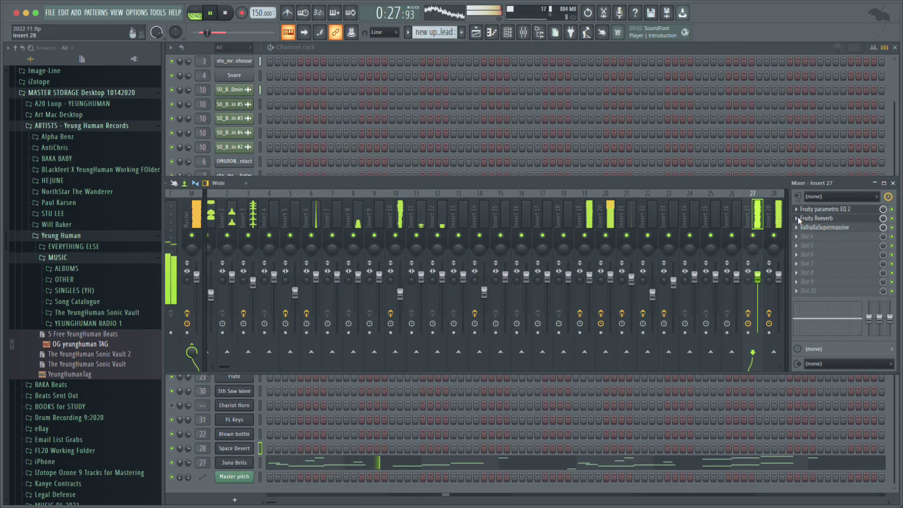
click(819, 211)
mouse_move(298, 174)
mouse_down()
mouse_move(282, 177)
mouse_move(290, 176)
mouse_up()
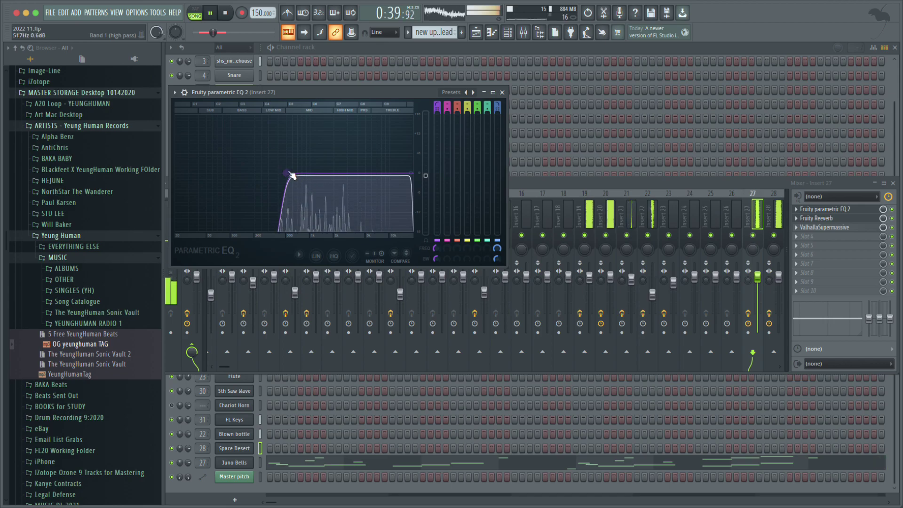
Return to the playlist and browse the sample packs in the Splice sounds packs folder.
click(480, 31)
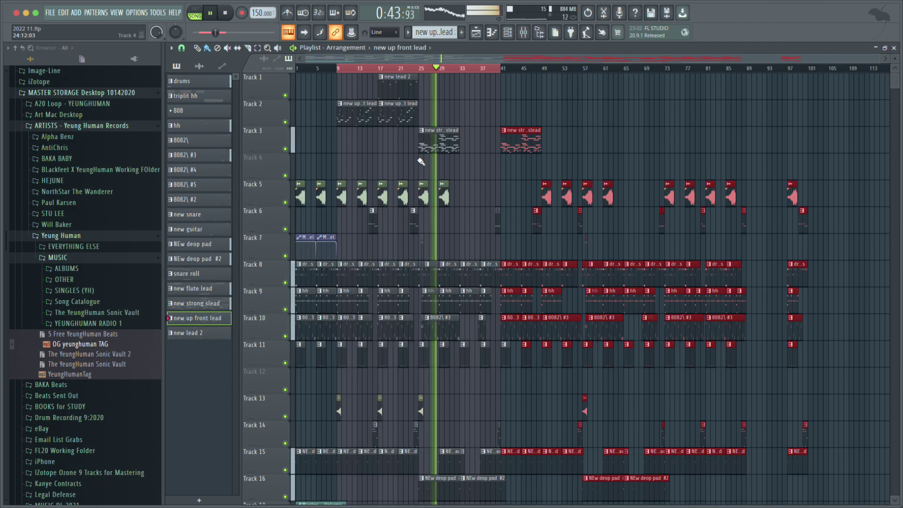
scroll(79, 104, up, 5)
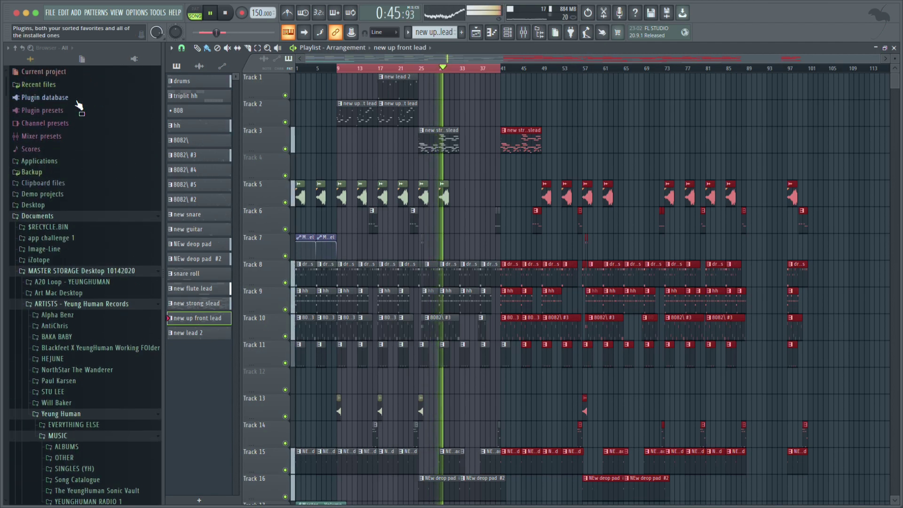
scroll(61, 197, down, 10)
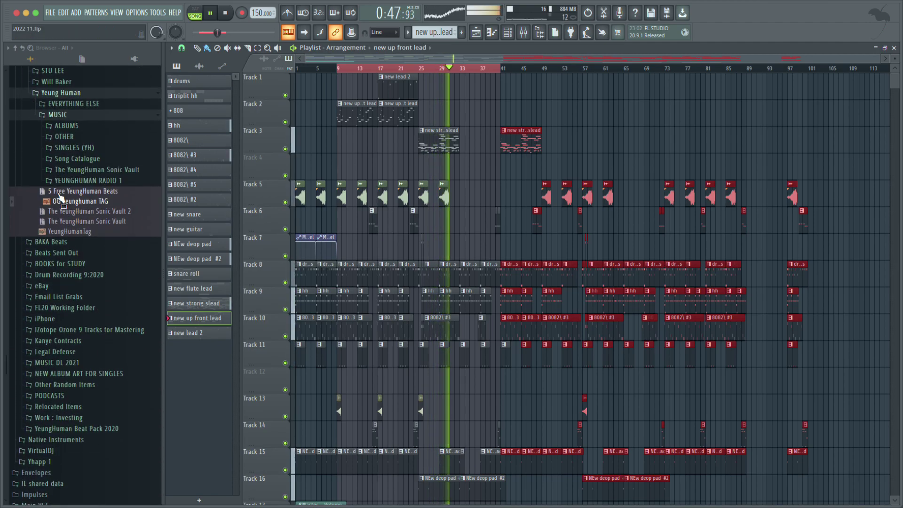
scroll(61, 207, down, 5)
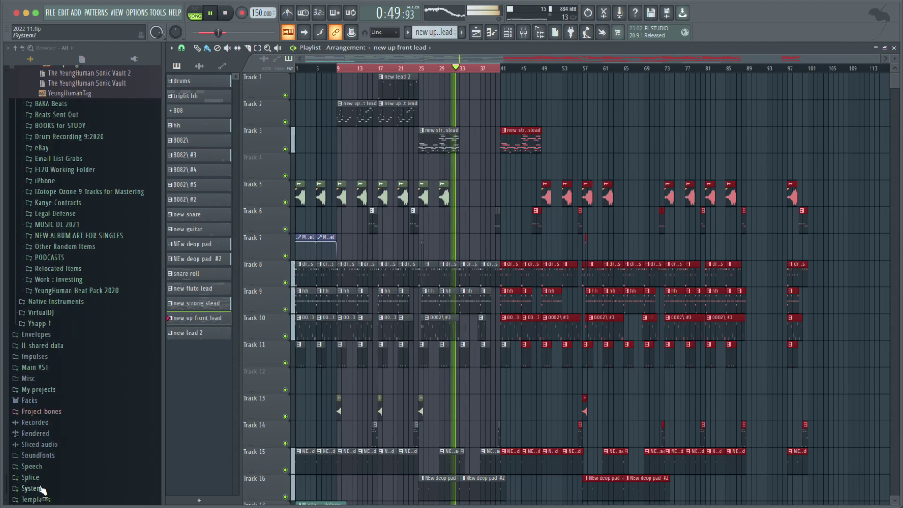
click(38, 482)
click(58, 393)
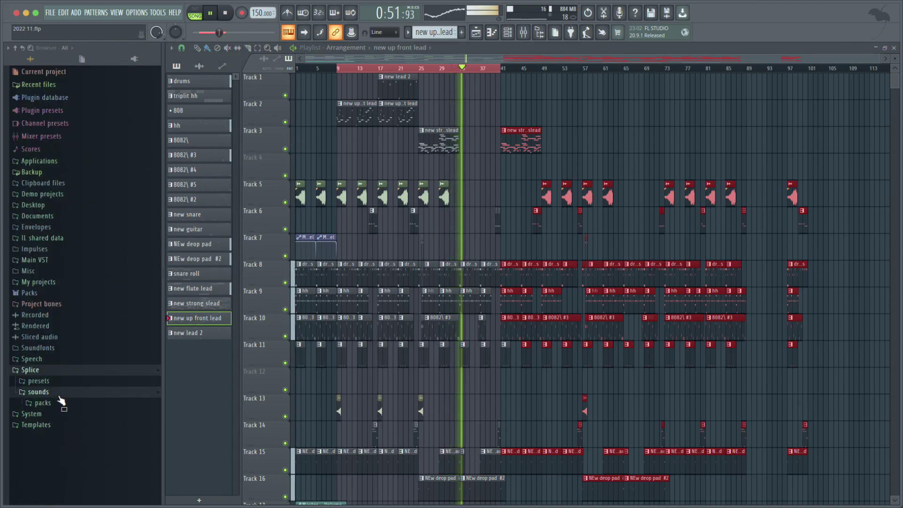
click(60, 405)
scroll(52, 413, down, 6)
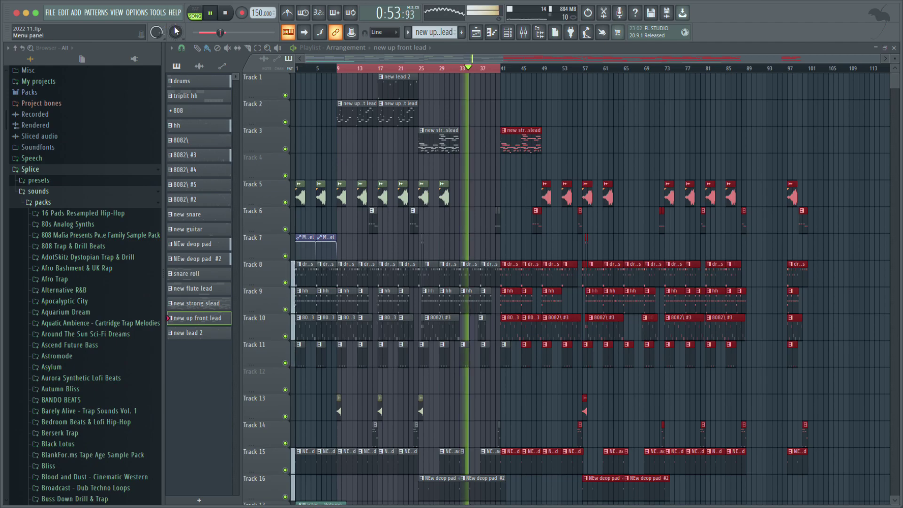
Browse further down the Splice sample packs while the arrangement plays.
scroll(108, 263, down, 10)
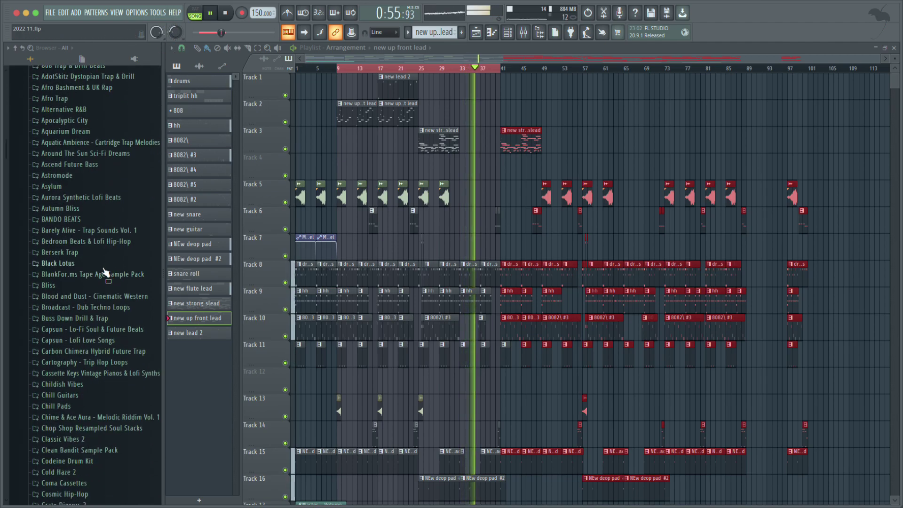
scroll(100, 280, down, 1)
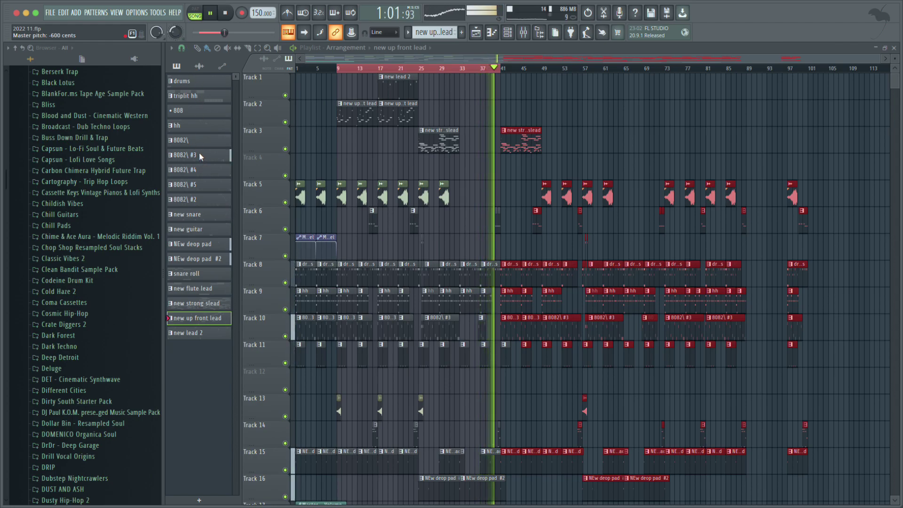
scroll(180, 30, up, 6)
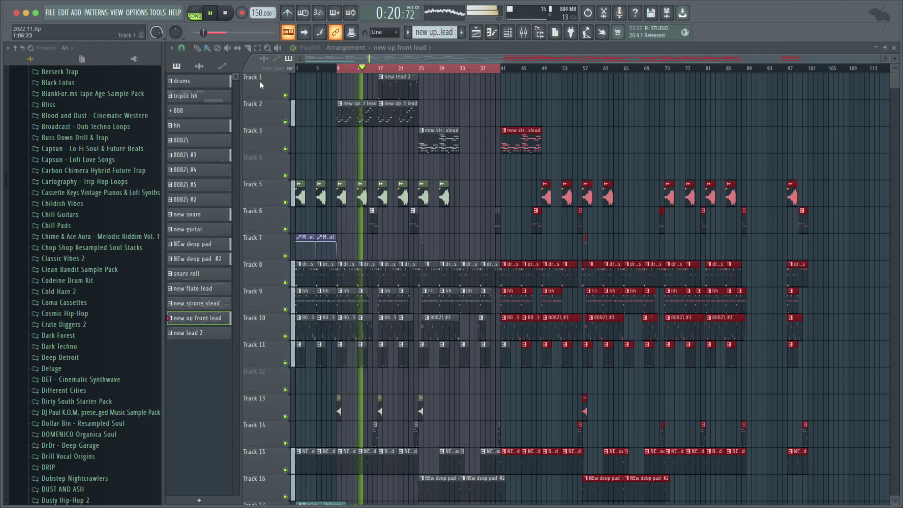
Create a master pitch automation clip on track 4 from bar 9 to 41 and stop playback.
right_click(204, 32)
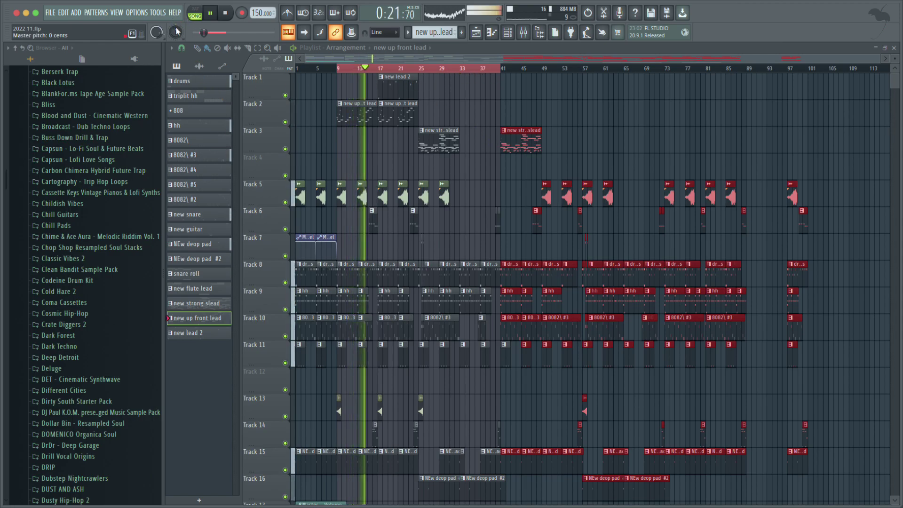
click(207, 97)
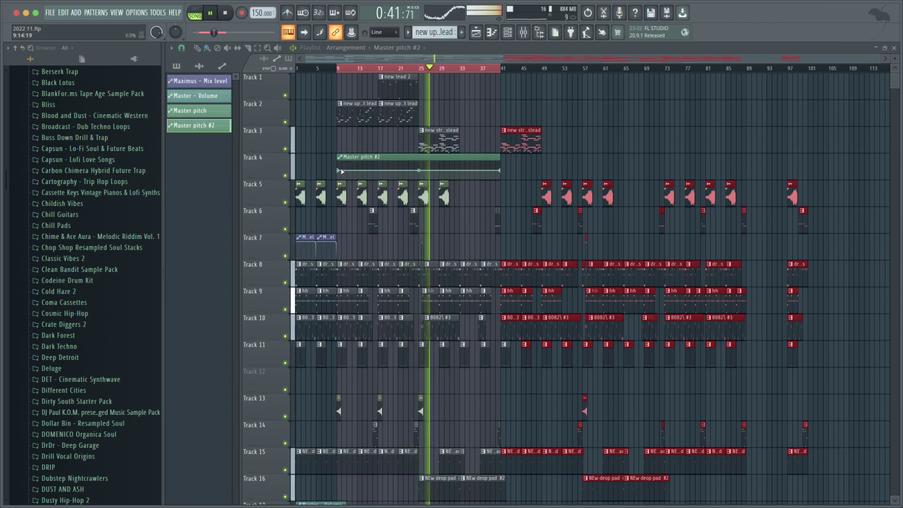
key(space)
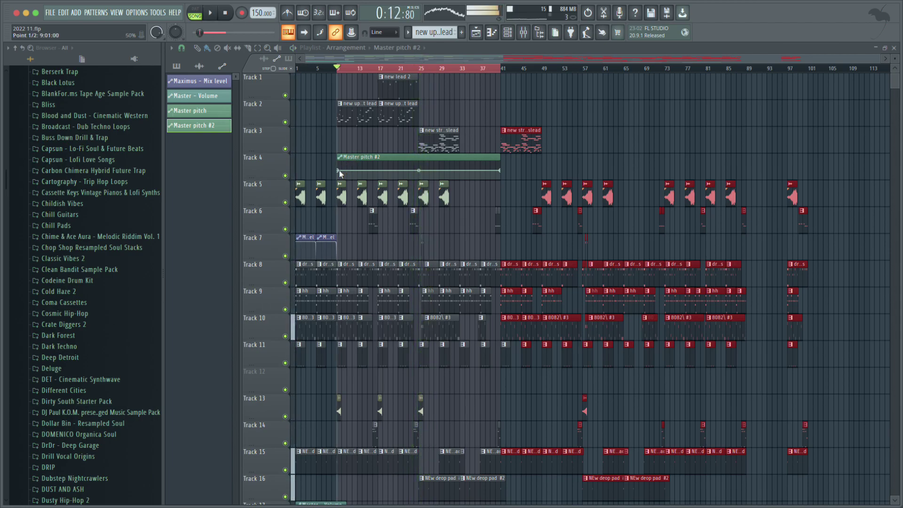
Shape the Master pitch #2 clip so the pitch drops to 25% at bar 11, and shorten the clip to bars 9–13.
click(341, 172)
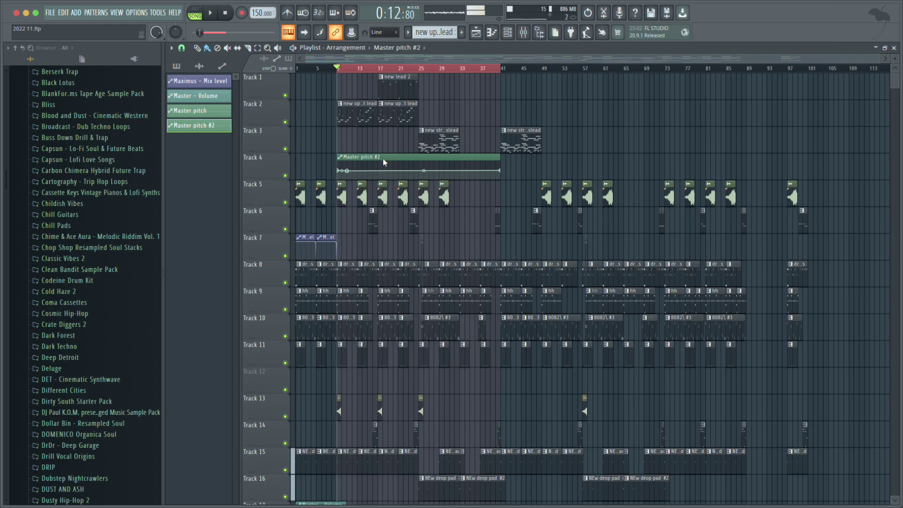
scroll(355, 172, up, 3)
drag(355, 172, 354, 176)
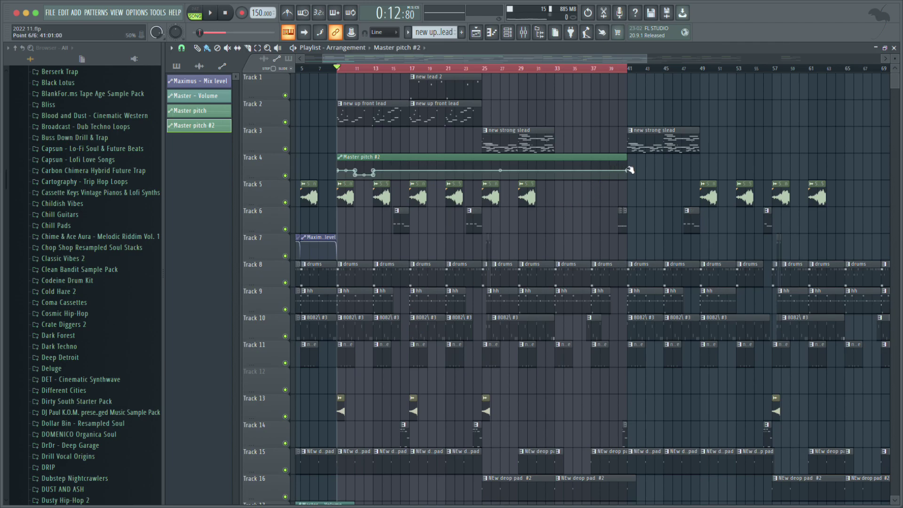
key(ctrl+z)
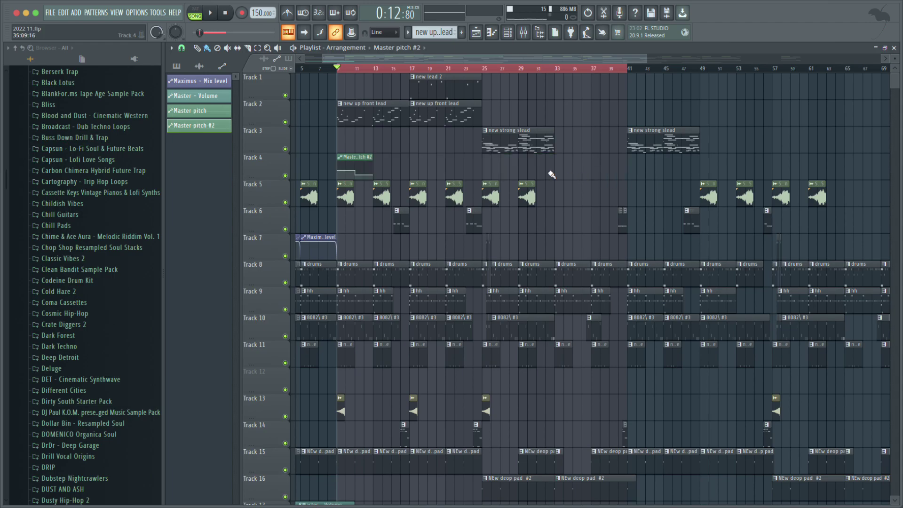
Listen to the pitch drop and place a copy of the Master pitch #2 clip at bar 13 on track 4.
key(space)
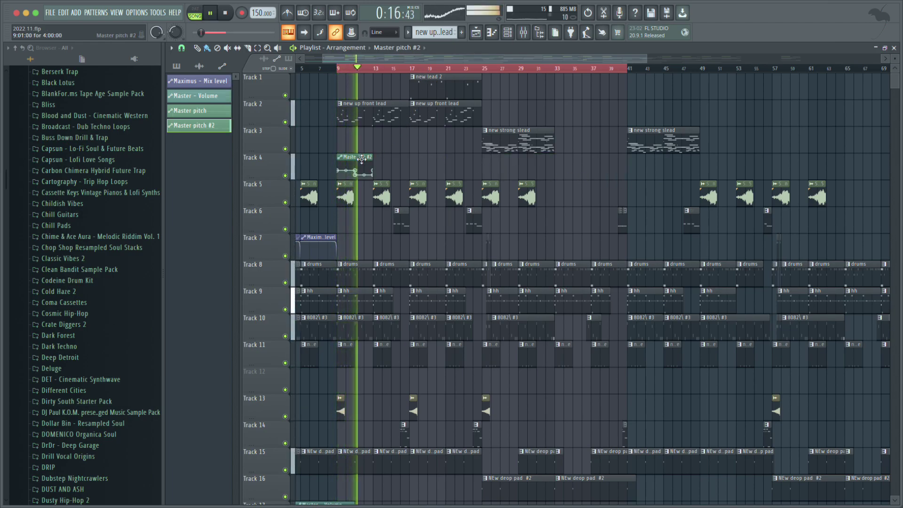
click(378, 163)
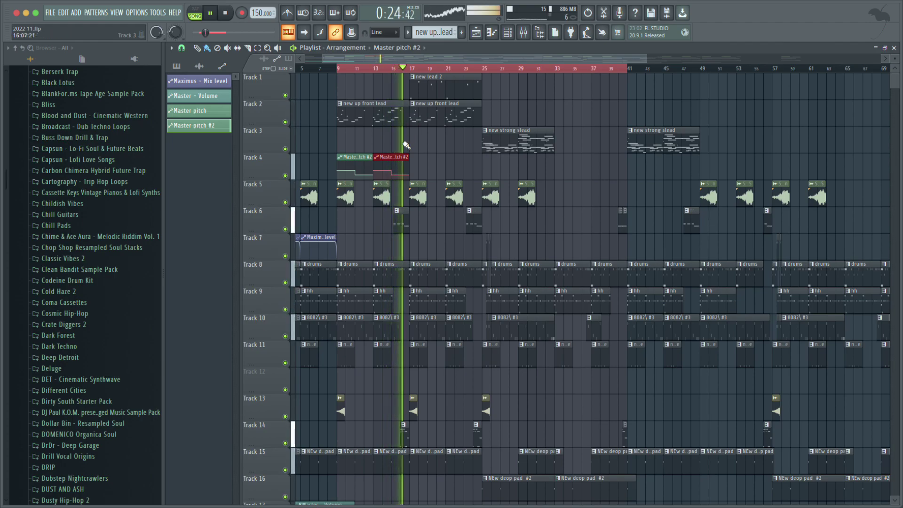
key(space)
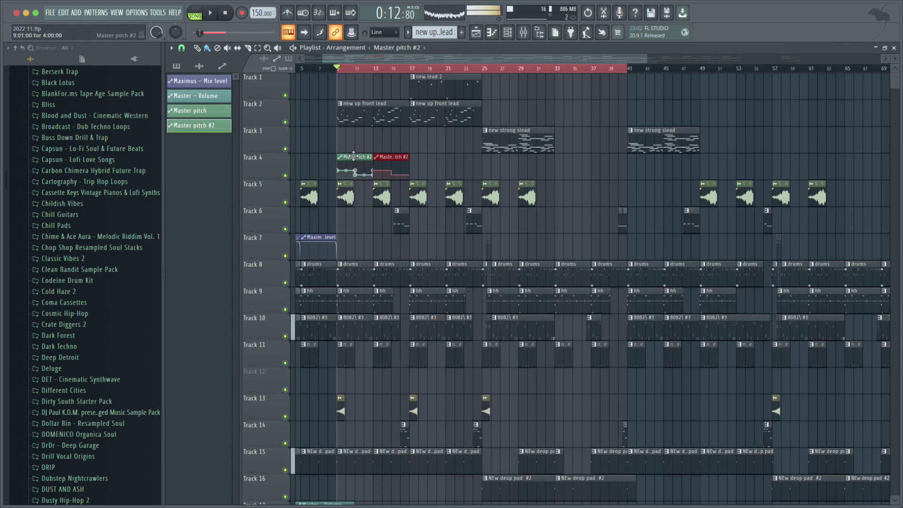
Move the first Master pitch #2 clip to start at bar 7 and play the arrangement from bar 9.
key(space)
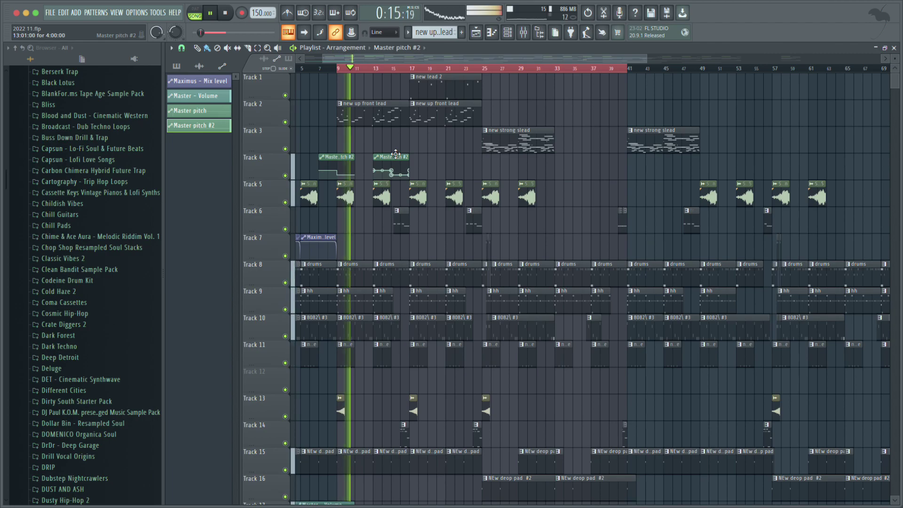
key(space)
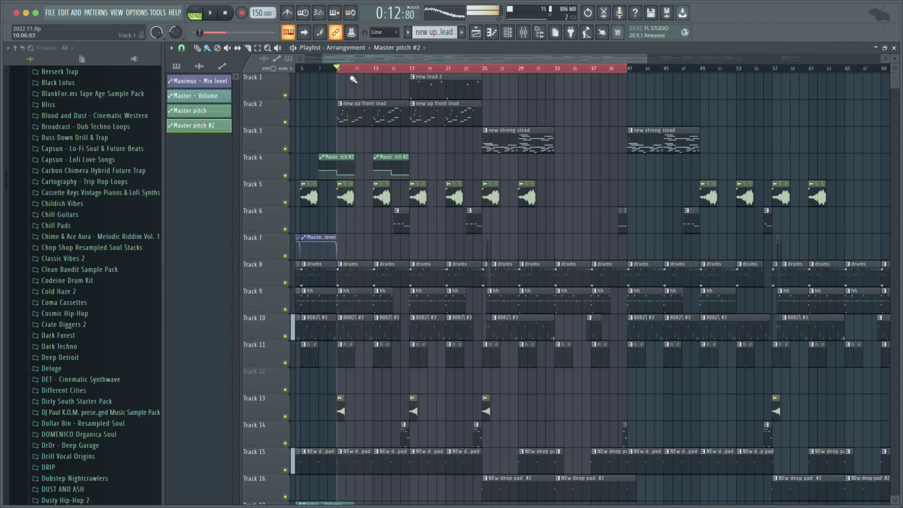
key(space)
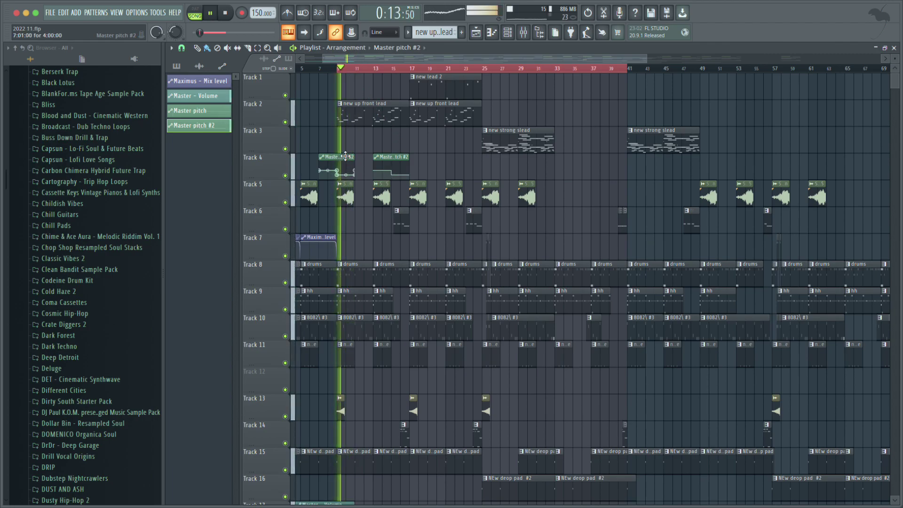
Place the two Master pitch #2 clips at bars 9 and 17 on track 4 and replay from bar 9.
drag(339, 157, 433, 156)
key(space)
key(space)
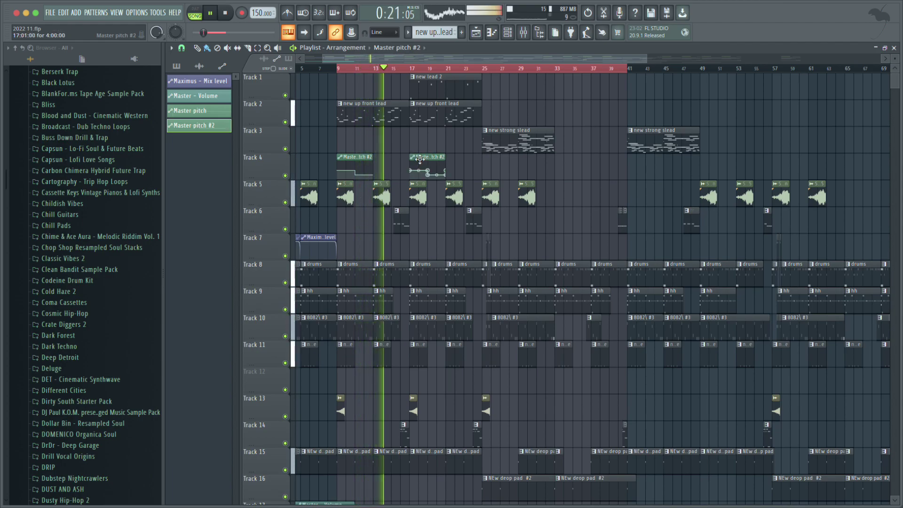
Try different lengths for the bar 9 Master pitch #2 clip, from two bars to just past bar 13.
key(space)
key(space)
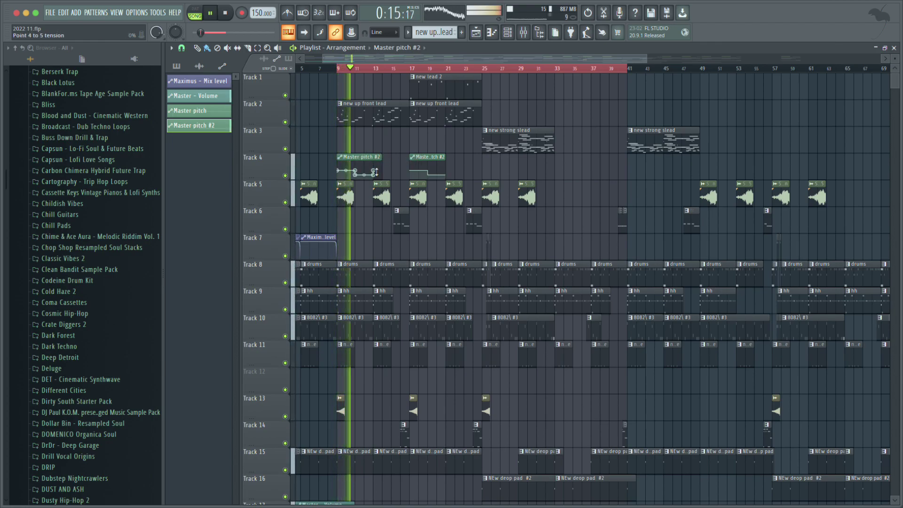
drag(381, 157, 355, 156)
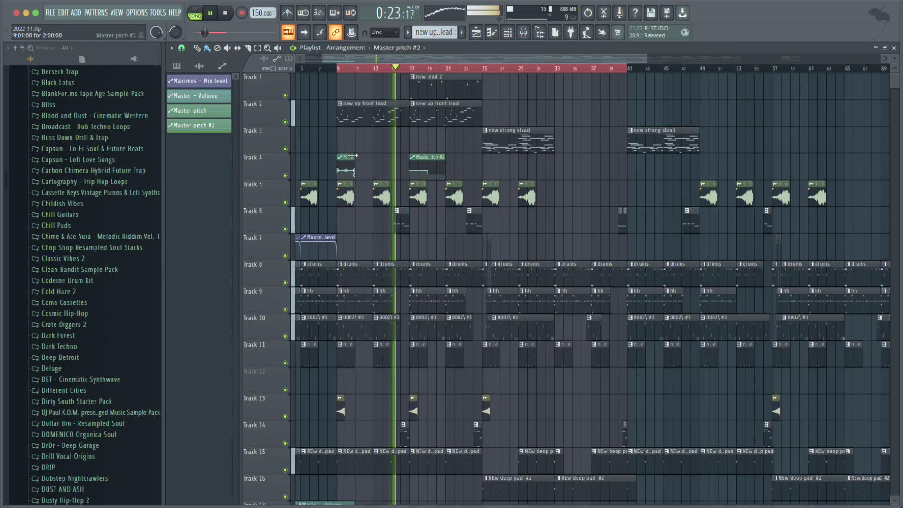
drag(352, 159, 384, 160)
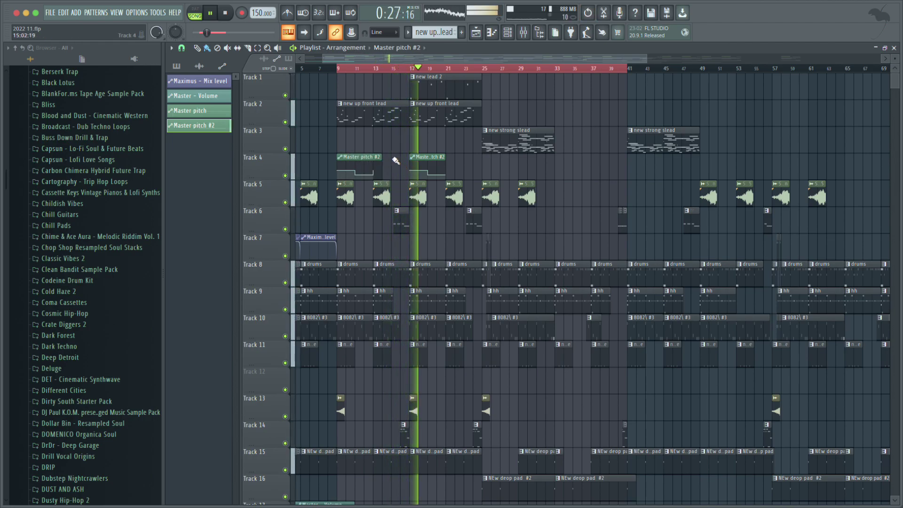
Delete the Master pitch #2 clip at bar 9 and restart playback from there.
key(space)
key(space)
key(space)
key(space)
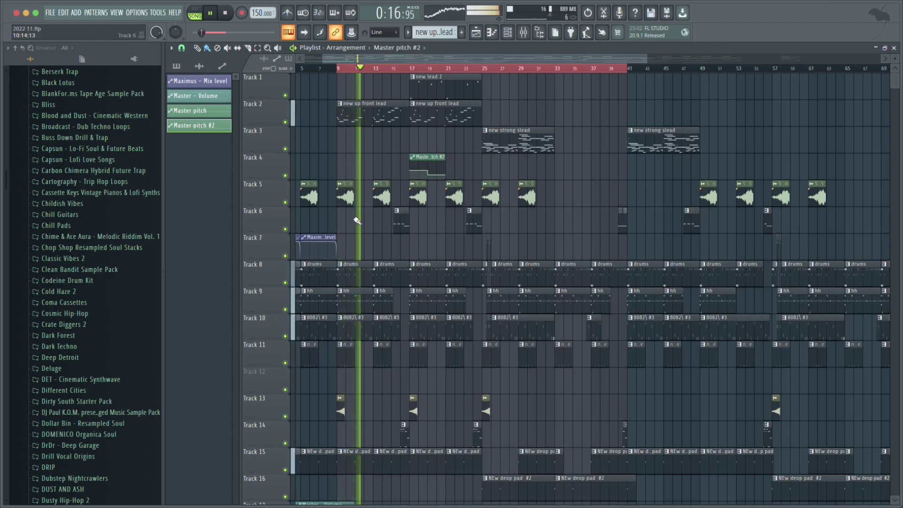
Examine the lower playlist tracks and the channel rack while the arrangement plays.
scroll(353, 203, down, 5)
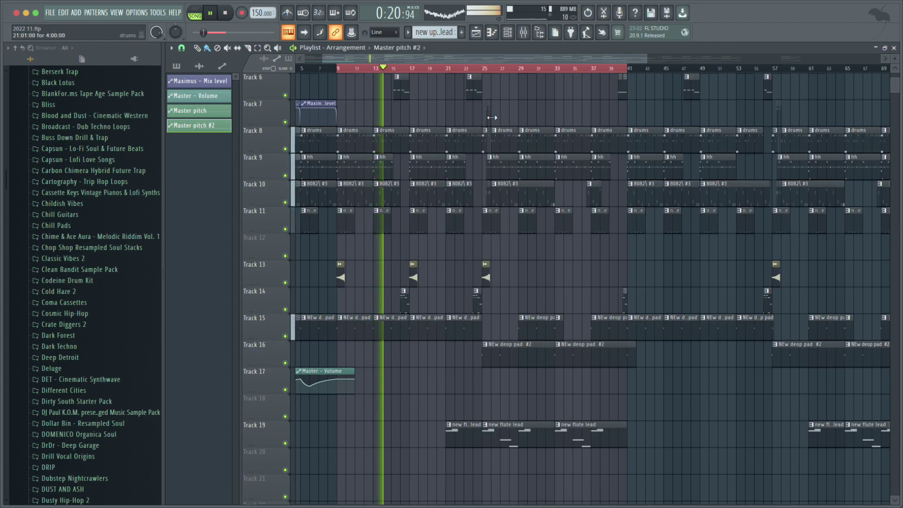
click(507, 32)
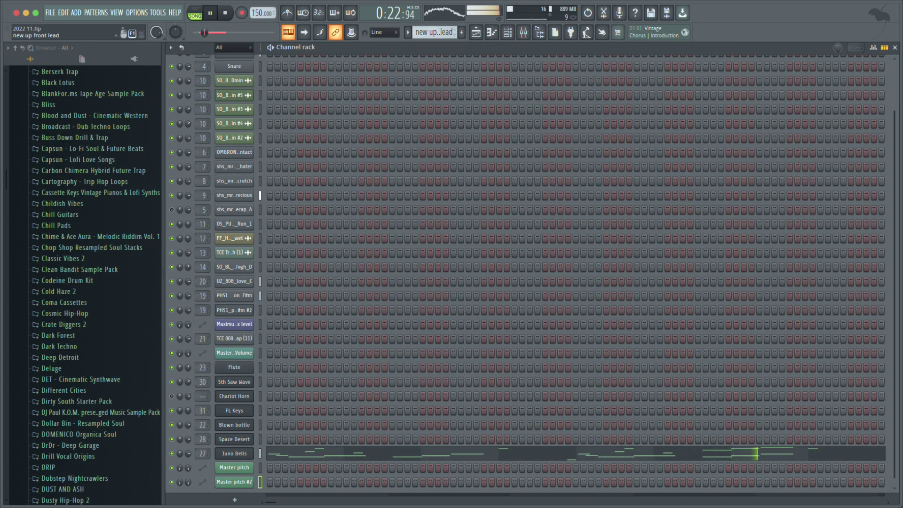
click(477, 34)
scroll(468, 32, up, 5)
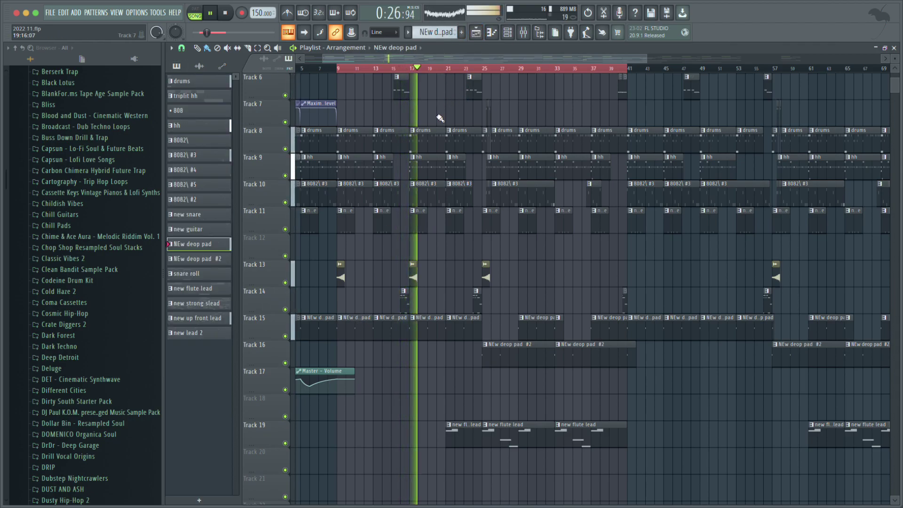
scroll(442, 142, up, 5)
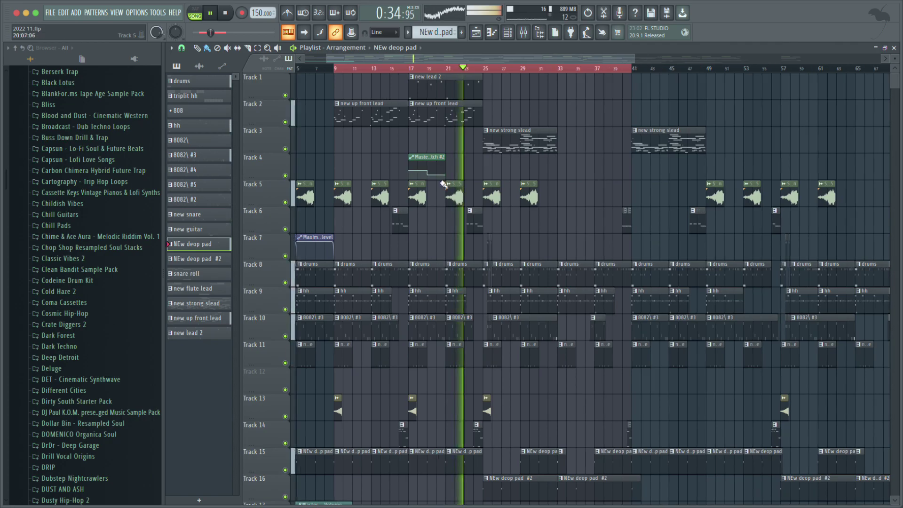
Try a copy of the Master pitch #2 clip at bar 29 on track 4.
scroll(445, 183, up, 2)
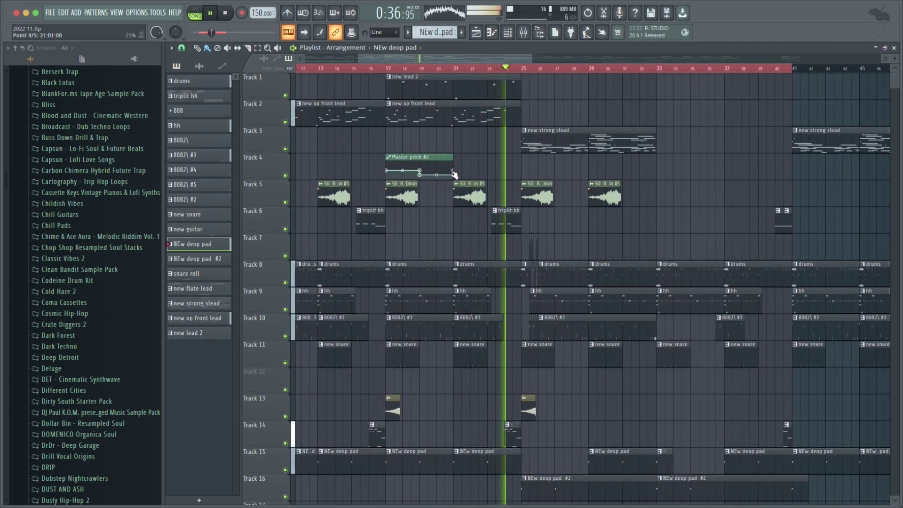
click(455, 174)
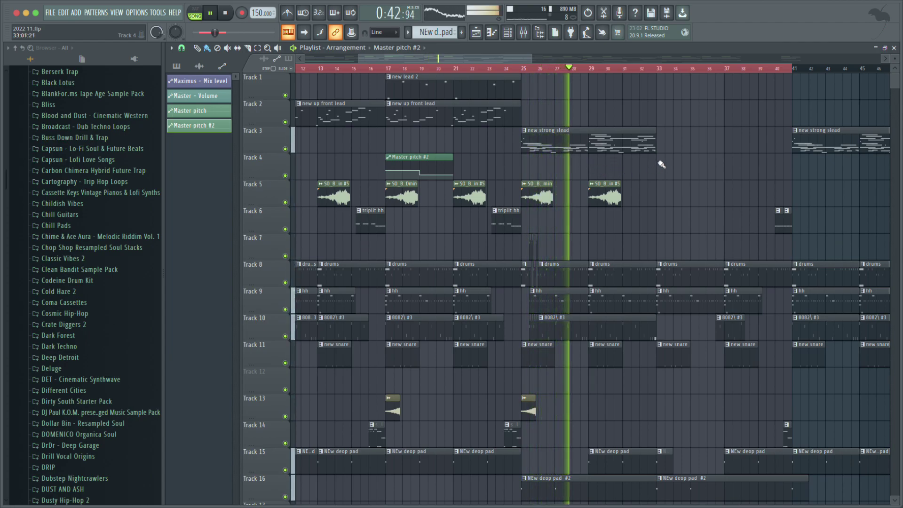
click(593, 170)
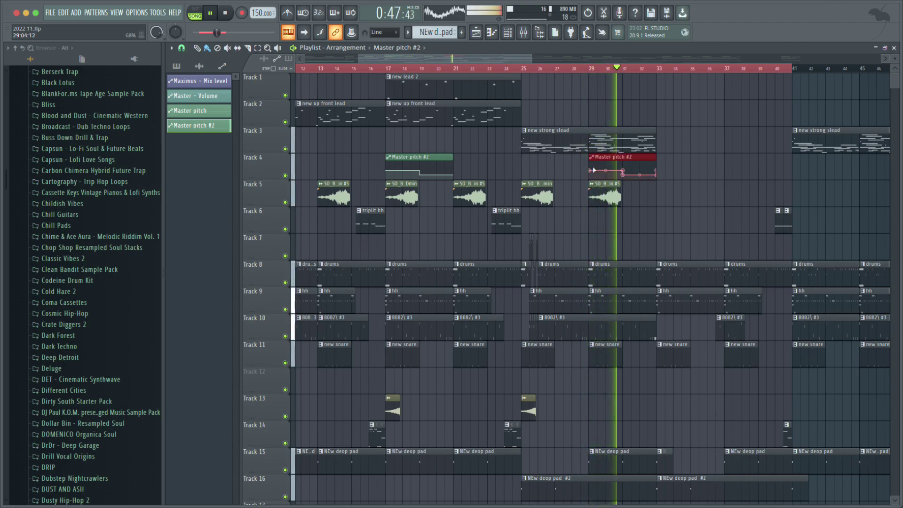
right_click(643, 158)
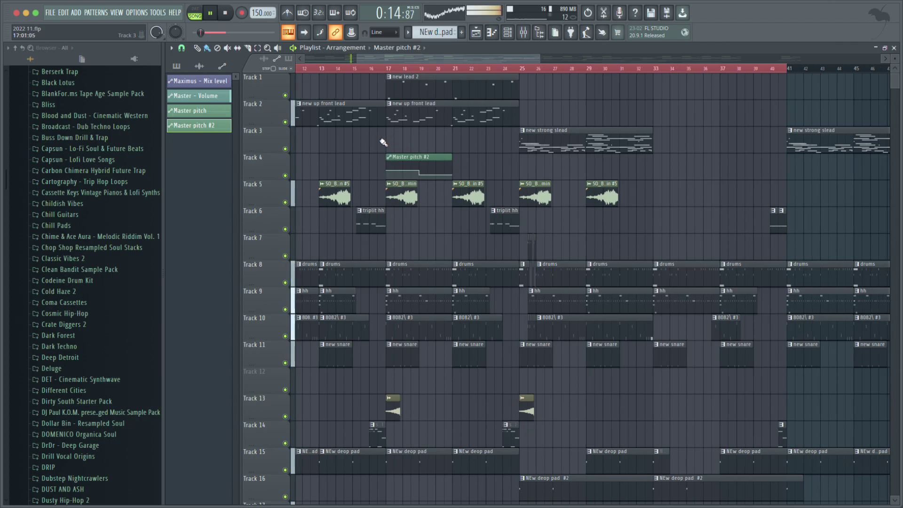
Mute track 4, which holds the master pitch automation.
scroll(388, 140, down, 2)
scroll(395, 154, down, 2)
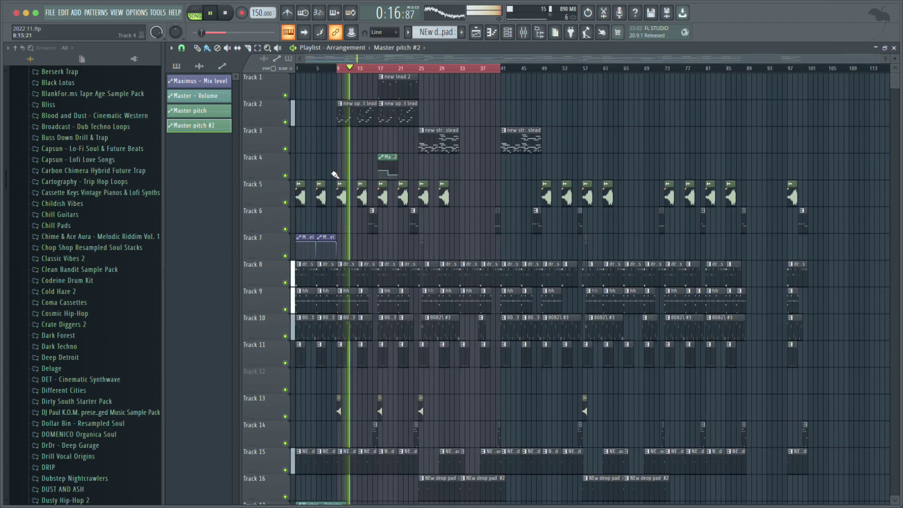
click(285, 176)
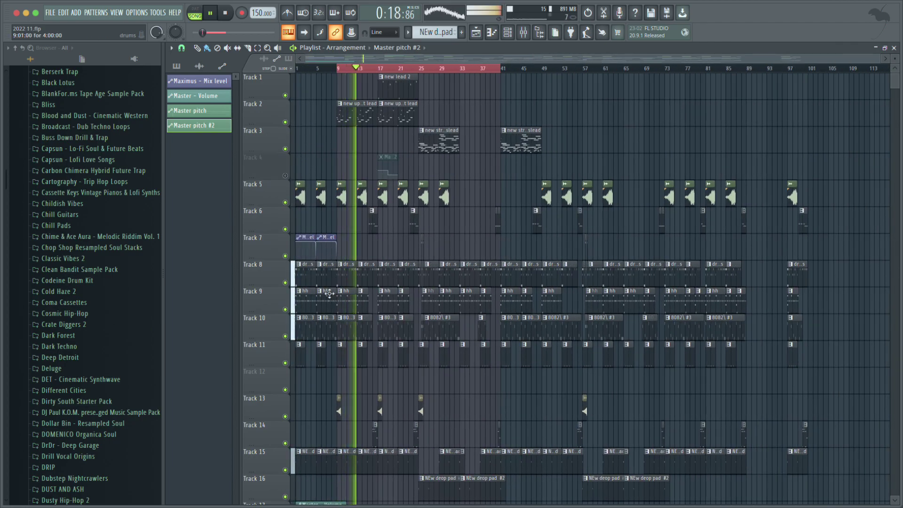
Check the level of mixer insert 20 during playback and return to the playlist.
key(F6)
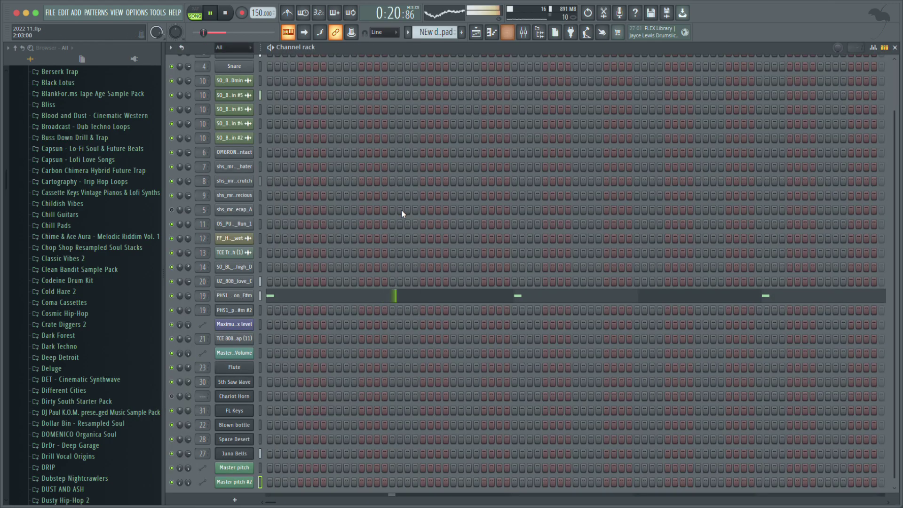
click(531, 32)
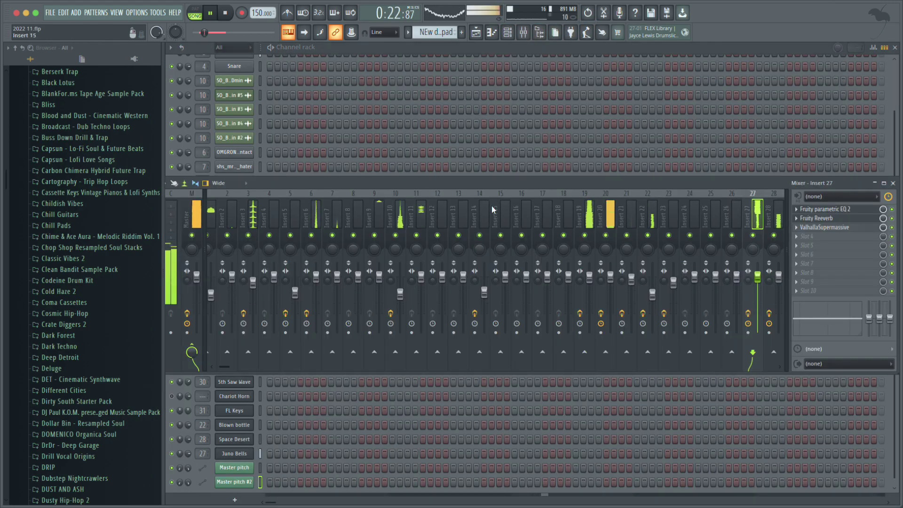
click(605, 201)
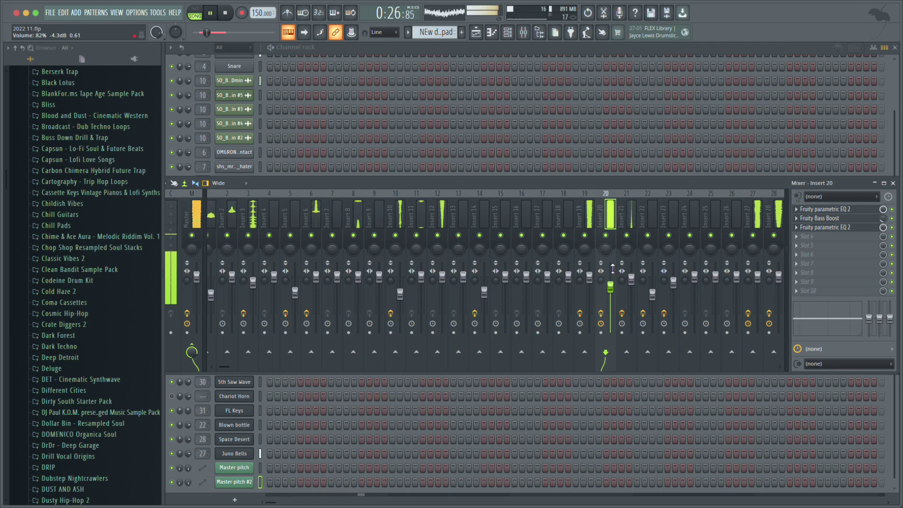
click(484, 36)
Find the pad channel's mixer insert 19 and mute it, returning to the playlist.
key(space)
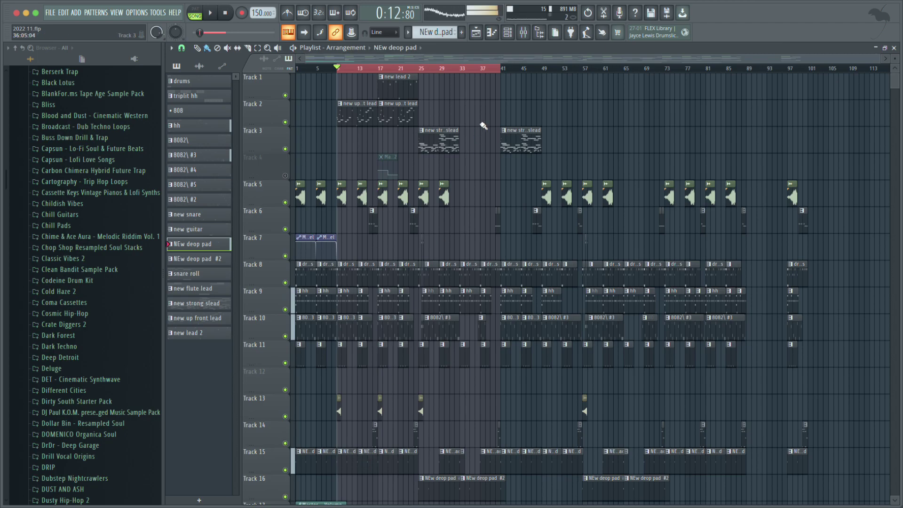
click(509, 34)
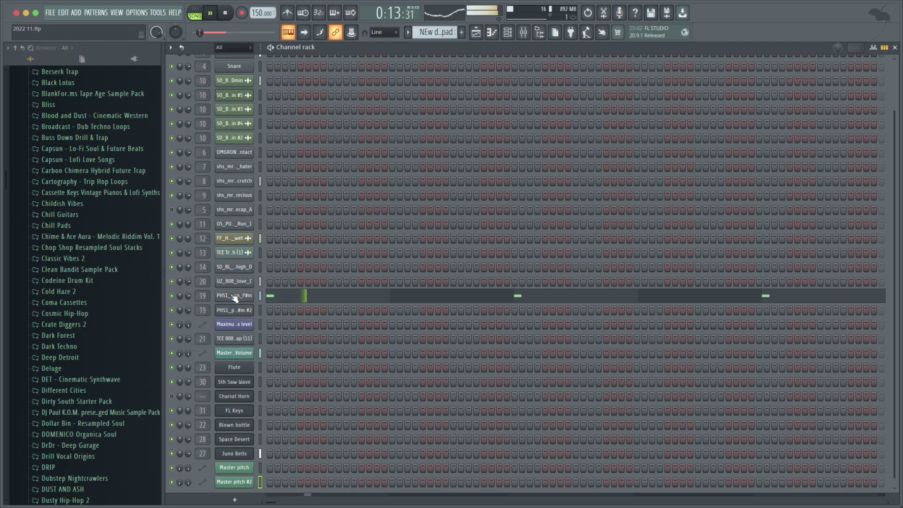
click(529, 37)
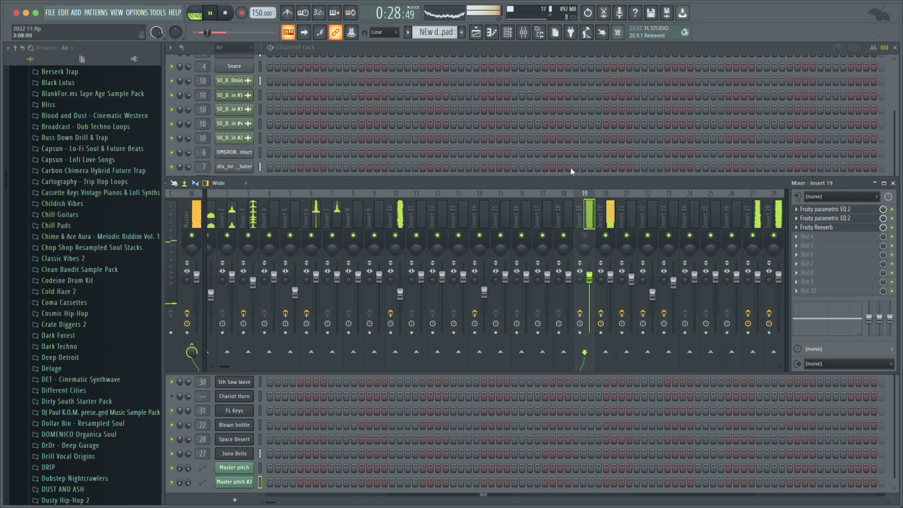
key(F5)
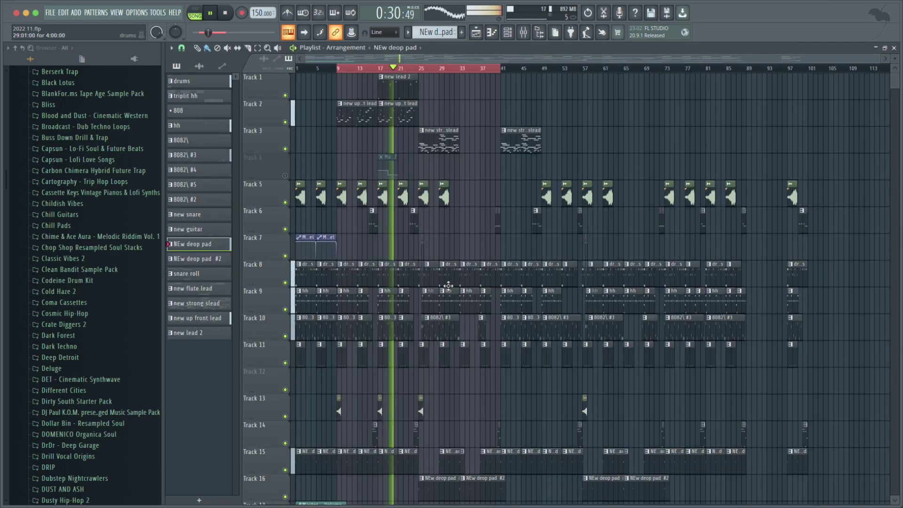
Mute playlist tracks 15 and 16, which hold the NEw deop pad clips.
scroll(386, 340, down, 1)
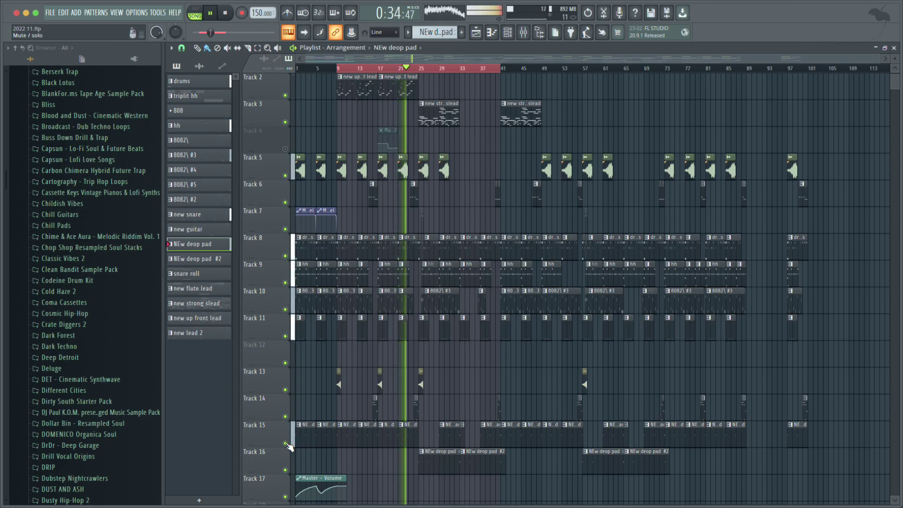
click(285, 443)
click(285, 469)
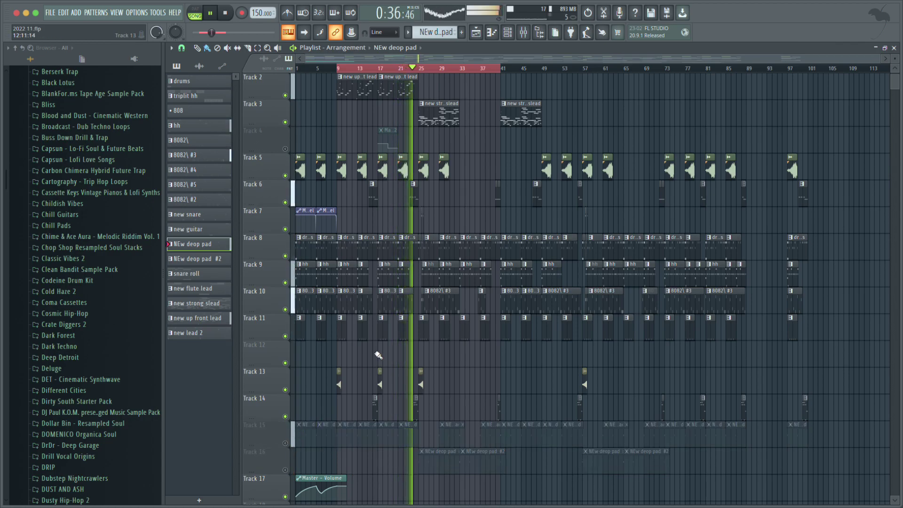
Pick the new flute lead pattern from track 19 and check mixer inserts 22 and 23 that its channels use.
scroll(409, 328, up, 1)
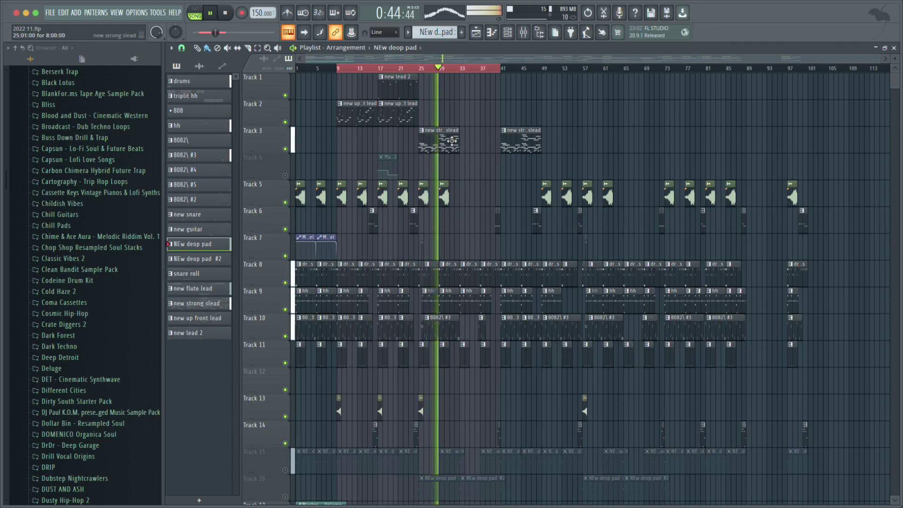
scroll(476, 145, down, 5)
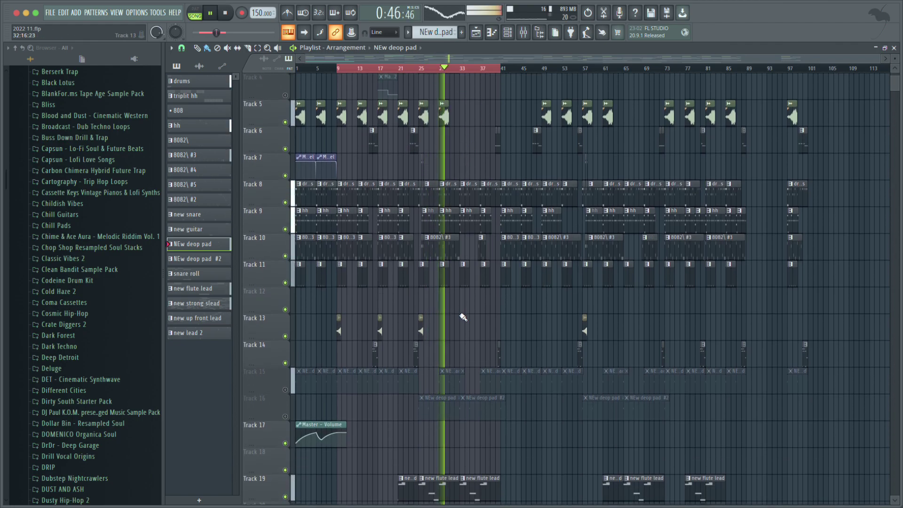
click(440, 433)
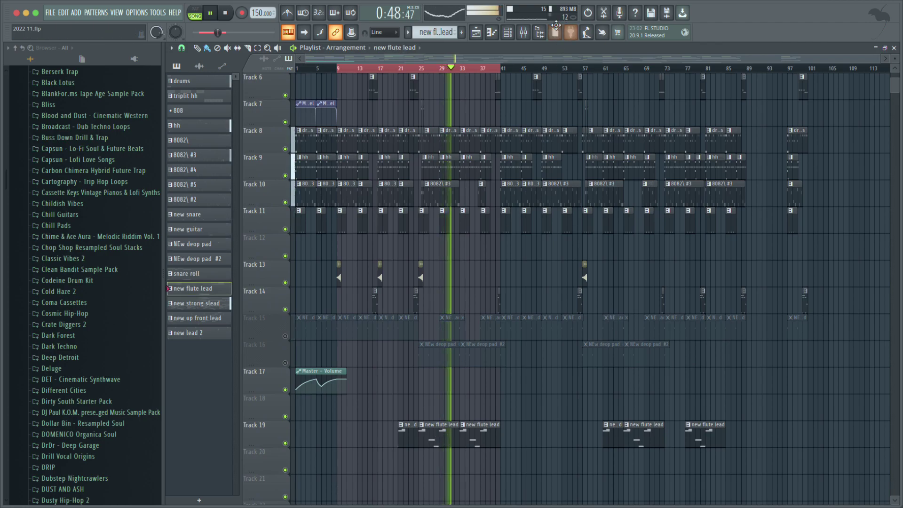
key(F6)
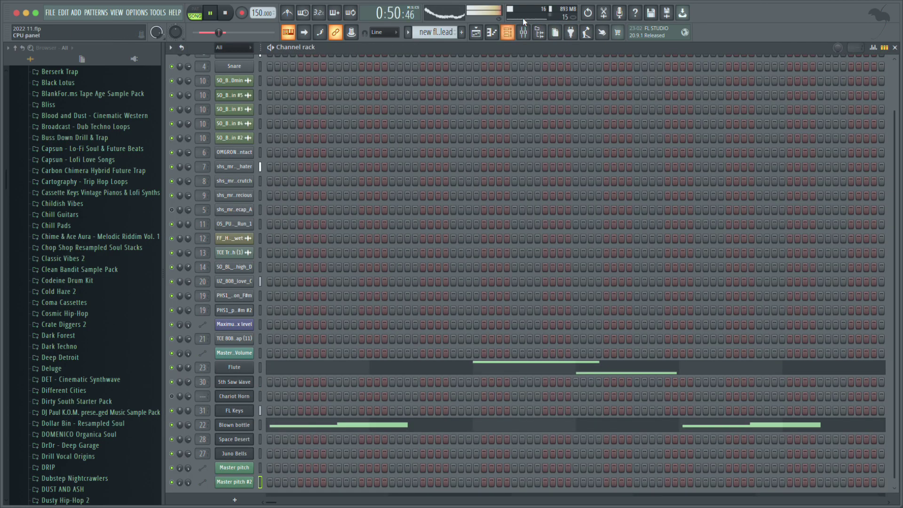
click(531, 32)
click(648, 210)
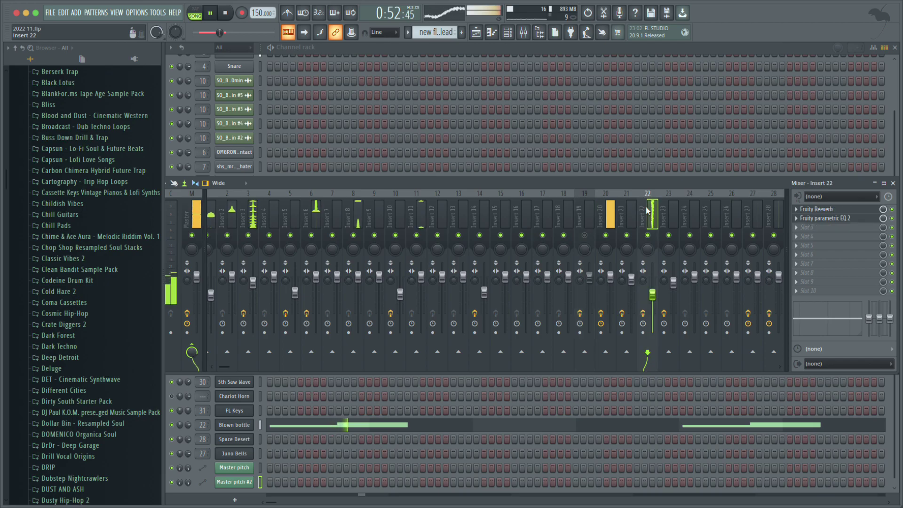
click(669, 207)
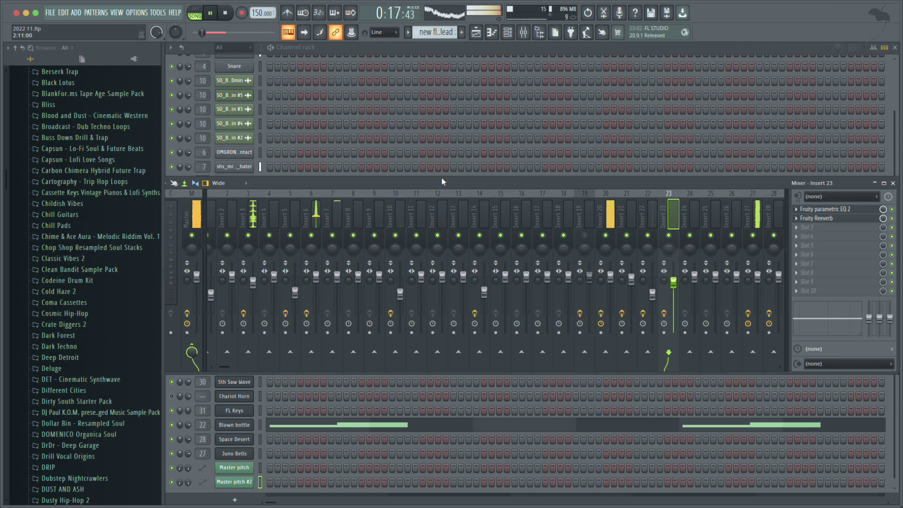
Examine the playlist tracks from the lead section down to the flute lead while the arrangement plays.
click(491, 33)
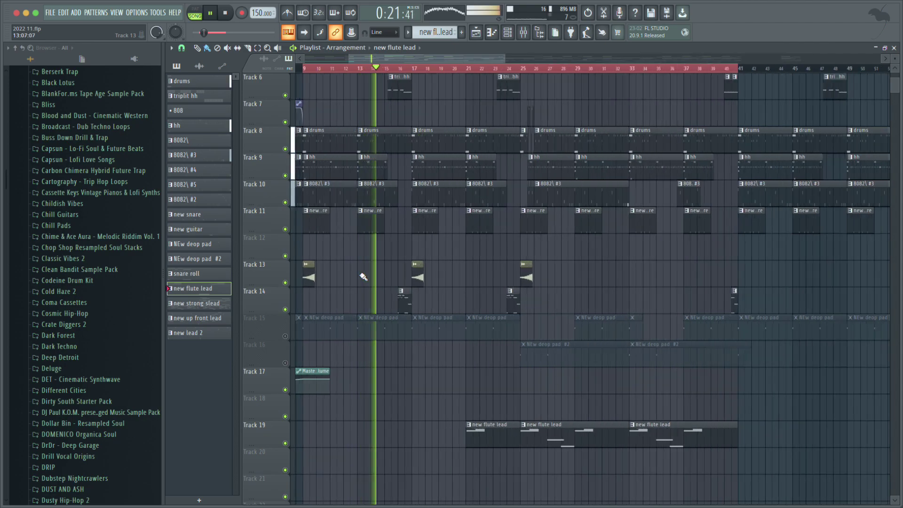
scroll(377, 264, up, 5)
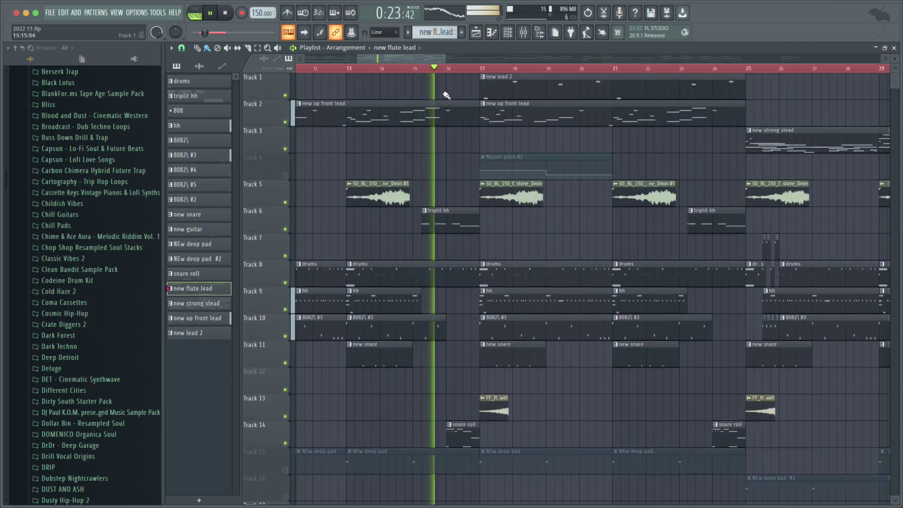
scroll(437, 179, down, 4)
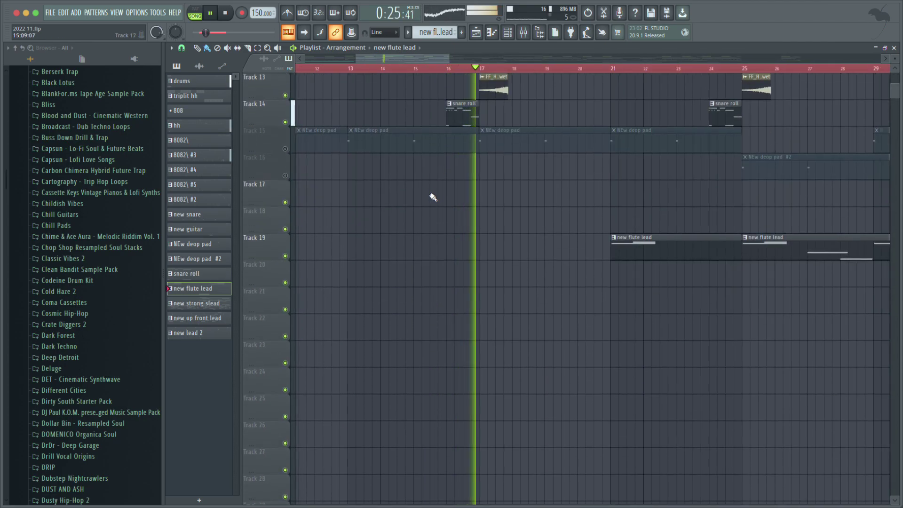
scroll(413, 202, down, 5)
scroll(399, 221, up, 4)
scroll(412, 231, up, 4)
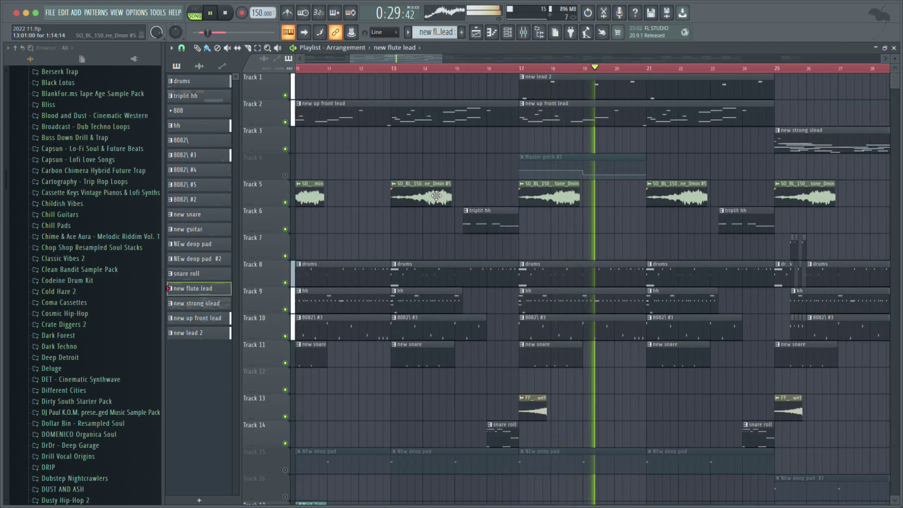
scroll(452, 202, down, 4)
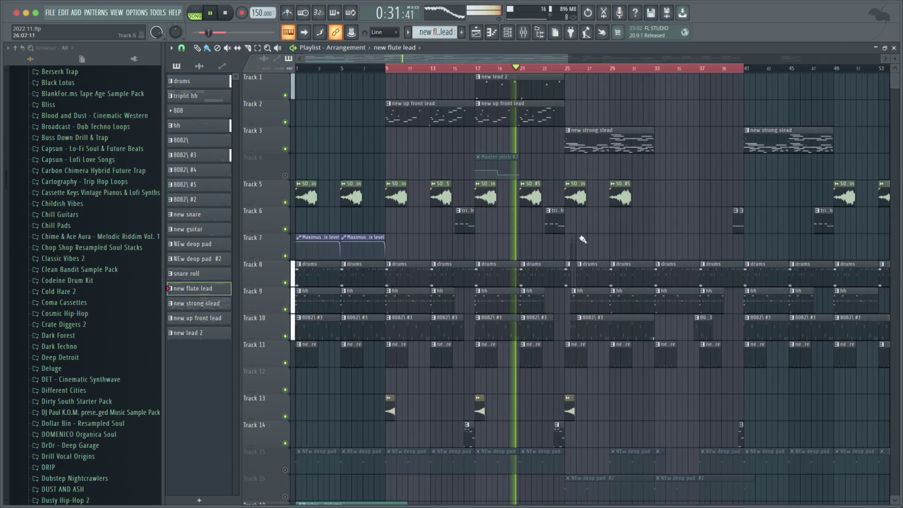
scroll(413, 71, down, 1)
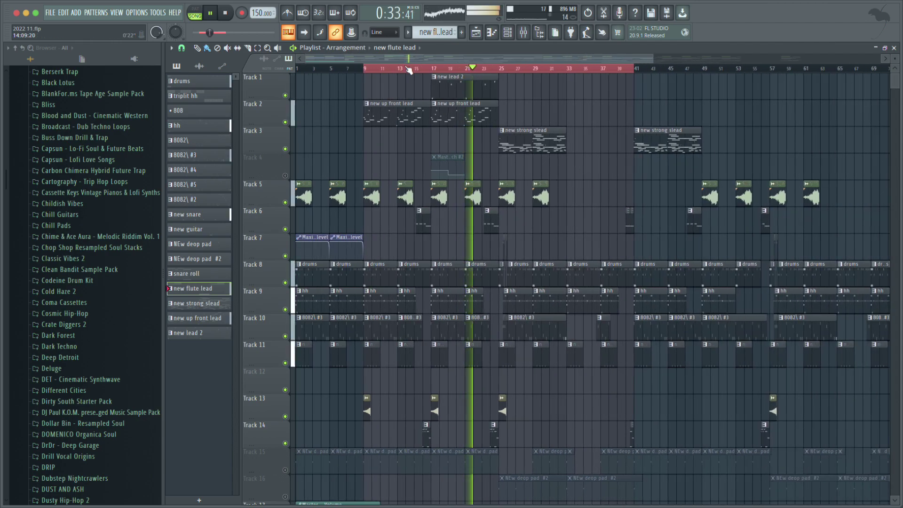
Restart playback from bar 9 and unmute track 15 with the NEw deop pad clips.
click(368, 70)
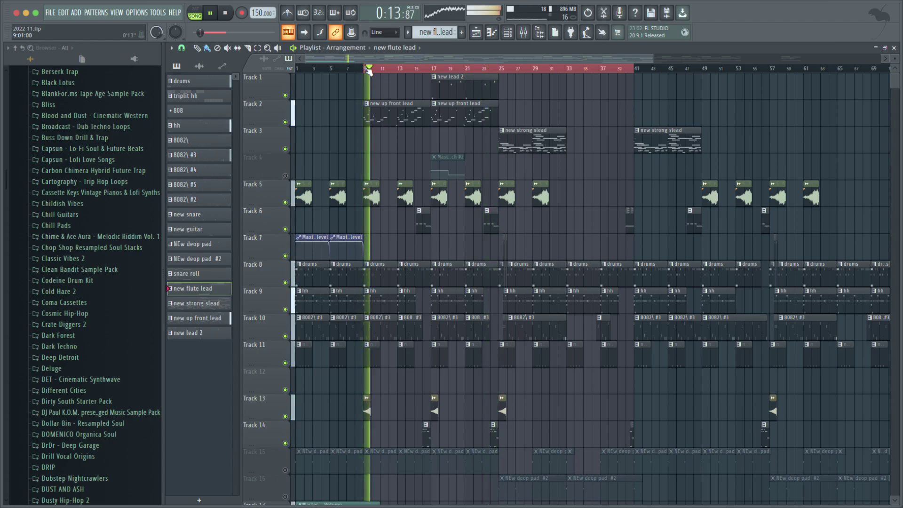
click(368, 71)
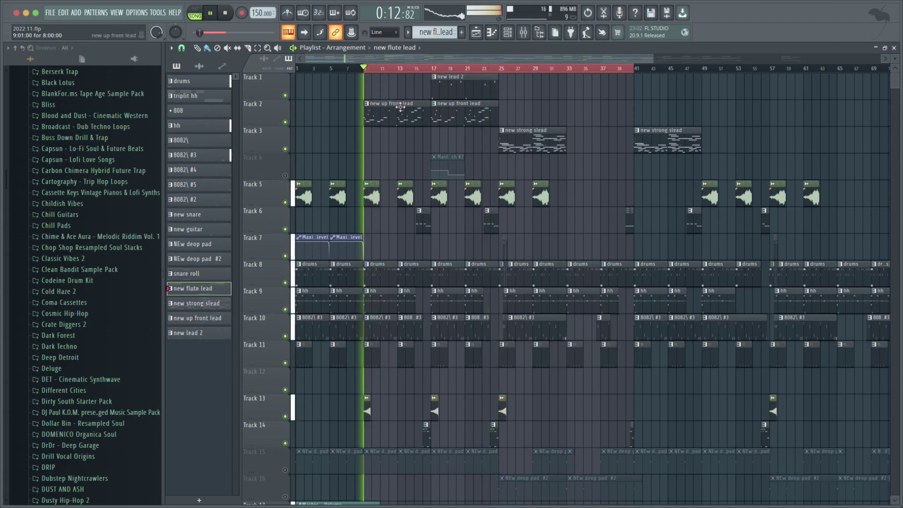
scroll(409, 155, down, 2)
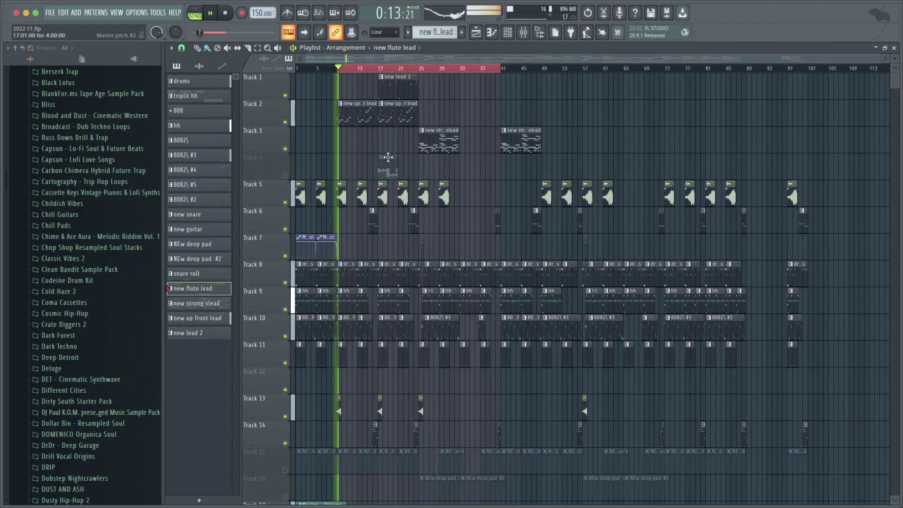
scroll(286, 394, down, 3)
key(space)
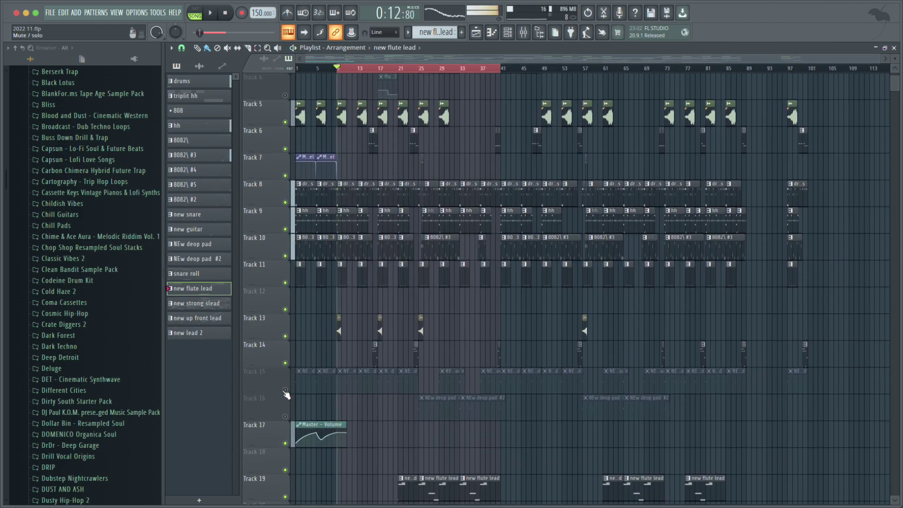
click(284, 389)
key(space)
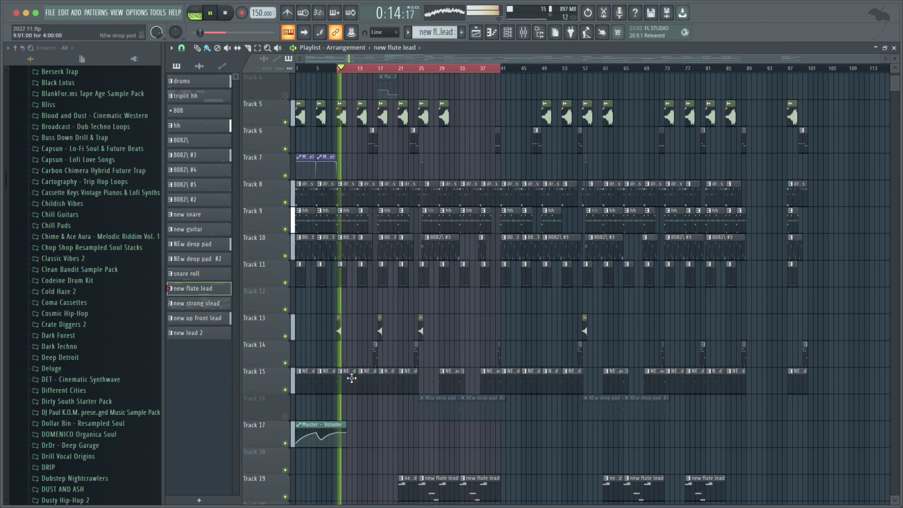
Add ValhallaSupermassive to mixer insert 19 and compare the sound with its two Fruity parametric EQ 2 effects bypassed.
click(531, 34)
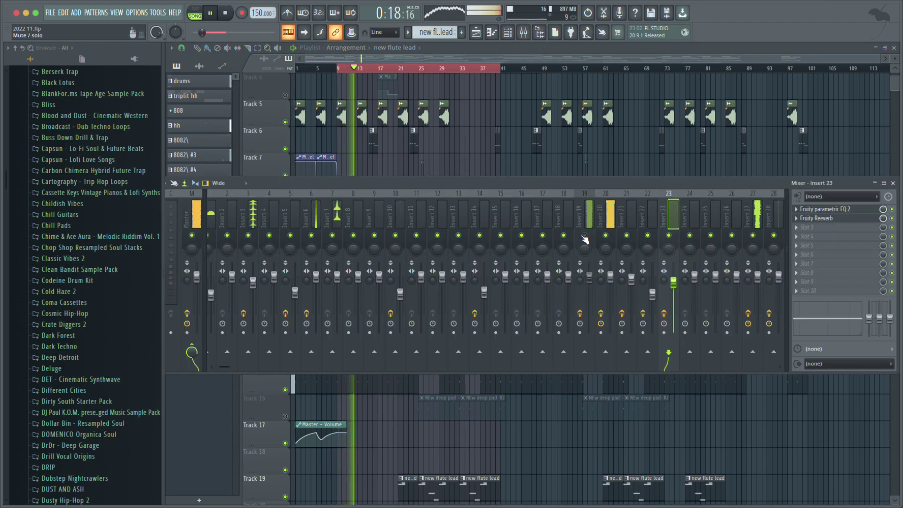
click(593, 217)
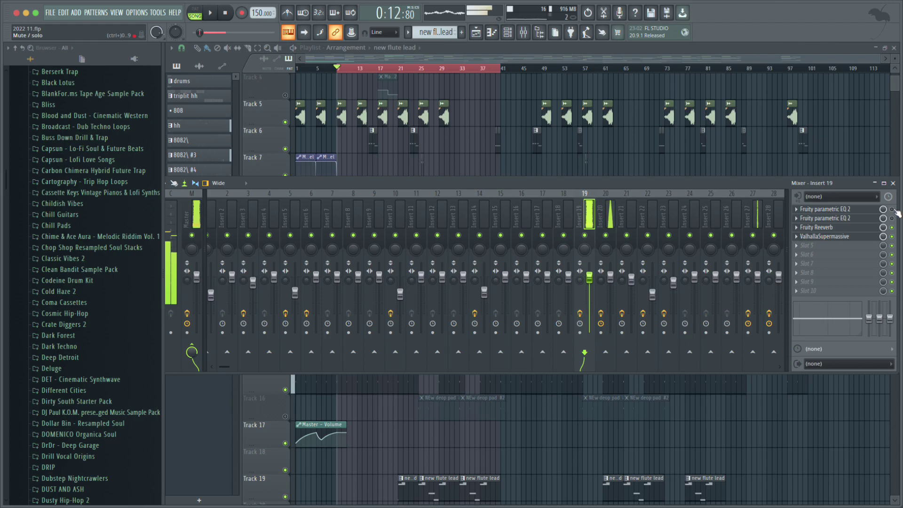
key(space)
key(space)
key(space)
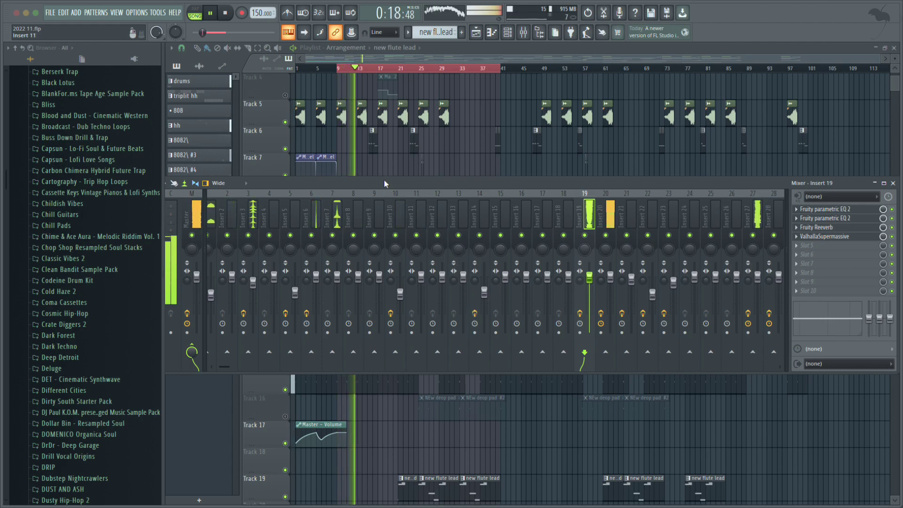
Lower the fader of mixer insert 19 during playback and mute the insert.
drag(594, 282, 595, 306)
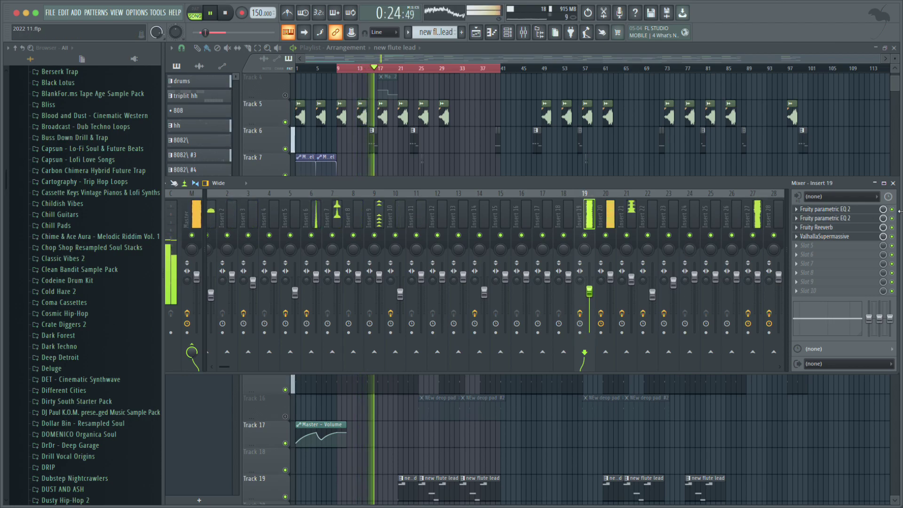
click(585, 236)
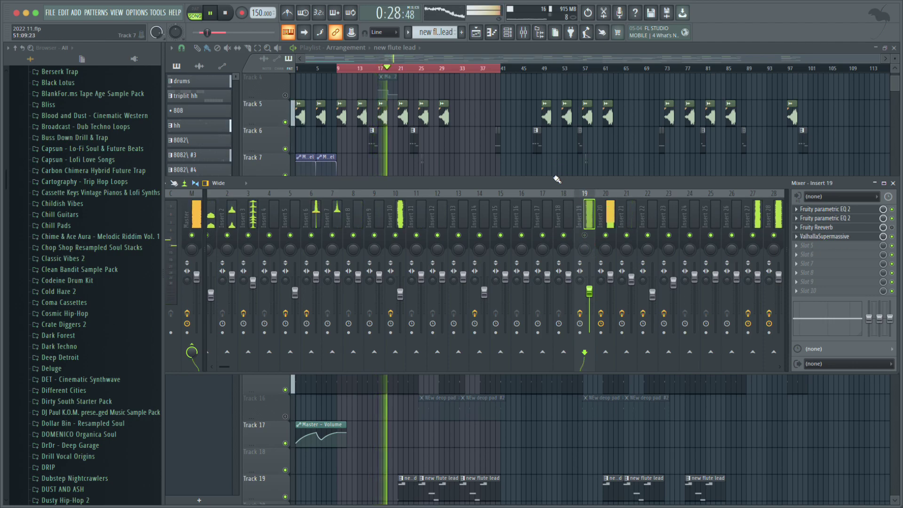
Check the playlist, the channel rack and the mixer levels while the arrangement plays.
click(475, 33)
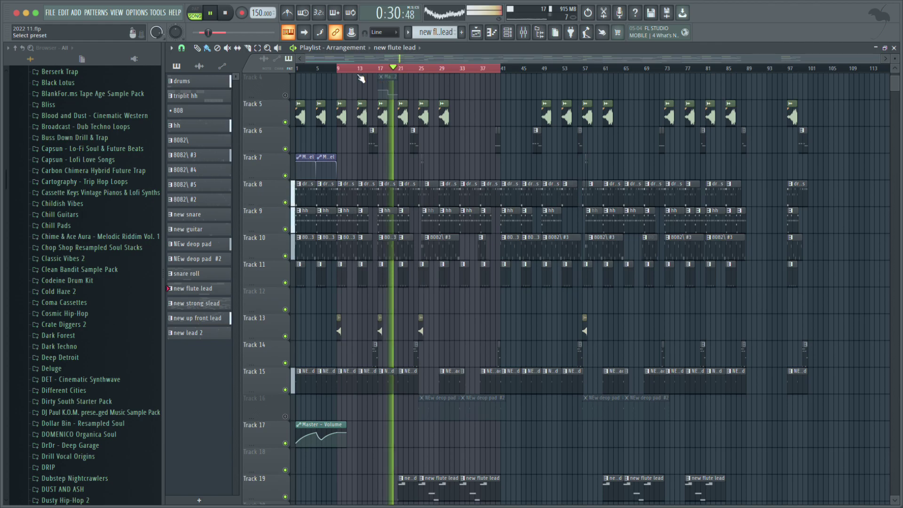
click(508, 33)
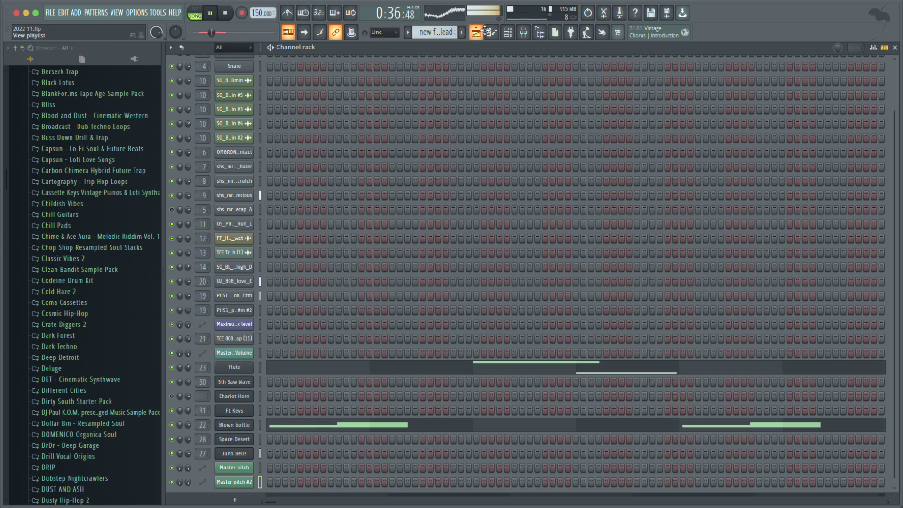
key(F9)
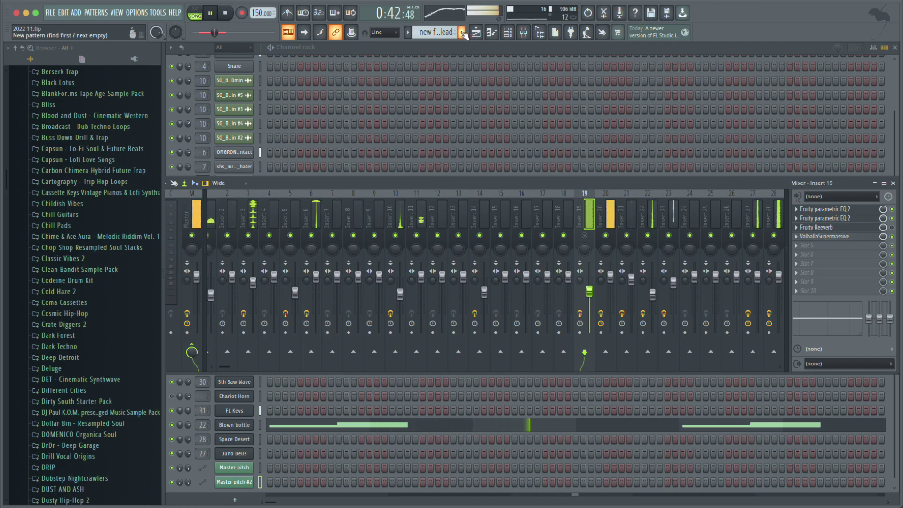
Place a new strong slead clip at bar 33 on track 3 and delete the one at bar 41.
click(476, 32)
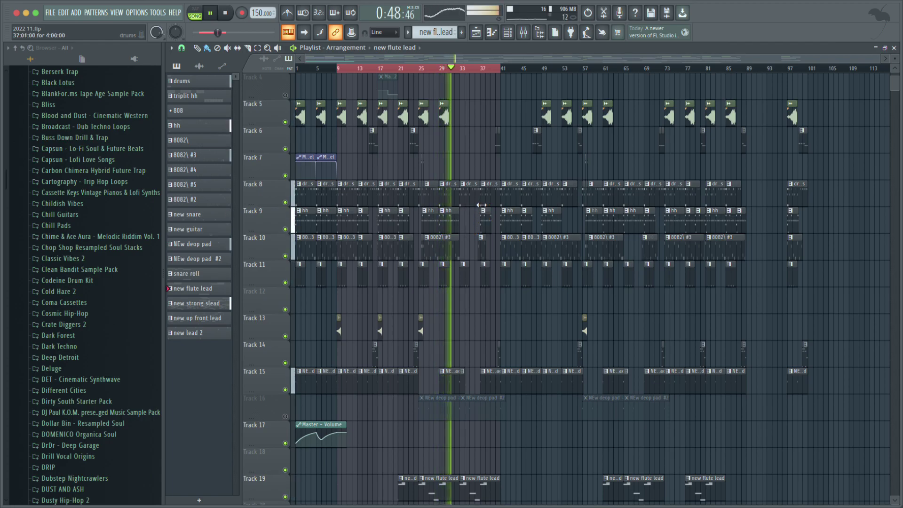
scroll(475, 171, up, 3)
click(464, 134)
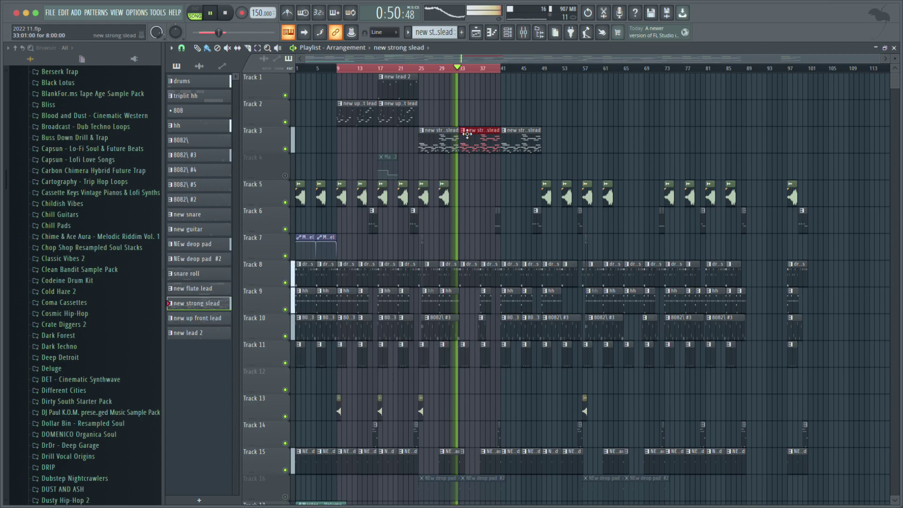
right_click(517, 136)
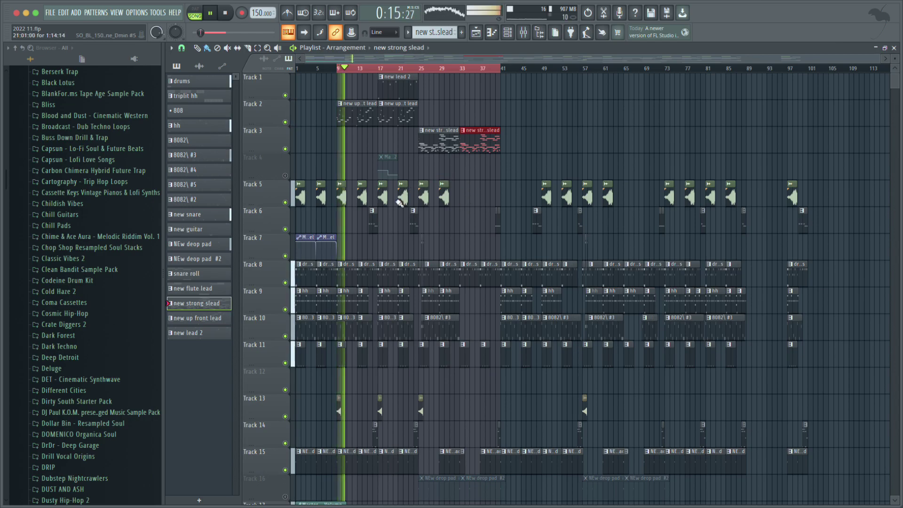
scroll(376, 282, down, 1)
scroll(334, 376, up, 4)
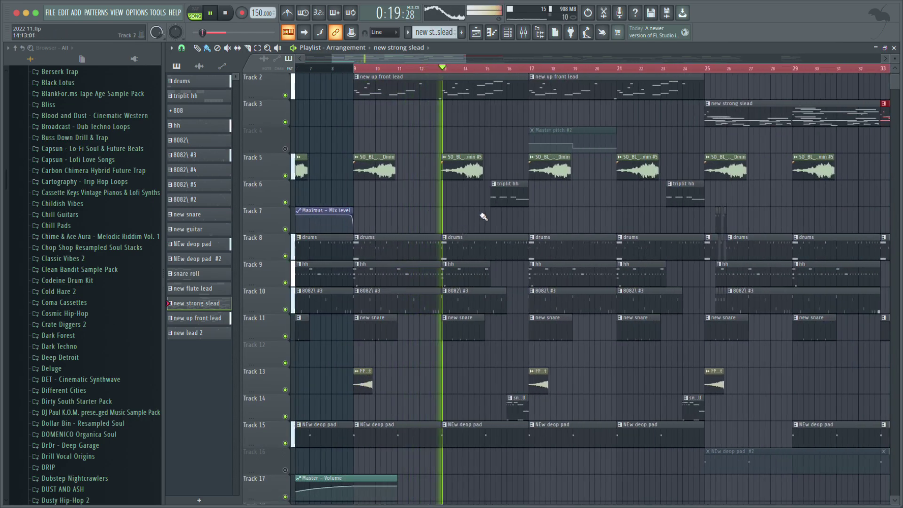
Select the flute sample clip at bar 13 on track 5 and inspect its channel and mixer insert 10 during playback.
scroll(482, 217, up, 1)
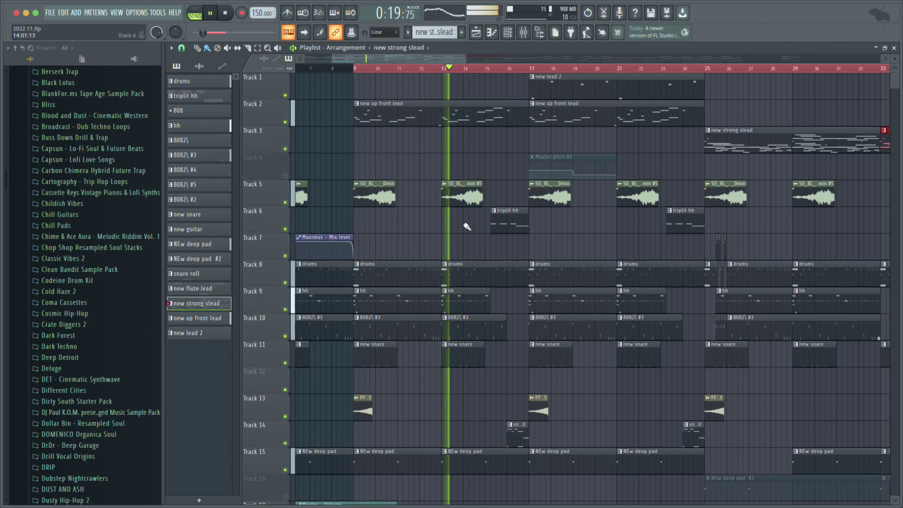
click(469, 194)
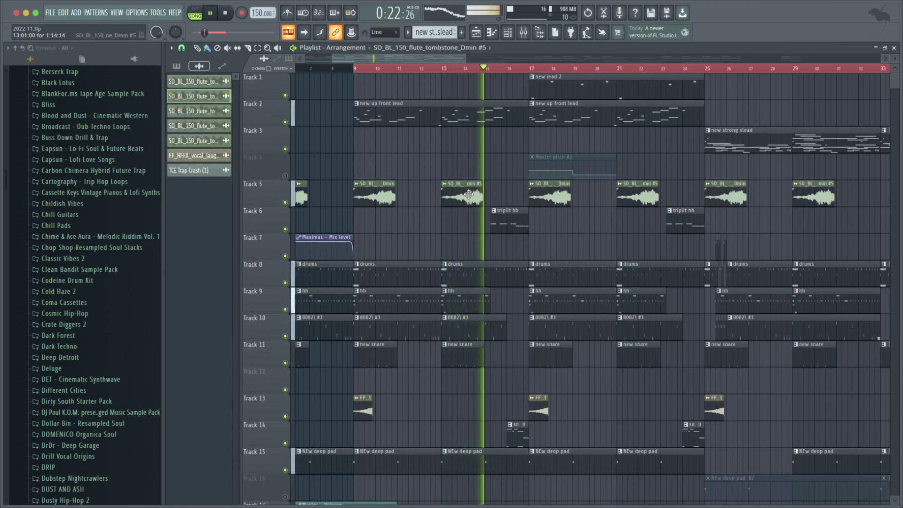
click(511, 33)
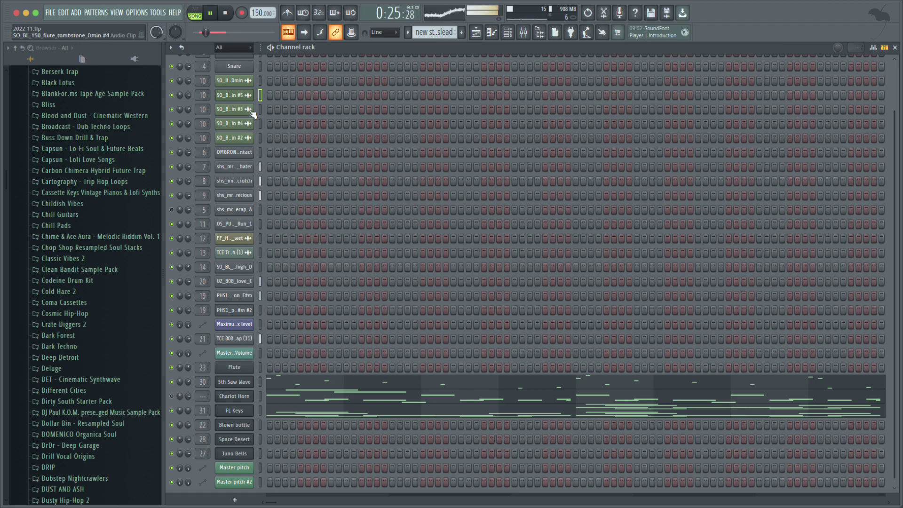
click(523, 32)
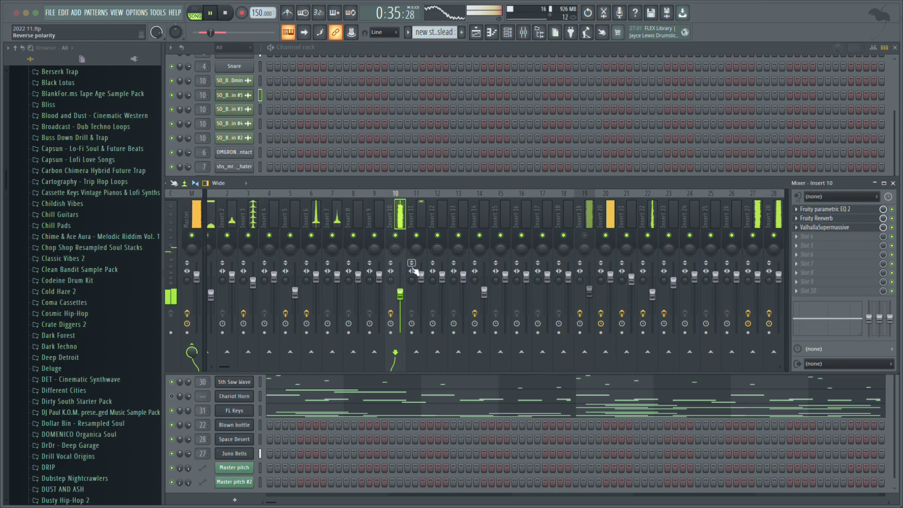
Unmute mixer insert 19 and lower its fader to about 43%, and slightly lower the fader of insert 28.
click(778, 203)
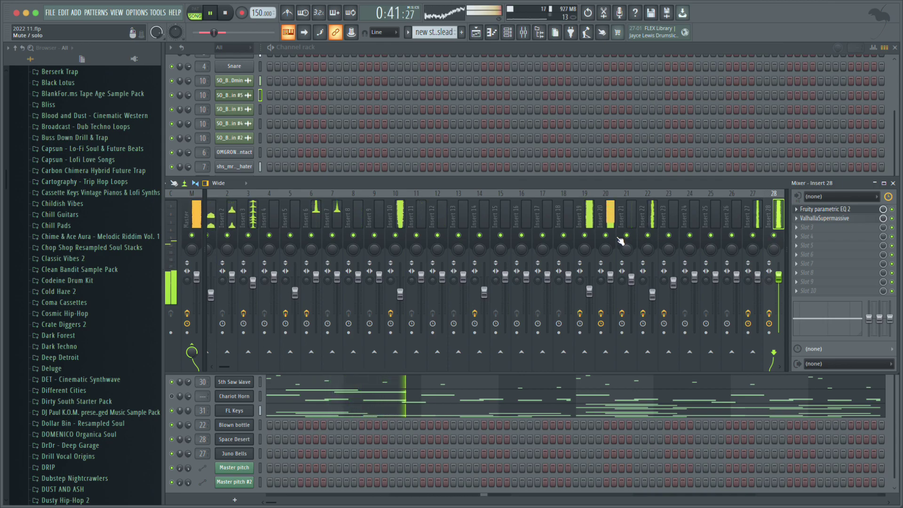
click(586, 236)
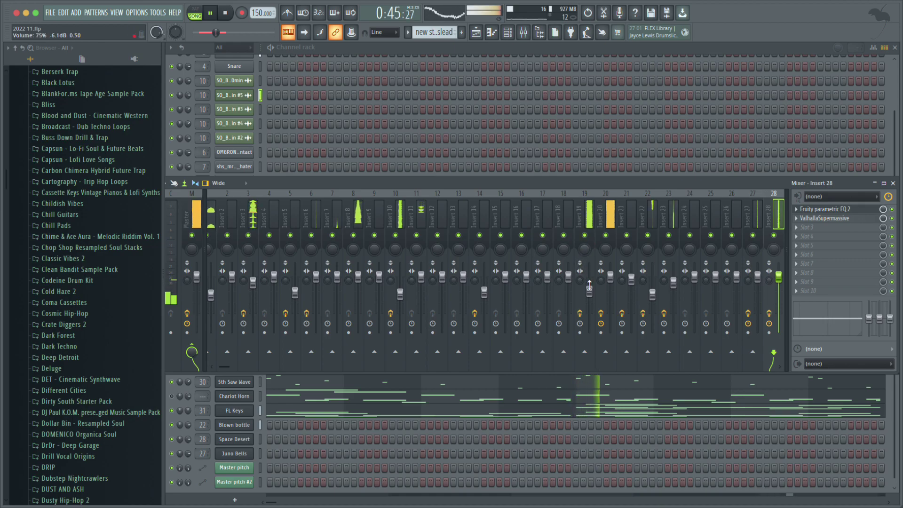
drag(589, 292, 588, 303)
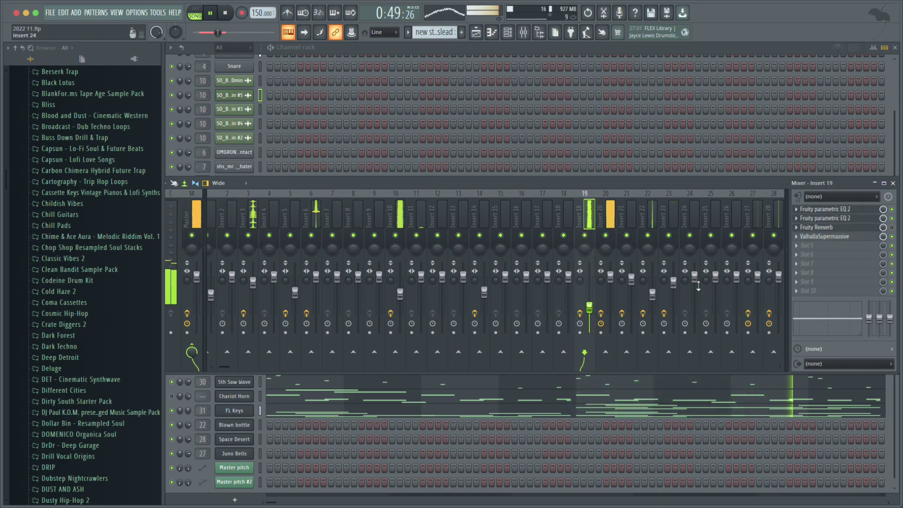
drag(782, 279, 783, 288)
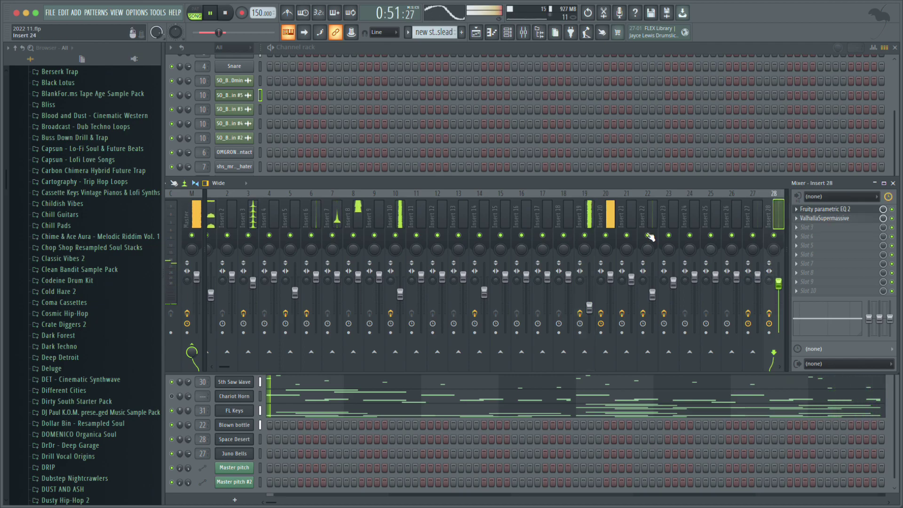
click(589, 221)
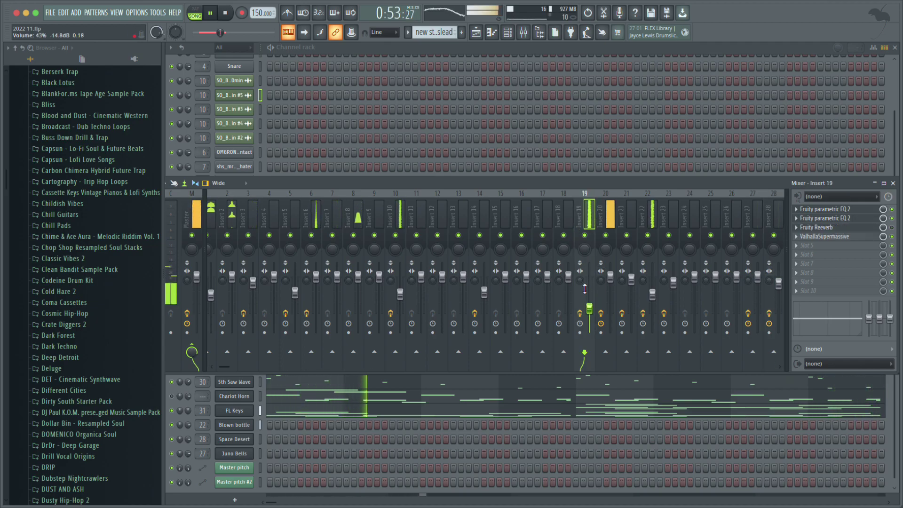
Replay the arrangement from bar 9 with the mixer open over the playlist to check the new levels.
click(482, 33)
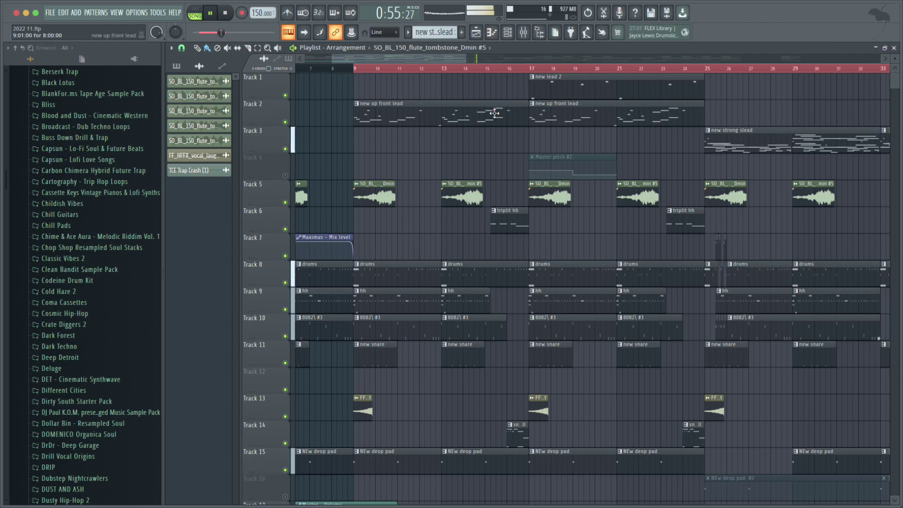
click(476, 35)
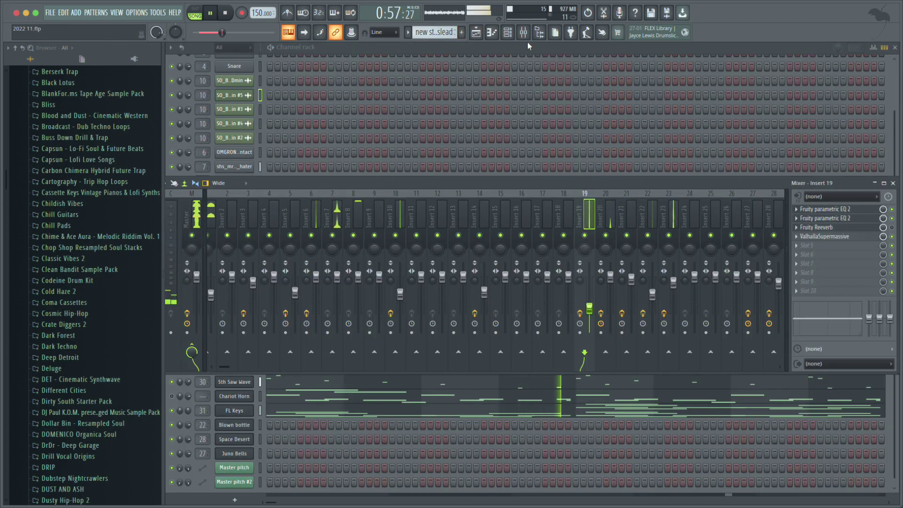
click(476, 32)
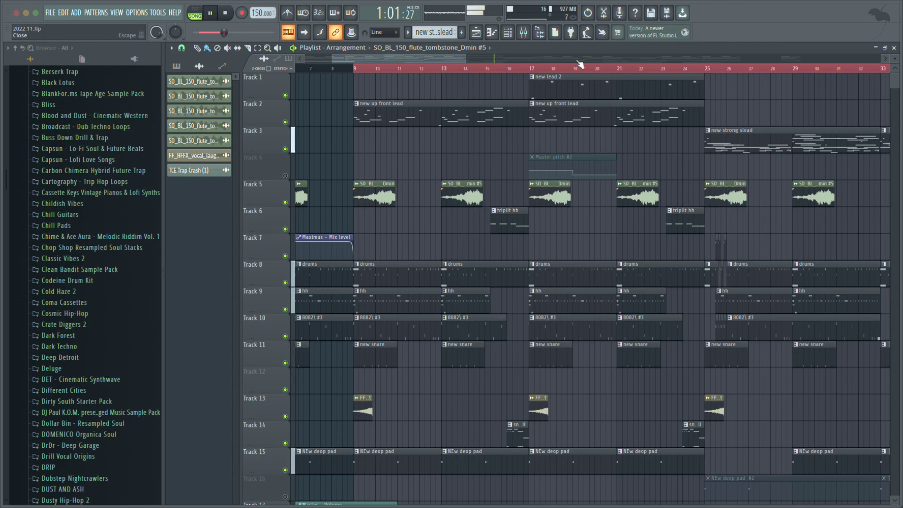
key(F9)
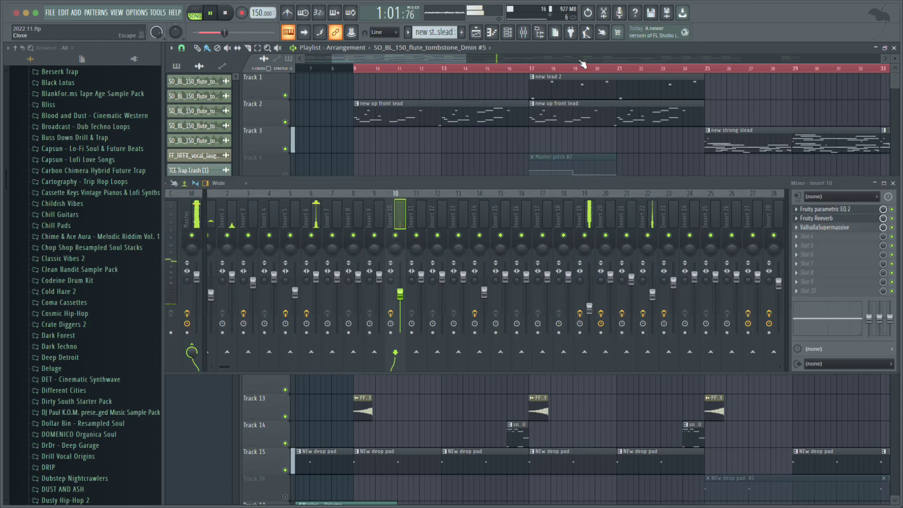
click(360, 70)
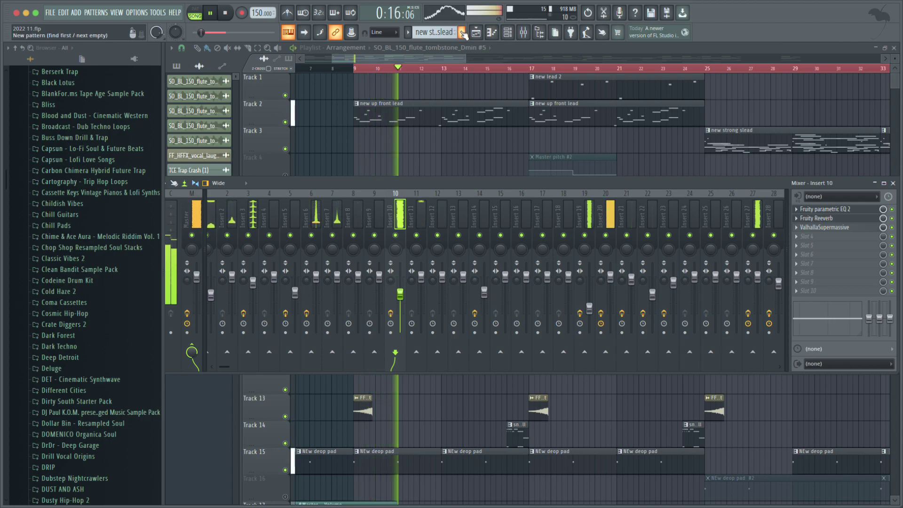
scroll(80, 114, up, 12)
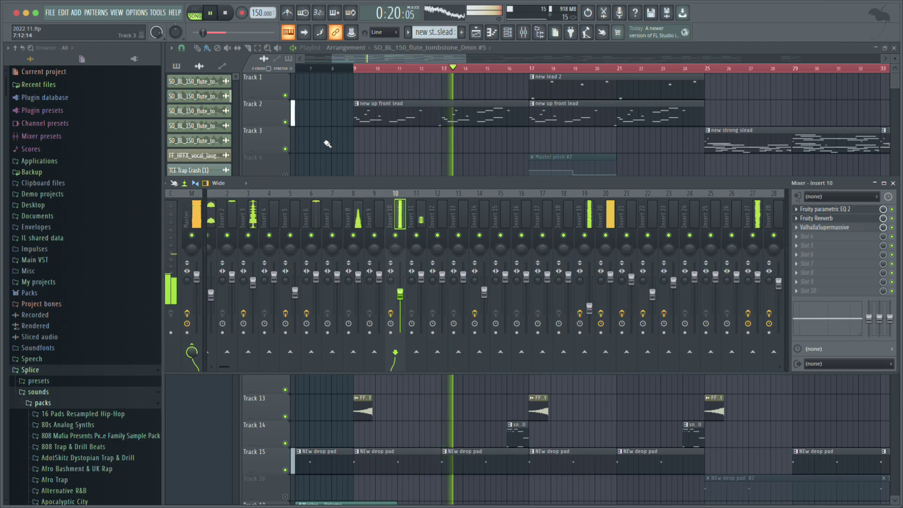
Look through all the channels in the channel rack while the arrangement plays.
click(509, 33)
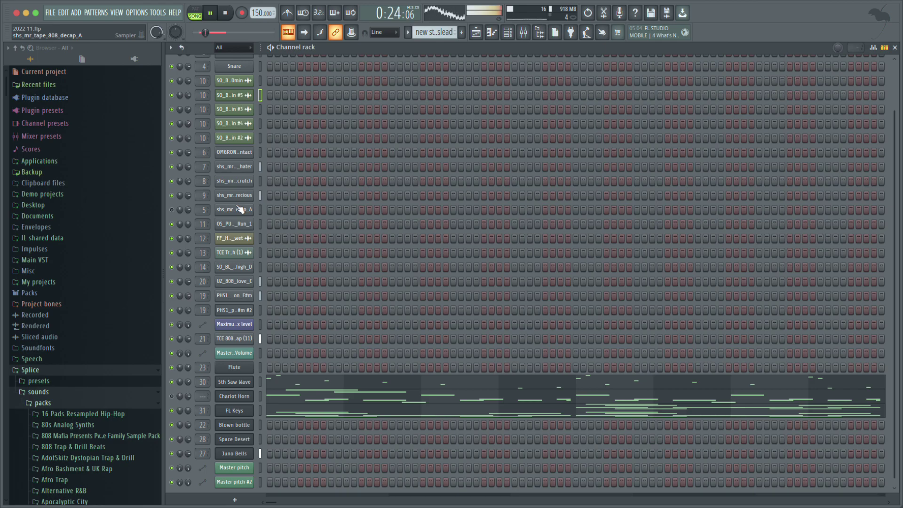
scroll(243, 205, down, 1)
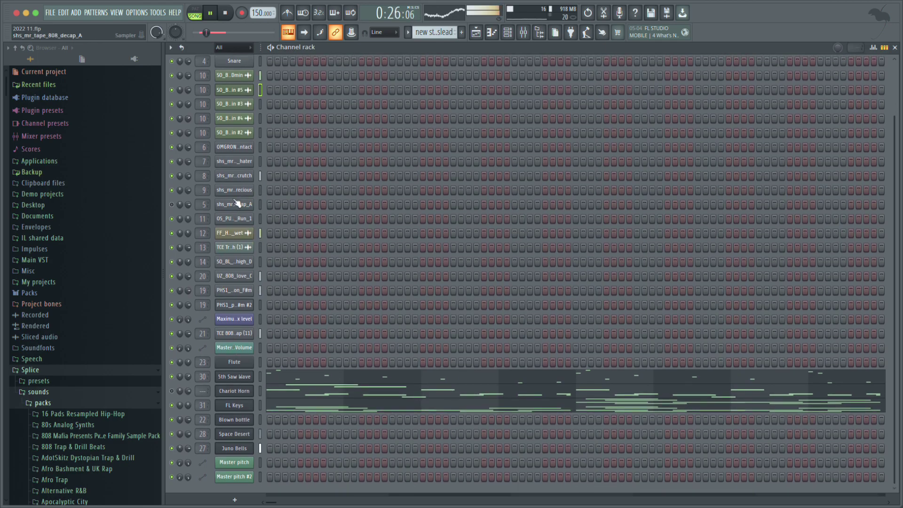
scroll(235, 230, up, 4)
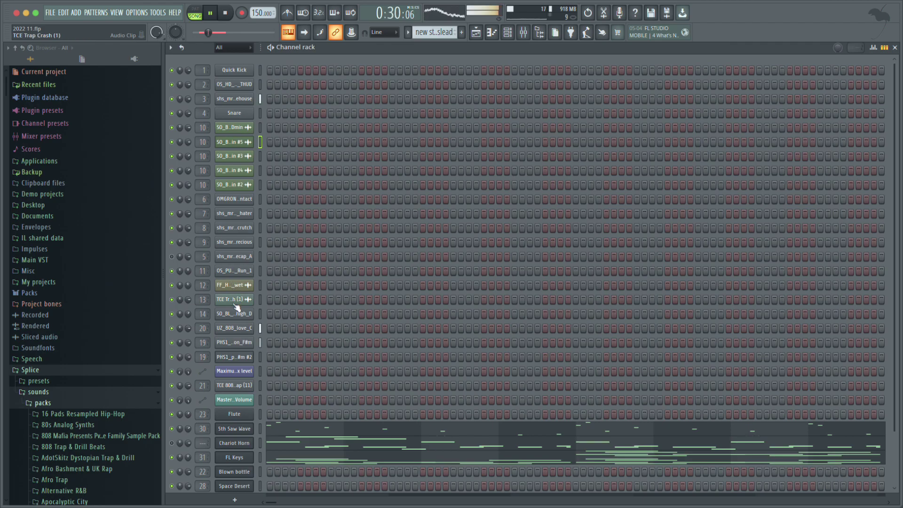
scroll(236, 306, down, 3)
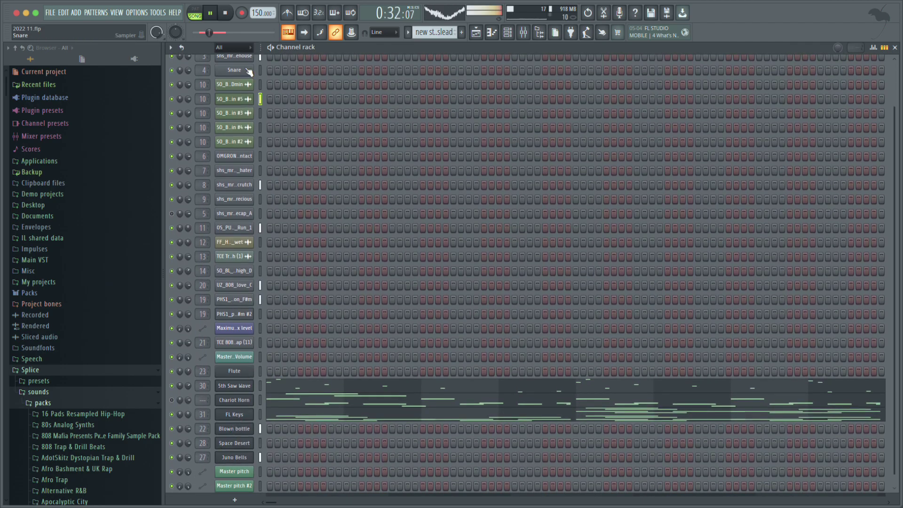
scroll(248, 71, up, 3)
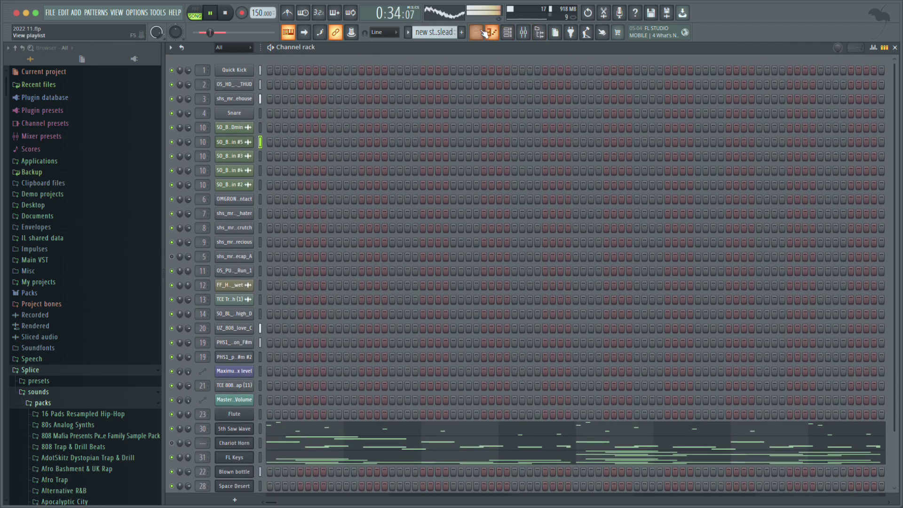
Move the Master pitch #2 clip to bar 23, unmute track 4 and shorten the clip by pulling in its end point.
click(484, 33)
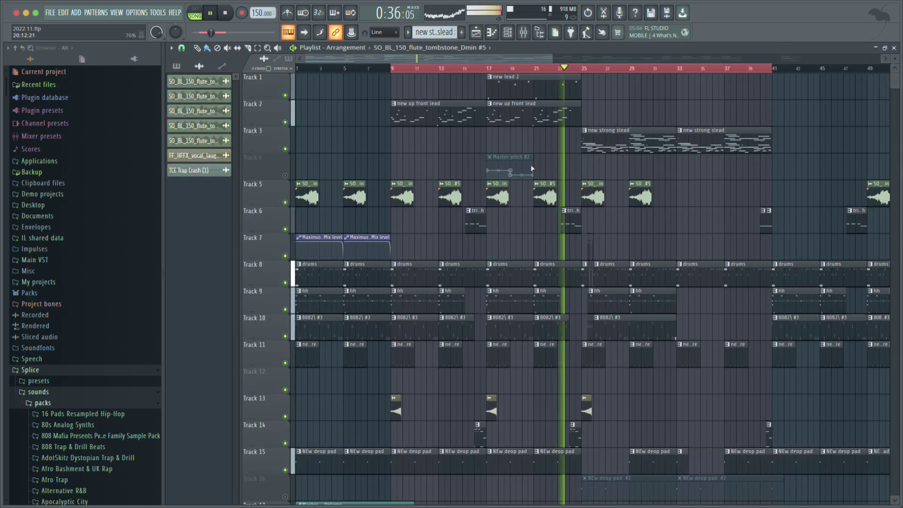
drag(532, 169, 603, 169)
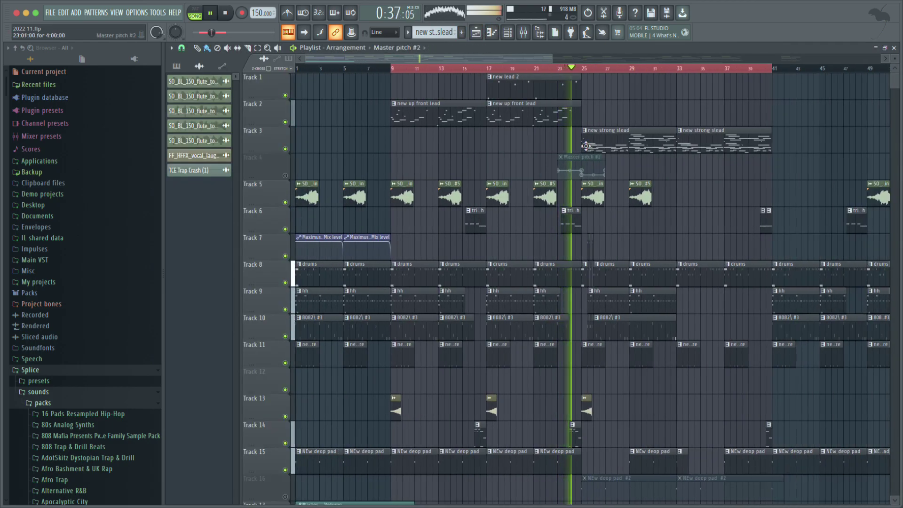
click(285, 175)
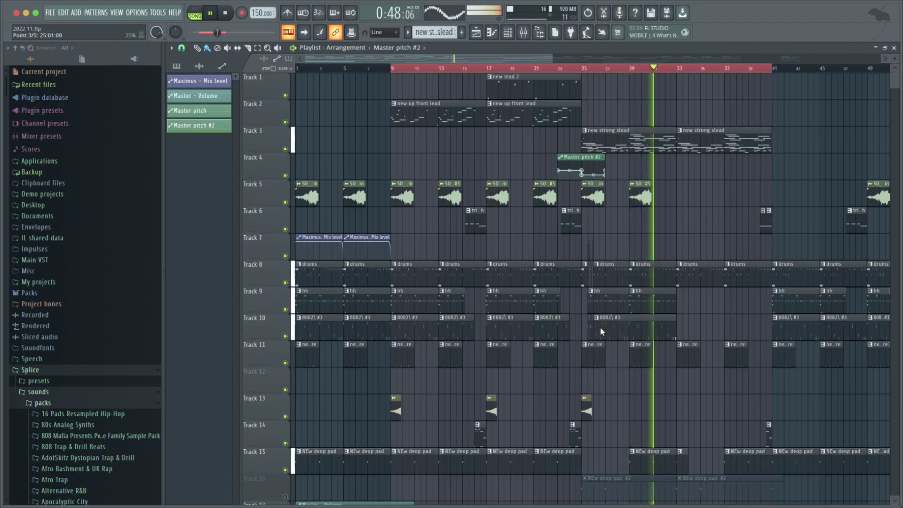
drag(604, 172, 590, 177)
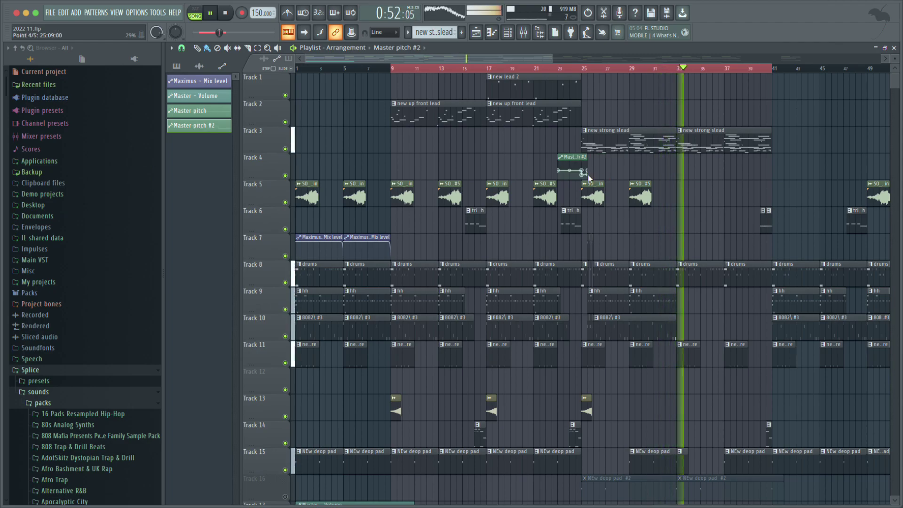
Move the Master pitch #2 clip on track 4 so that it ends at bar 17.
drag(572, 153, 703, 158)
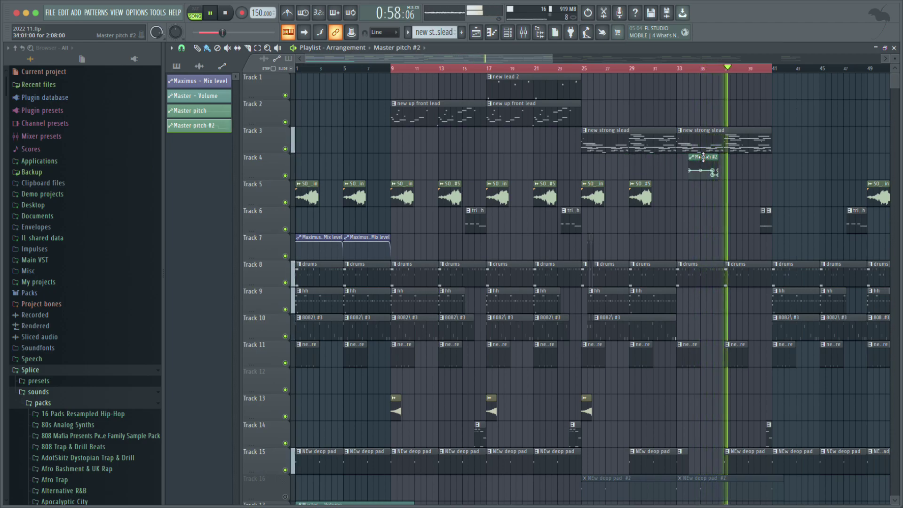
click(388, 69)
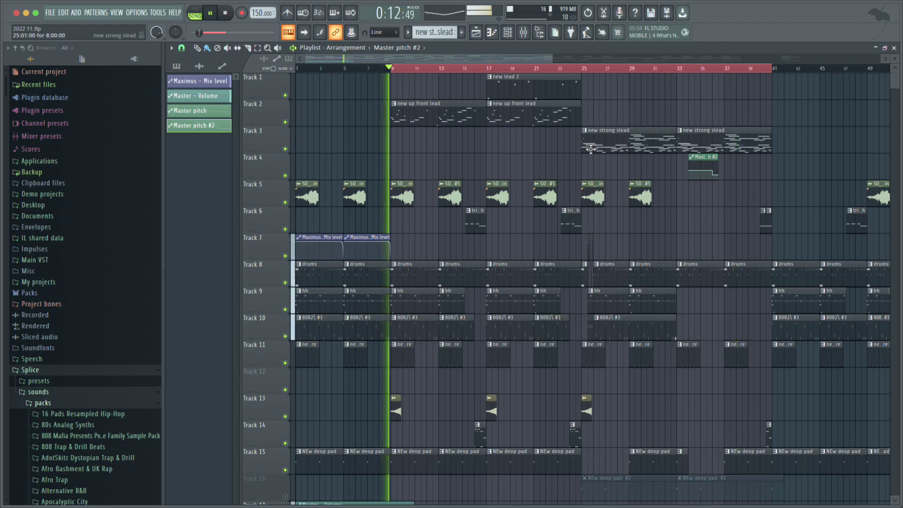
drag(700, 160, 432, 139)
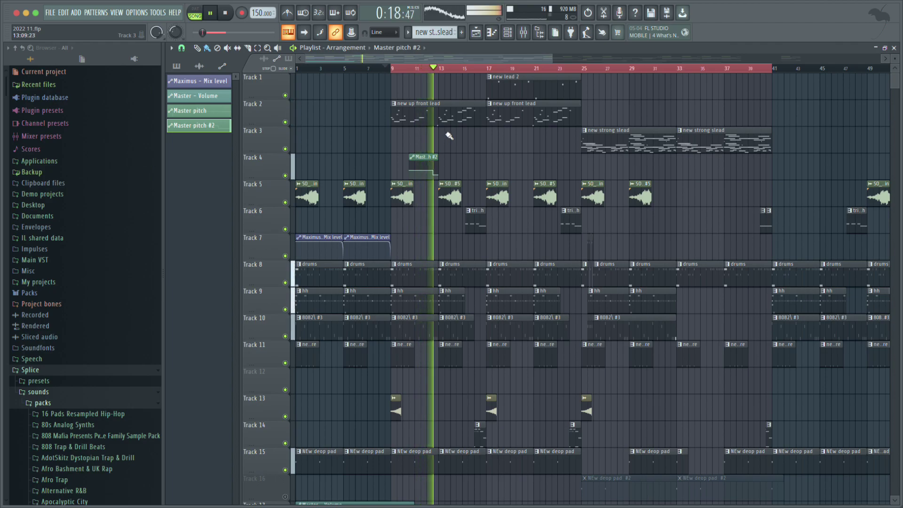
mouse_move(422, 155)
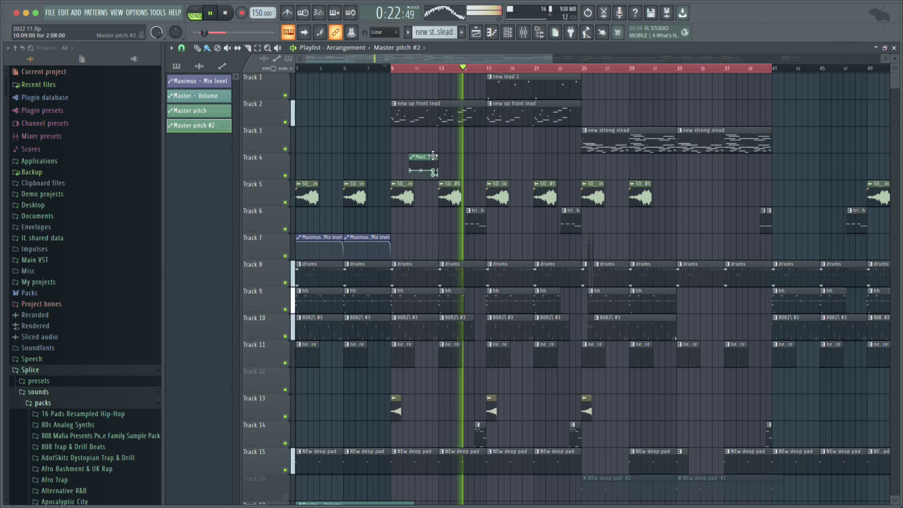
drag(432, 156, 478, 155)
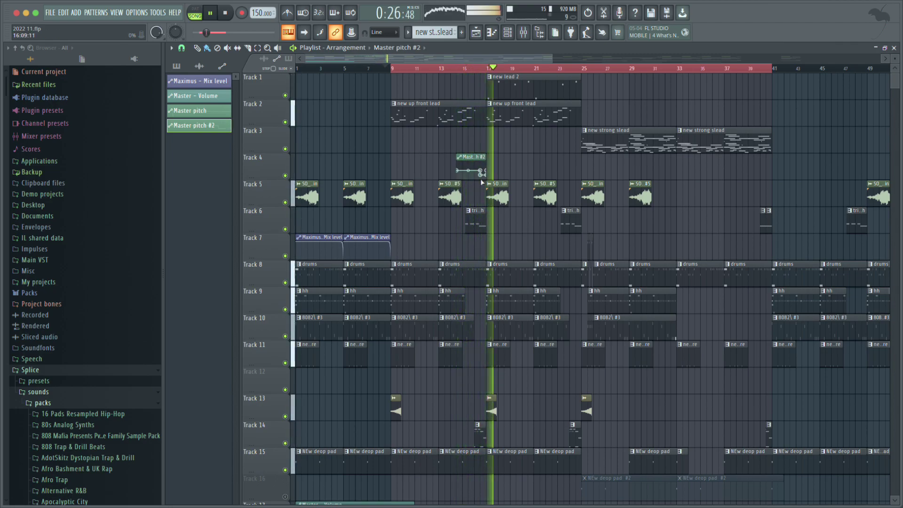
Start the Master pitch #2 clip at bar 14 and extend its lowered pitch section from bar 16 to bar 17.
drag(481, 170, 523, 157)
scroll(489, 165, up, 5)
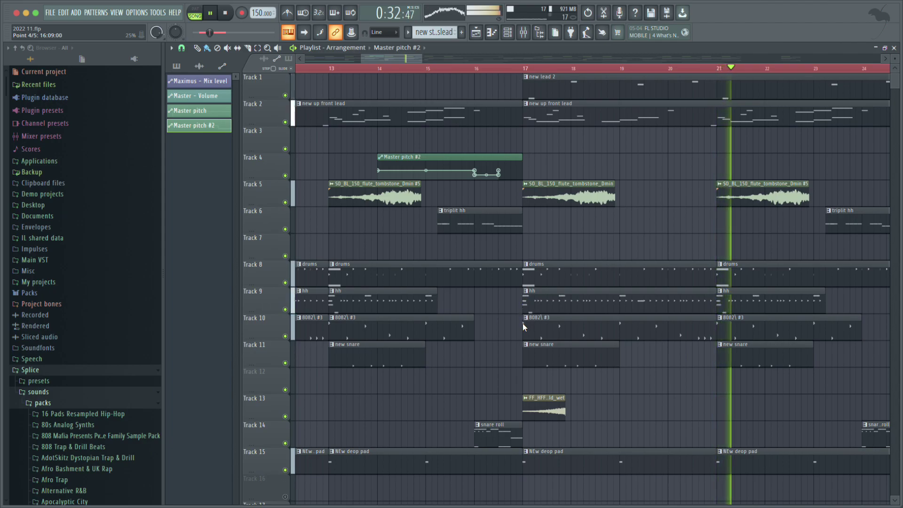
drag(498, 174, 521, 176)
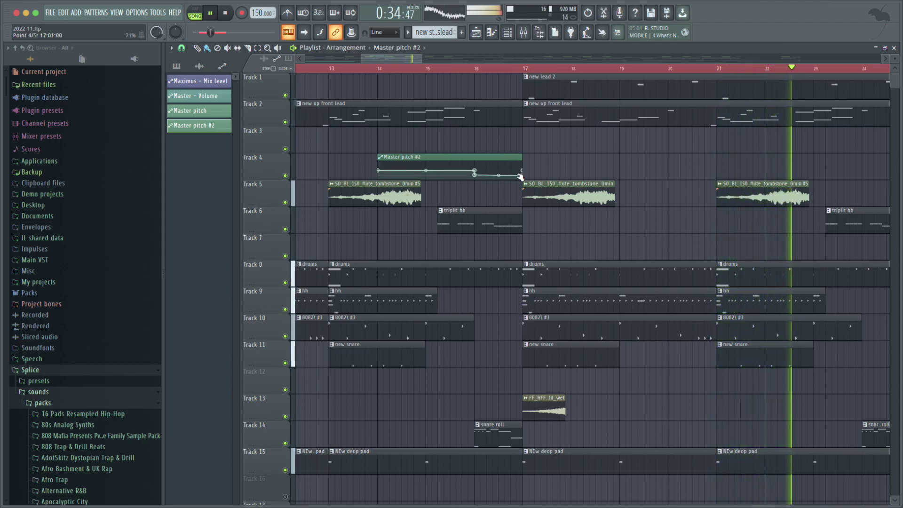
Replay the section from bar 9 and examine the pitch drop within the arrangement.
key(space)
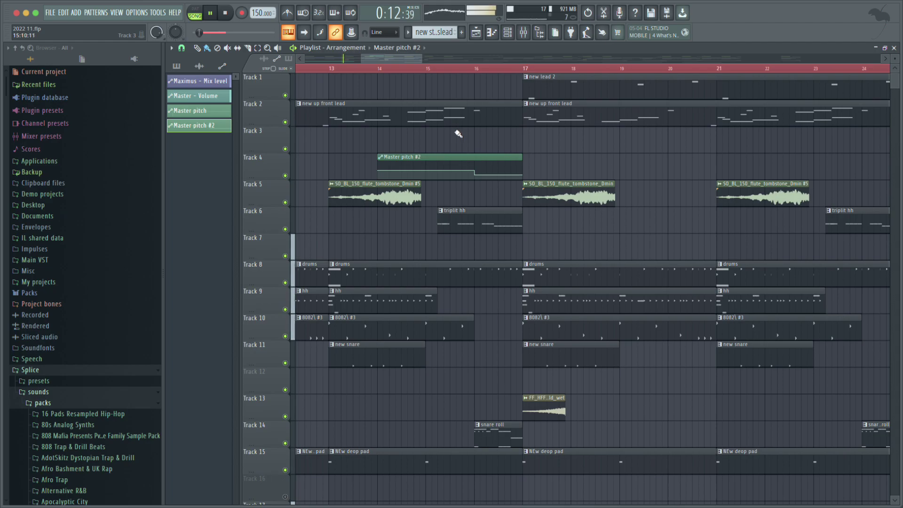
scroll(458, 134, down, 6)
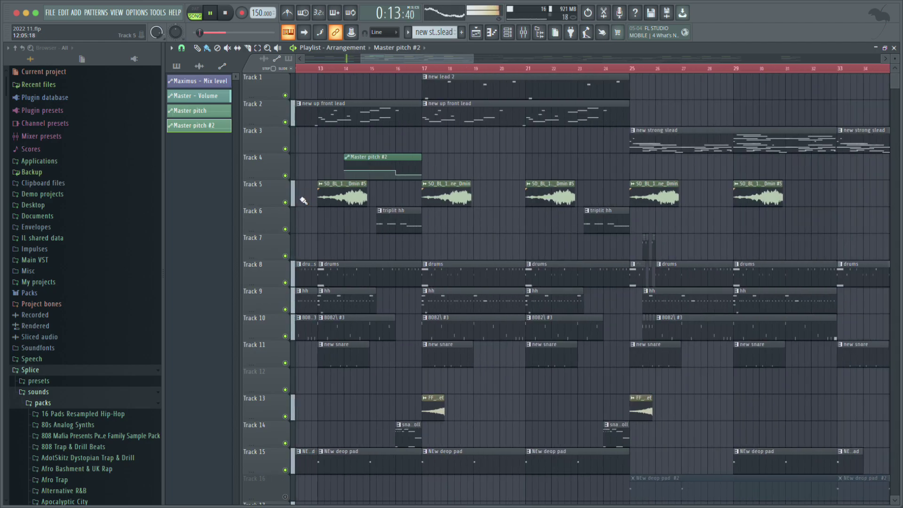
scroll(287, 245, up, 6)
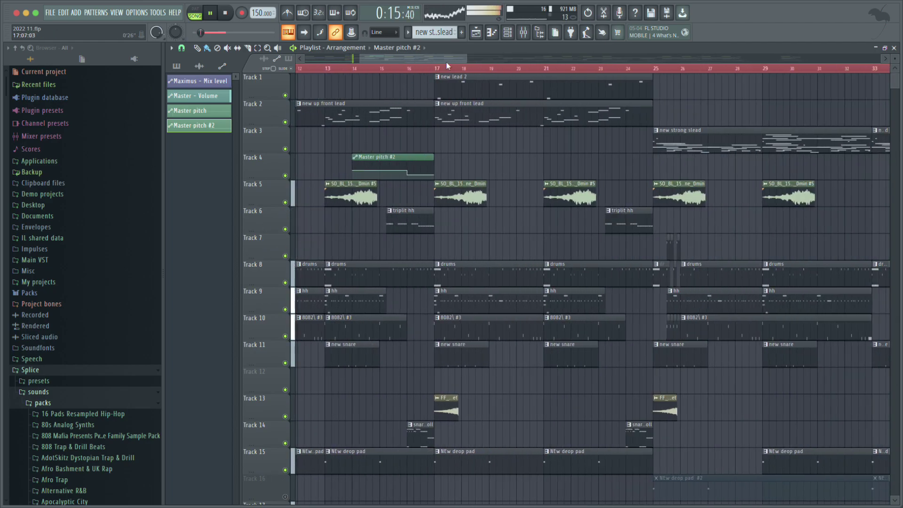
scroll(421, 57, left, 5)
scroll(575, 167, down, 2)
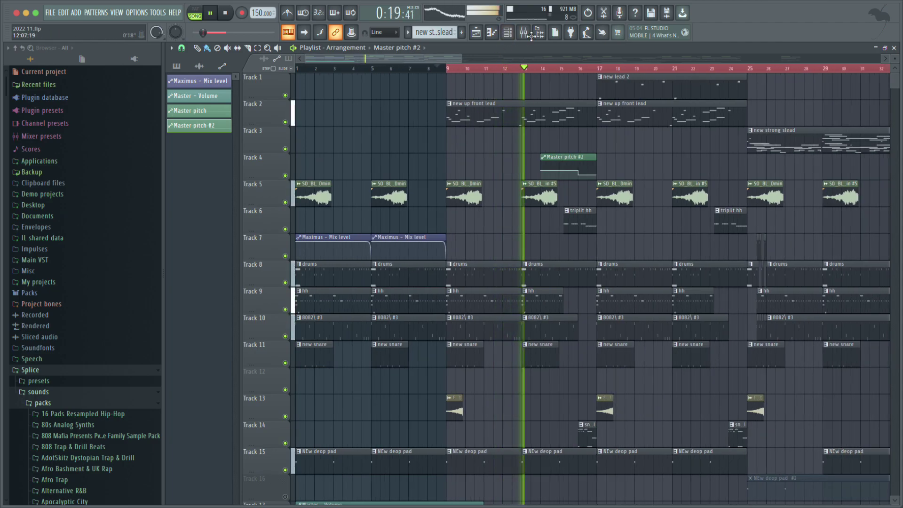
Look through the channel rack and replay the arrangement around the Master pitch #2 clip.
key(F6)
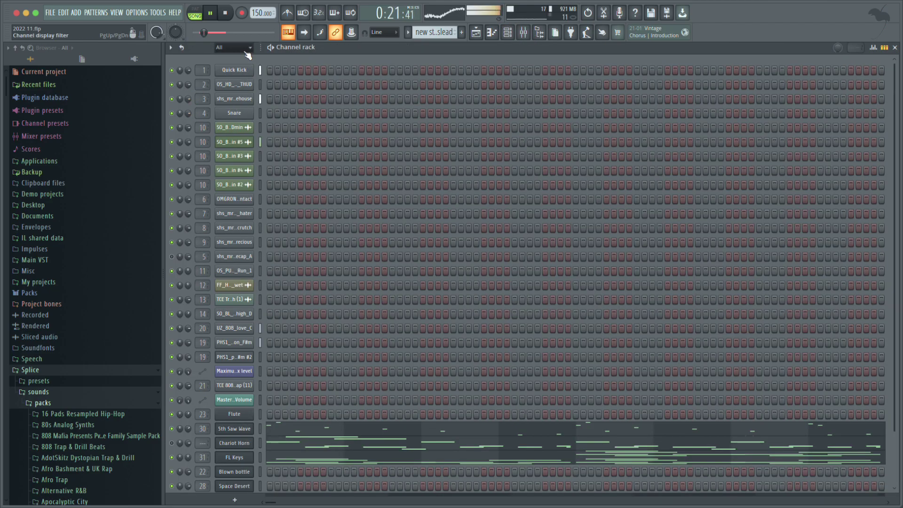
scroll(243, 166, down, 3)
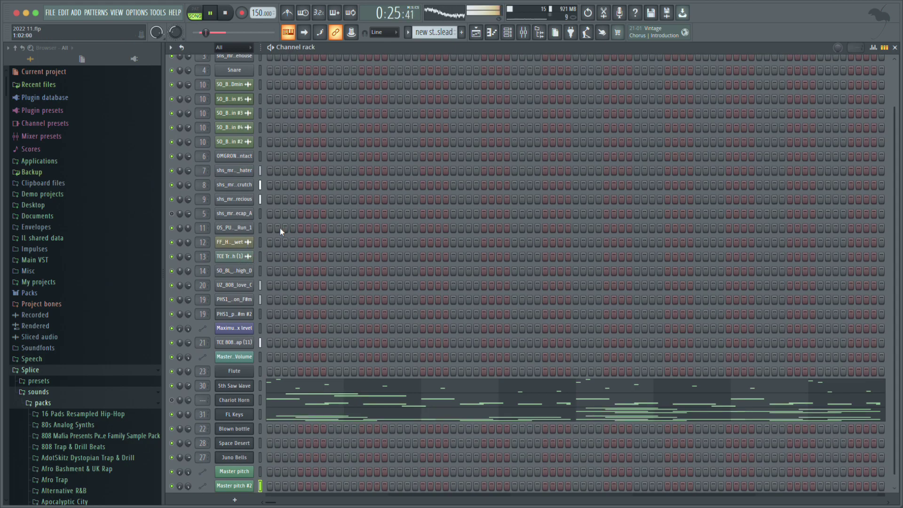
click(474, 36)
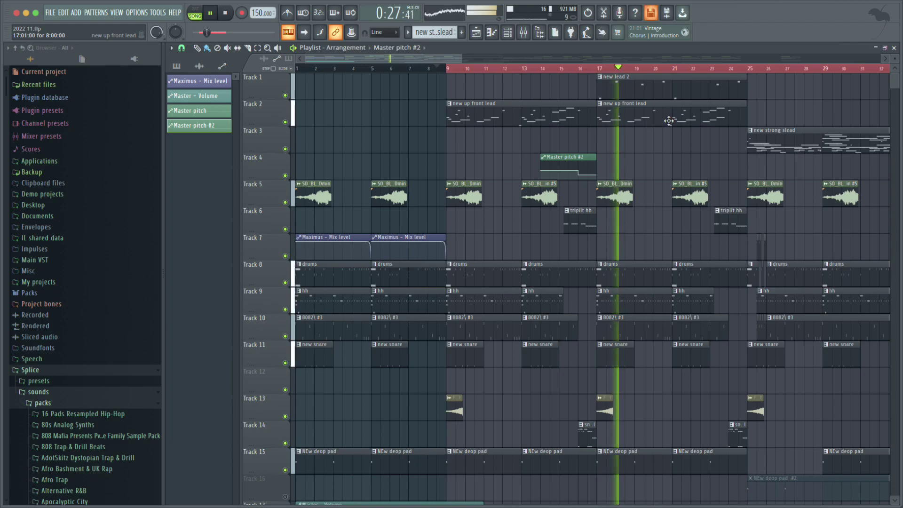
key(space)
key(space)
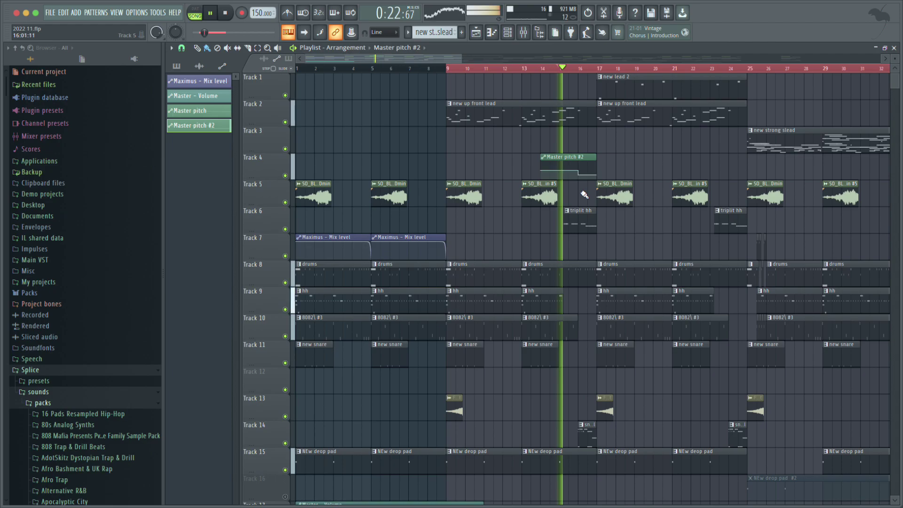
Reshape the last section of the Master pitch #2 clip into an upward ramp ending at bar 17 and mute track 4.
drag(580, 171, 600, 177)
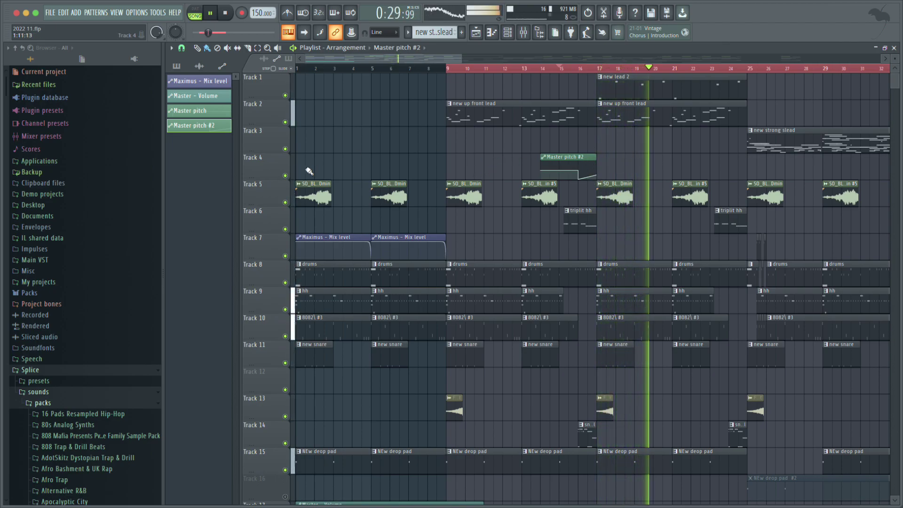
scroll(291, 176, down, 3)
click(285, 176)
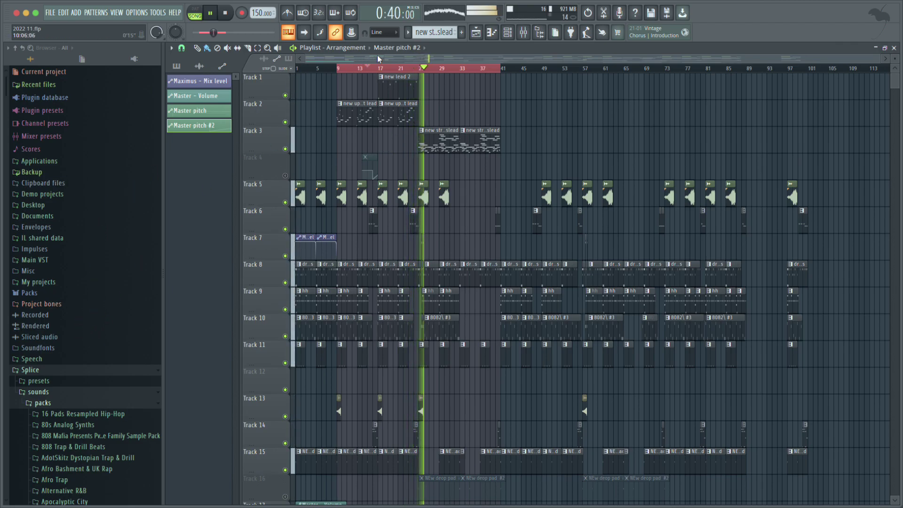
Add a Fruity Granulizer channel to the channel rack and move its window clear of the channel list.
key(F6)
scroll(242, 256, up, 3)
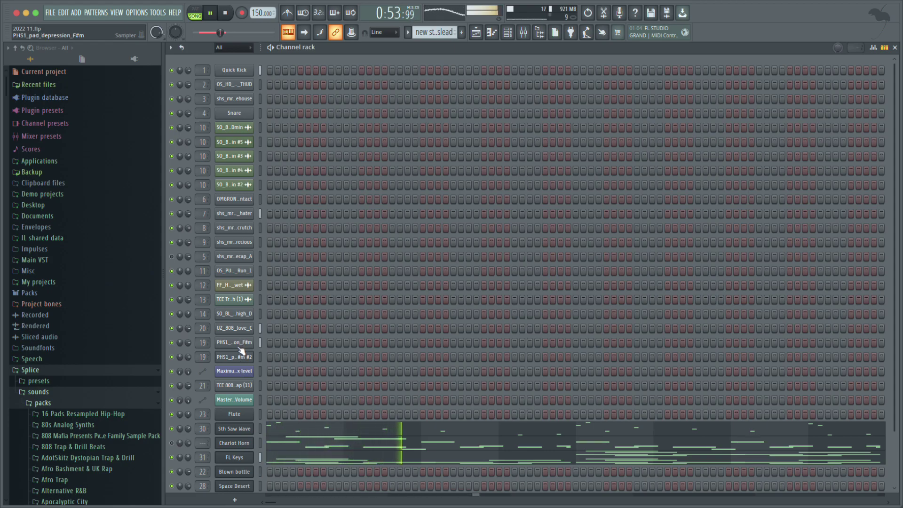
scroll(246, 341, down, 3)
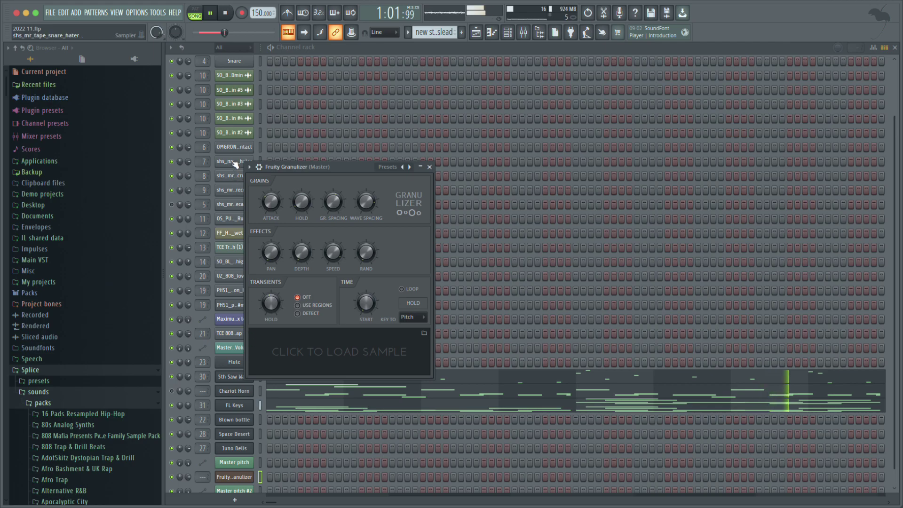
drag(354, 165, 438, 127)
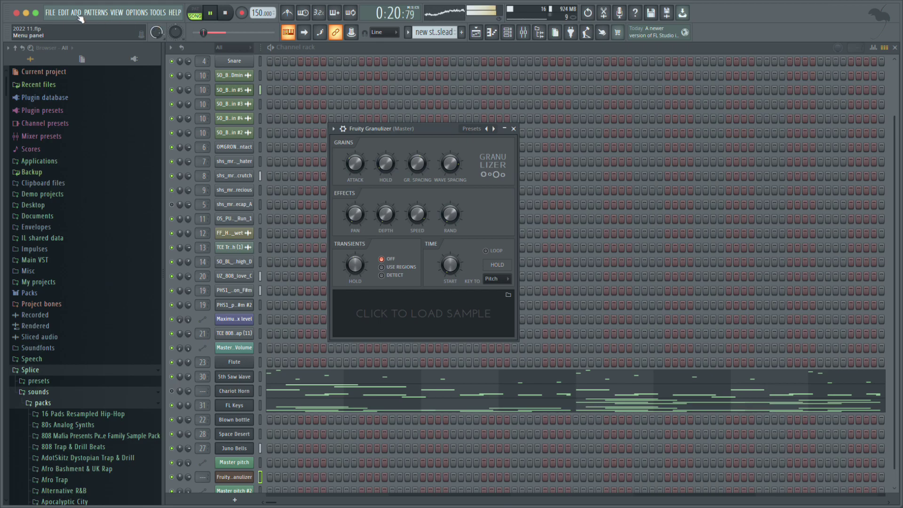
Open the PHS1_pad_depression_F#m sampler settings and resize the browser to give the channel rack more room.
click(234, 290)
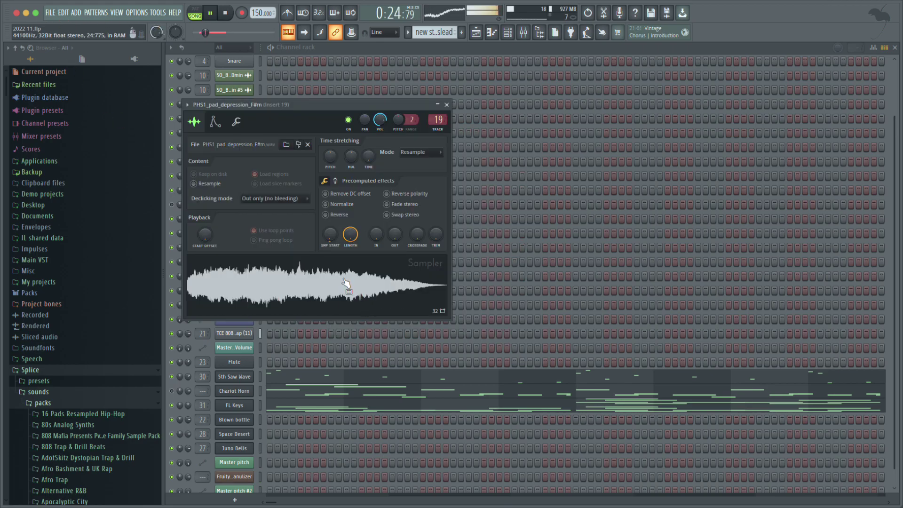
mouse_move(364, 103)
mouse_down()
mouse_move(267, 106)
mouse_move(357, 91)
mouse_up()
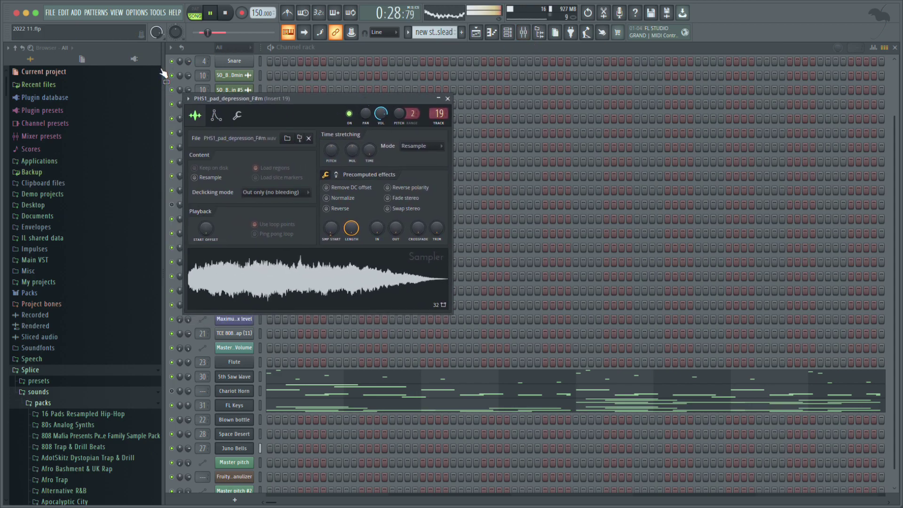
drag(162, 66, 74, 67)
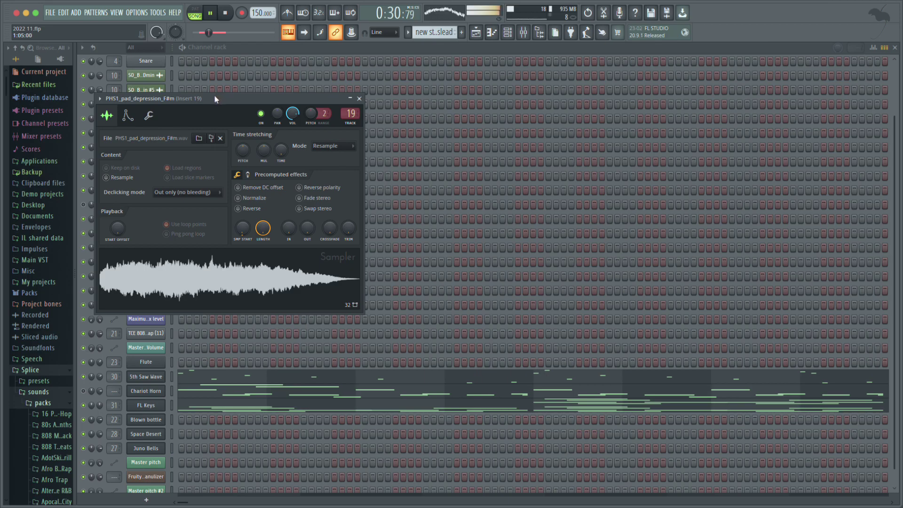
drag(216, 99, 199, 99)
click(509, 49)
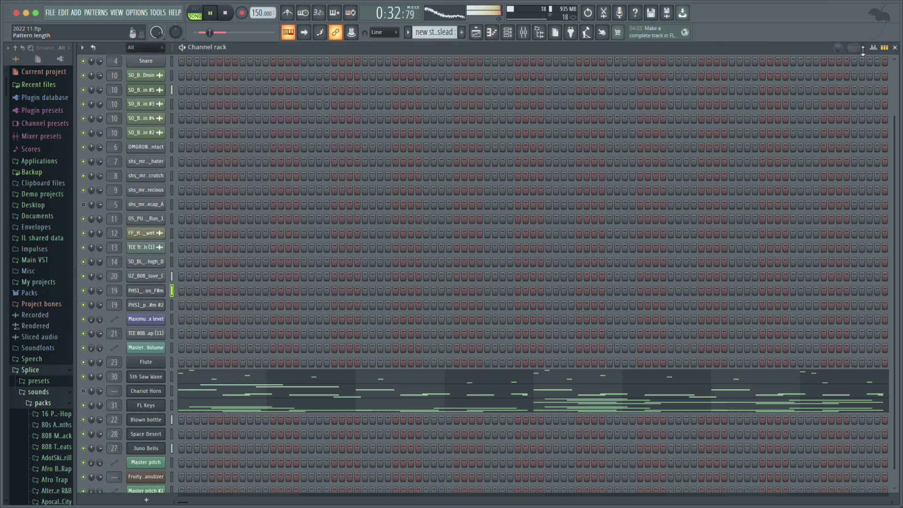
click(895, 49)
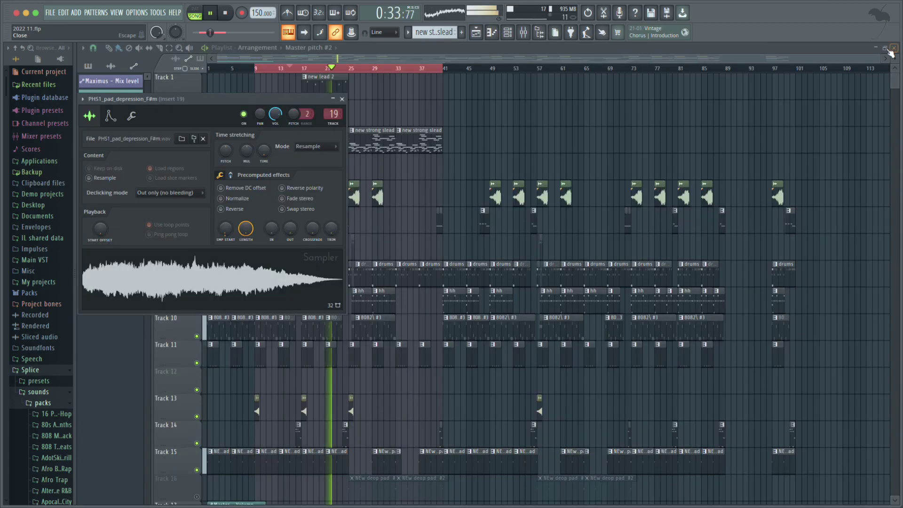
click(514, 37)
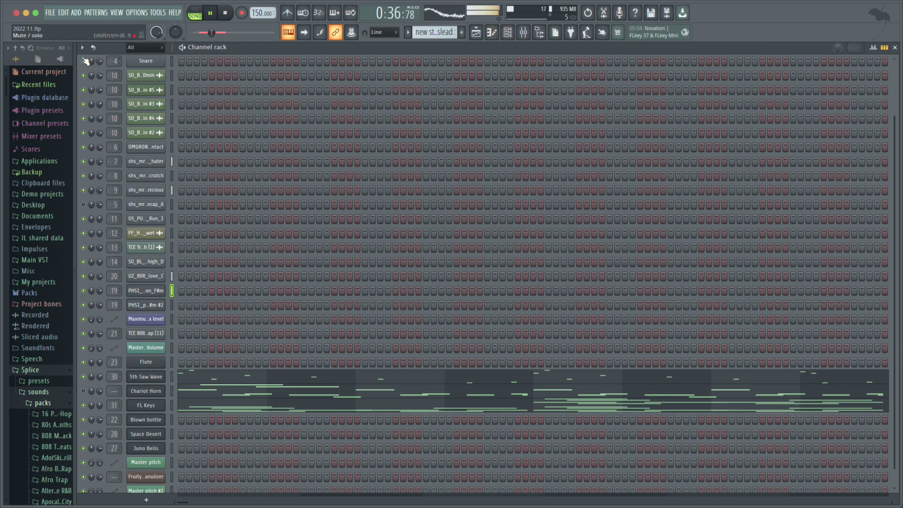
drag(75, 54, 113, 54)
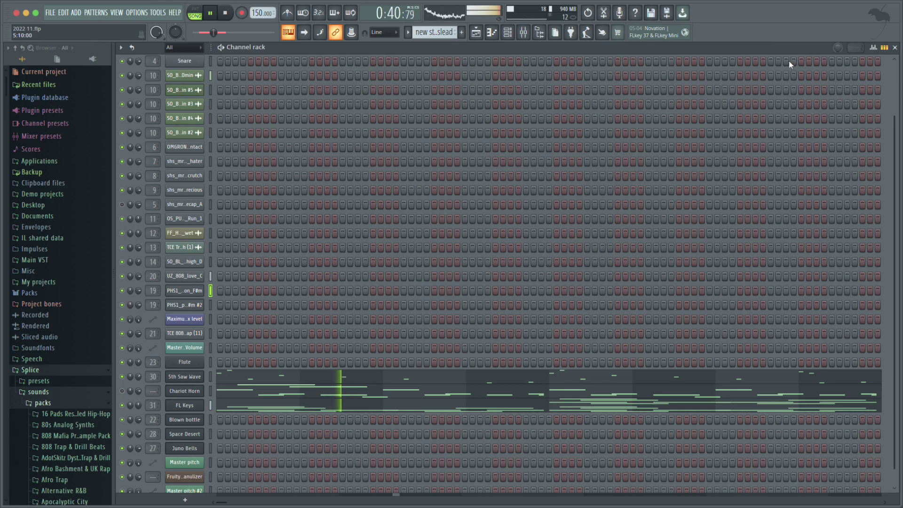
click(893, 48)
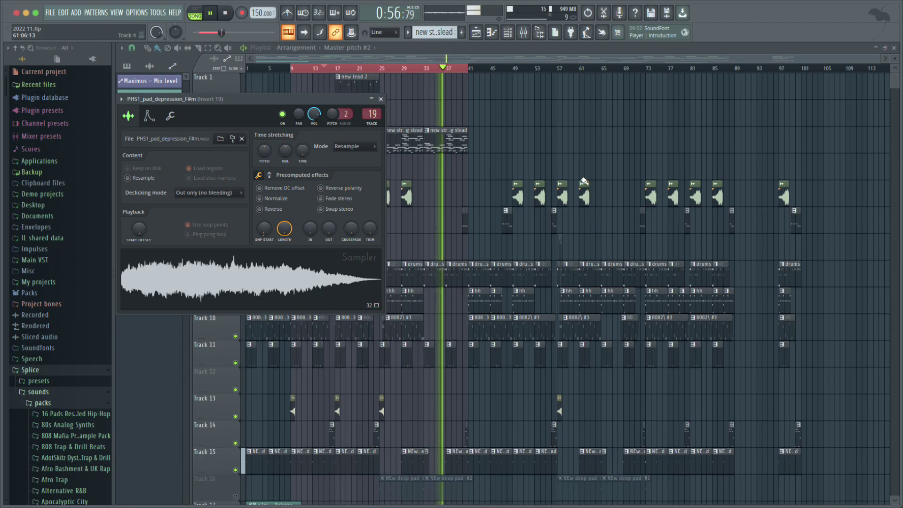
click(508, 32)
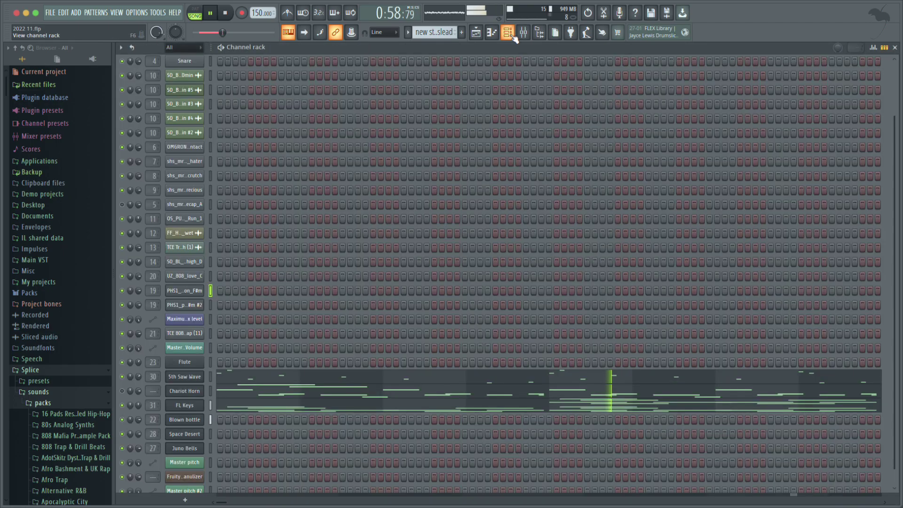
Create a pattern named fgran dep pad and load the PHS1_pad_depression_F#m sample into Fruity Granulizer.
click(462, 32)
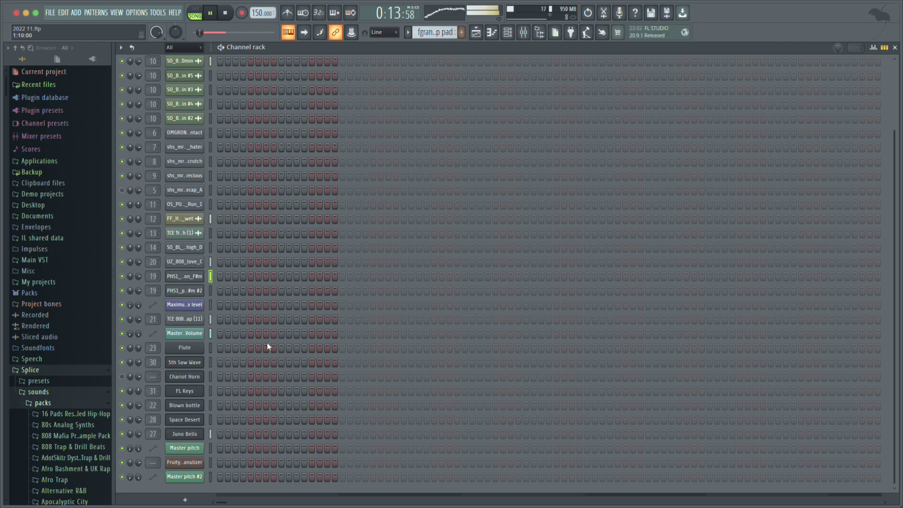
click(197, 465)
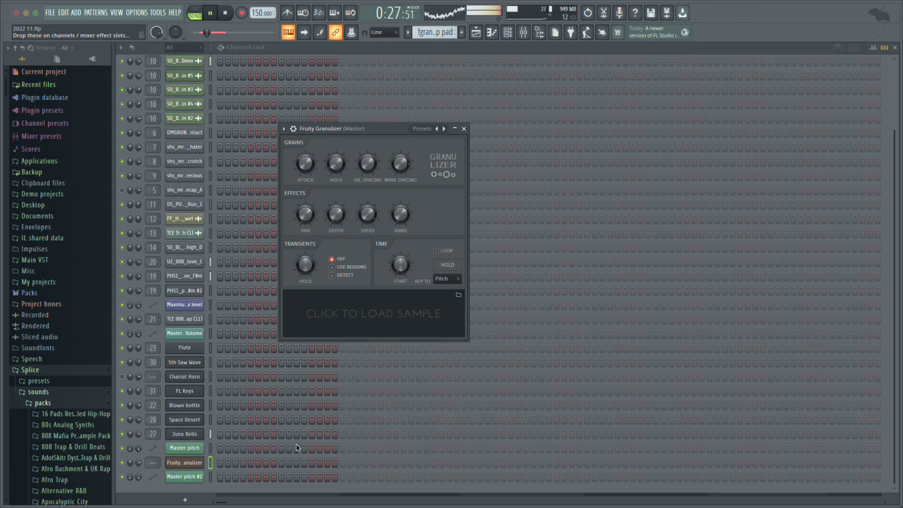
drag(592, 433, 353, 306)
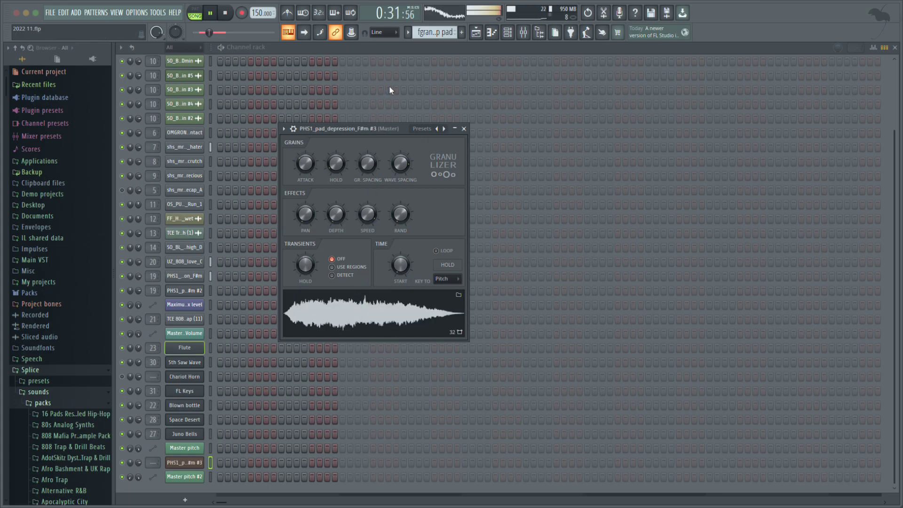
key(Escape)
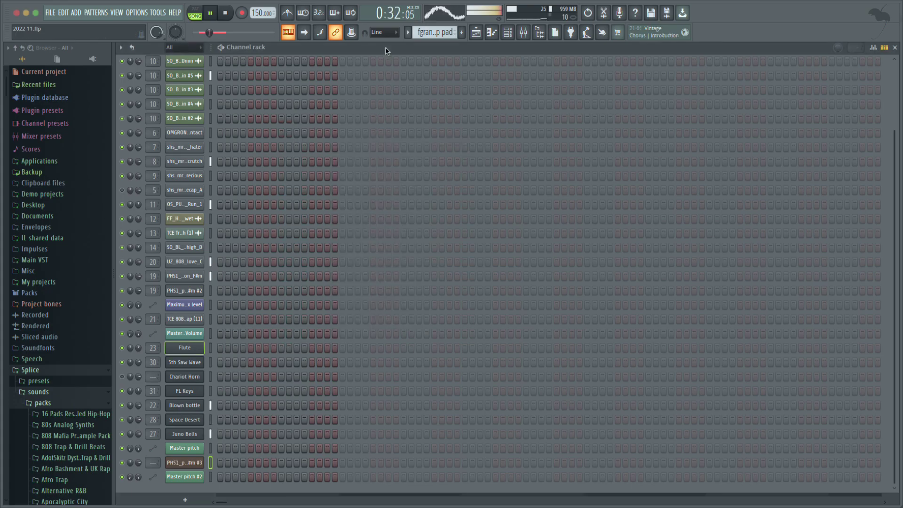
Reopen the PHS1_pad_depression_F#m #3 granulizer, stop playback and audition its sound on its own.
click(190, 463)
key(h)
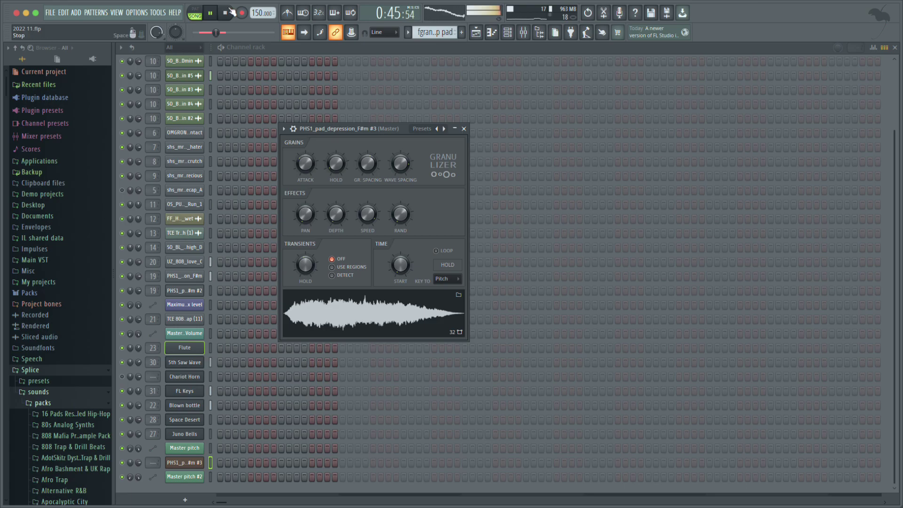
key(space)
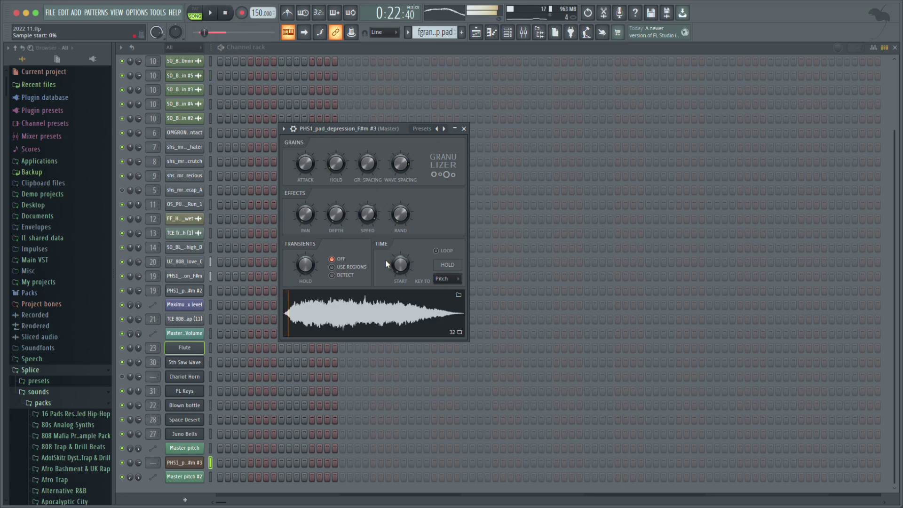
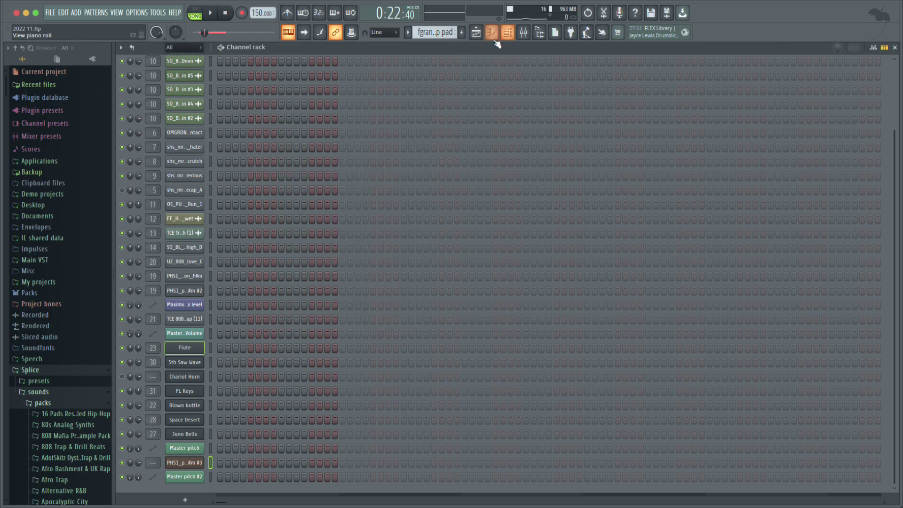
Set the playlist position to bar 9 and move the Master pitch #2 clip from track 4 to track 1 at bar 81.
click(475, 32)
click(296, 69)
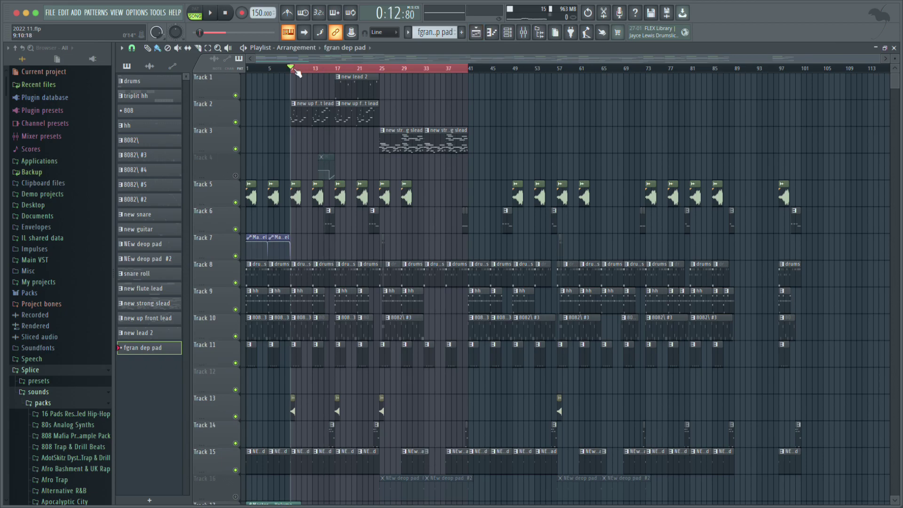
drag(328, 156, 694, 53)
Place the fgran dep pad pattern on track 4 at bar 9 and stretch it to 16 bars.
click(310, 168)
right_click(311, 165)
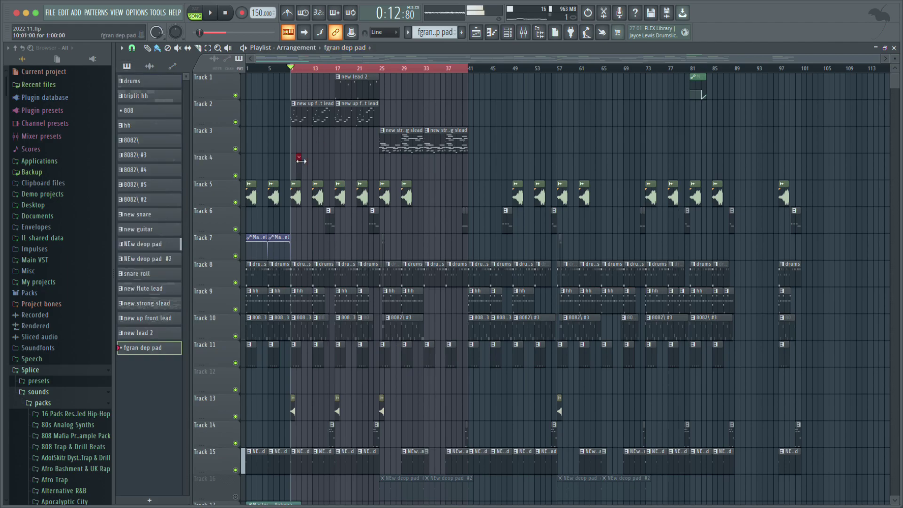
click(297, 160)
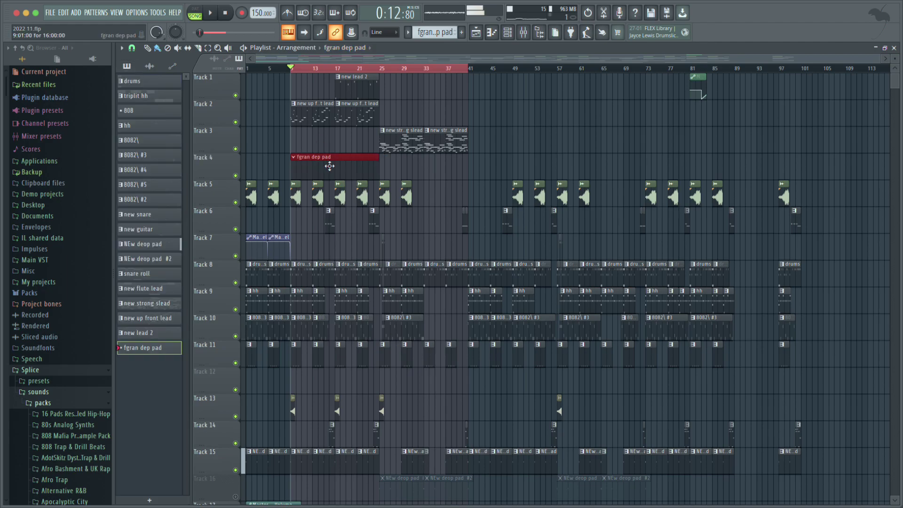
Open the piano roll for PHS1_pad_depression_F#m #3 and audition its notes around octaves 6 and 7.
key(F6)
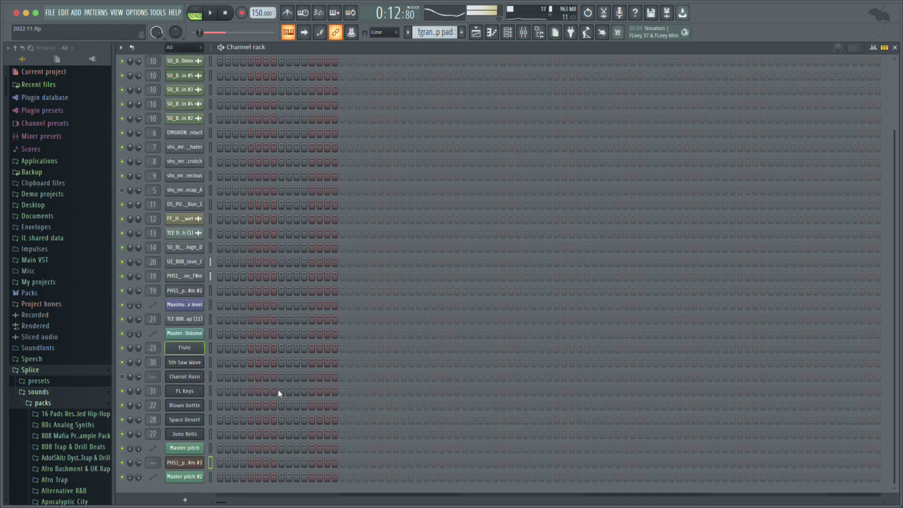
key(F7)
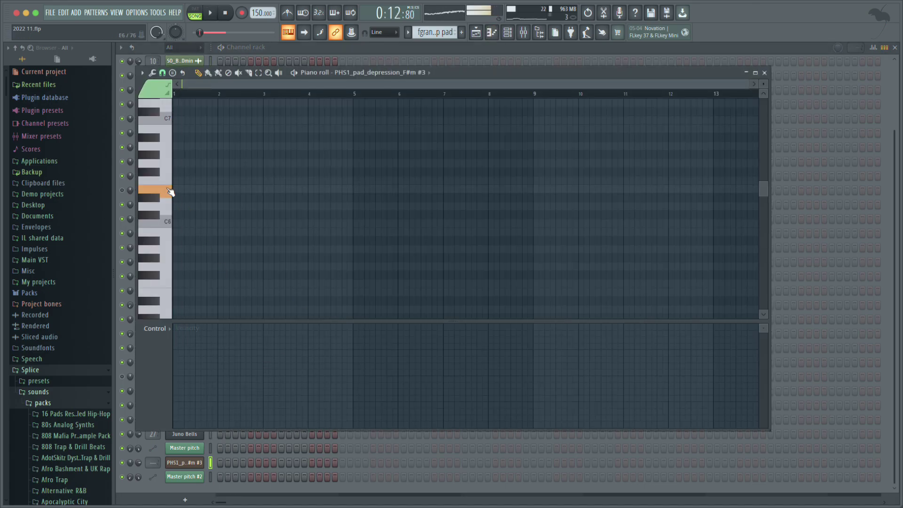
drag(170, 192, 163, 163)
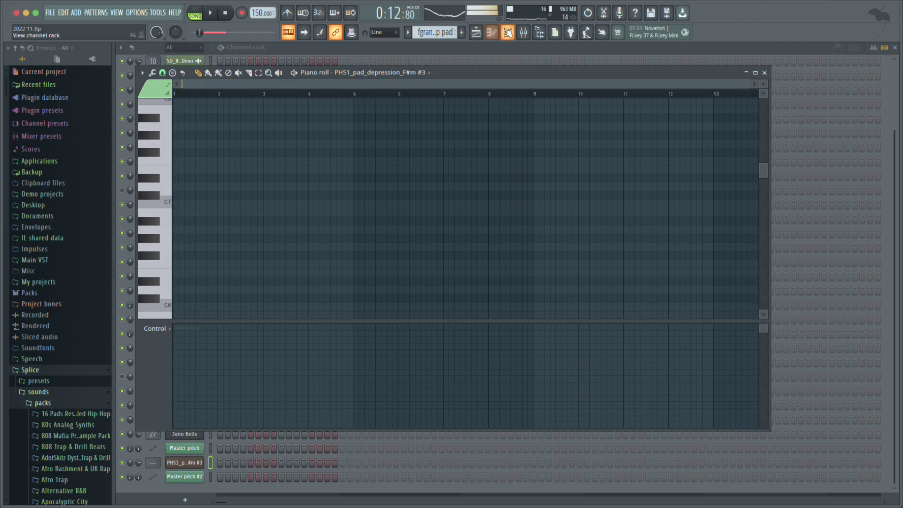
Compare the sound of the original PHS1_pad_depression_F#m sampler with the granulizer version in the channel rack.
click(507, 32)
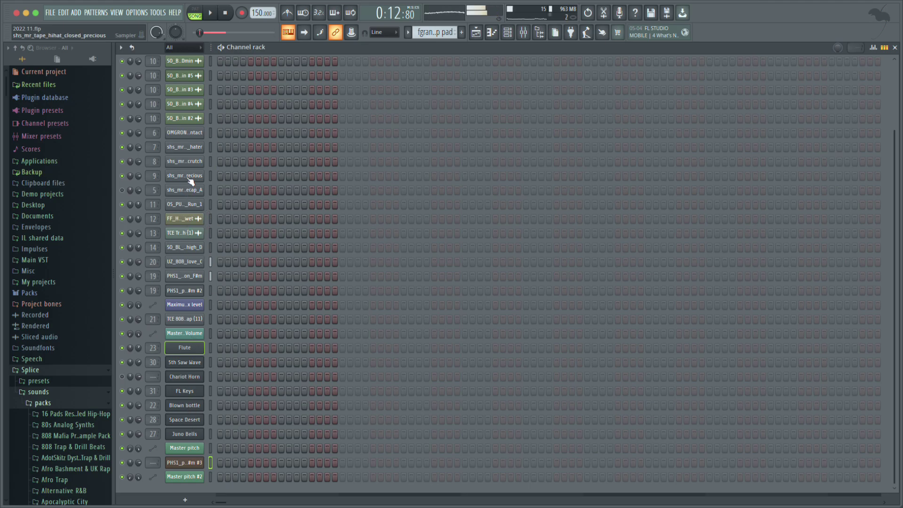
click(189, 280)
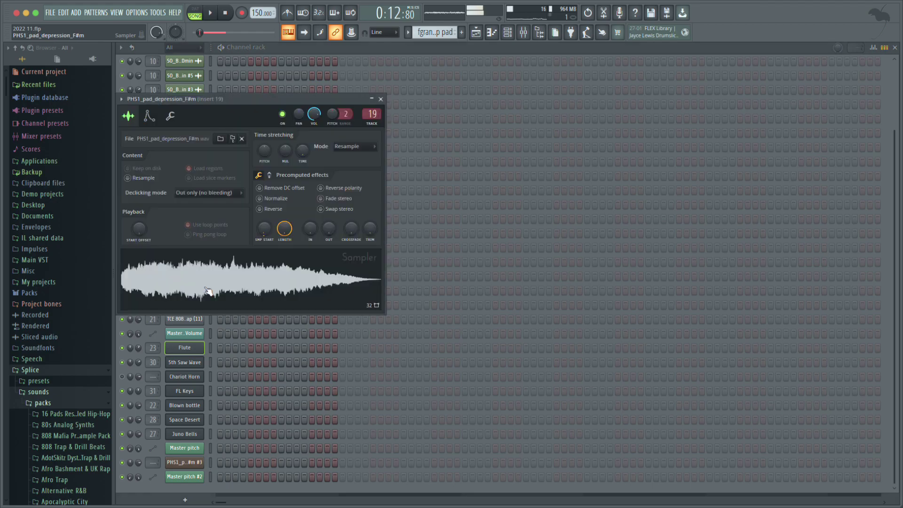
click(185, 463)
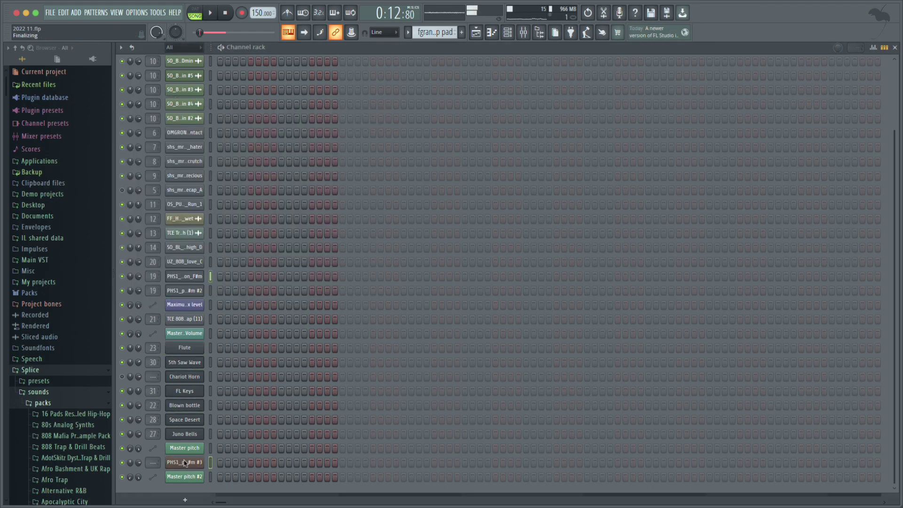
click(334, 302)
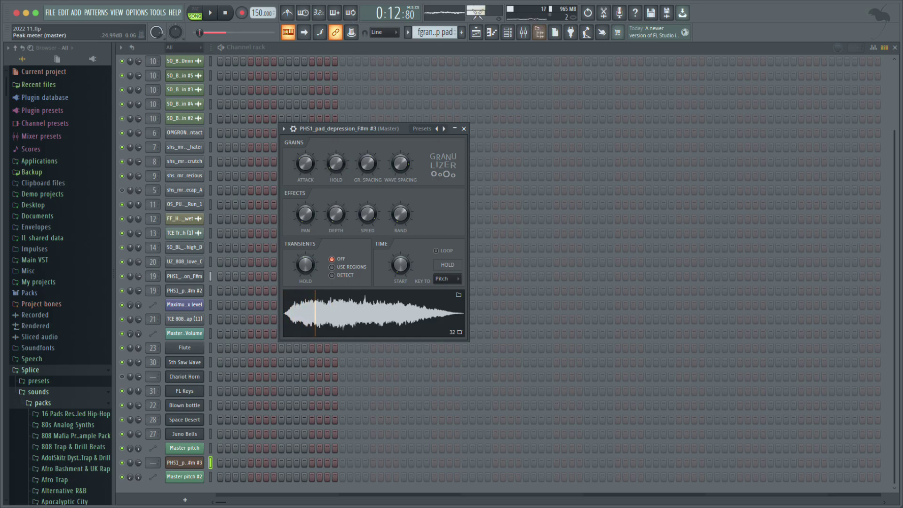
Draw an E5 note from bar 1 to bar 5 in the PHS1_pad_depression_F#m #3 piano roll and play it back.
click(476, 32)
double_click(313, 174)
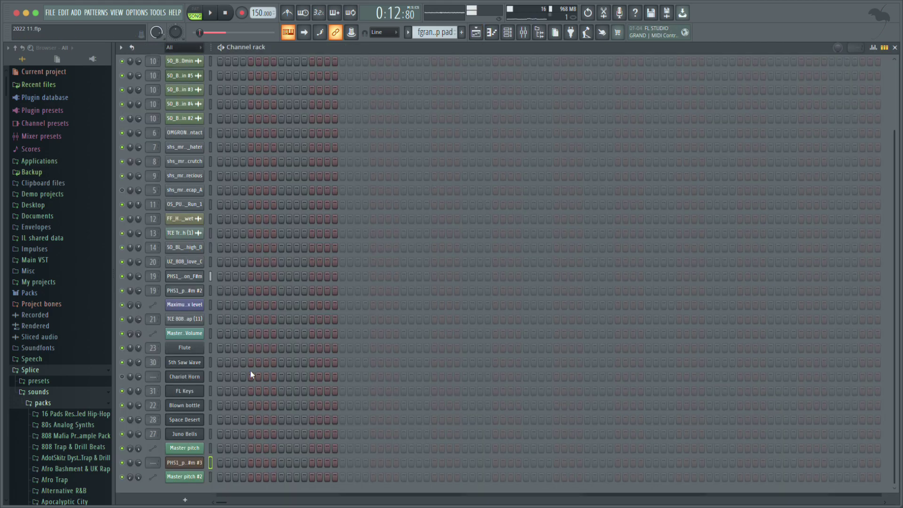
click(476, 32)
click(491, 32)
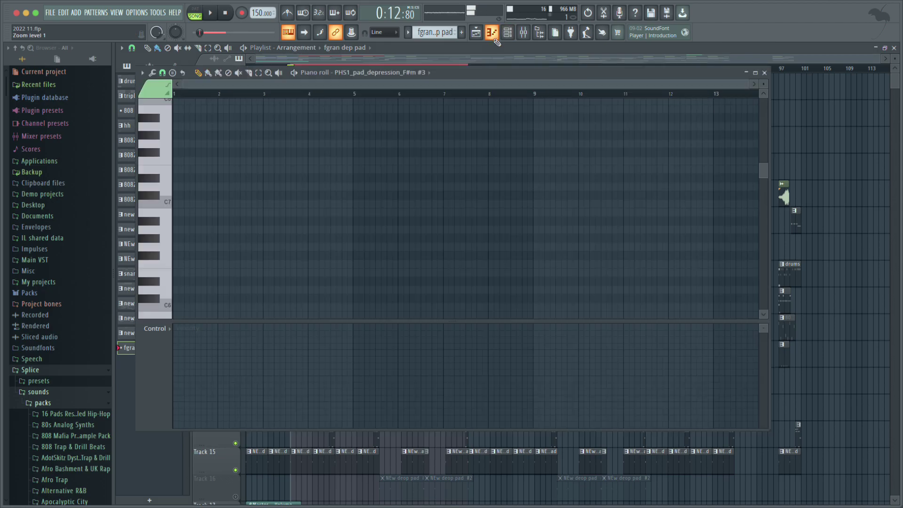
scroll(200, 220, down, 6)
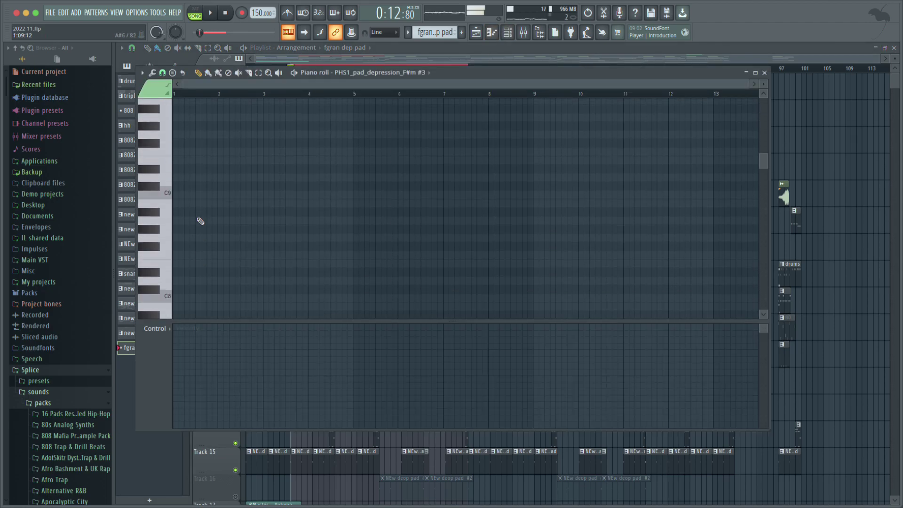
click(186, 136)
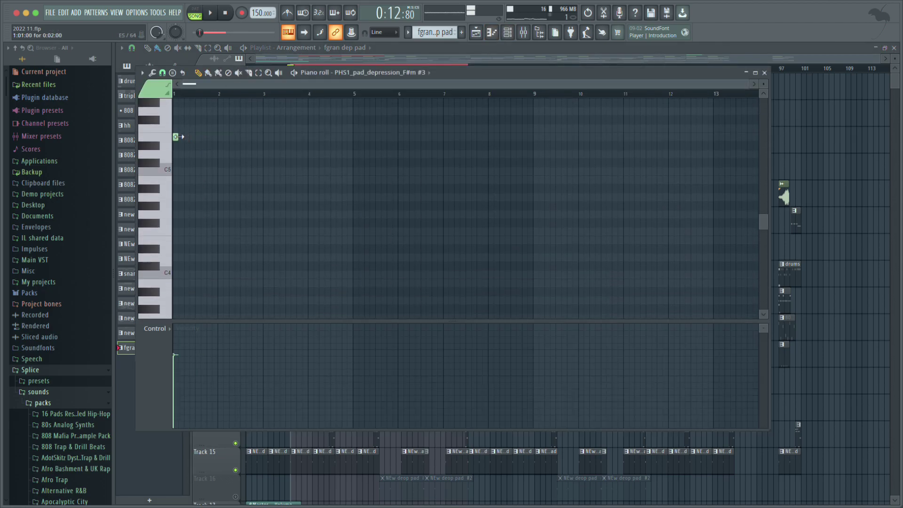
drag(183, 136, 336, 136)
key(space)
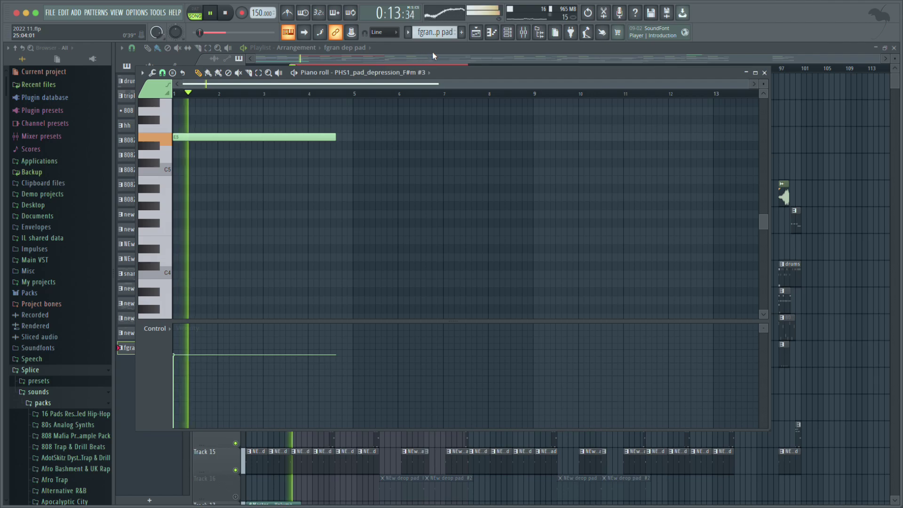
drag(335, 137, 352, 136)
Try a four-bar C6 note from bar 5, and delete both trial notes.
scroll(361, 139, up, 3)
click(355, 145)
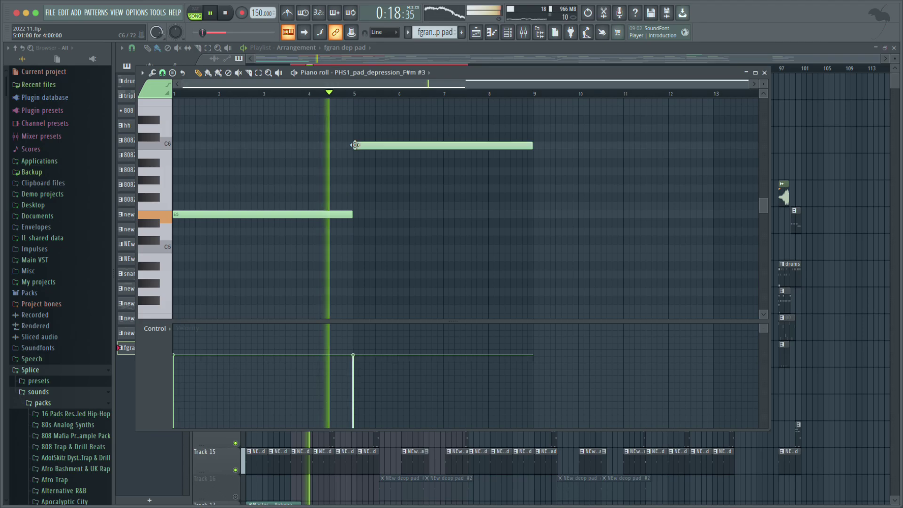
right_click(400, 145)
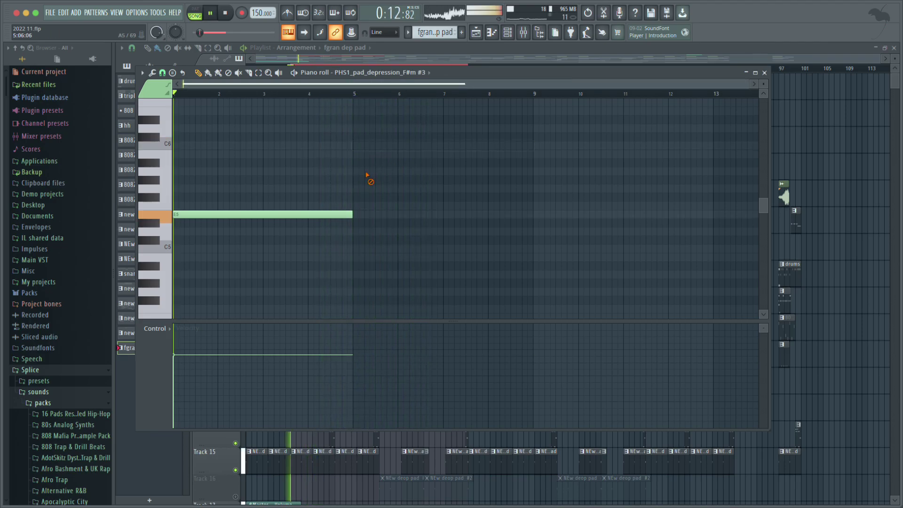
right_click(292, 216)
key(space)
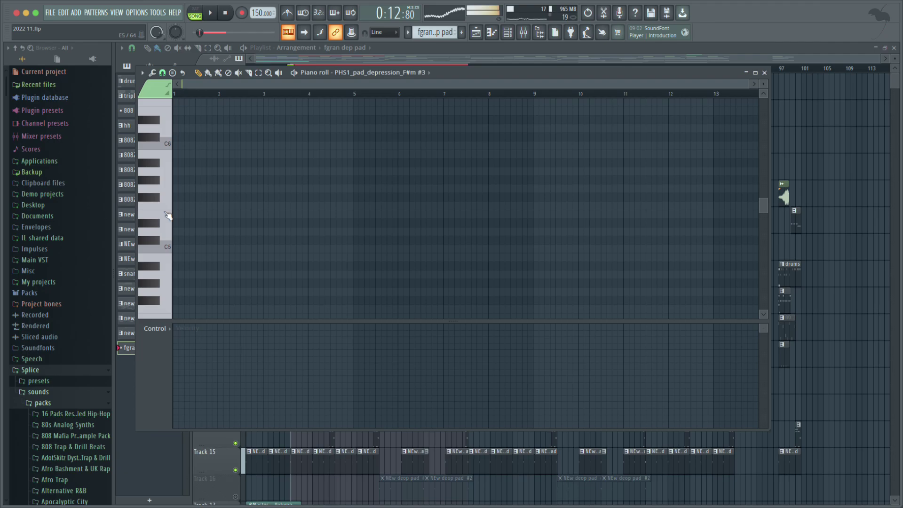
Try an A4 note ending at bar 5 during playback, shorten it to start at bar 3, and delete it.
click(175, 274)
key(space)
mouse_move(352, 273)
mouse_down()
mouse_move(222, 273)
mouse_move(345, 271)
mouse_up()
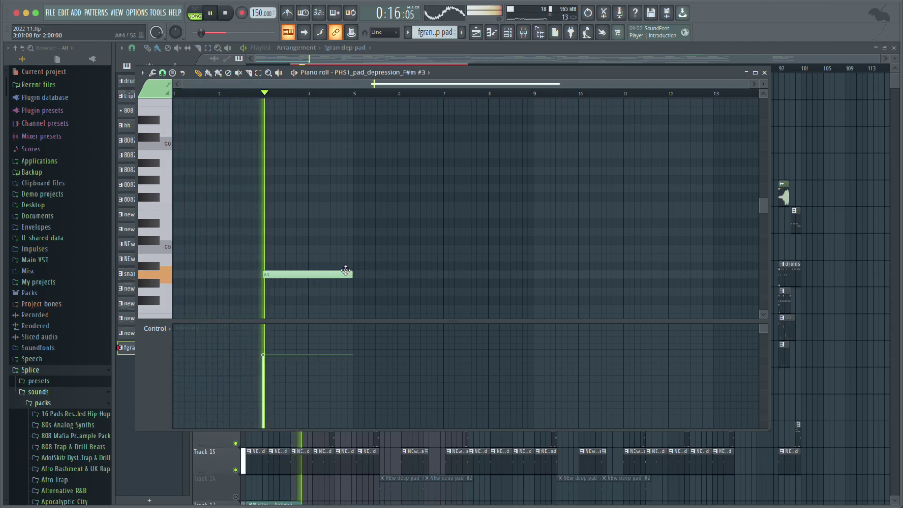
right_click(321, 273)
key(space)
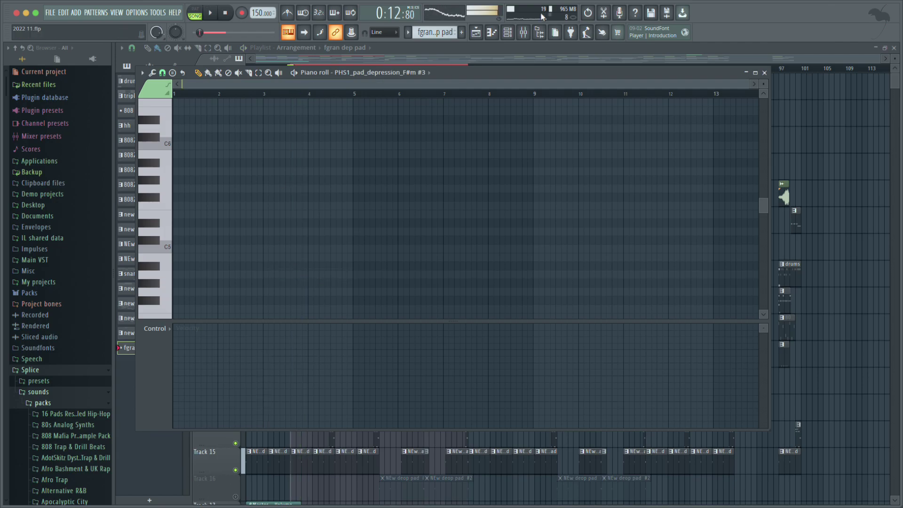
Remove the PHS1_pad_depression_F#m #3 granulizer channel from the channel rack.
click(507, 31)
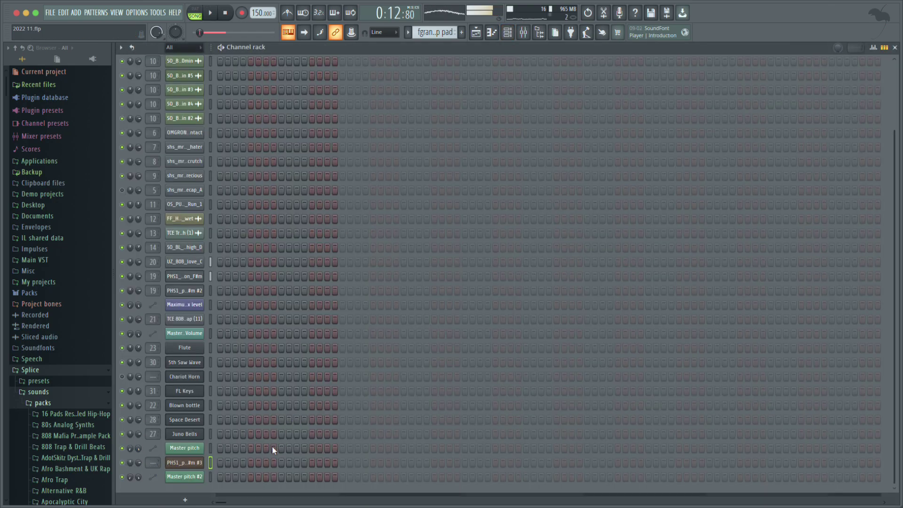
scroll(487, 291, up, 1)
Play the song while expanding the Splice pack Afro Bashment & UK Rap down to its melodic one-shots folder.
key(space)
scroll(70, 238, down, 5)
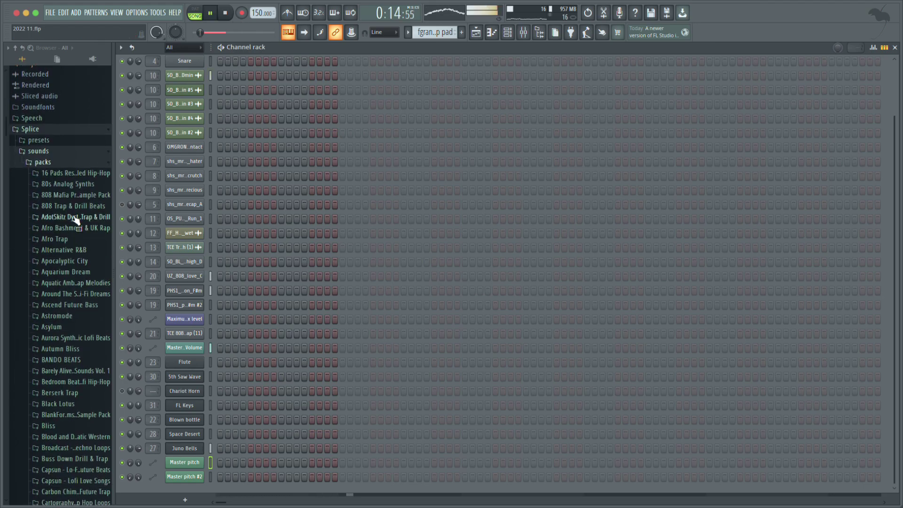
click(71, 230)
click(73, 239)
click(74, 250)
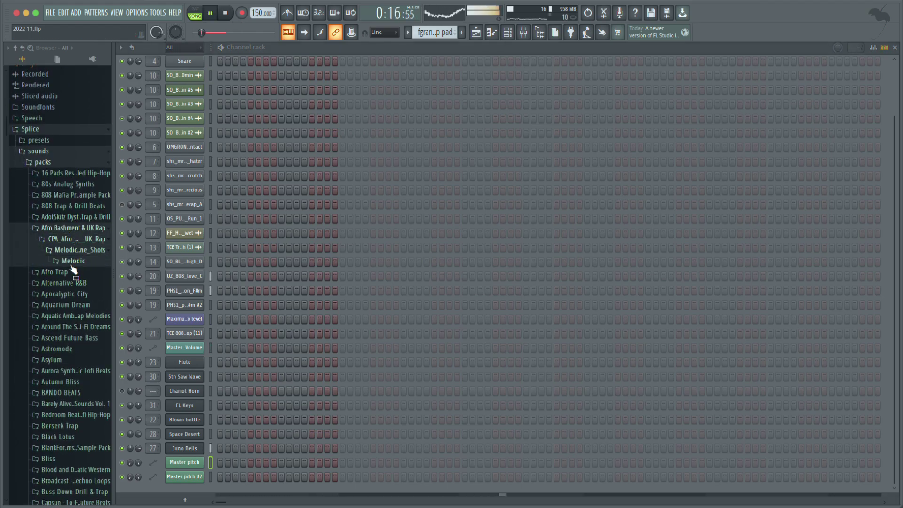
Browse the Splice packs, checking Afro Bashment & UK Rap and the One_Shots folder of Apocalyptic City for melodic sounds.
click(74, 261)
click(76, 272)
click(65, 304)
click(57, 314)
click(66, 325)
click(78, 336)
click(70, 359)
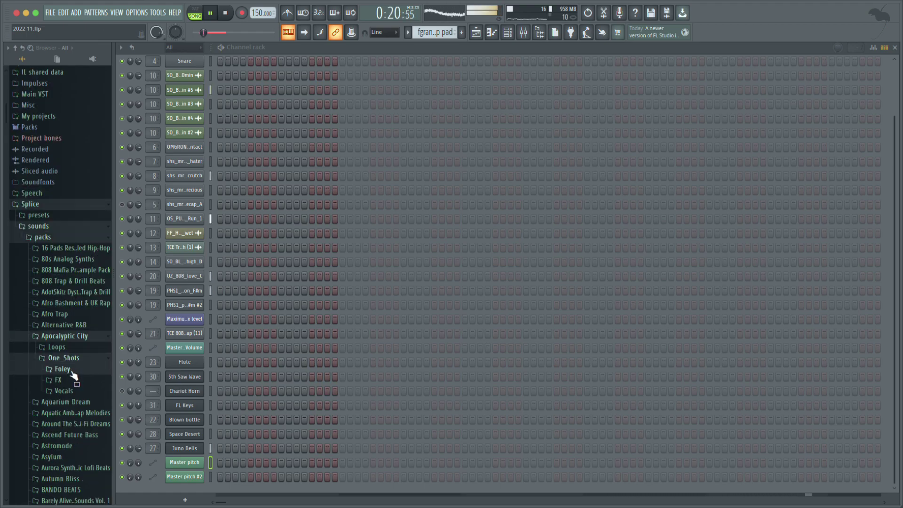
Audition the siren sample in the Machine folder of Apocalyptic City's Foley one-shots against the playing beat.
click(66, 370)
click(72, 380)
click(75, 390)
drag(71, 406, 117, 361)
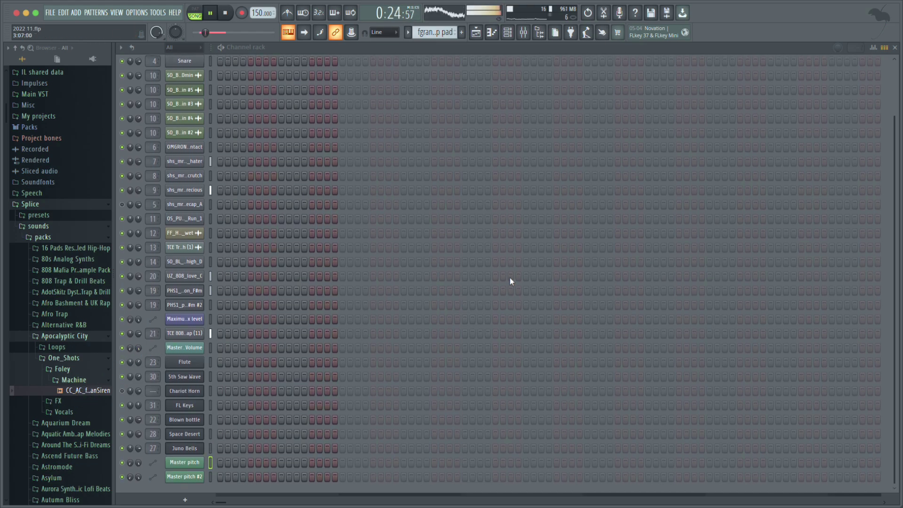
drag(117, 393, 92, 390)
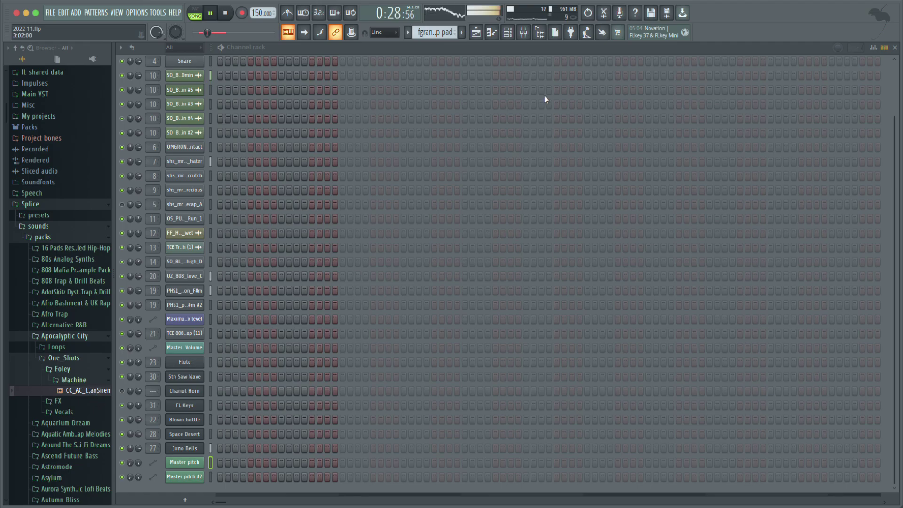
Show the Playlist, audition Apocalyptic City's vocal one-shots, and restart song playback from bar 9.
key(F5)
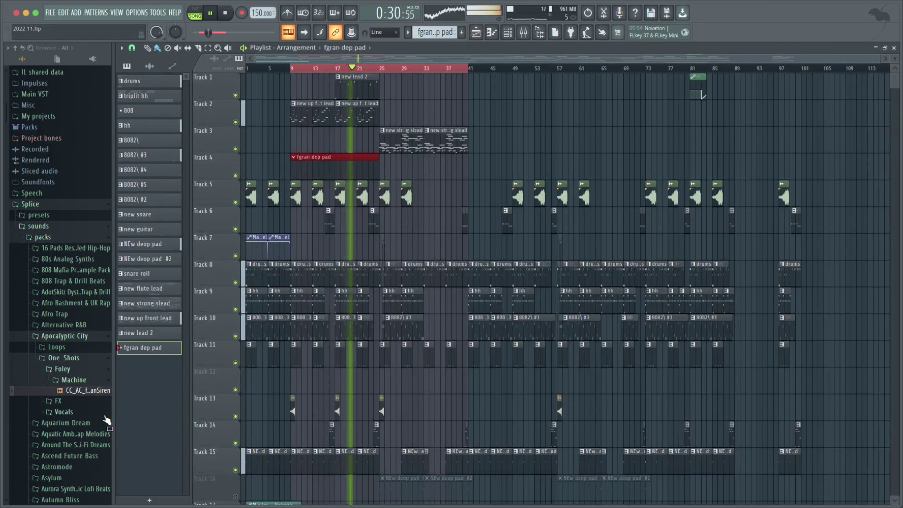
drag(89, 392, 90, 470)
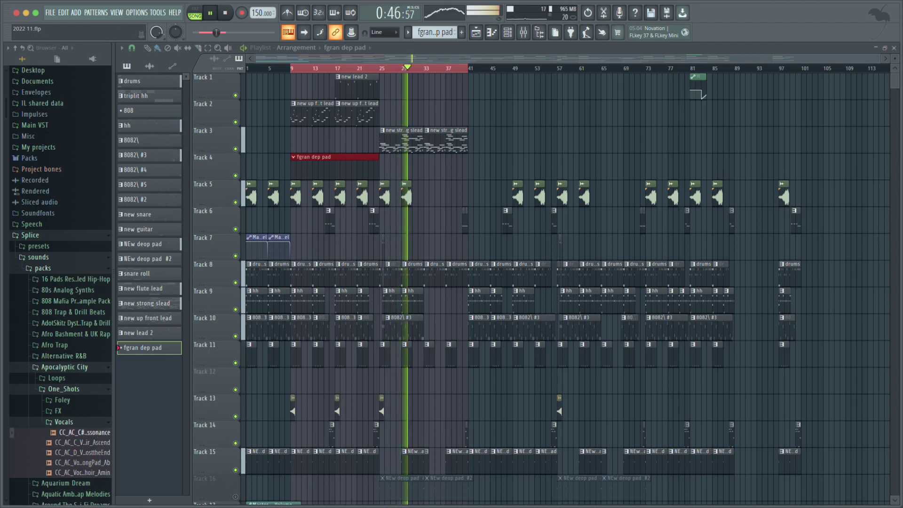
click(306, 69)
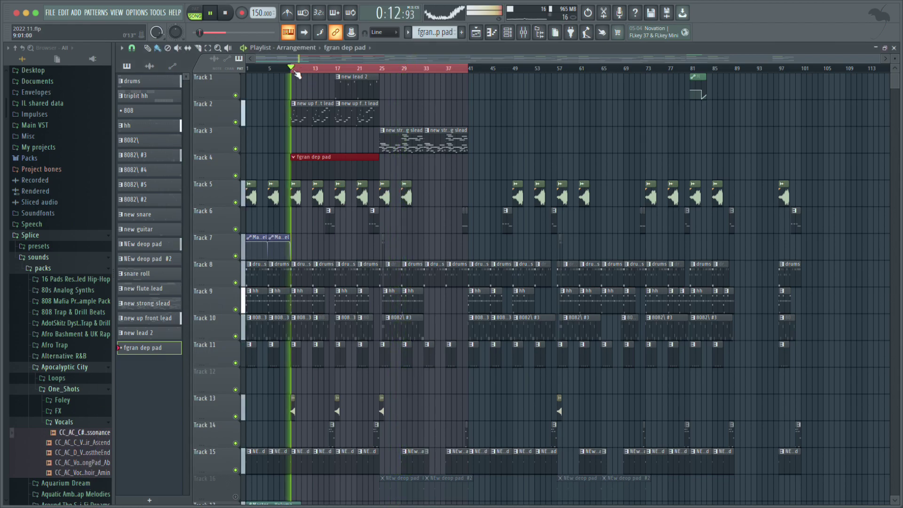
Look through the mixed list of projects and samples, auditioning SOUTHSIDExPVLACE_hihat_controzza and RU_AH_vocal_ambient_choir_stab_Dmin with the beat.
scroll(46, 98, up, 4)
click(38, 84)
scroll(54, 221, down, 10)
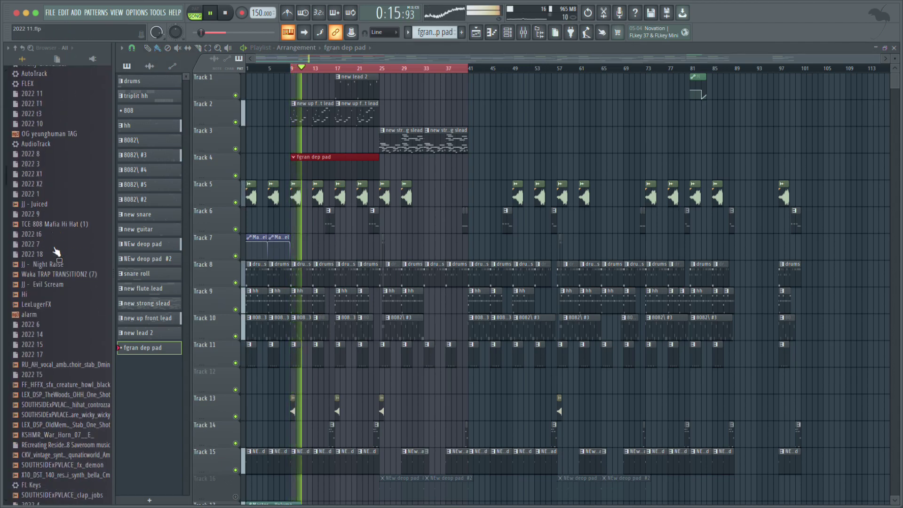
key(space)
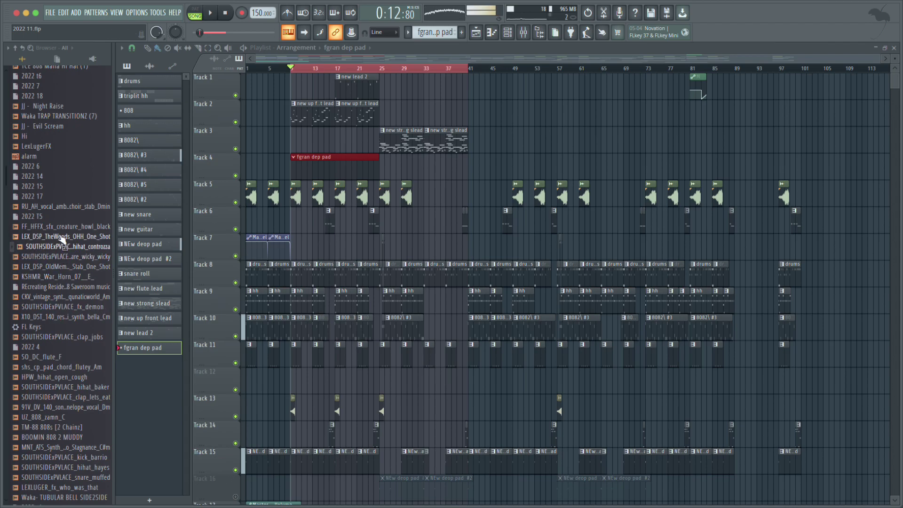
drag(63, 229, 79, 202)
key(space)
key(space)
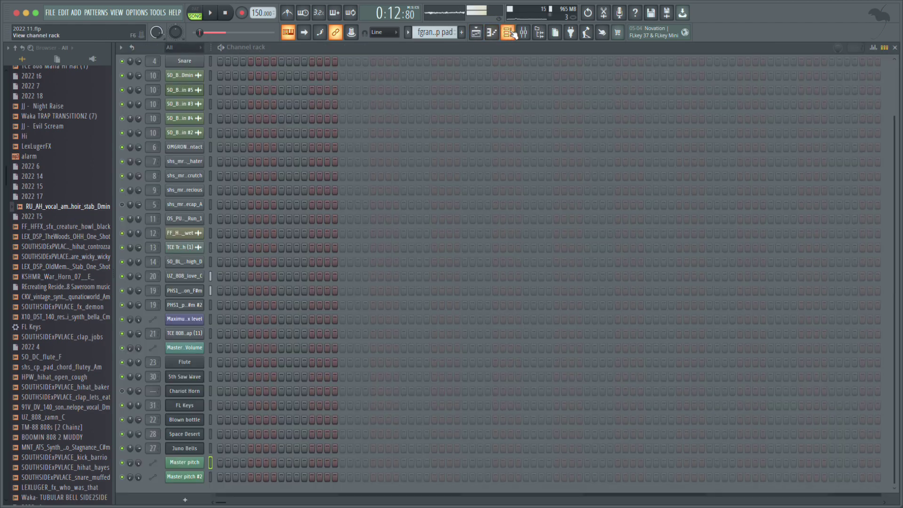
Load RU_AH_vocal_ambient_choir_stab_Dmin as a new channel in the Channel rack and open its Piano roll.
key(F6)
drag(13, 211, 209, 487)
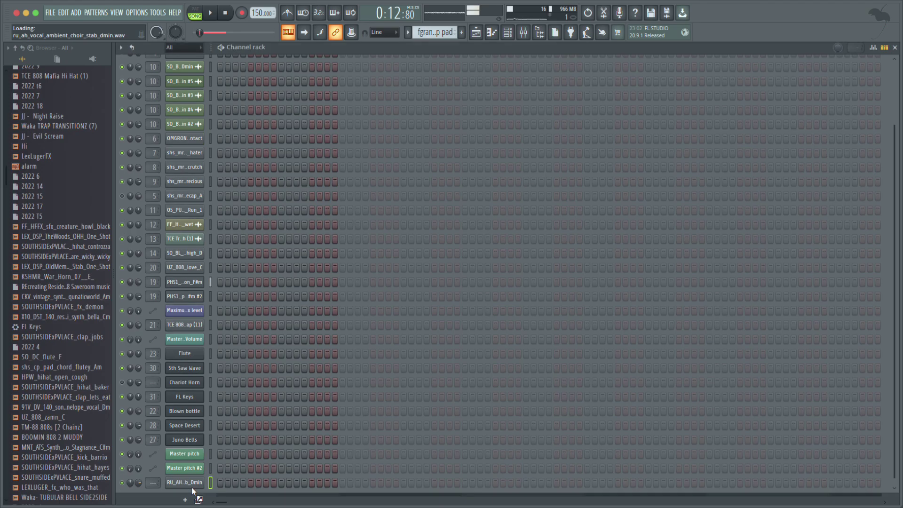
key(space)
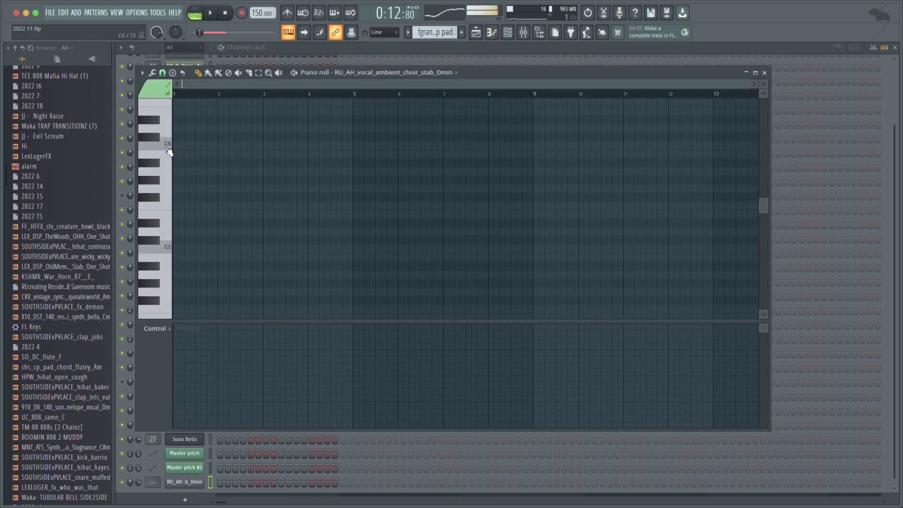
key(space)
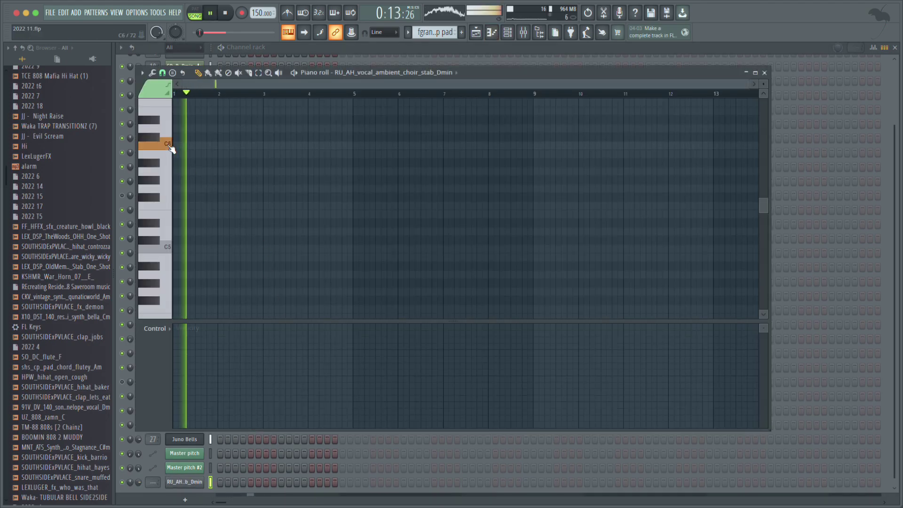
Draw a long C5 choir note at the start of bar 1 and audition it with the song.
click(179, 128)
drag(126, 124, 77, 243)
key(space)
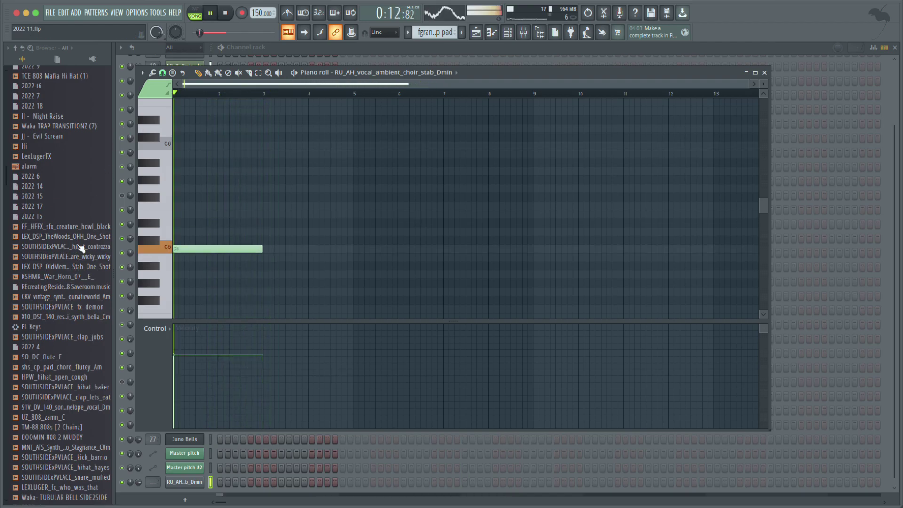
key(space)
key(space)
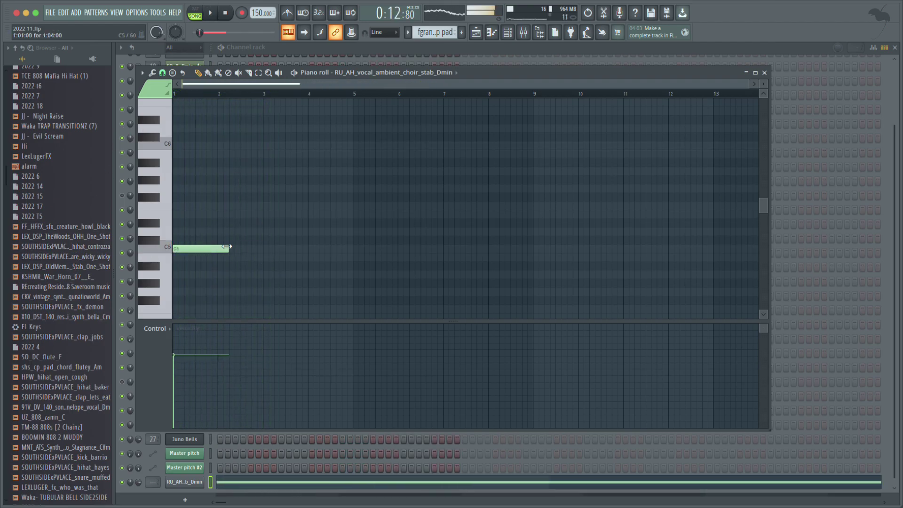
Shorten the first C5 choir note and place matching C5 notes at the start of bars 2, 3 and 4.
key(space)
drag(197, 248, 212, 246)
click(241, 248)
right_click(218, 248)
drag(241, 248, 225, 248)
click(265, 248)
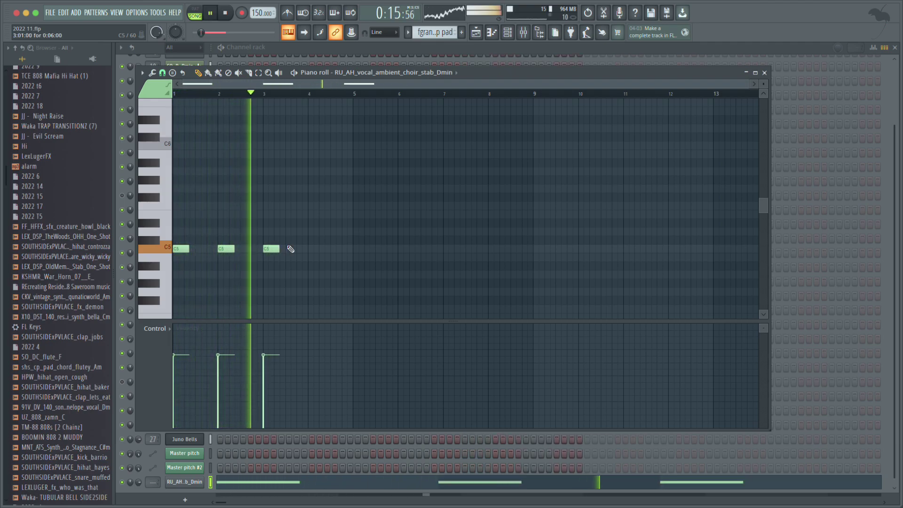
click(313, 247)
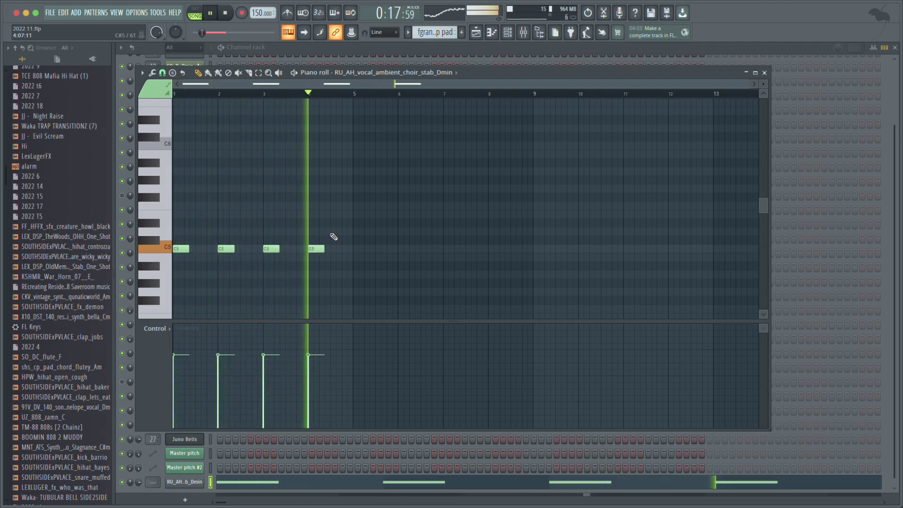
Try a G5 note halfway through bar 1 and a C6 note at its start, removing each after listening.
click(200, 189)
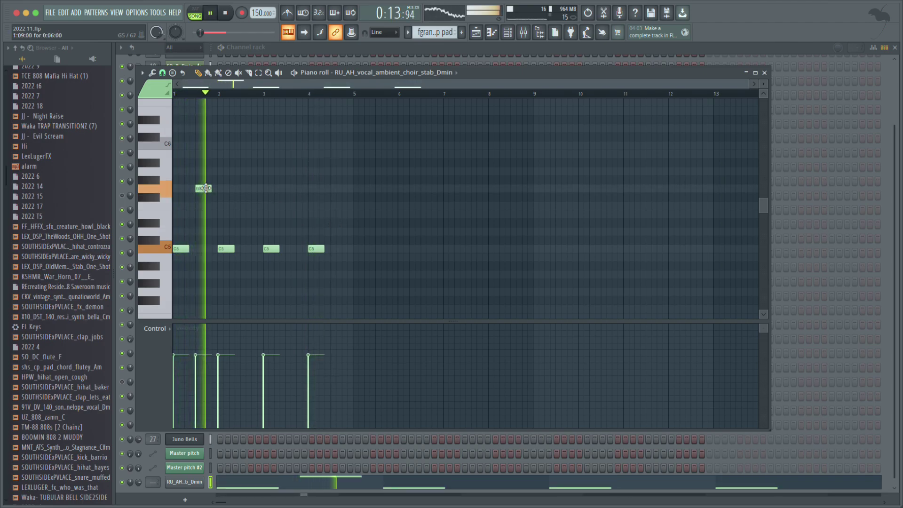
right_click(205, 188)
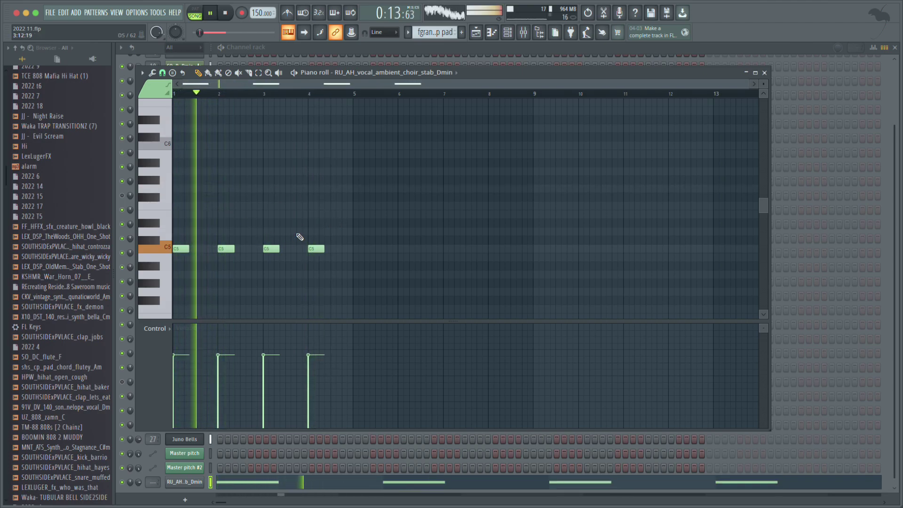
key(space)
click(151, 138)
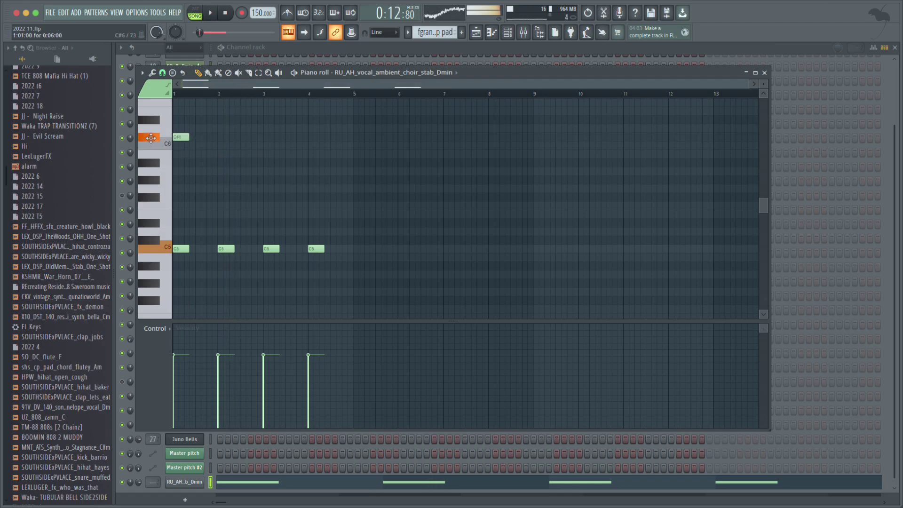
click(145, 145)
key(space)
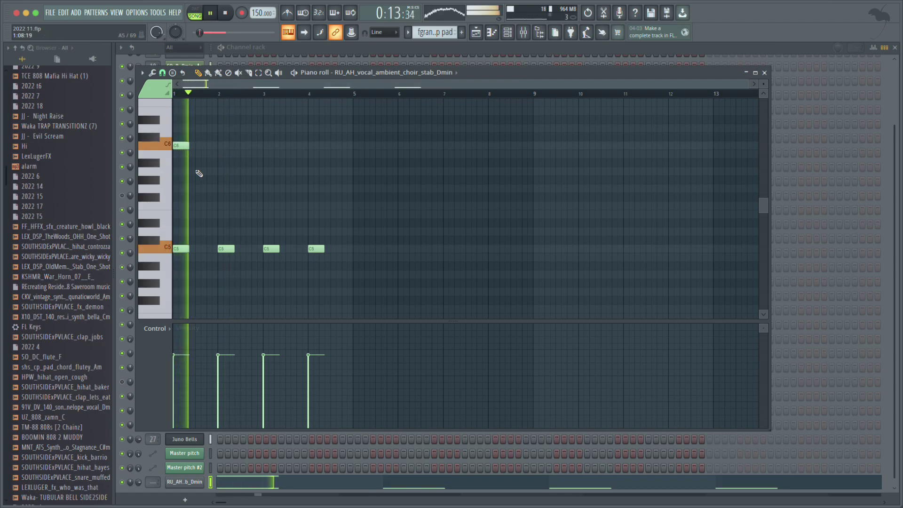
right_click(188, 147)
key(space)
key(space)
Add short G4, F4 and G4 notes after the first C5 choir note in bar 1 and listen to the melody.
click(188, 292)
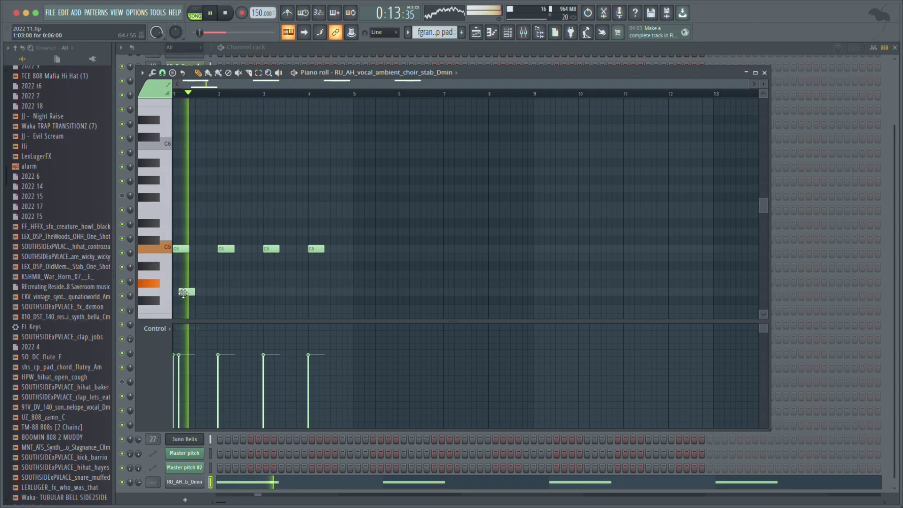
click(206, 308)
key(space)
click(216, 290)
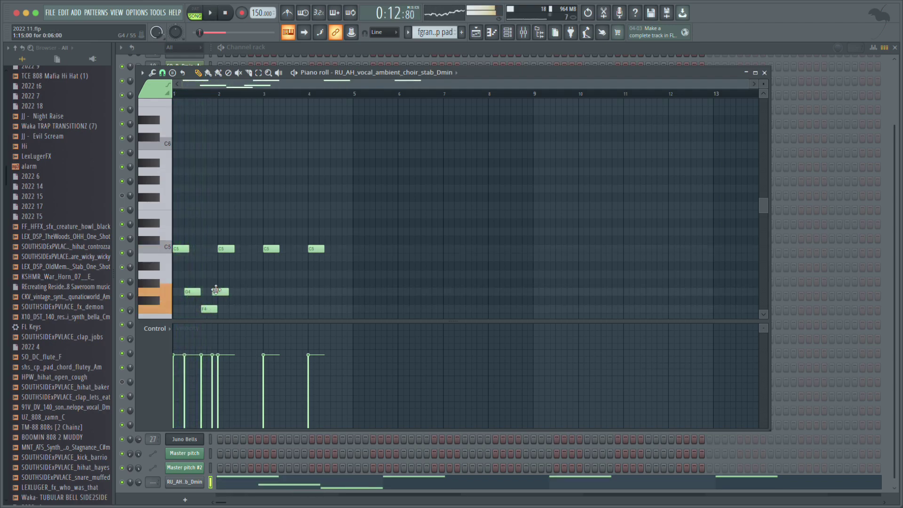
key(space)
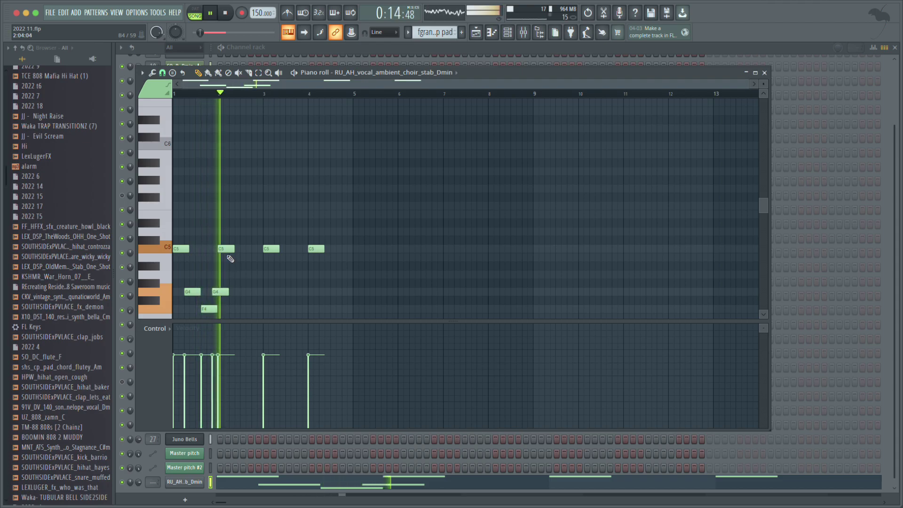
Delete all the choir stab notes from the Piano roll and stop playback.
right_click(227, 248)
right_click(192, 291)
right_click(209, 308)
right_click(181, 248)
right_click(220, 291)
right_click(271, 248)
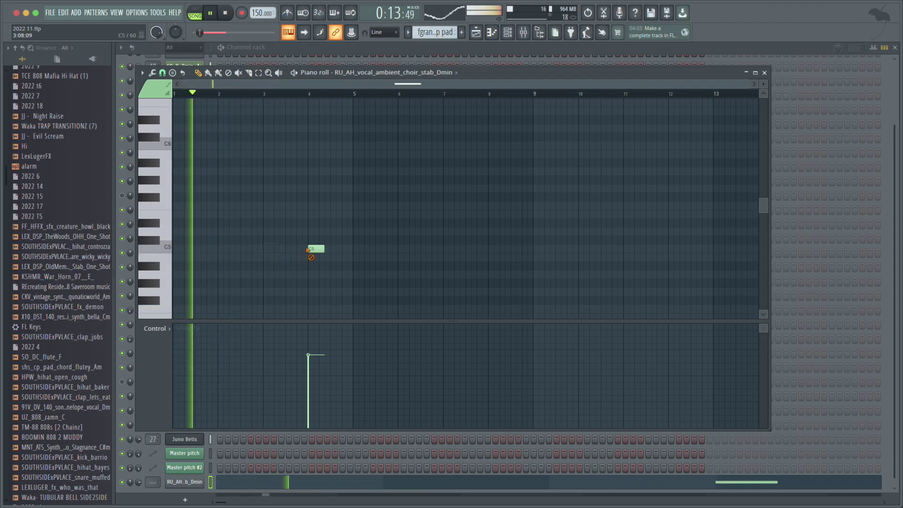
right_click(316, 248)
key(space)
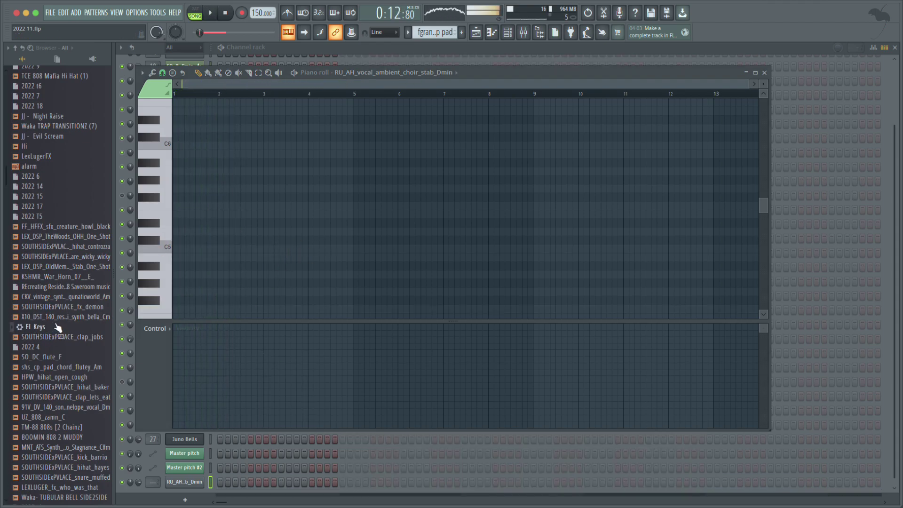
Audition SOUTHSIDExPVLACE_fx_demon and load it into the choir stab's channel as its replacement.
click(66, 308)
key(space)
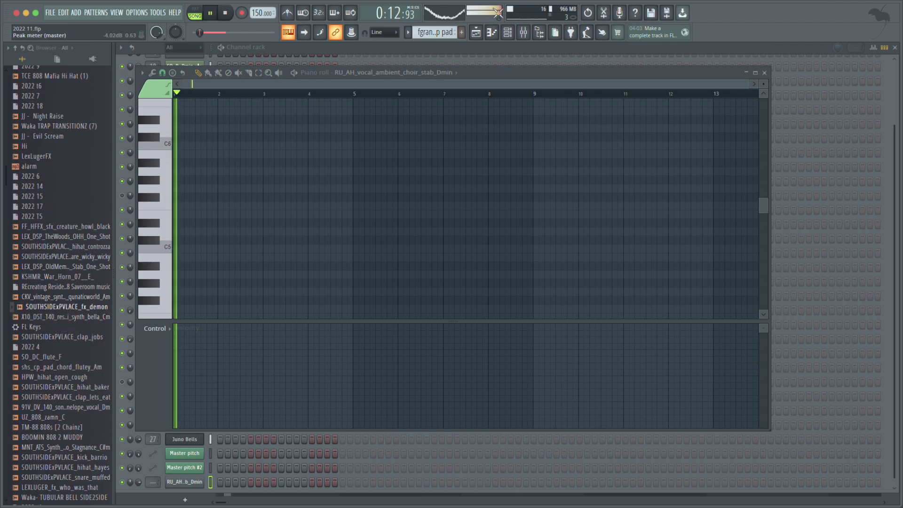
key(F7)
drag(100, 316, 182, 483)
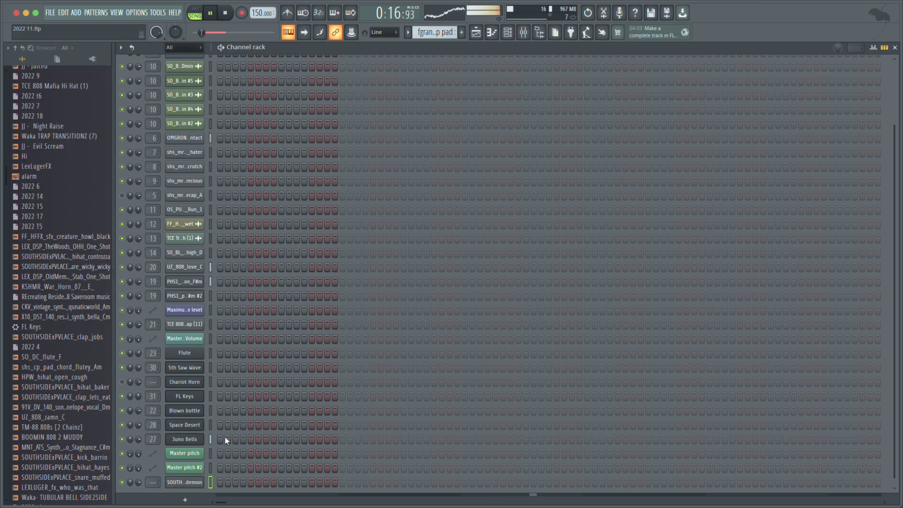
Open the fx_demon channel's Piano roll and place a short A5 note at the start of bar 1.
click(491, 33)
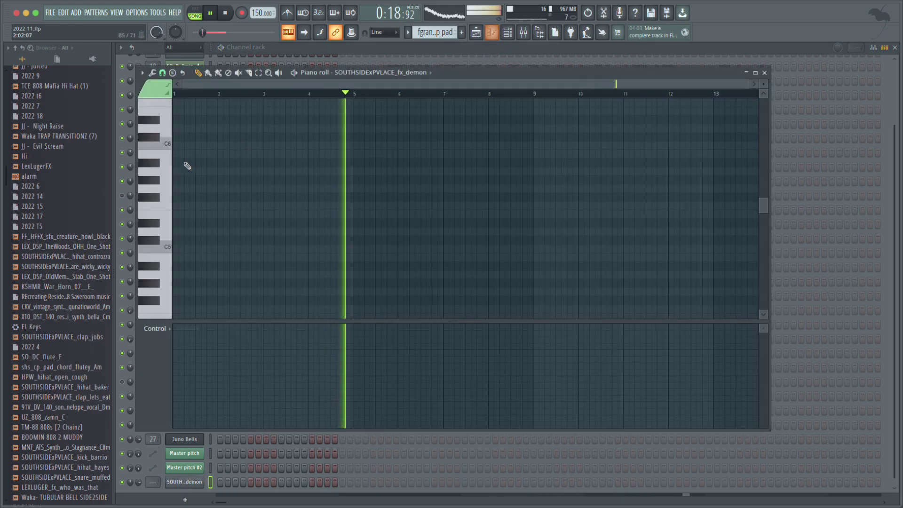
click(164, 189)
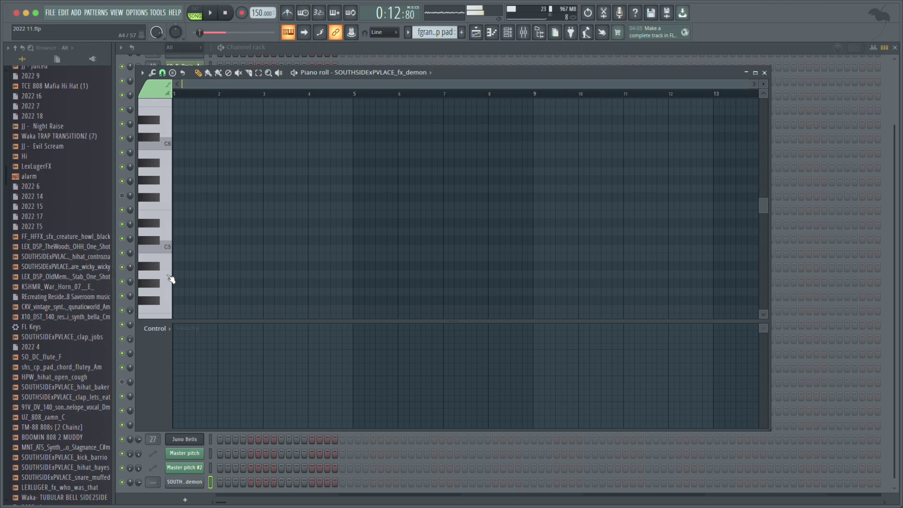
key(space)
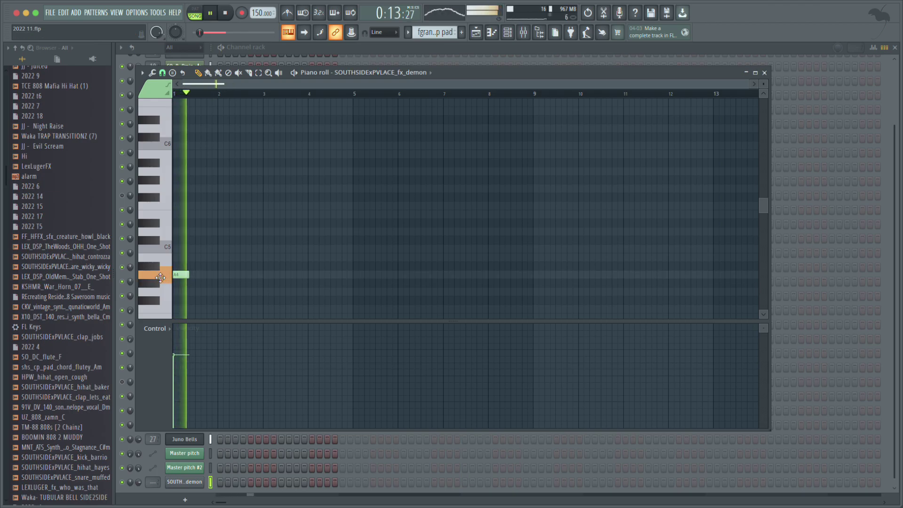
click(174, 172)
key(space)
key(space)
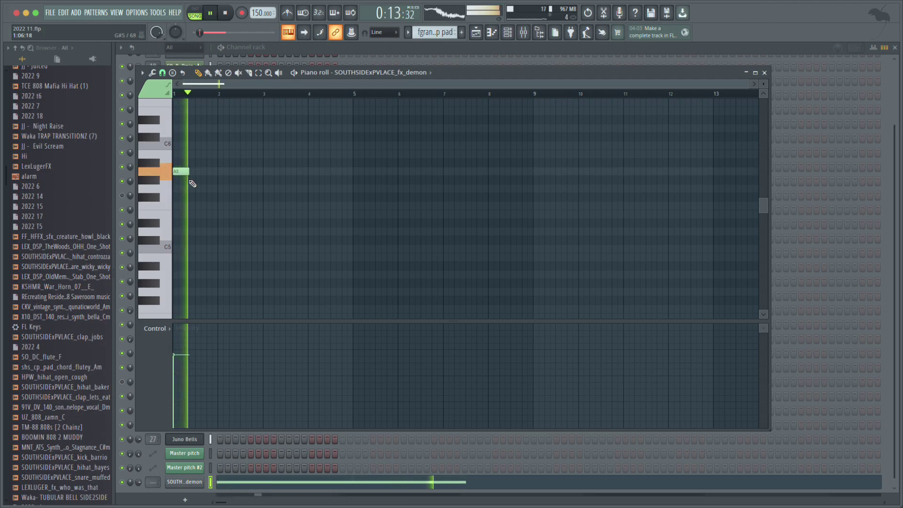
Add overlapping A#5 and B5 notes climbing from the A5 note in bar 1 and listen to the run.
key(space)
click(175, 162)
click(185, 154)
key(space)
key(space)
drag(190, 163, 195, 164)
key(space)
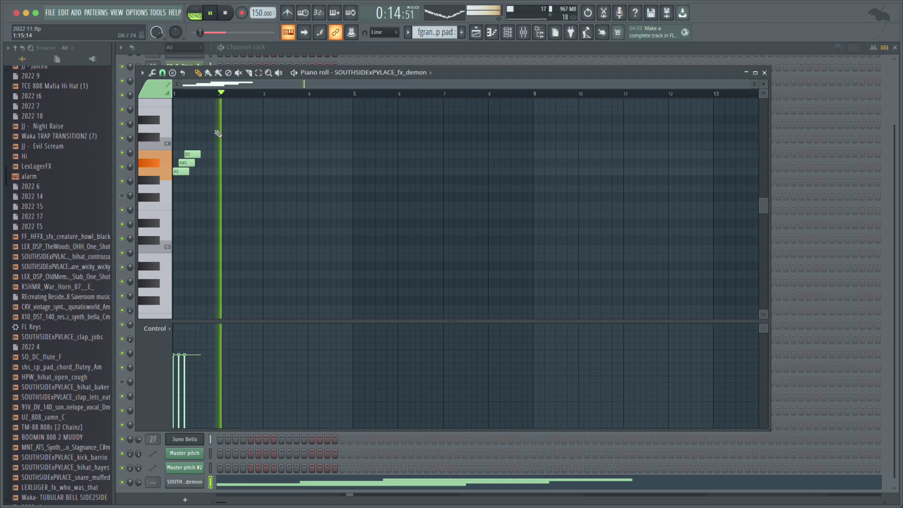
key(space)
Place a D#6 note halfway through bar 1 instead of in bar 2, and close the Piano roll.
click(236, 119)
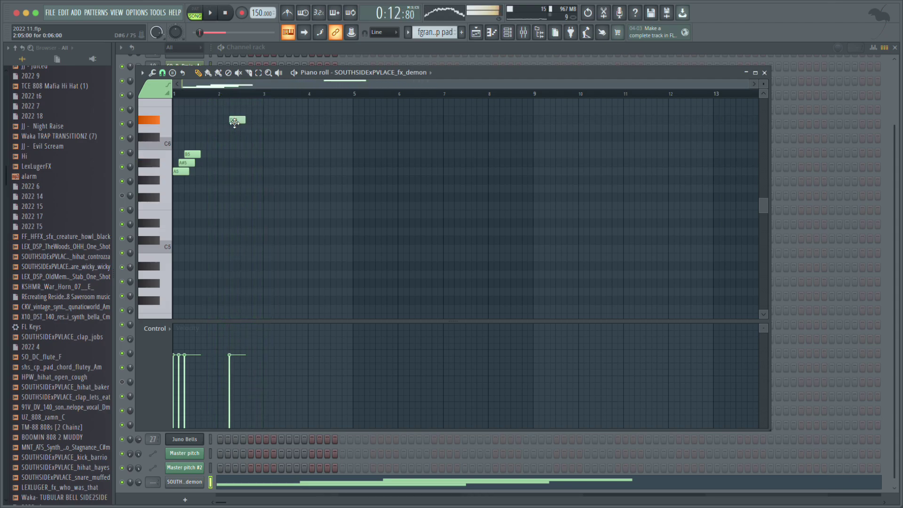
right_click(239, 119)
key(space)
click(203, 120)
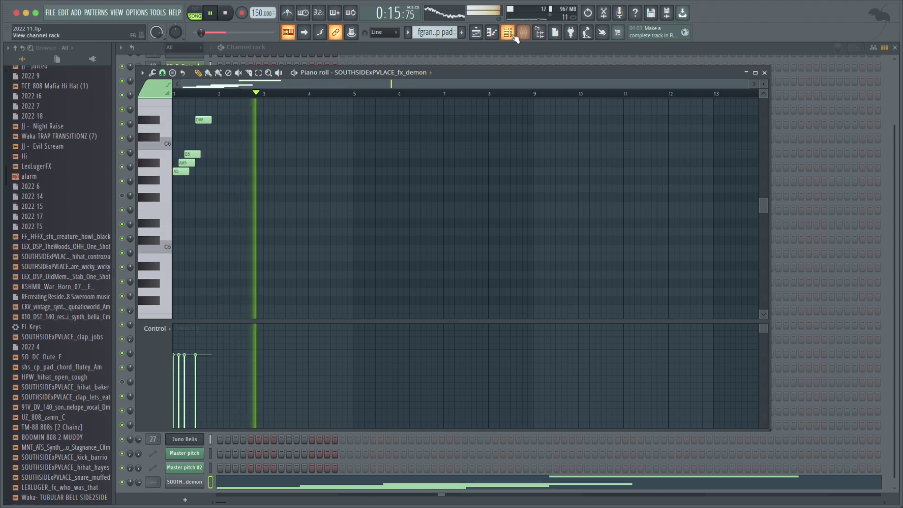
key(F7)
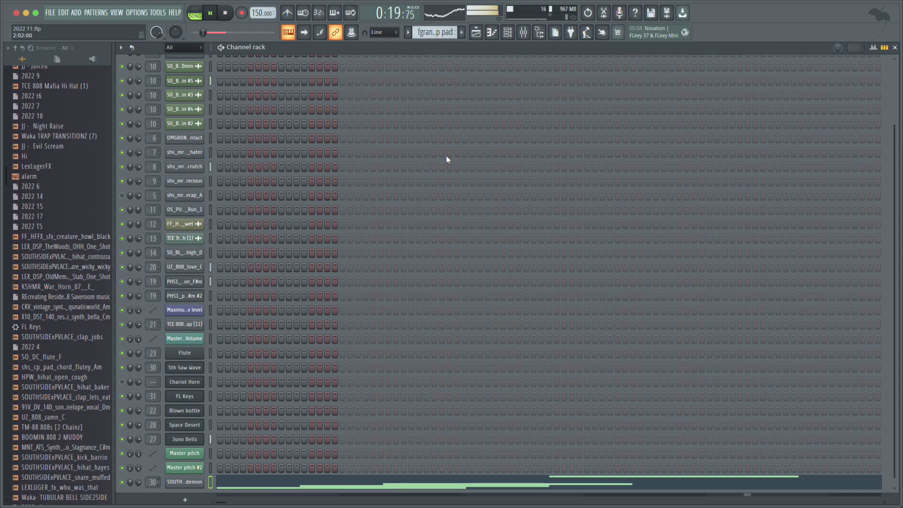
Route the fx_demon channel to mixer insert 32 and load ValhallaSupermassive and Fruity parametric EQ 2 on it.
click(522, 34)
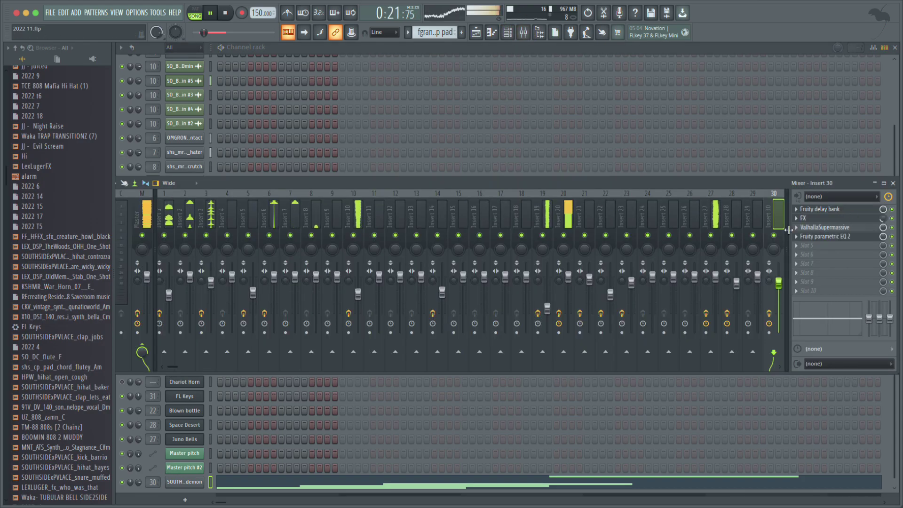
click(509, 35)
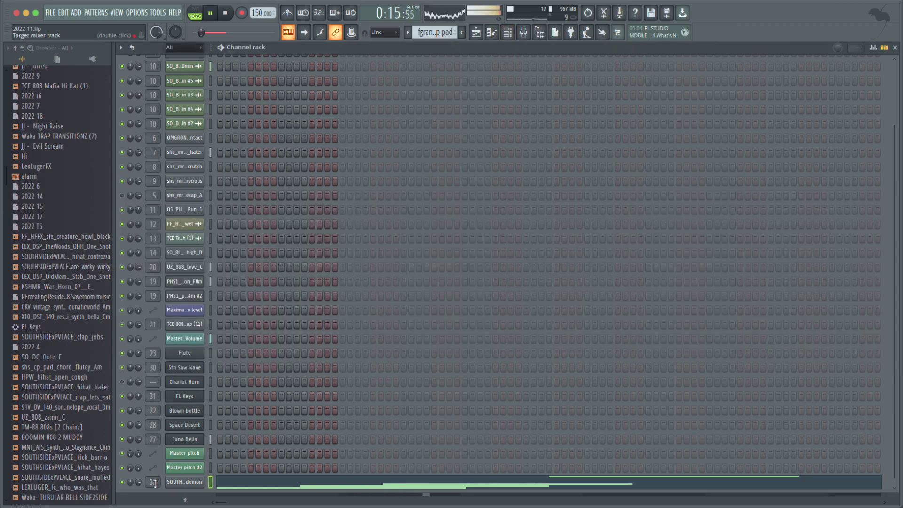
click(523, 33)
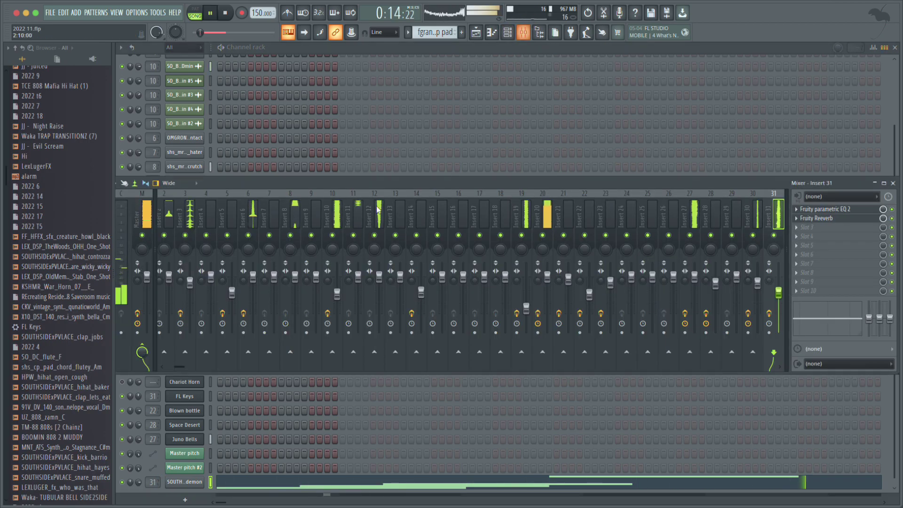
scroll(150, 482, up, 1)
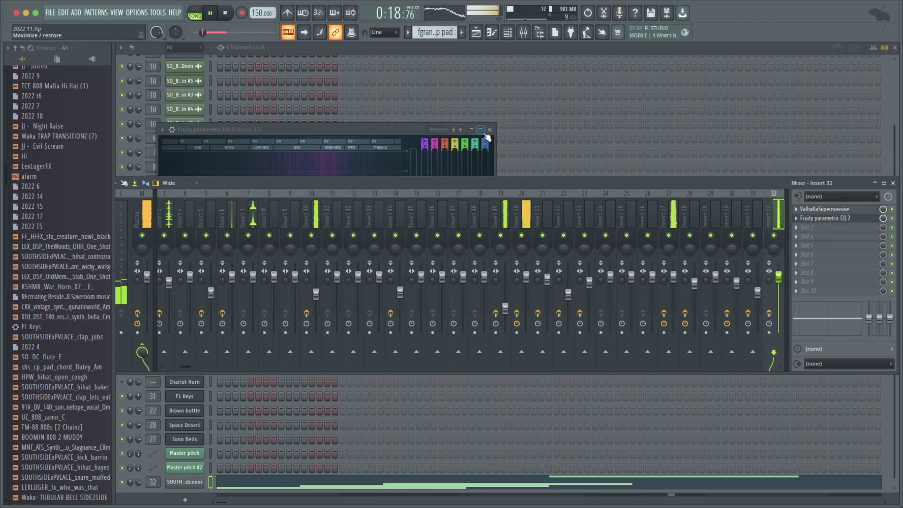
Apply the 20Hz + 18kHz cut preset in insert 32's EQ, raise the band 1 high-pass into the upper mids, and listen.
click(461, 130)
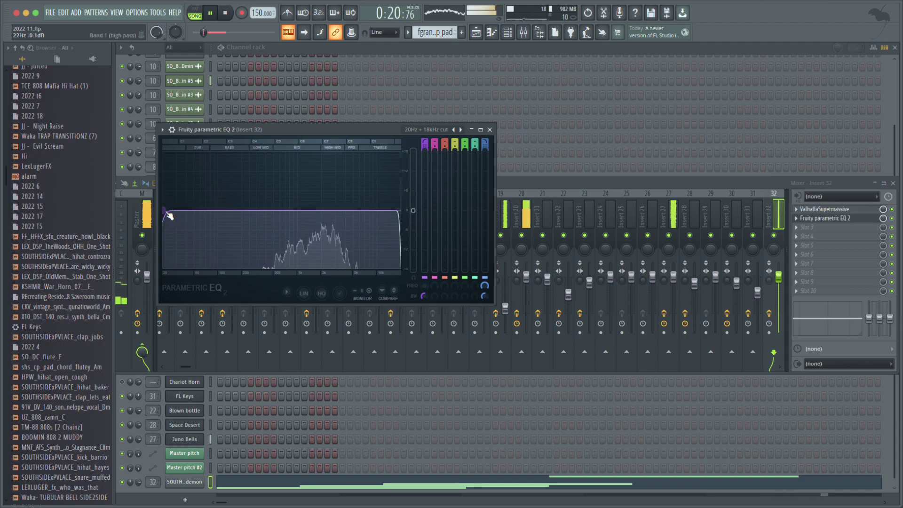
drag(168, 215, 306, 210)
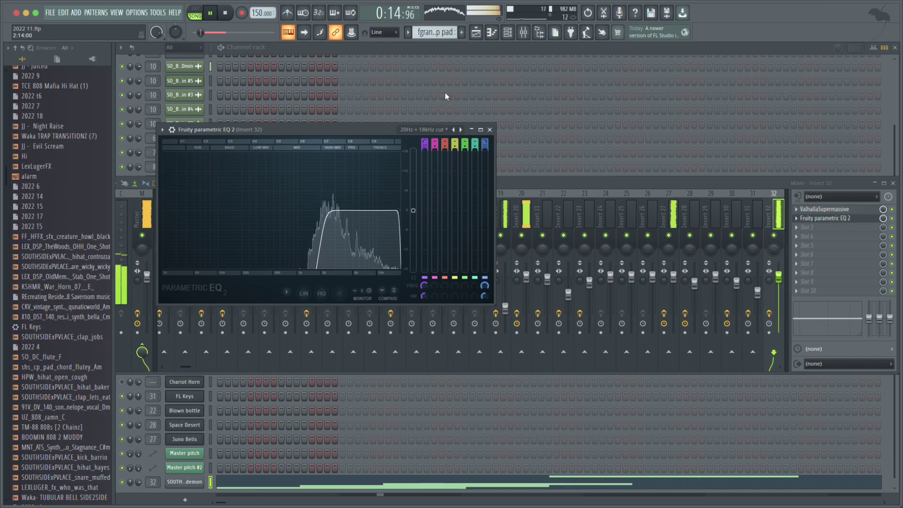
key(space)
key(space)
key(space)
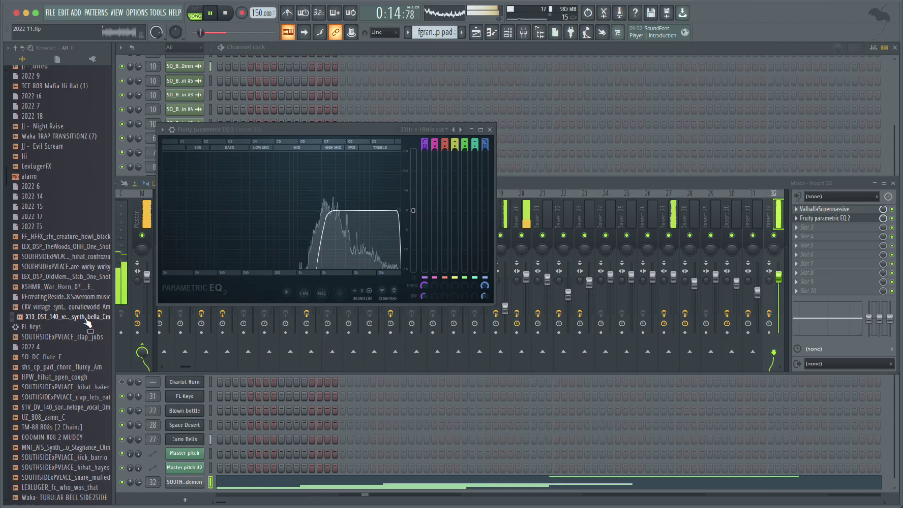
Audition RU_AH_synth_lofi_crystal_Bmin, load it into the fx_demon channel as its replacement, and play it with the beat.
key(space)
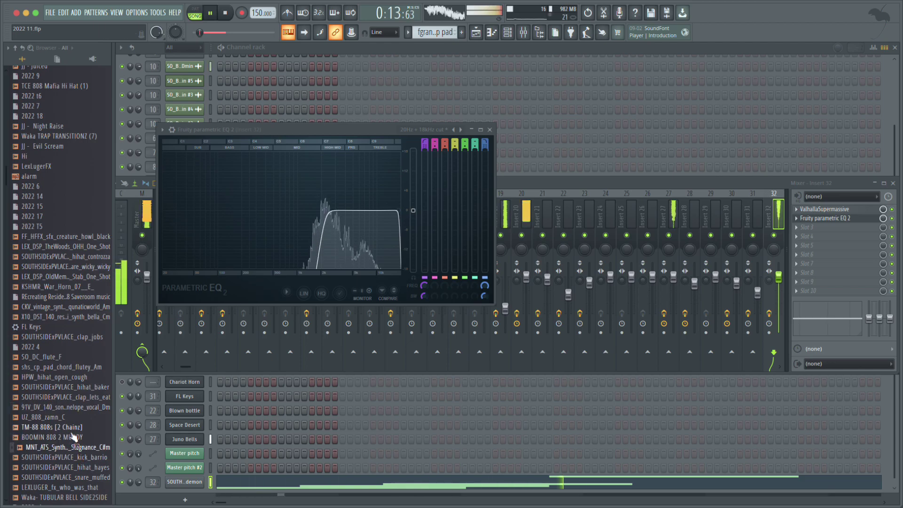
key(space)
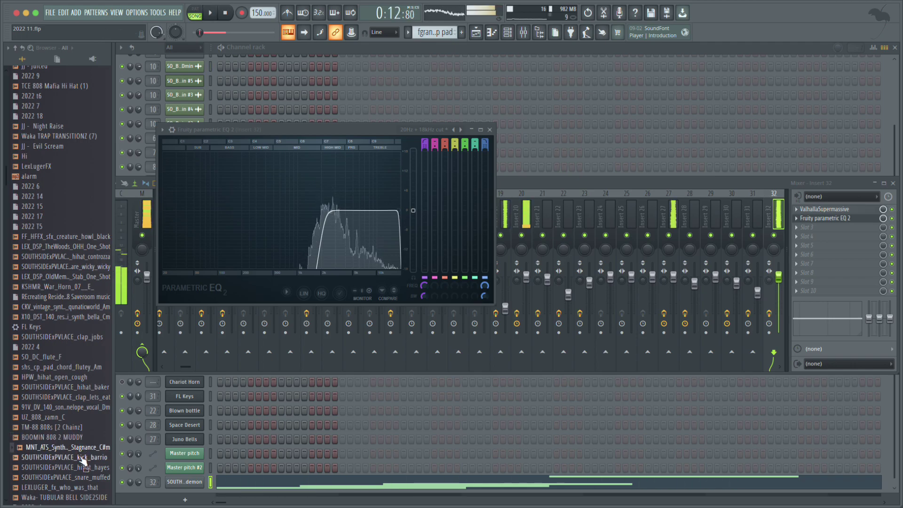
scroll(89, 471, down, 2)
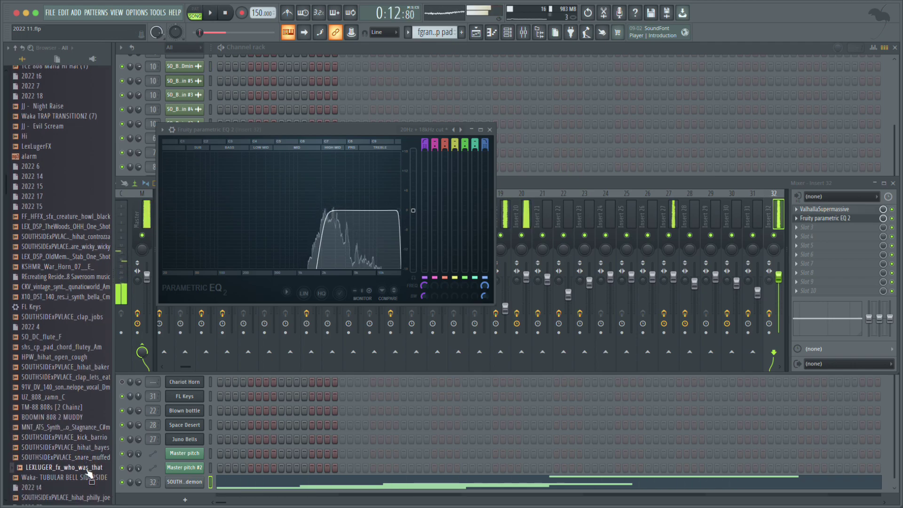
scroll(89, 470, down, 13)
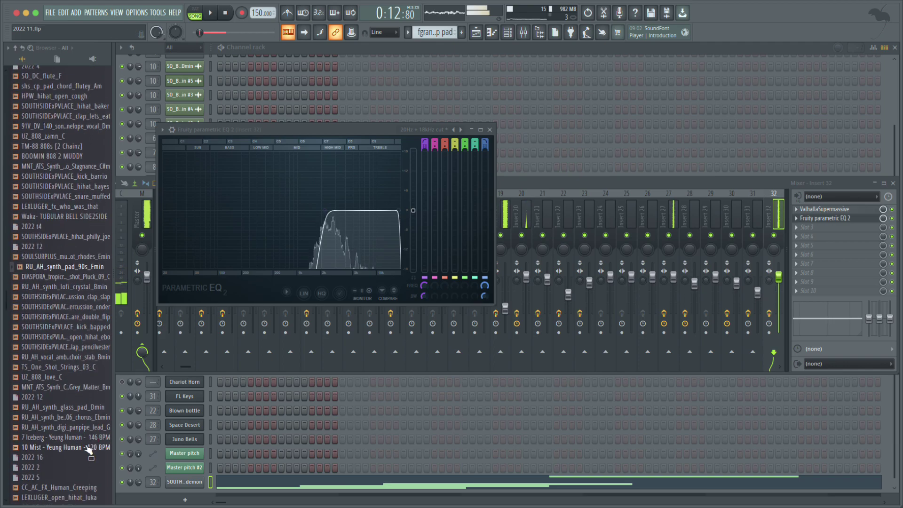
click(81, 286)
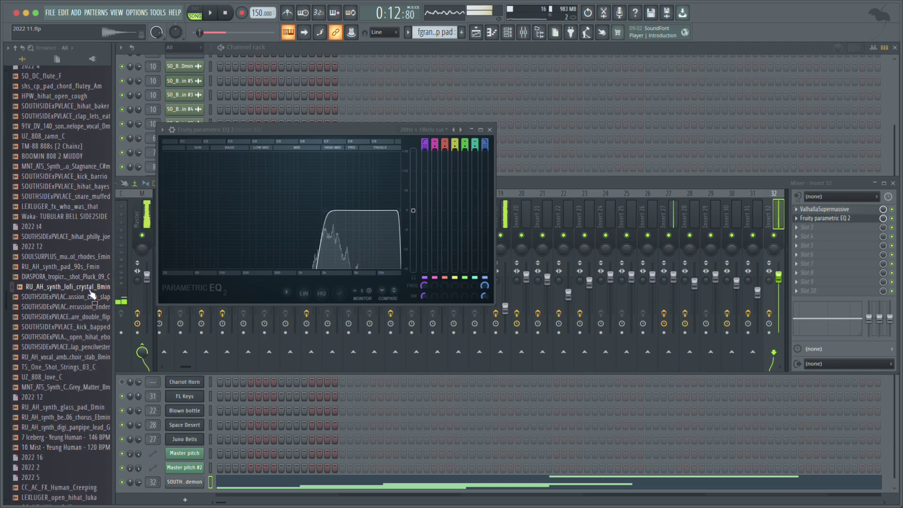
drag(98, 290, 213, 420)
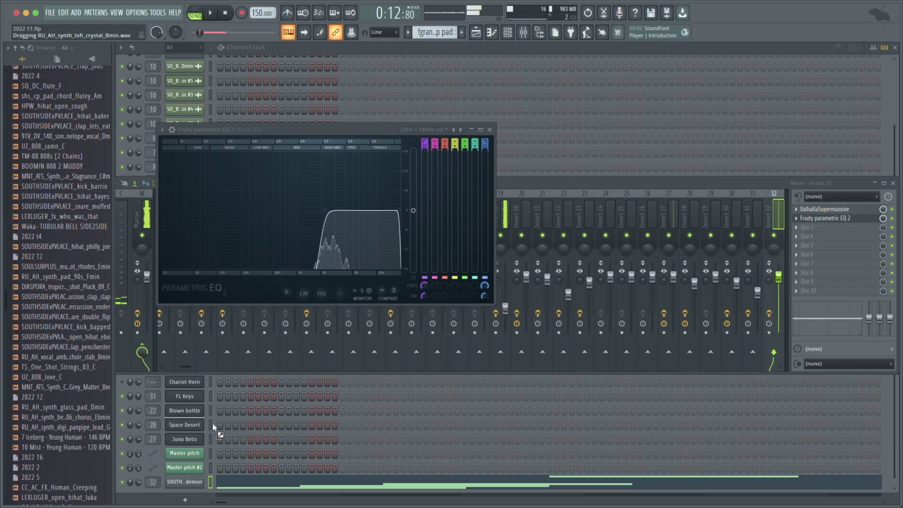
drag(186, 477, 189, 479)
key(space)
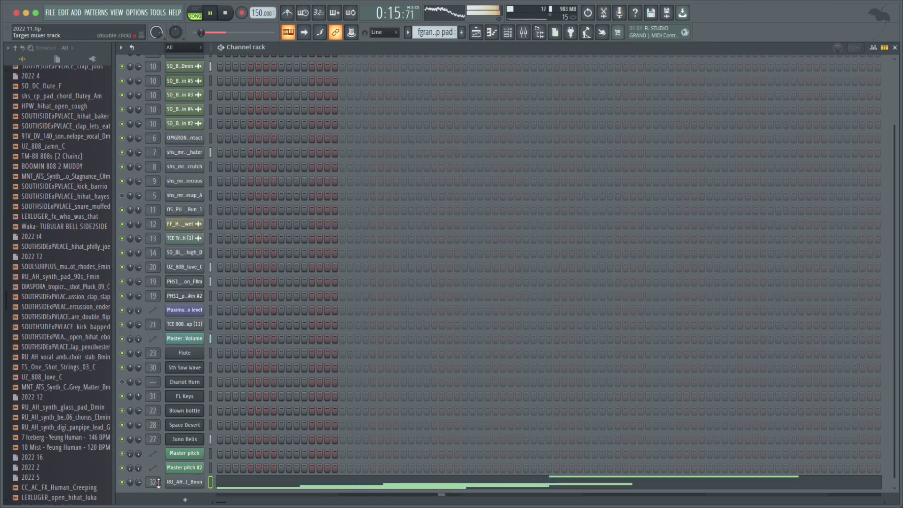
Bypass both effects on insert 32 and delete all notes in the lofi crystal channel's Piano roll.
click(525, 36)
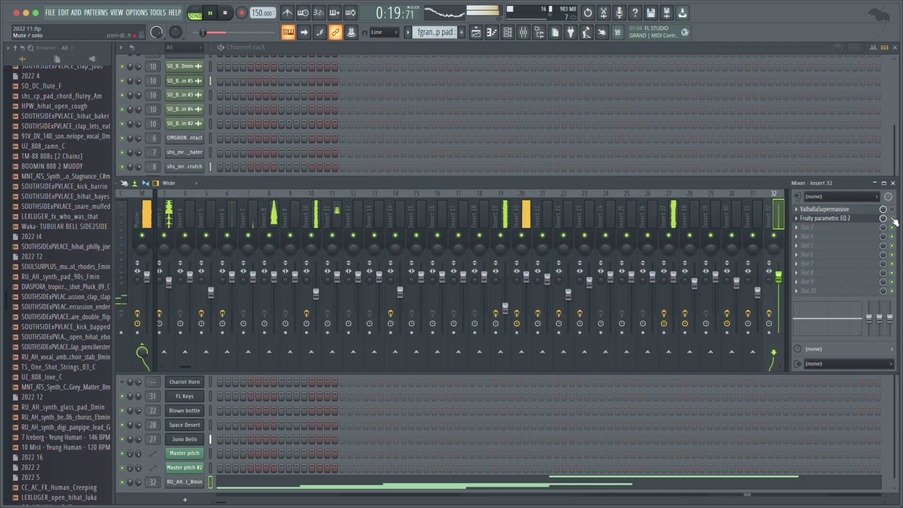
key(space)
click(237, 489)
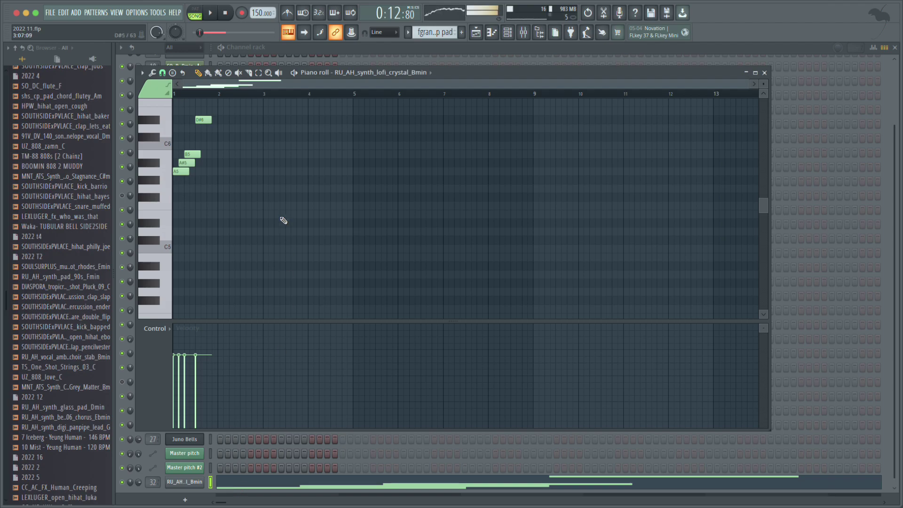
key(Delete)
Audition the lofi crystal sample at various pitches in octave 4 against the playing beat.
key(space)
click(164, 275)
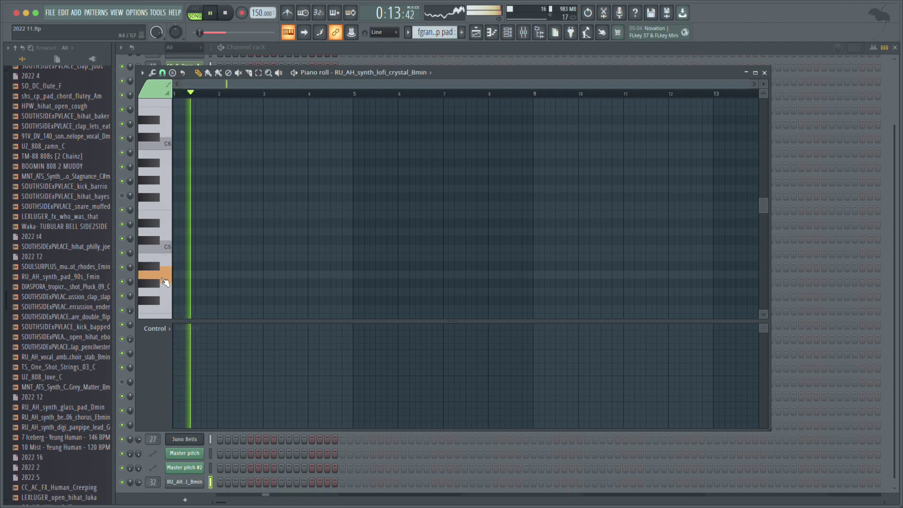
scroll(167, 280, down, 1)
key(space)
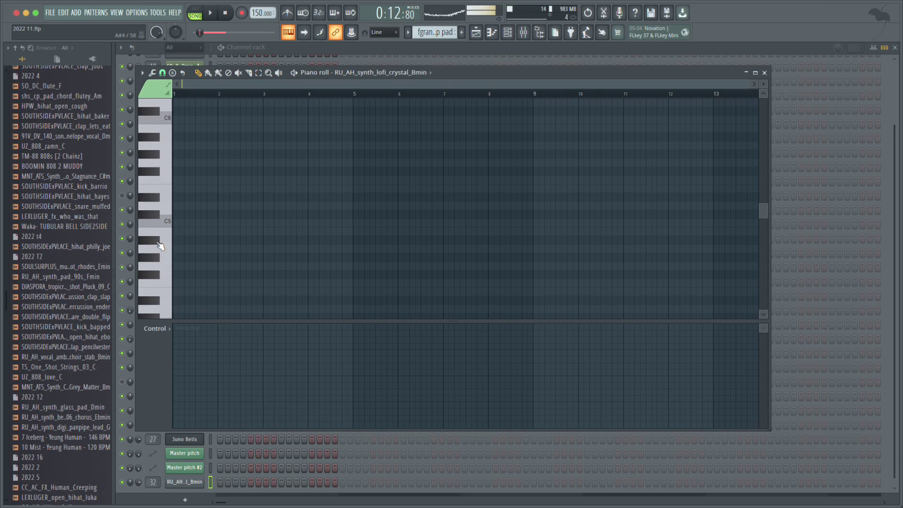
key(space)
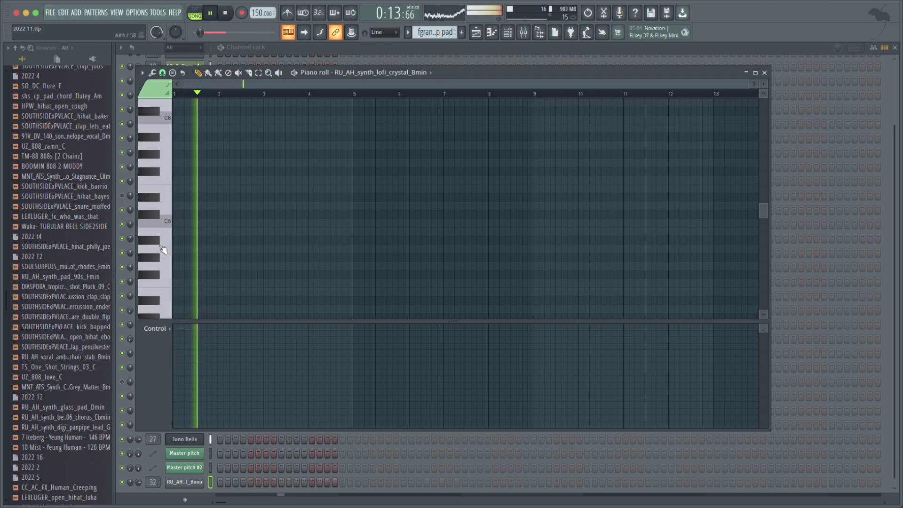
scroll(174, 222, down, 3)
key(space)
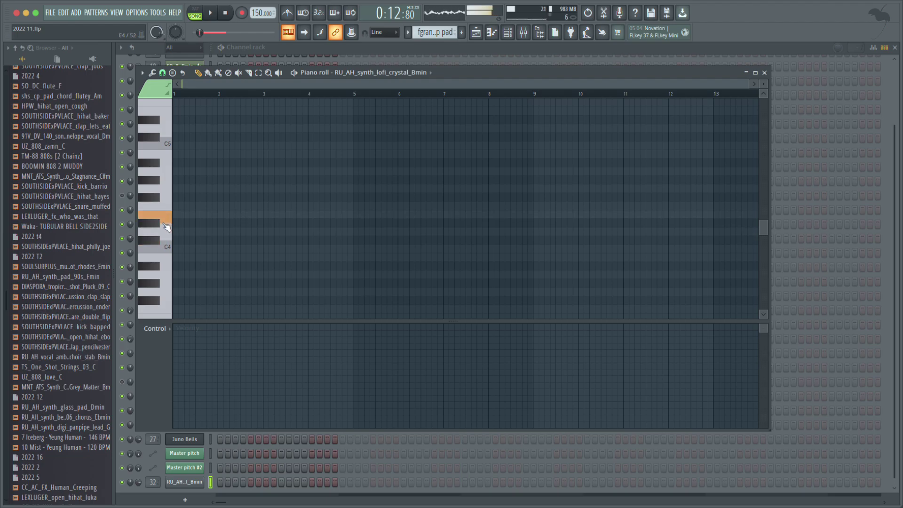
key(space)
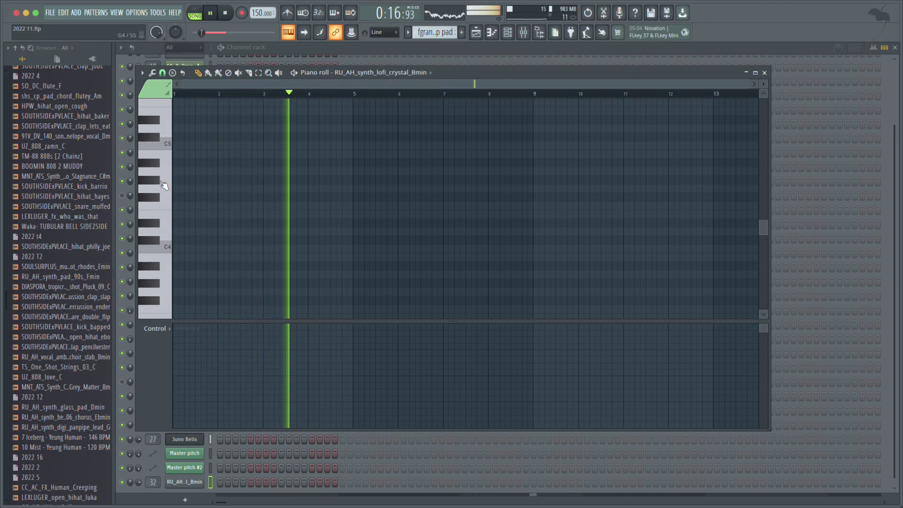
key(space)
key(space)
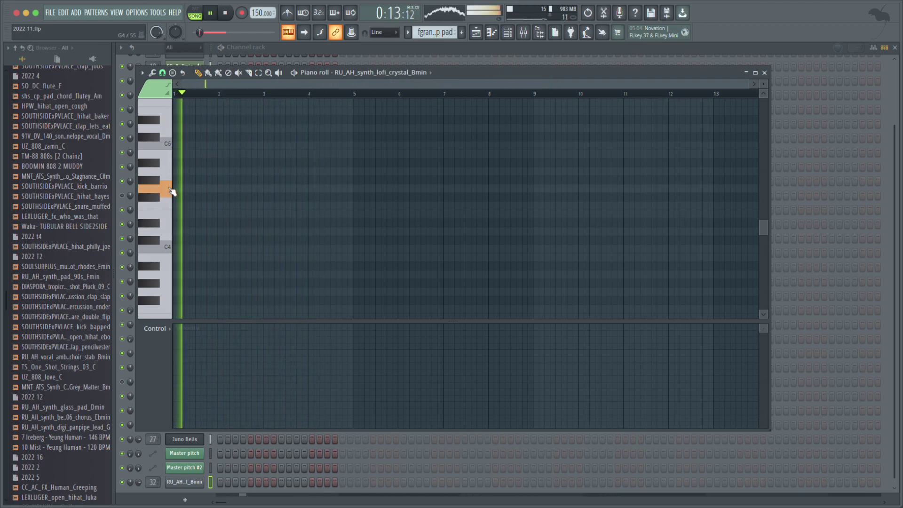
key(space)
key(space)
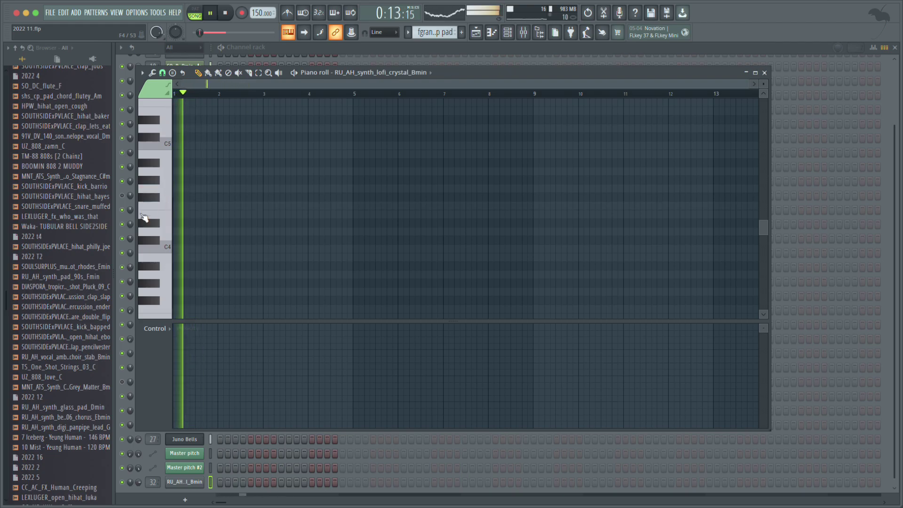
scroll(83, 357, down, 1)
key(space)
Audition more samples and load TS_One_Shot_Pad_22_Dm into the lofi crystal channel as its replacement, with its Piano roll open.
click(67, 407)
scroll(67, 411, down, 3)
click(64, 407)
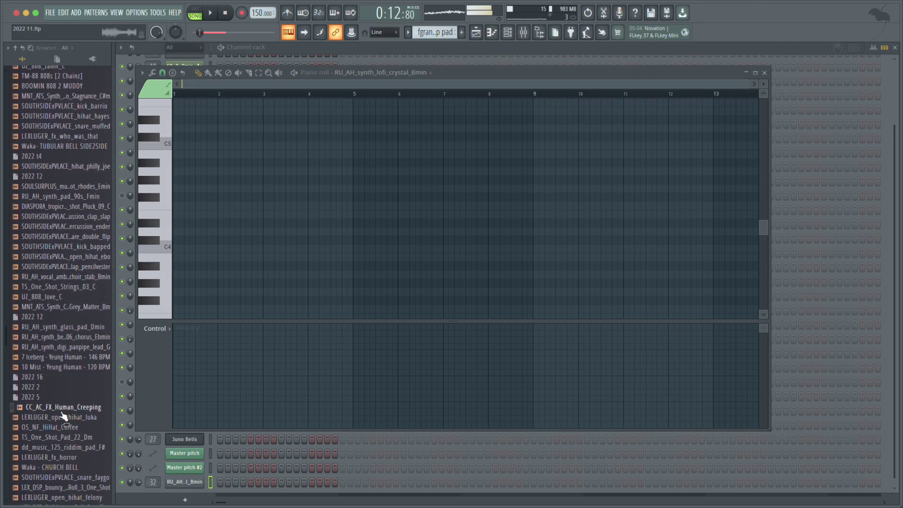
click(78, 439)
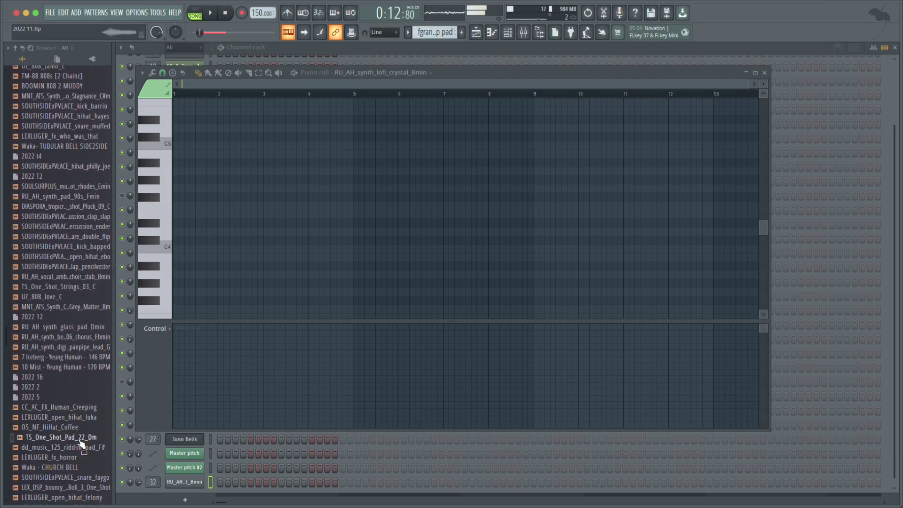
drag(85, 443, 177, 484)
key(space)
click(491, 32)
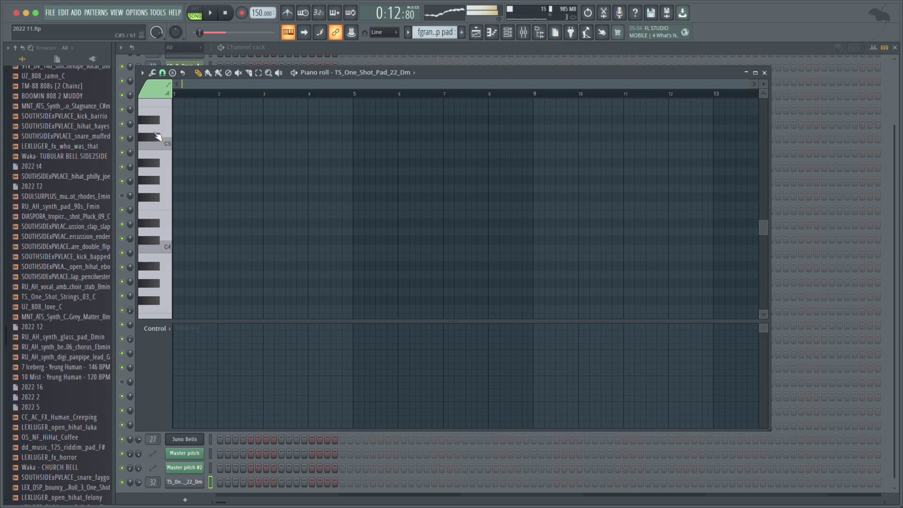
Place a C5 pad note at the start of bar 2 and remove the A4 note tried in bar 1.
click(168, 148)
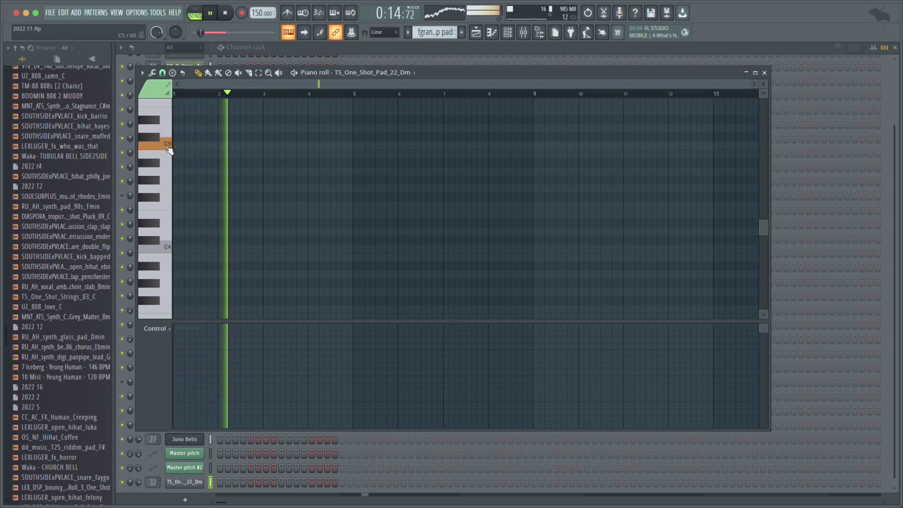
key(space)
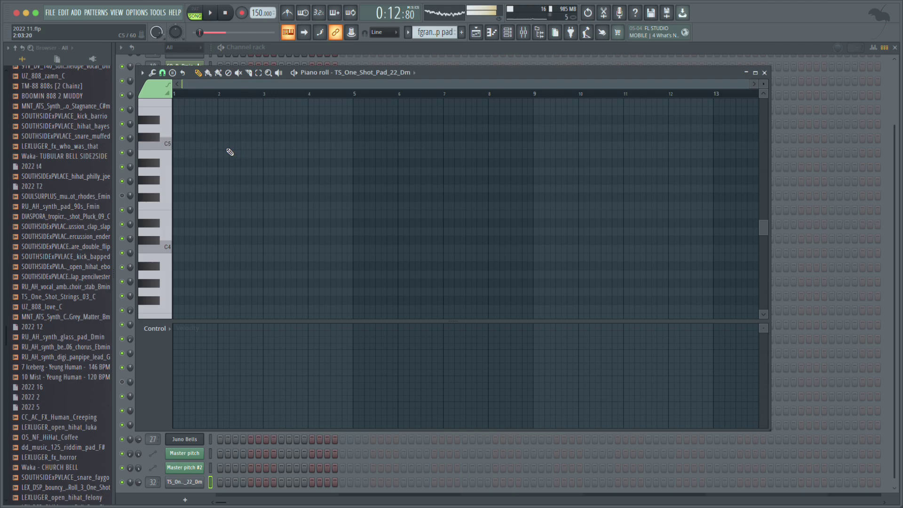
click(178, 170)
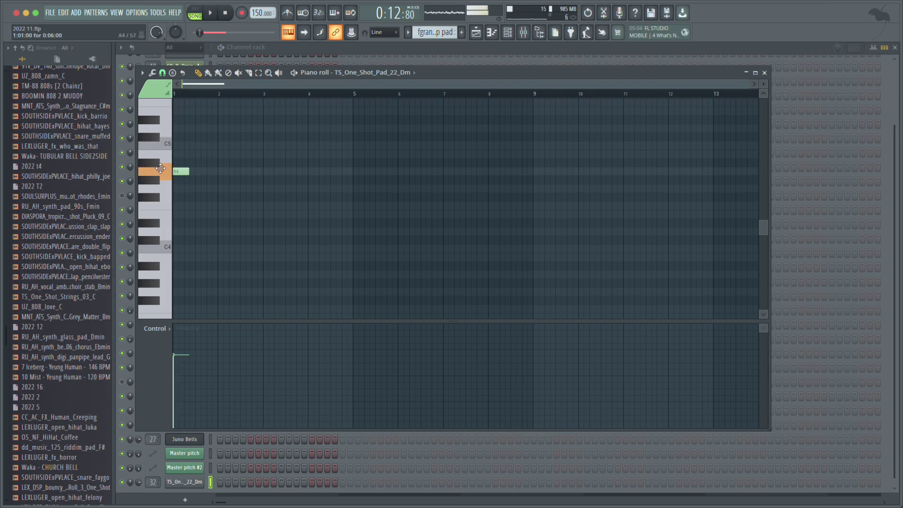
key(space)
click(229, 145)
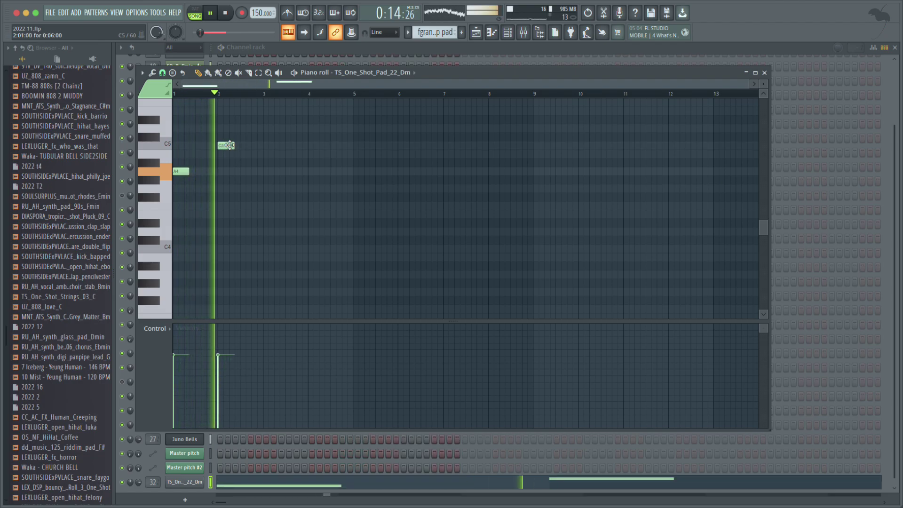
right_click(181, 171)
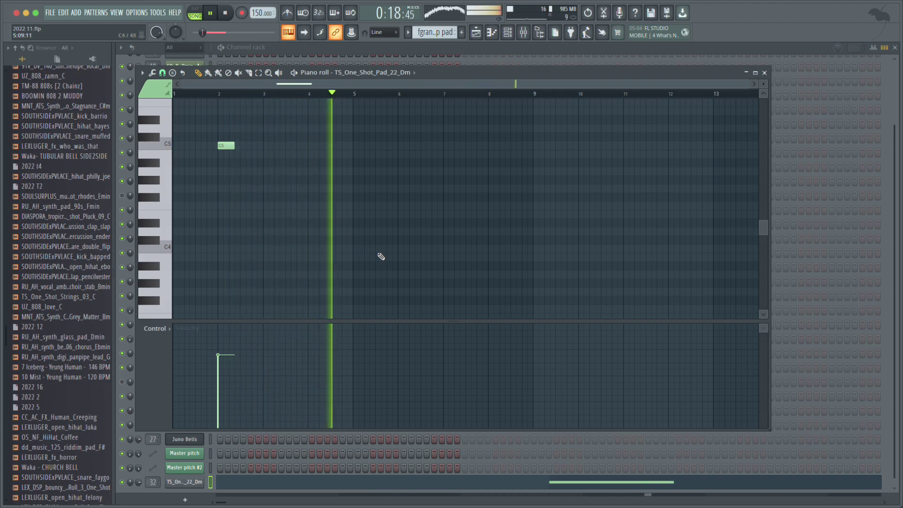
Place C4 and C5 pad notes together at the start of bar 6.
click(404, 248)
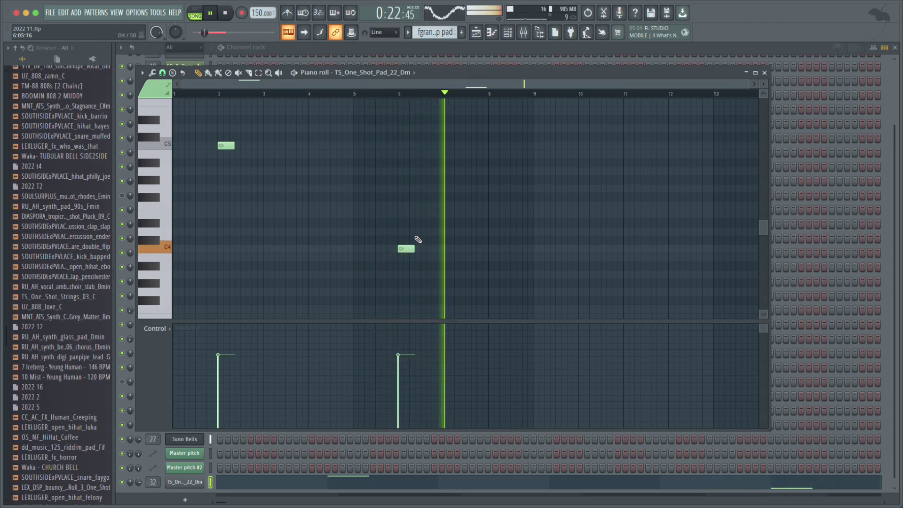
key(space)
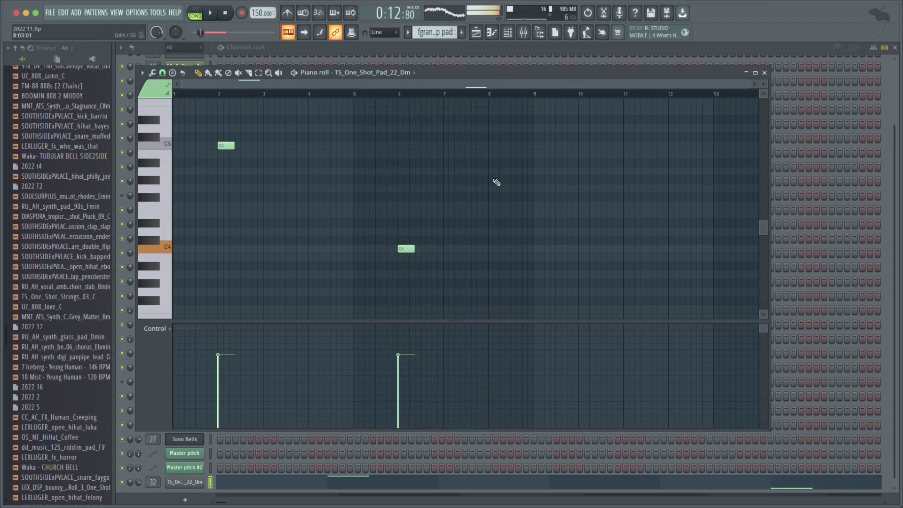
click(409, 143)
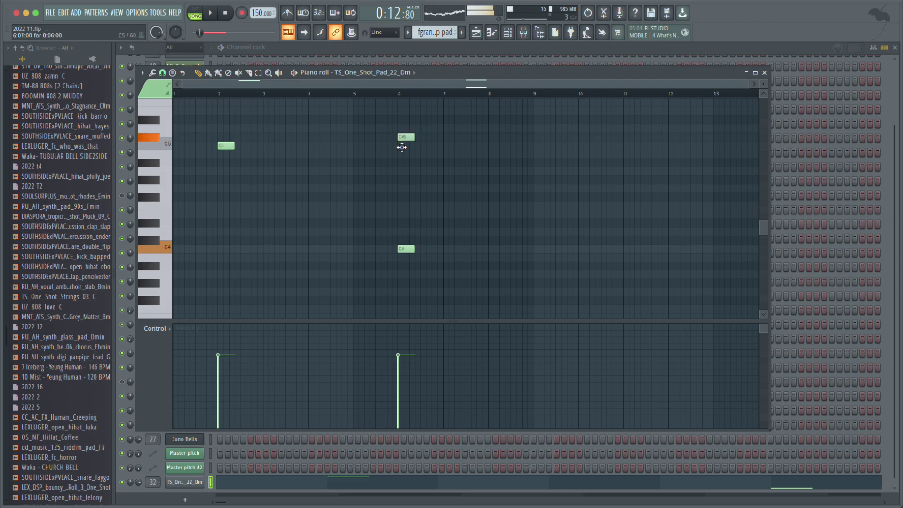
Select only the C4 note in bar 6 and lower its velocity to 44%.
drag(417, 192, 400, 257)
key(space)
drag(413, 350, 399, 381)
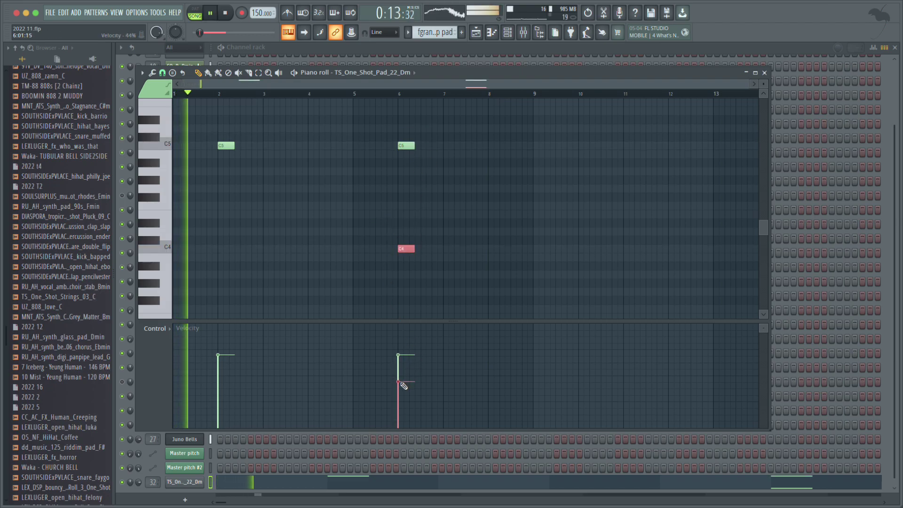
scroll(274, 127, up, 1)
scroll(273, 134, up, 3)
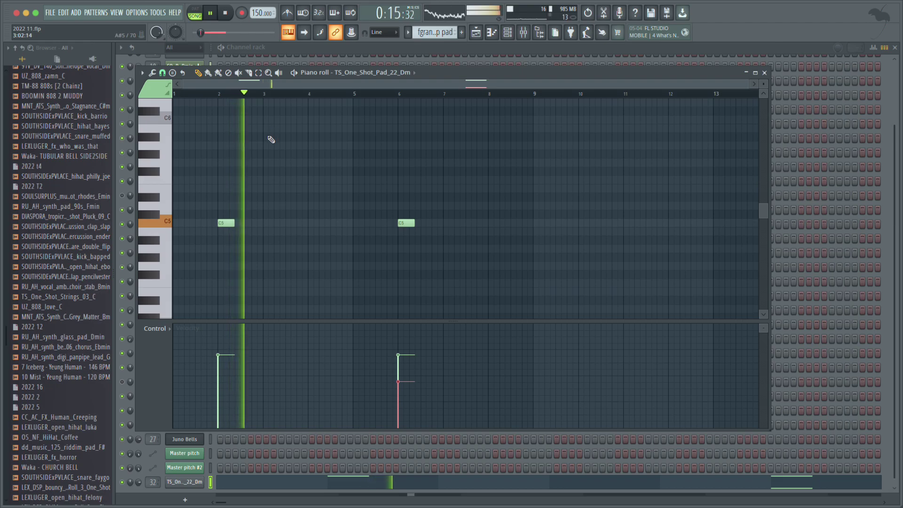
click(269, 137)
right_click(271, 137)
key(space)
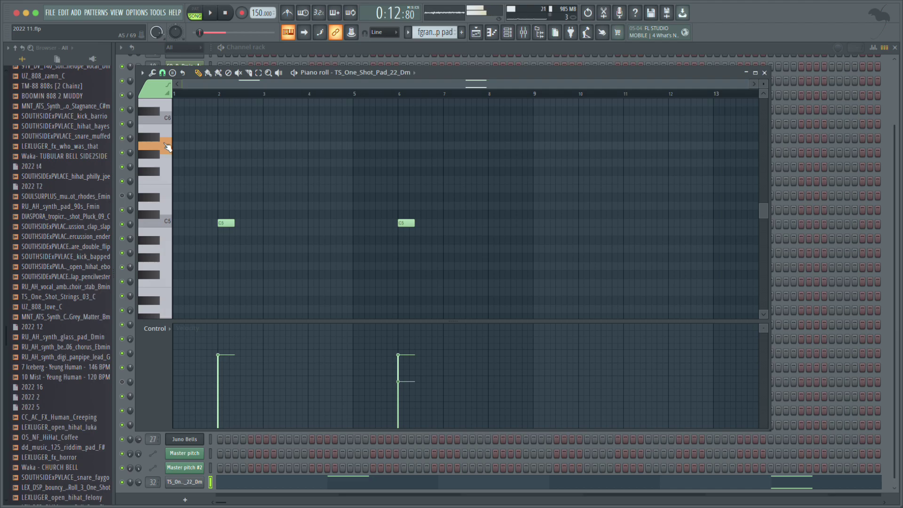
key(space)
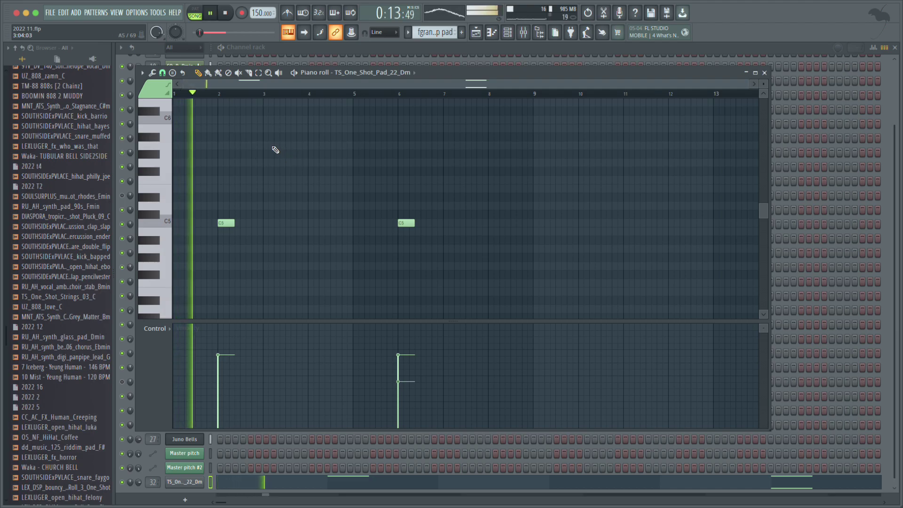
key(space)
Place an A5 pad note at the start of bar 1, move it up to C6, and add another C6 note at bar 5.
click(175, 146)
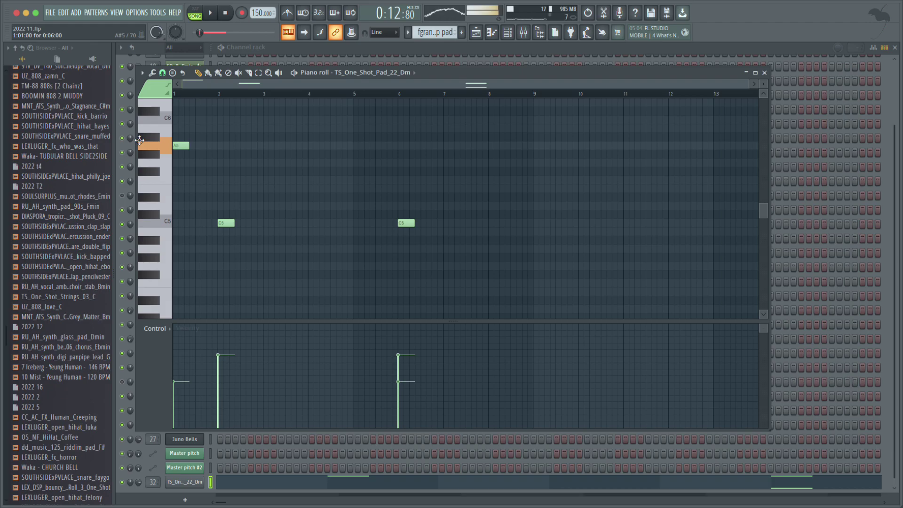
key(space)
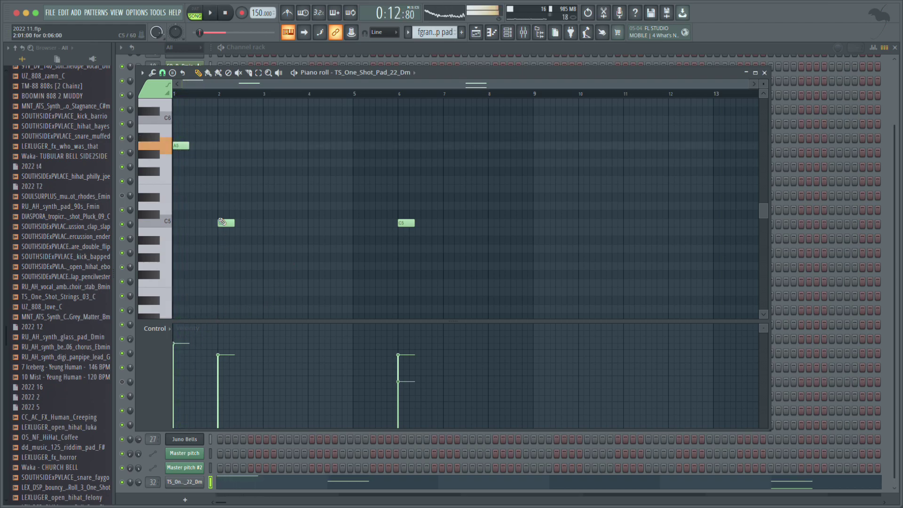
key(space)
drag(183, 145, 183, 118)
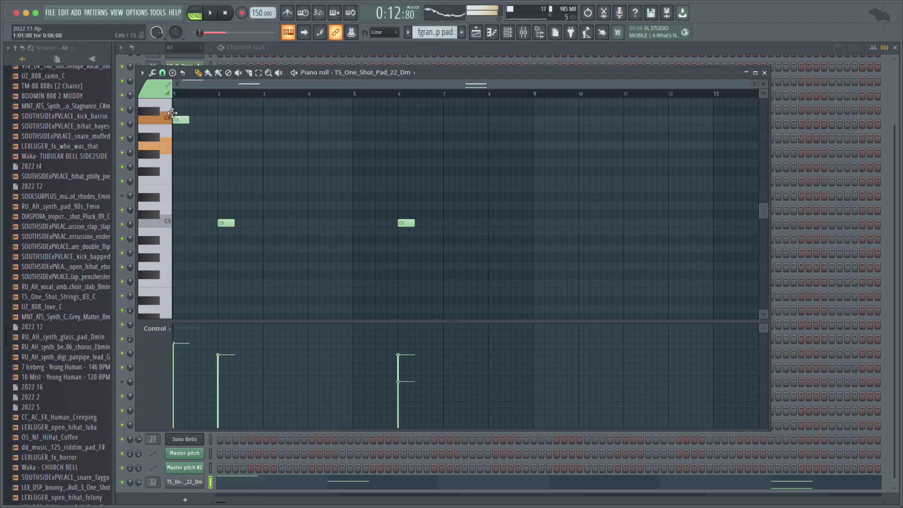
key(space)
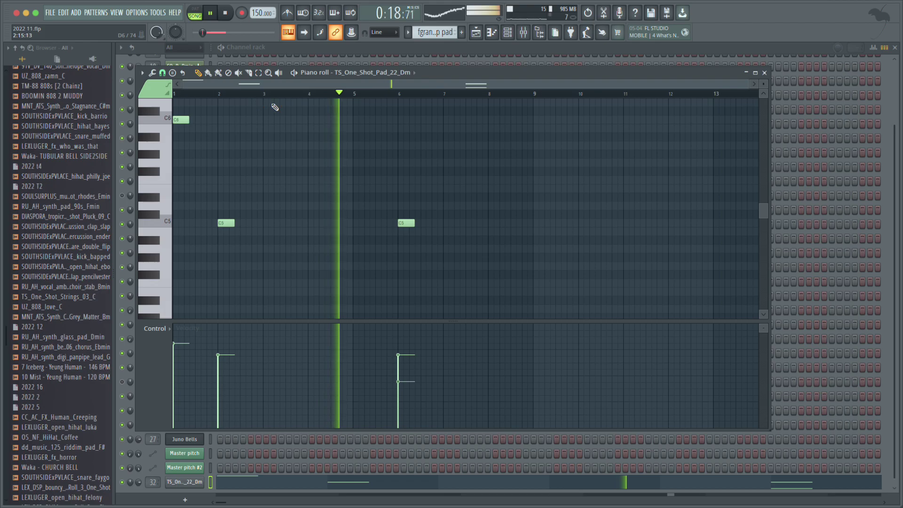
click(359, 119)
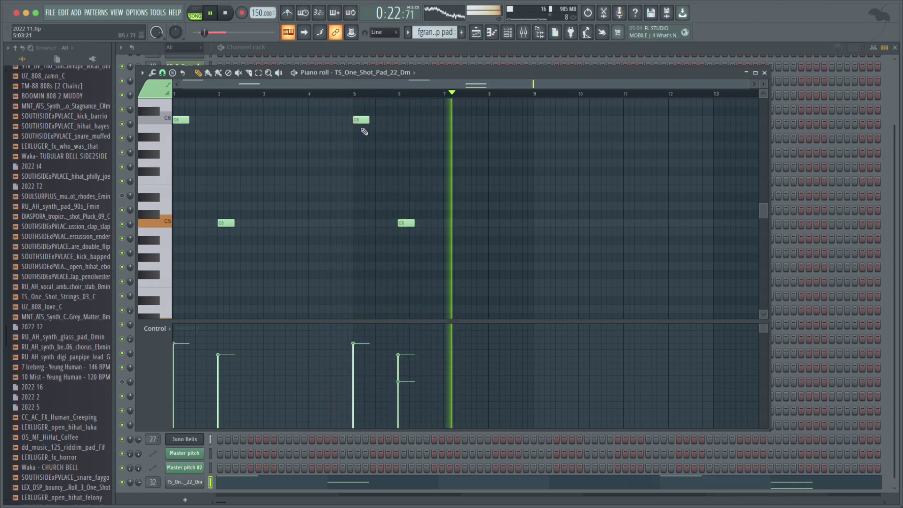
Close the Piano roll and delete the TS_One_Shot_Pad_22_Dm channel.
key(F7)
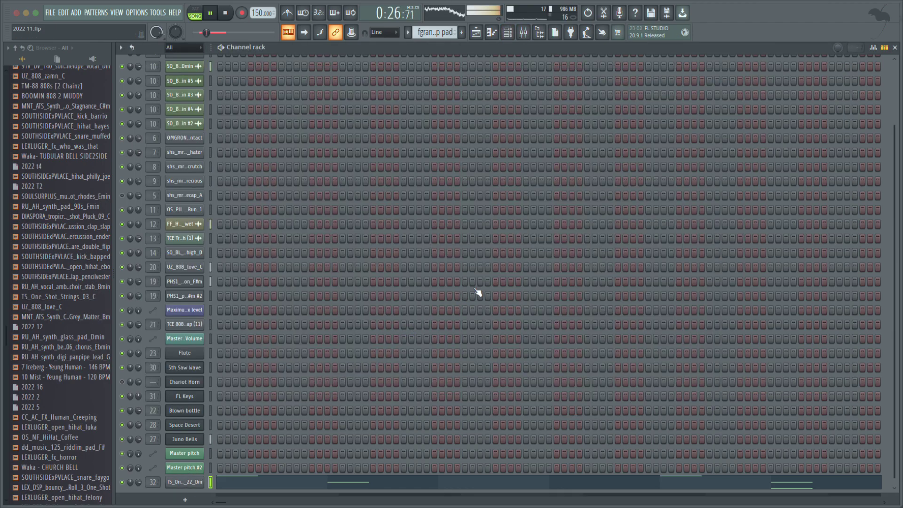
scroll(472, 290, up, 1)
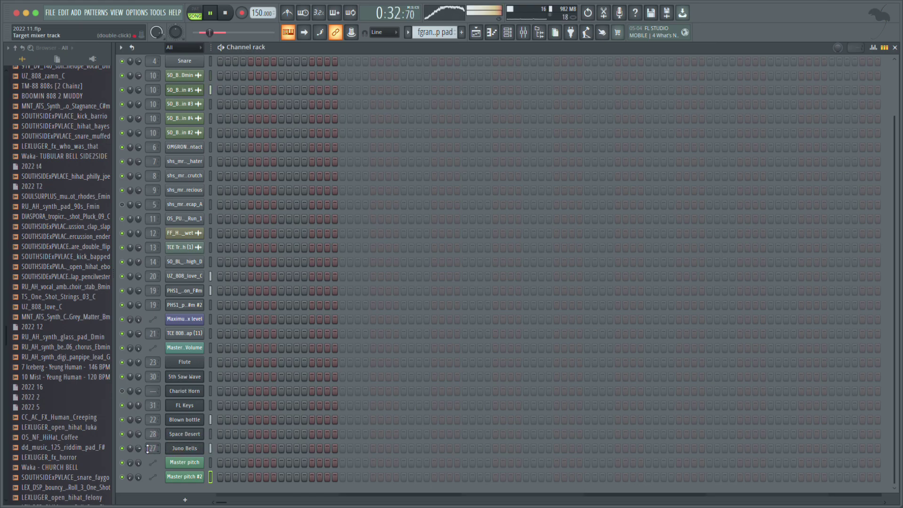
Raise the band 7 low-pass cutoff to about 1774 Hz in Fruity parametric EQ 2 on mixer Insert 27.
click(523, 32)
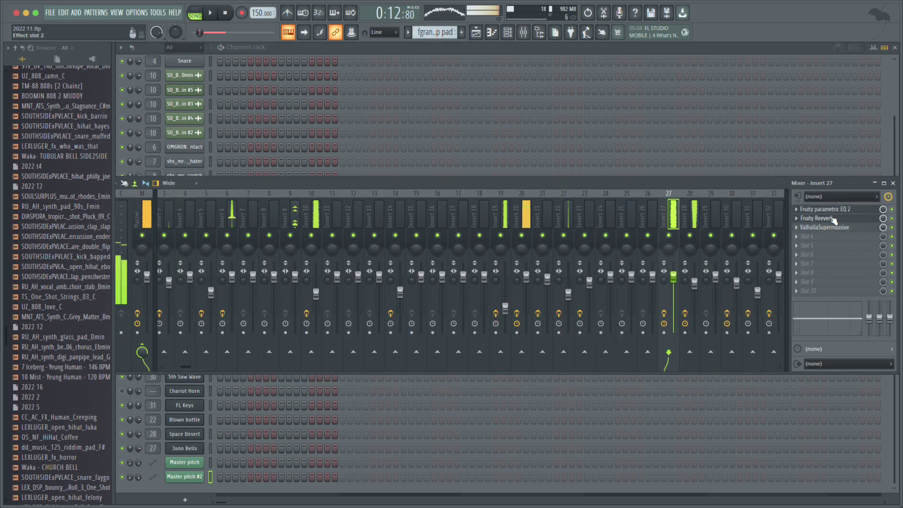
click(829, 209)
drag(291, 184, 174, 211)
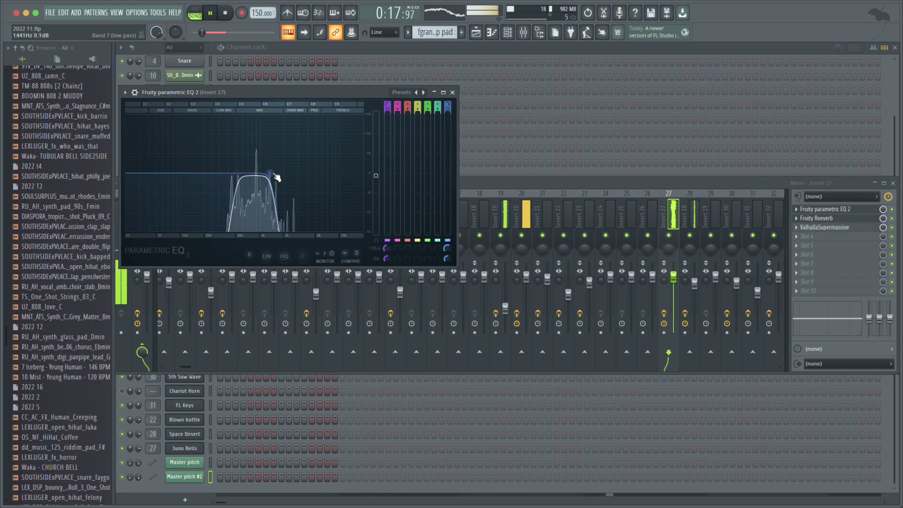
drag(272, 173, 275, 180)
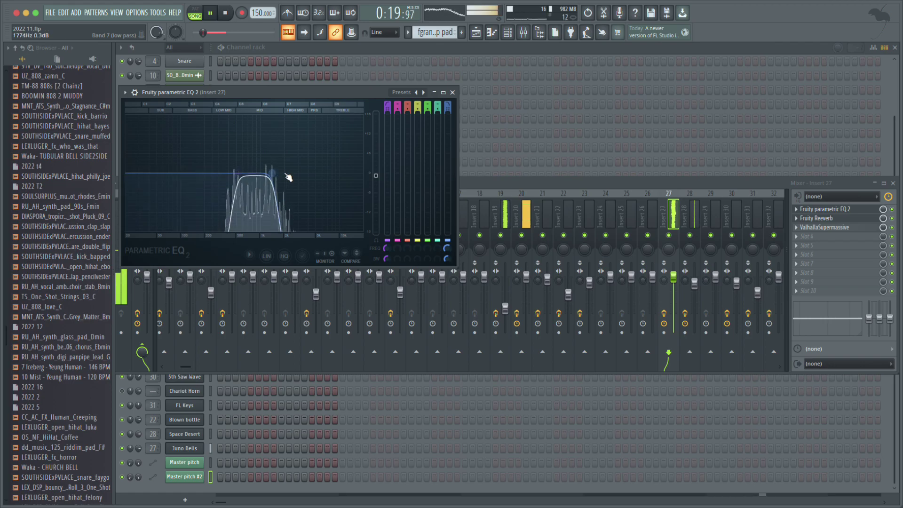
Restart song playback in the Playlist and add a FLEX instrument channel to the Channel rack.
click(476, 35)
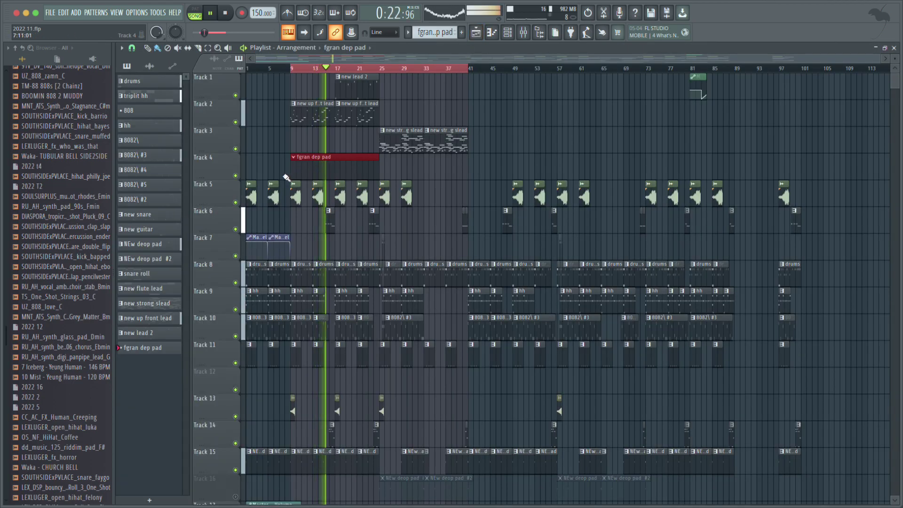
key(space)
key(space)
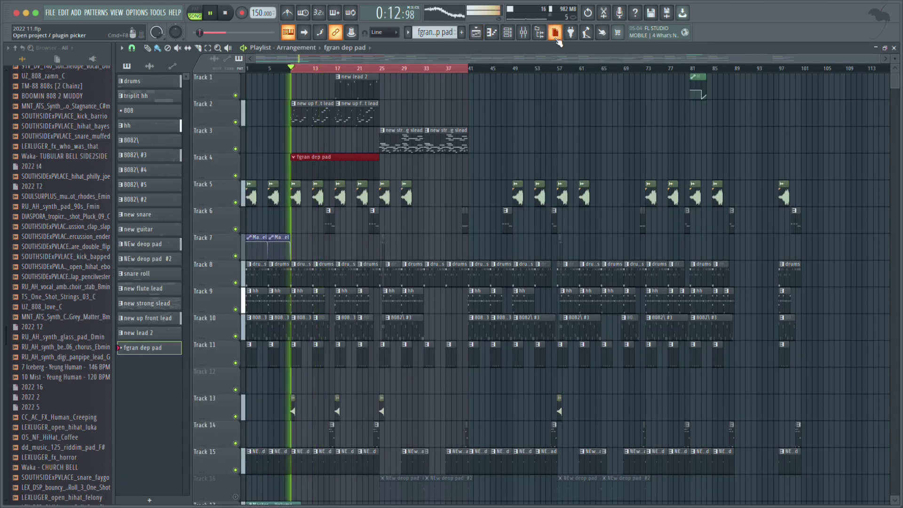
key(F6)
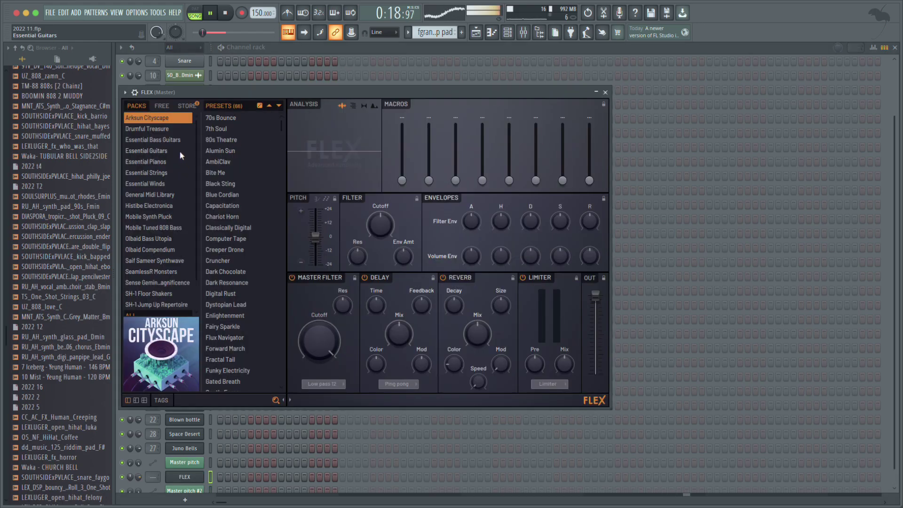
Audition the Essential Guitars presets Daisy Rock Xtra, Bright Humbucker AC15, Brighter Humbucker AC15 and Brighter Humbucker Xtra in FLEX.
click(179, 151)
click(169, 172)
click(181, 150)
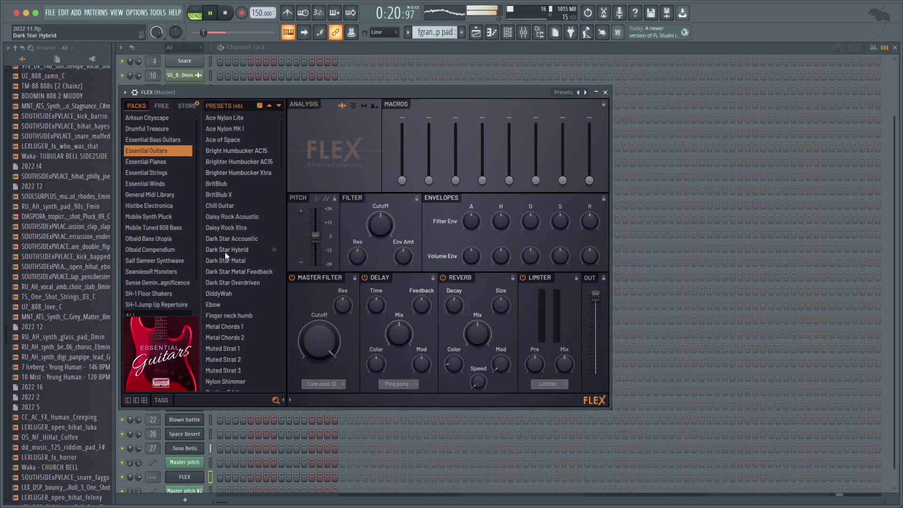
click(230, 229)
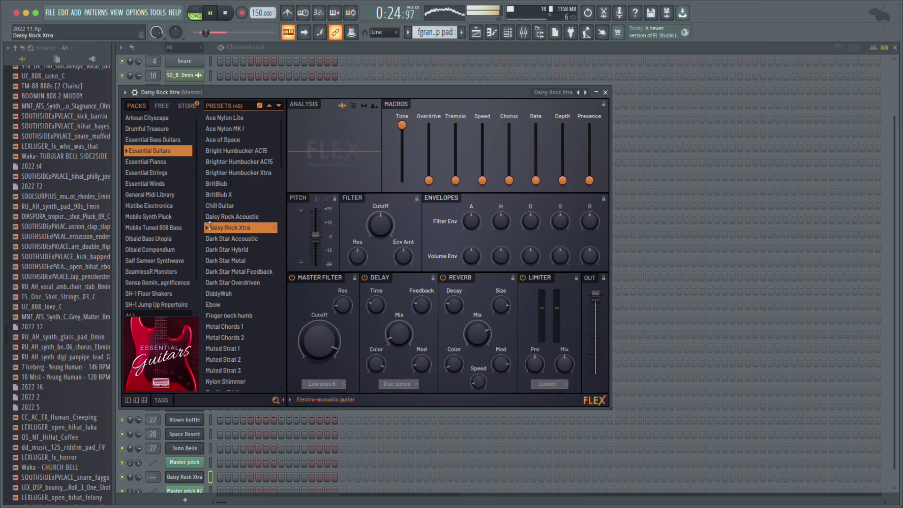
click(255, 151)
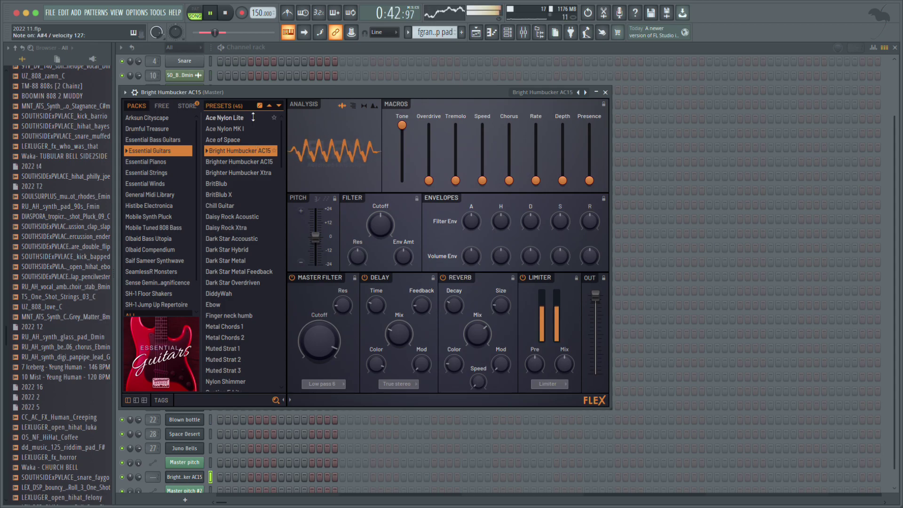
click(262, 165)
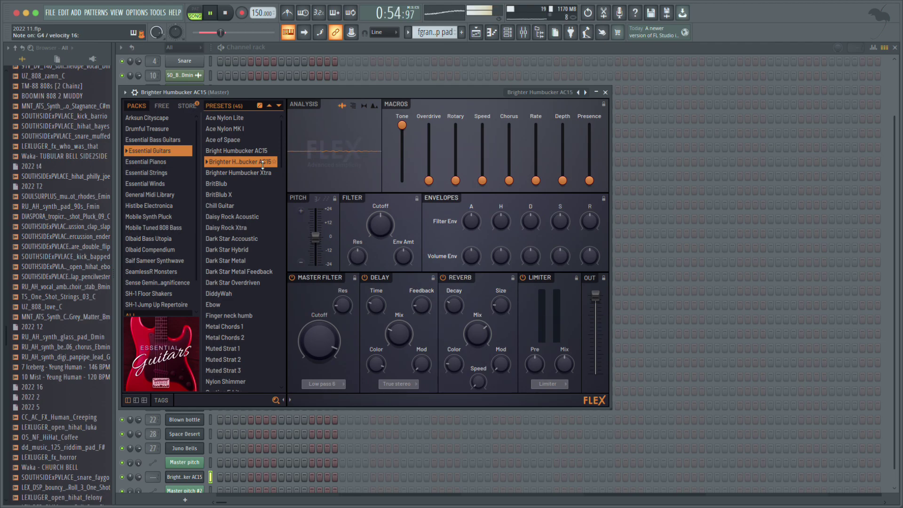
click(241, 173)
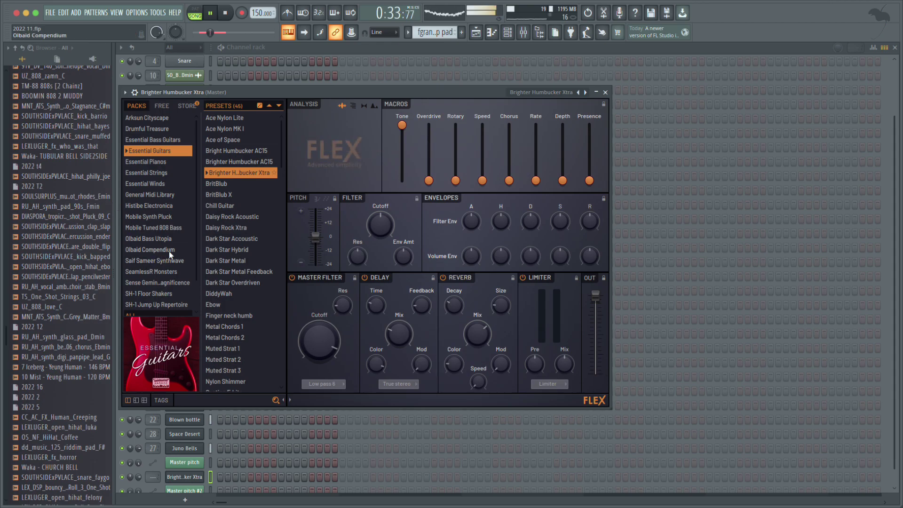
Try the Around Planets preset from the Histibe Electronica pack, then load Calm Planet Scene in FLEX.
click(149, 207)
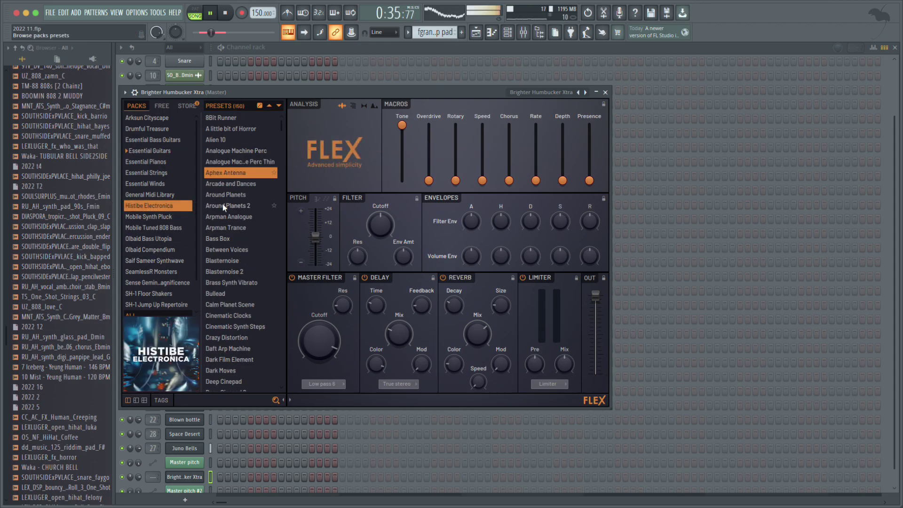
click(239, 196)
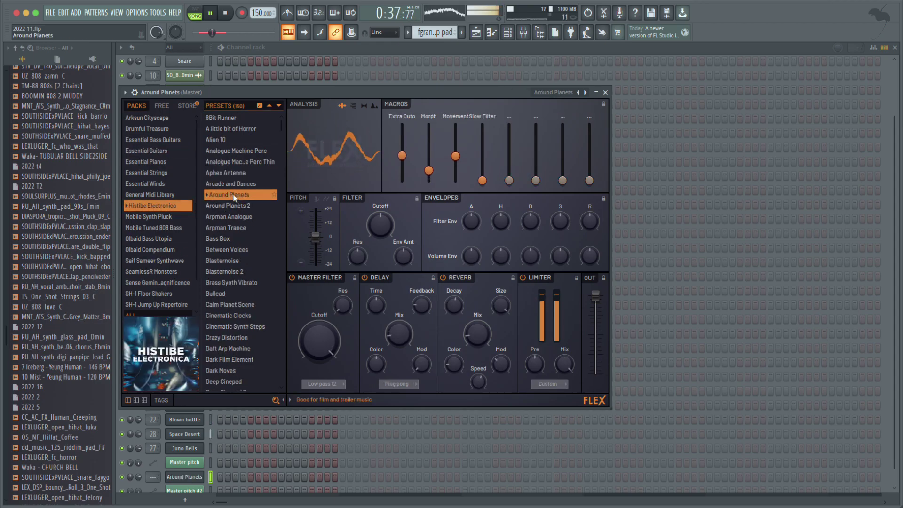
click(233, 307)
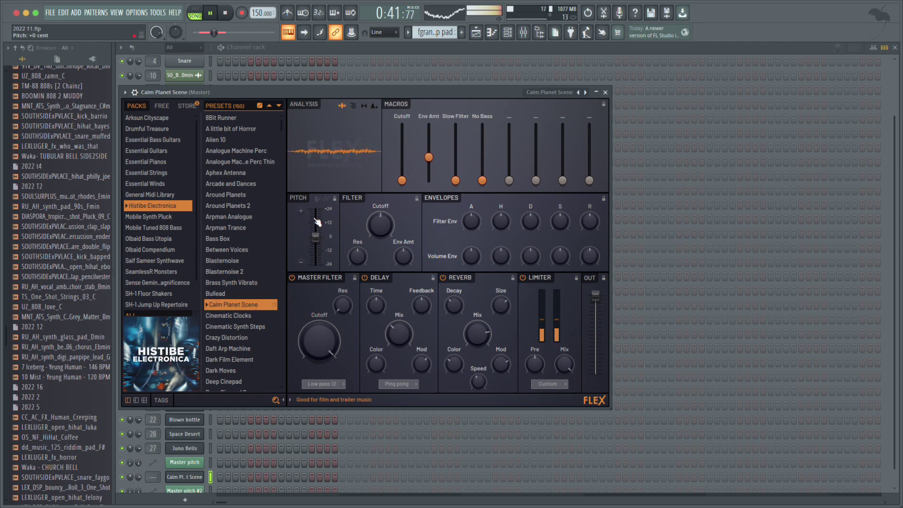
Move the Master pitch #2 automation clip on Track 1 of the Playlist to bar 31 and extend it to bar 41.
click(476, 32)
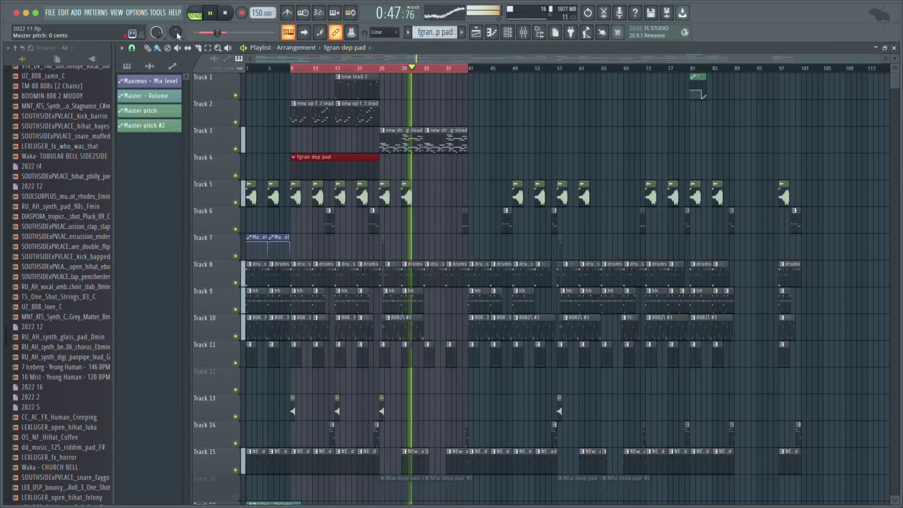
drag(176, 32, 175, 36)
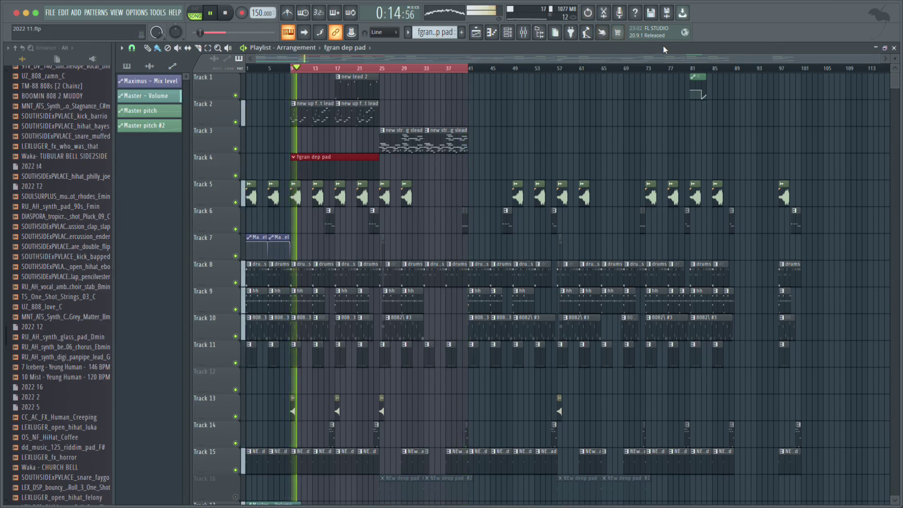
drag(701, 83, 424, 84)
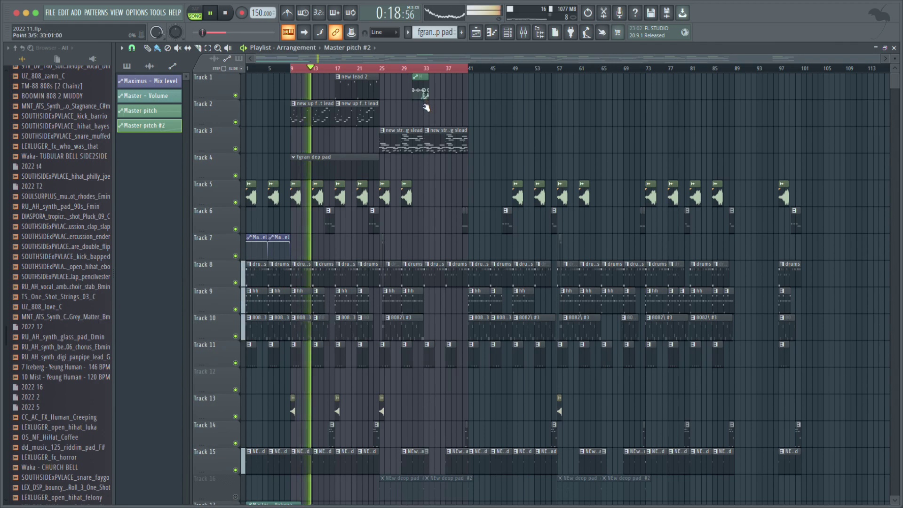
drag(428, 77, 466, 77)
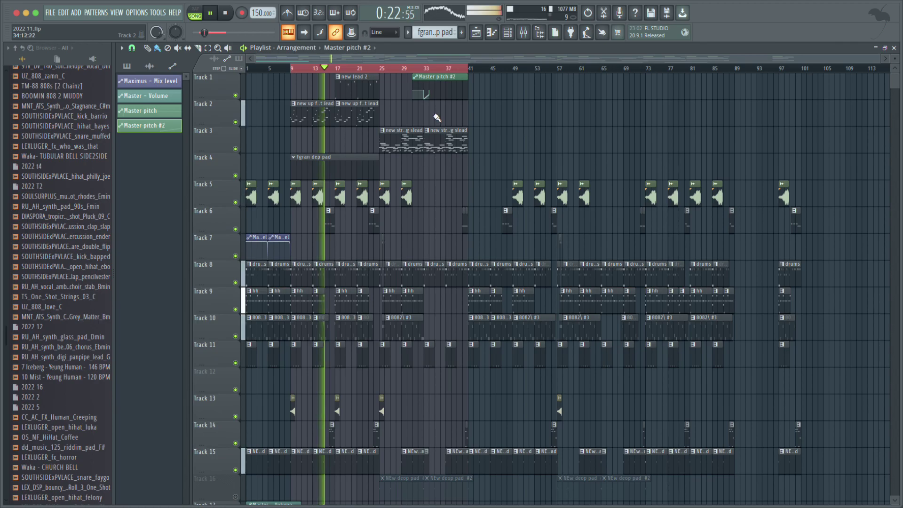
Move the Master pitch #2 automation's final points so the pitch drop at bar 33 holds until bar 41.
ctrl+scroll(438, 117, up, 5)
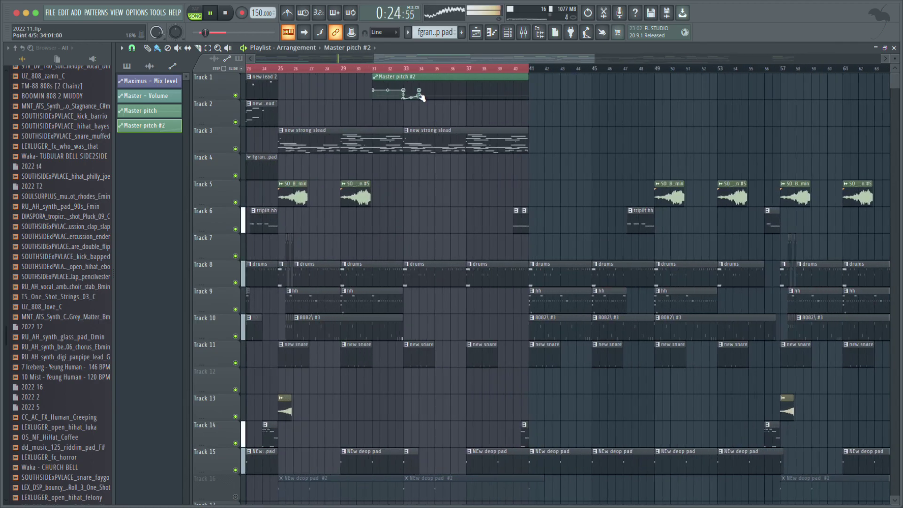
drag(506, 141, 521, 142)
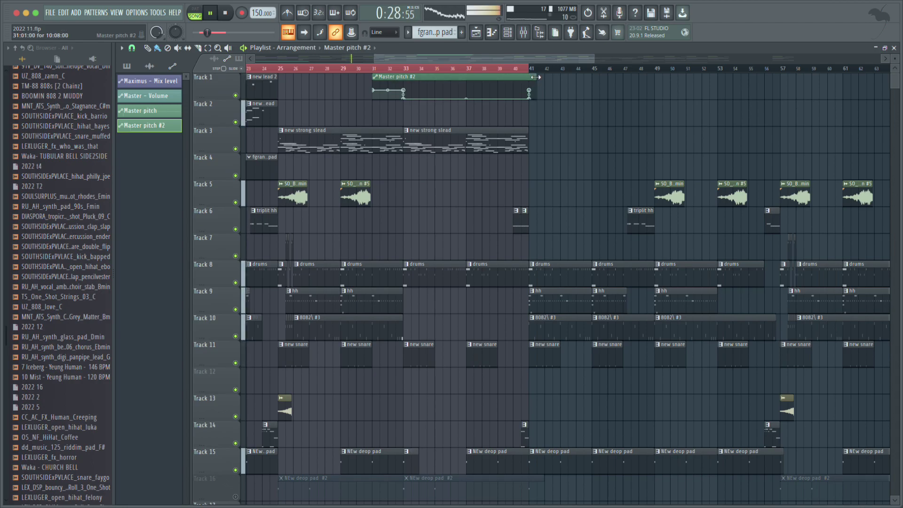
ctrl+scroll(435, 197, down, 5)
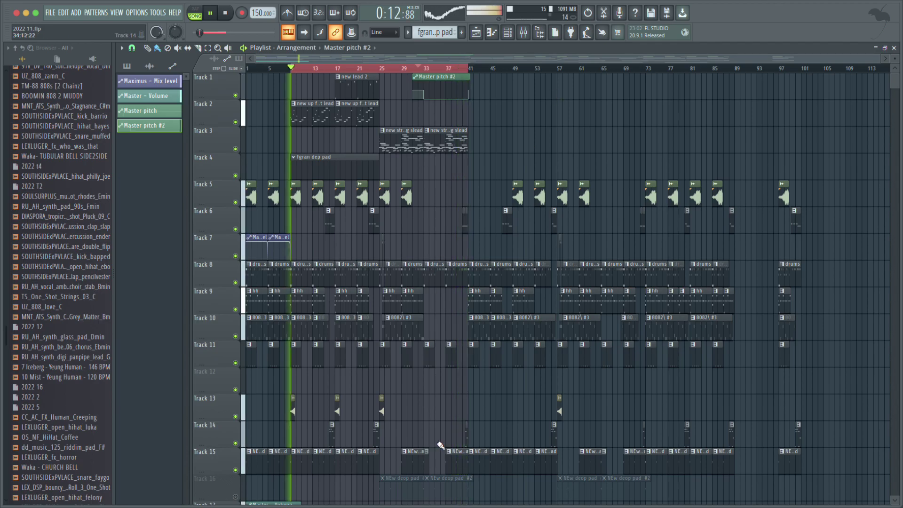
Try removing the NEw deop pad clip at bar 13 on Track 15, then put it back.
scroll(439, 372, down, 2)
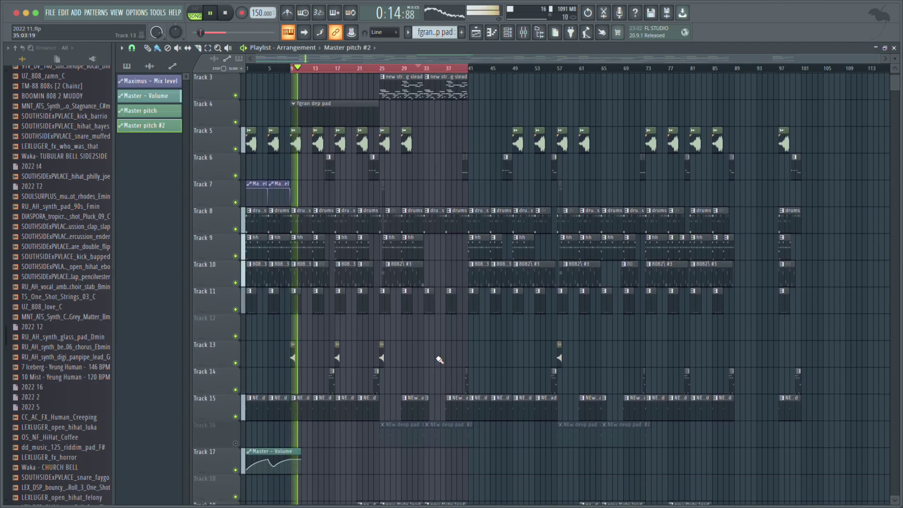
right_click(323, 409)
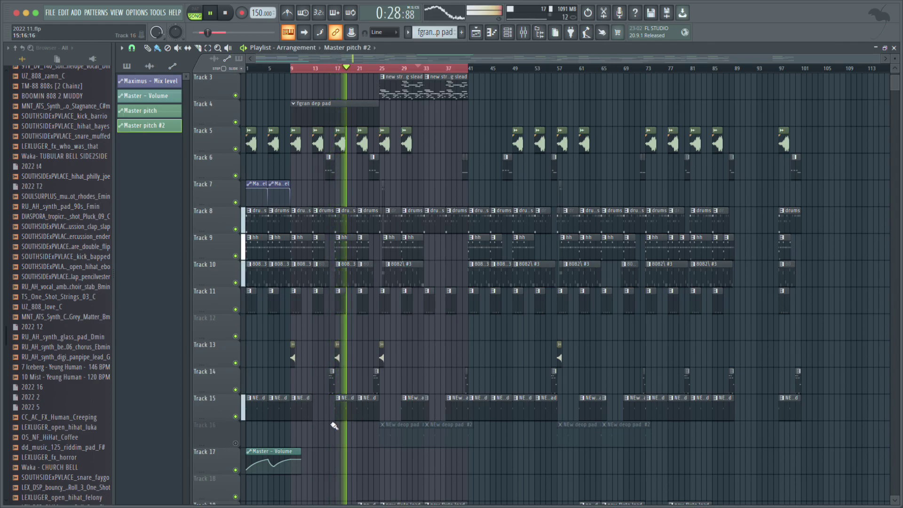
click(323, 405)
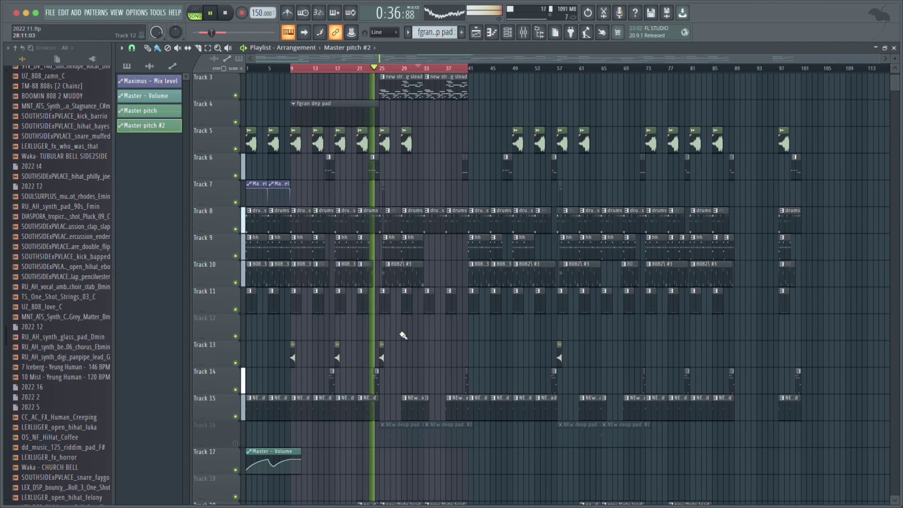
scroll(427, 335, up, 2)
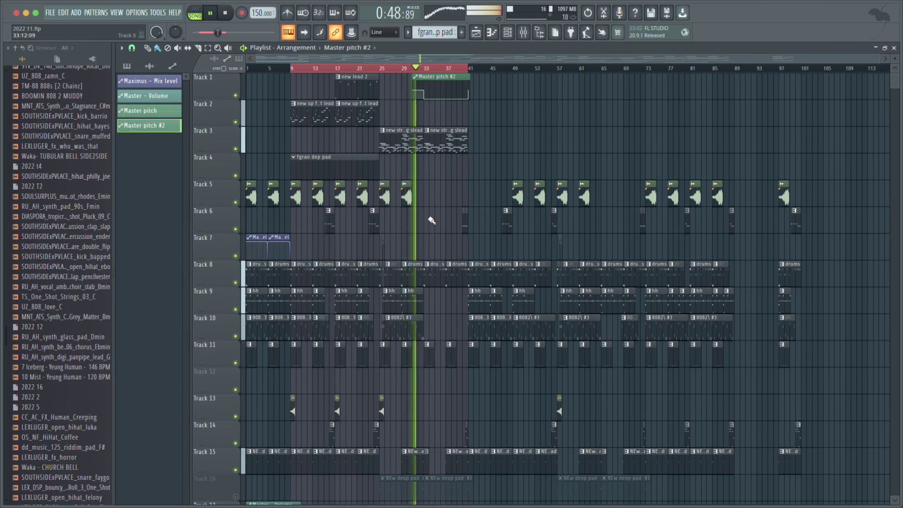
Move all the clips after bar 41 later in the Playlist so that the section starts at bar 69.
drag(855, 122, 480, 498)
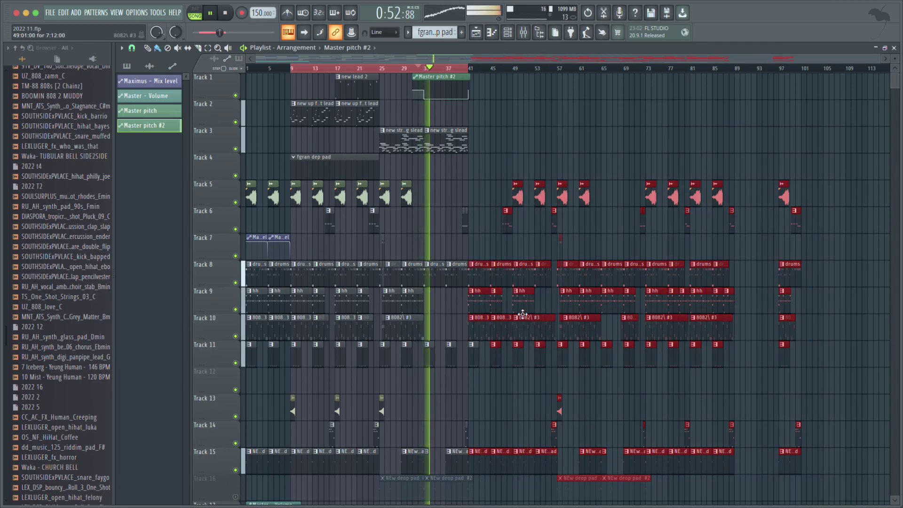
drag(476, 345, 635, 337)
scroll(568, 337, down, 2)
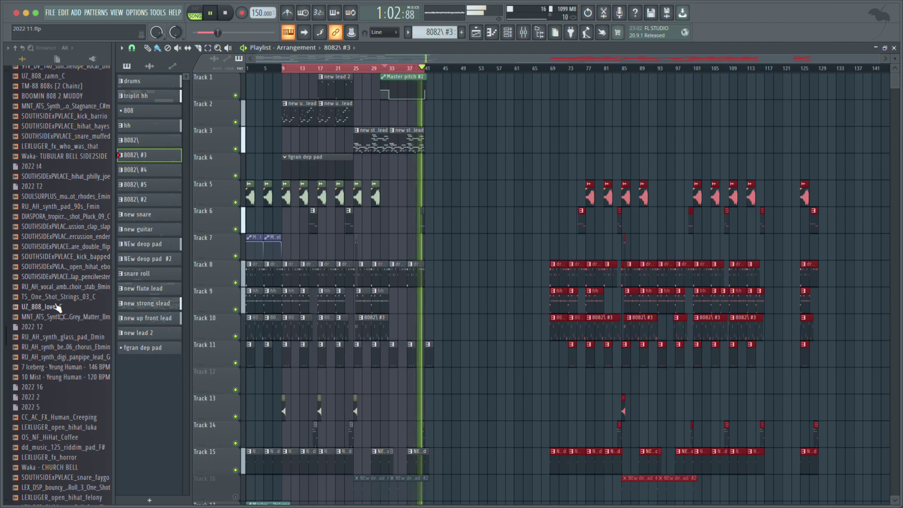
Open the Splice packs folder in the Browser and look through its sample packs.
scroll(55, 318, down, 5)
scroll(55, 318, down, 2)
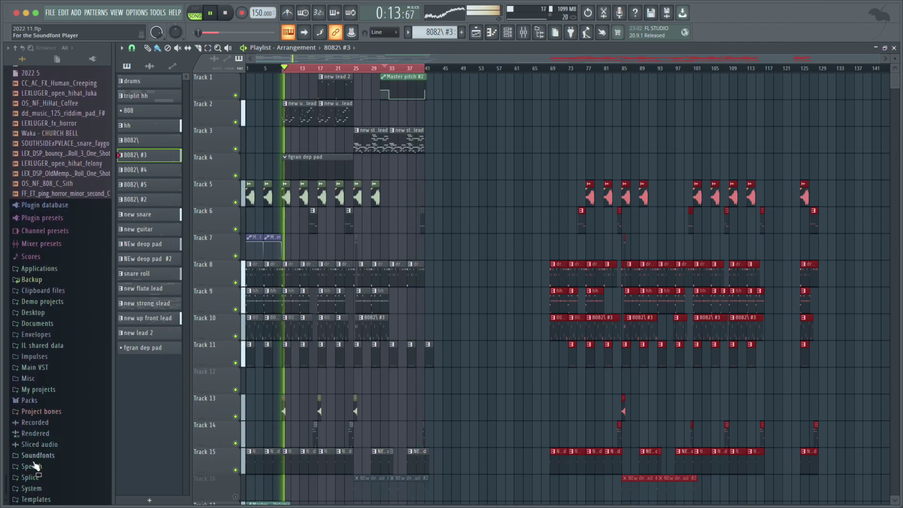
click(47, 478)
scroll(64, 403, down, 4)
click(63, 416)
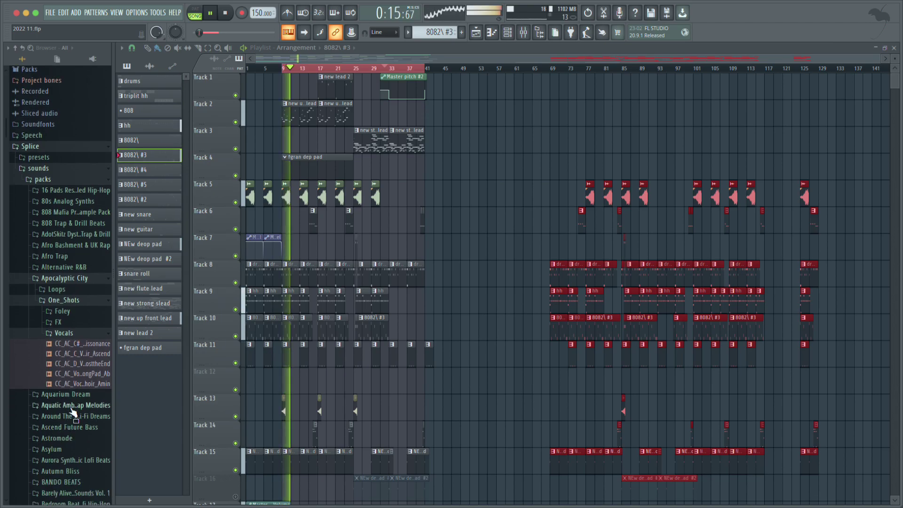
scroll(75, 409, down, 5)
scroll(75, 409, down, 4)
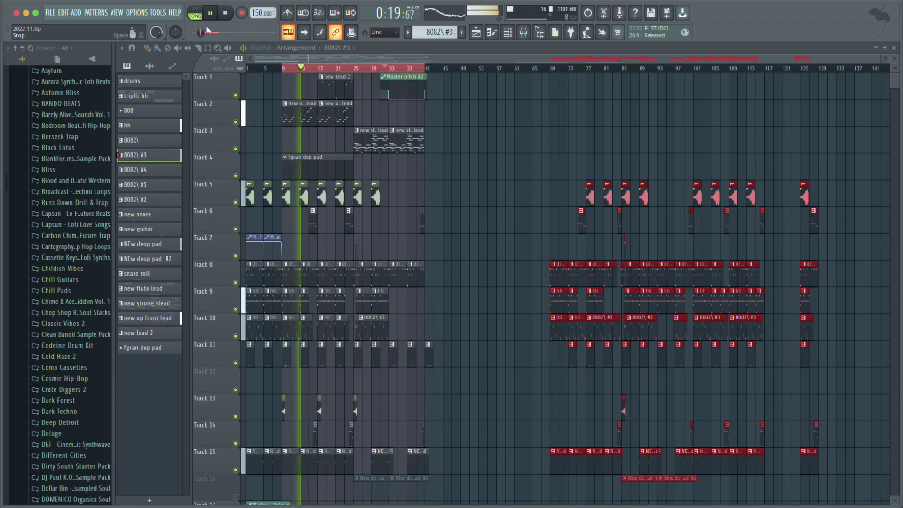
Look through the Coma Cassettes and Dark Techno packs, checking the Pad sample in Dark Techno's Songstarters folder.
click(66, 368)
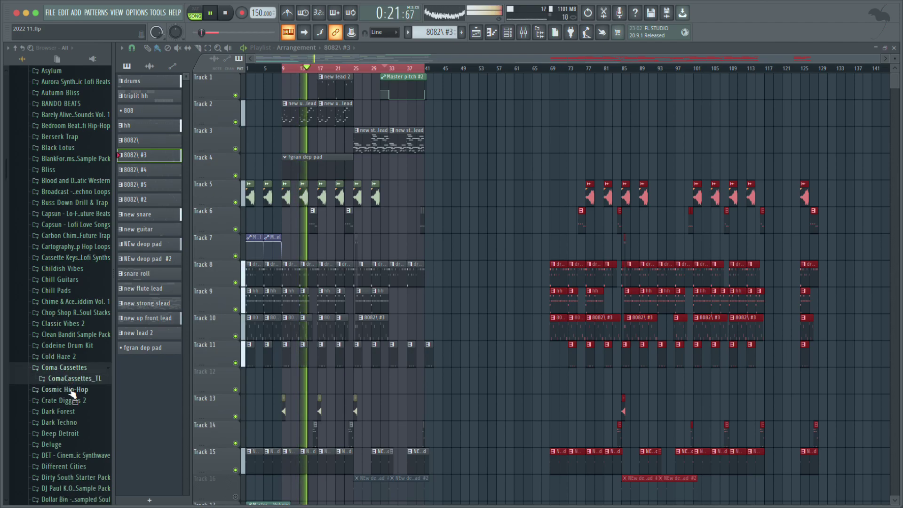
click(60, 422)
click(75, 433)
click(70, 444)
click(79, 455)
click(78, 466)
scroll(79, 470, down, 5)
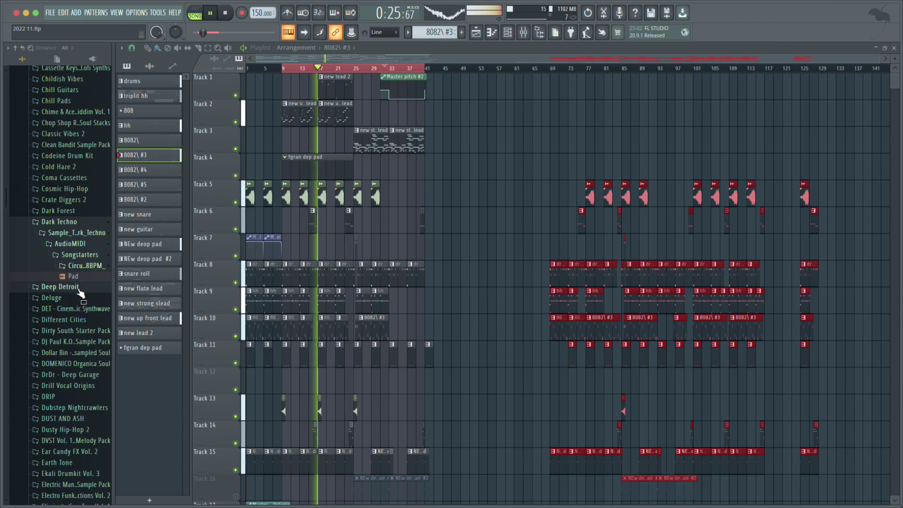
Find the RKU_DCS_lead_seed_of_evil_C sample among the Leads one-shots of the DET Synthwave pack.
click(60, 287)
click(78, 298)
click(75, 321)
click(75, 332)
click(74, 343)
click(74, 362)
click(74, 373)
click(70, 384)
click(70, 397)
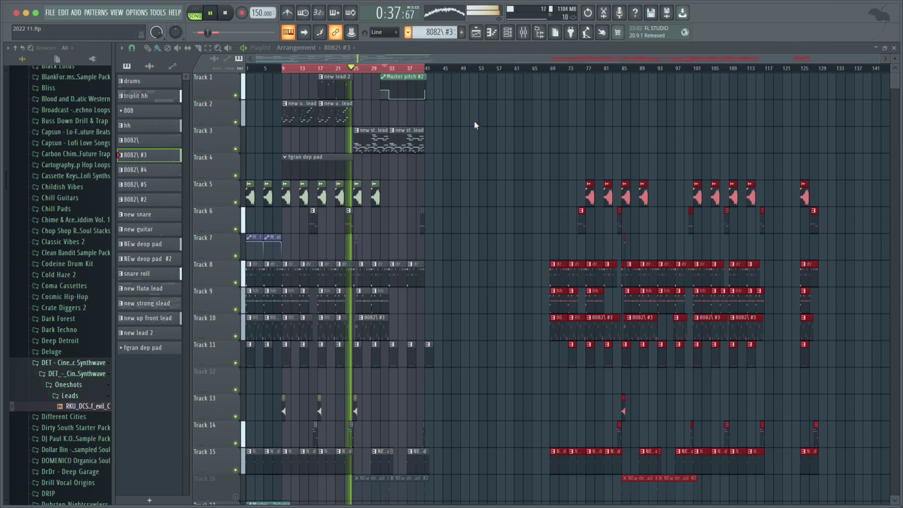
Add RKU_DCS_lead_seed_of_evil_C as a new channel and place notes C6 in bar 1 and A5 in bar 2.
key(F6)
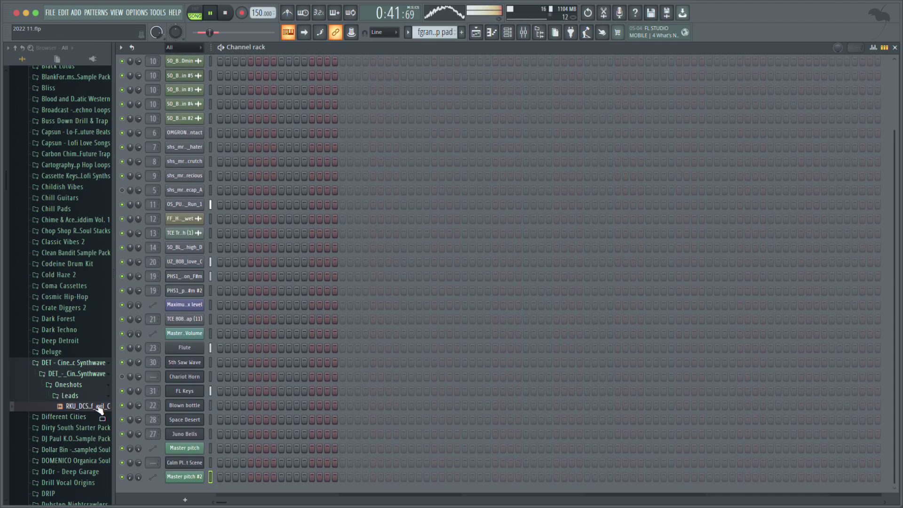
drag(175, 485, 181, 489)
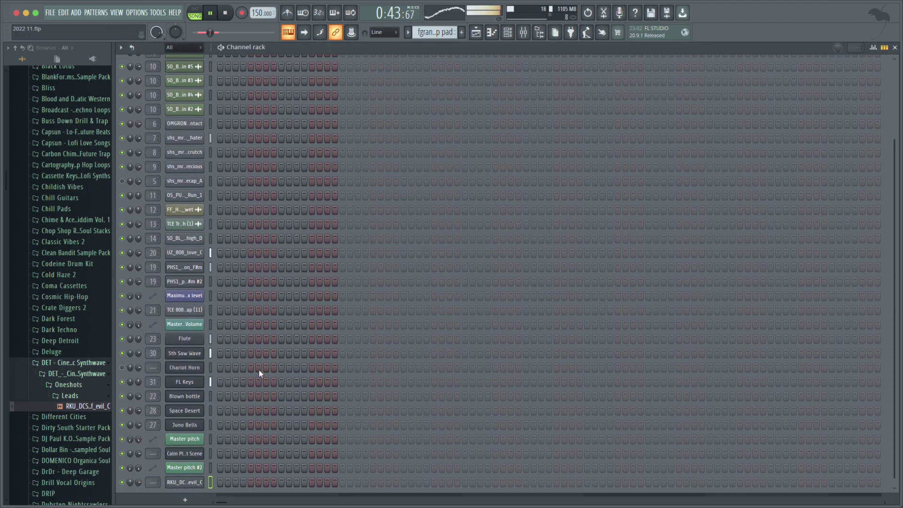
key(F7)
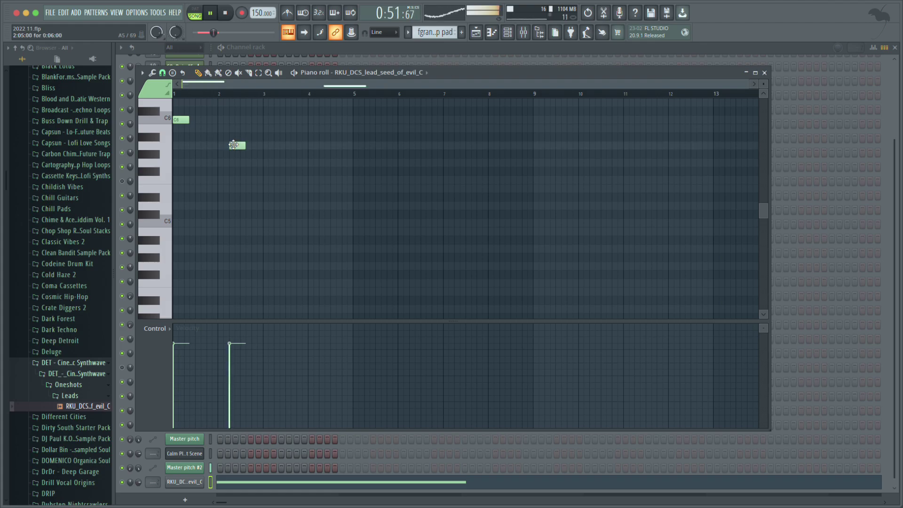
Try an extra fgran dep pad clip on Track 3 at bar 9 of the Playlist, then delete it.
click(476, 33)
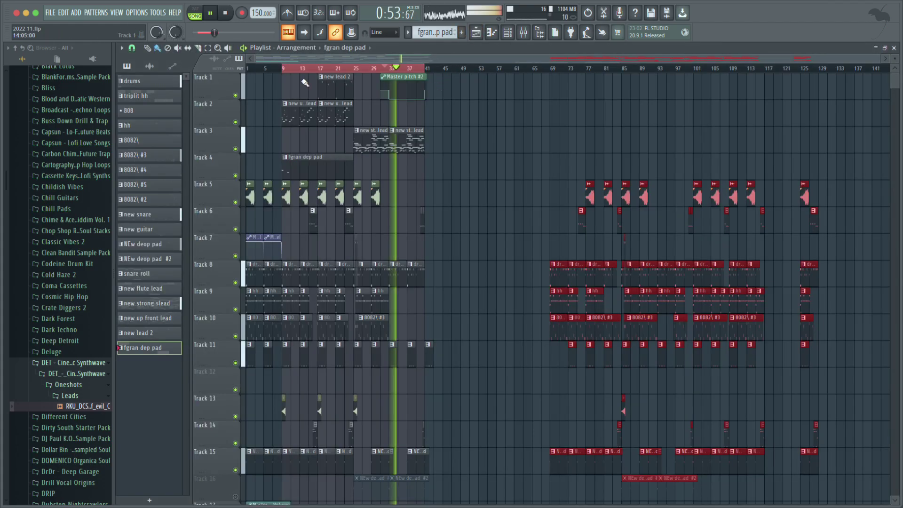
click(288, 138)
drag(290, 137, 329, 131)
right_click(328, 132)
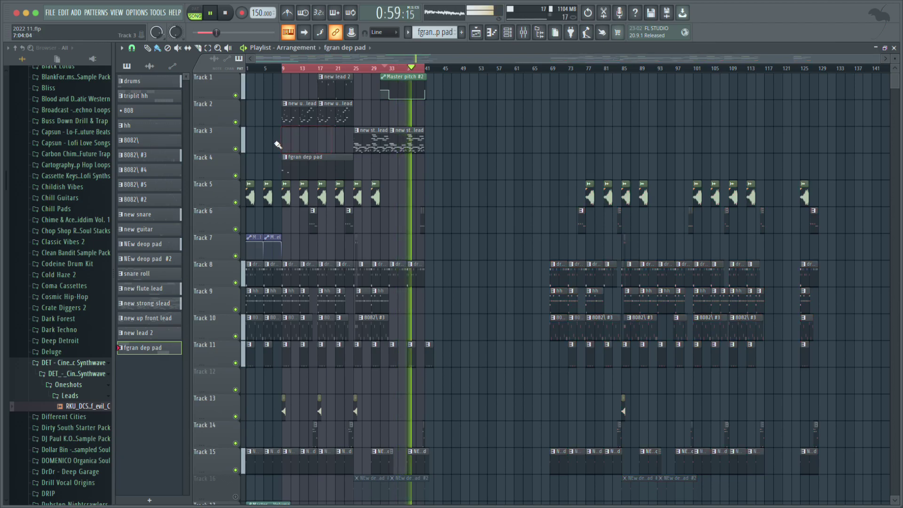
Move the seed_of_evil lead's C6 and A5 notes four bars later, so that C6 starts at bar 5.
double_click(321, 168)
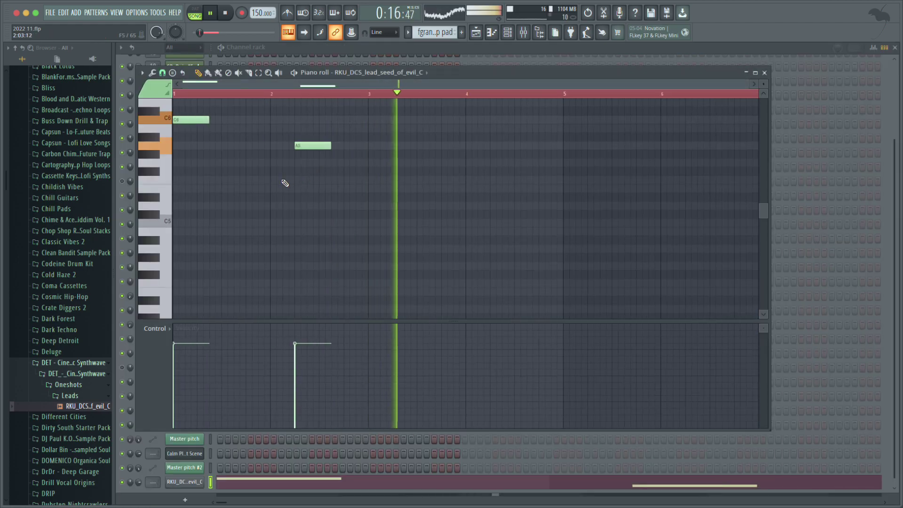
scroll(282, 188, up, 3)
drag(409, 185, 173, 241)
key(space)
drag(196, 197, 587, 197)
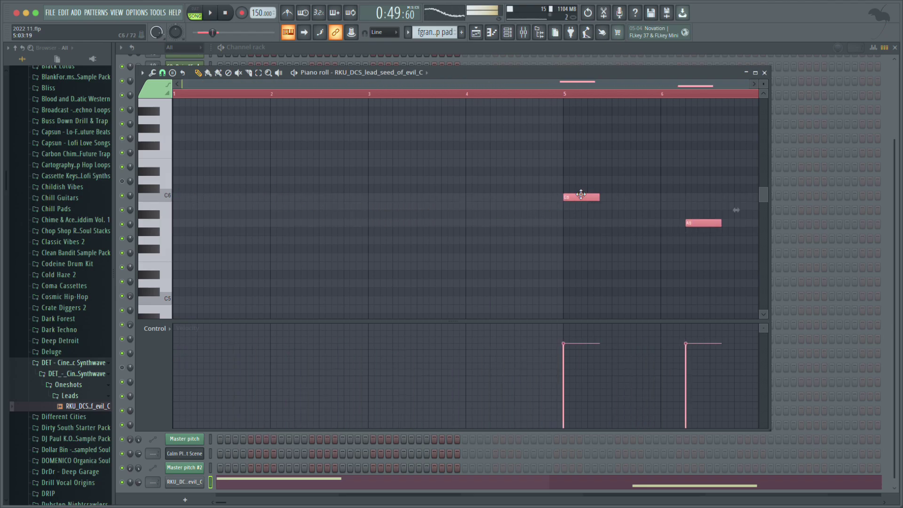
key(space)
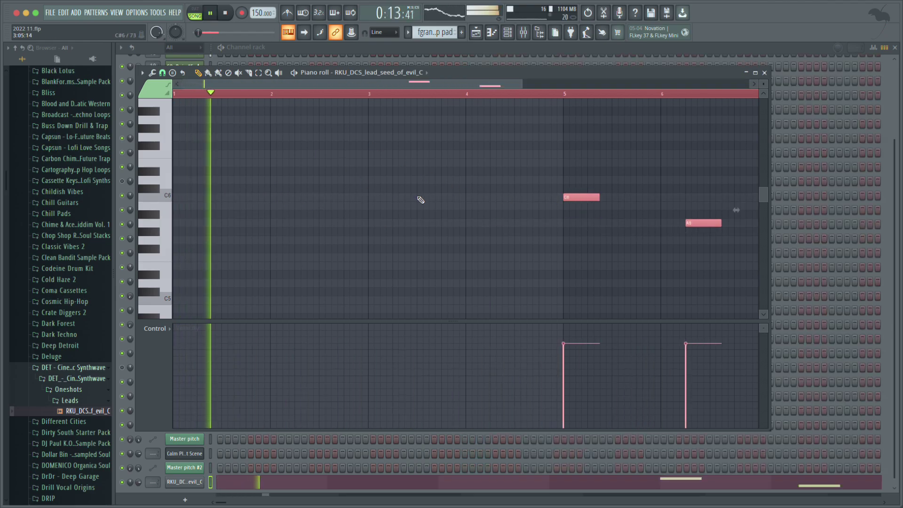
Transpose both lead notes down one octave and delete the C5 note at bar 5.
click(558, 220)
scroll(558, 220, down, 3)
drag(533, 178, 362, 249)
key(ctrl+Down)
scroll(407, 140, down, 3)
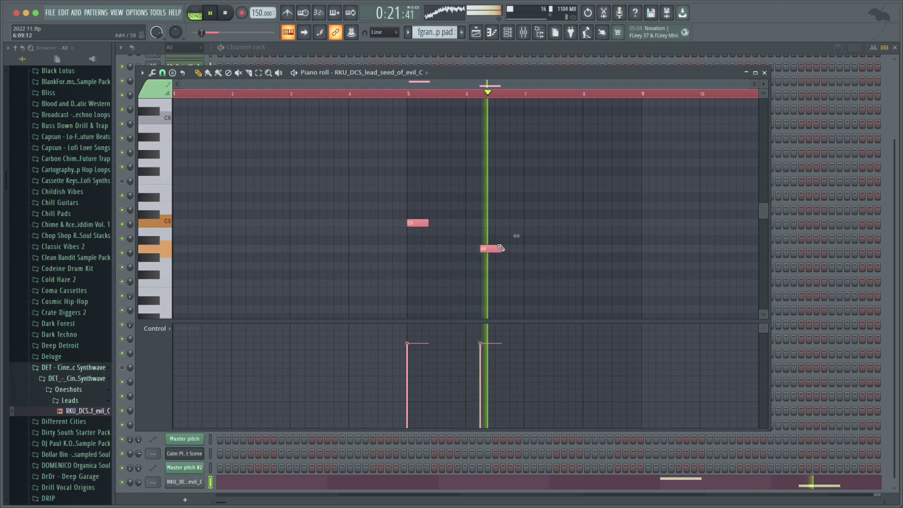
right_click(417, 223)
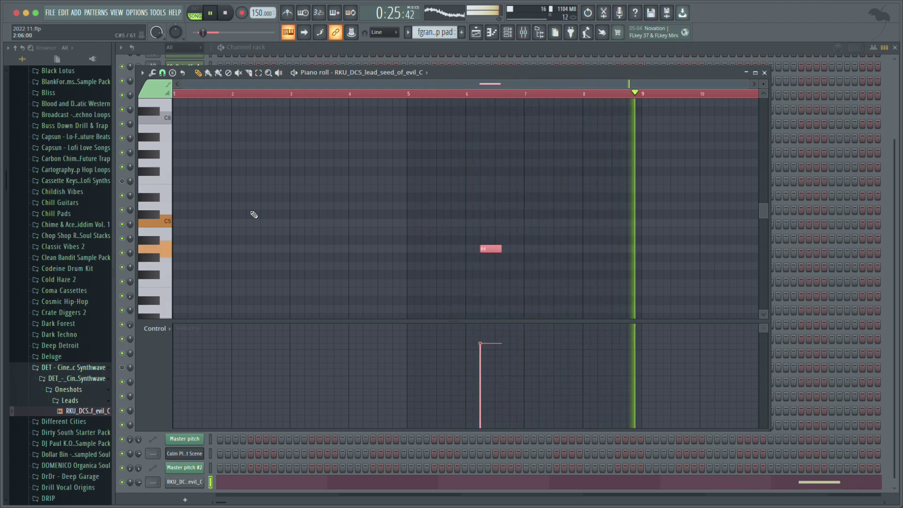
Try a C6 lead note at bar 4 followed by an overlapping B5 note.
scroll(252, 215, up, 3)
scroll(253, 214, down, 2)
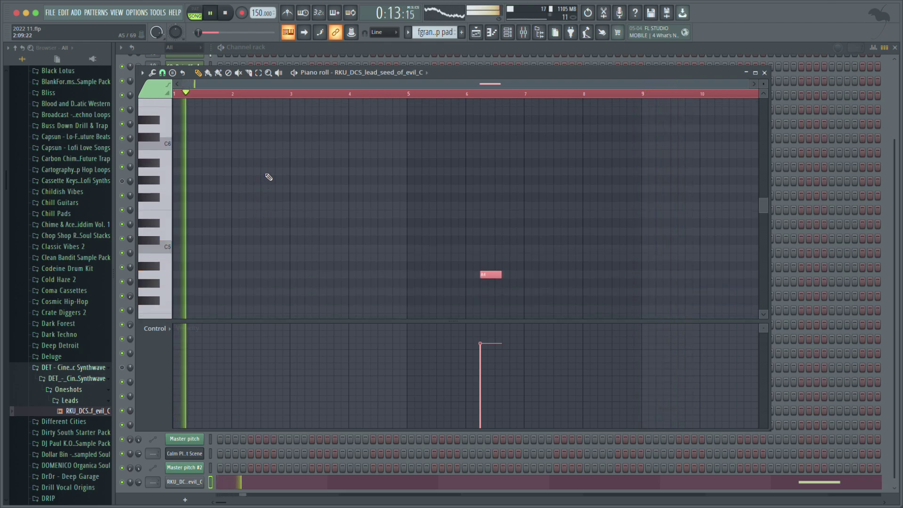
click(295, 146)
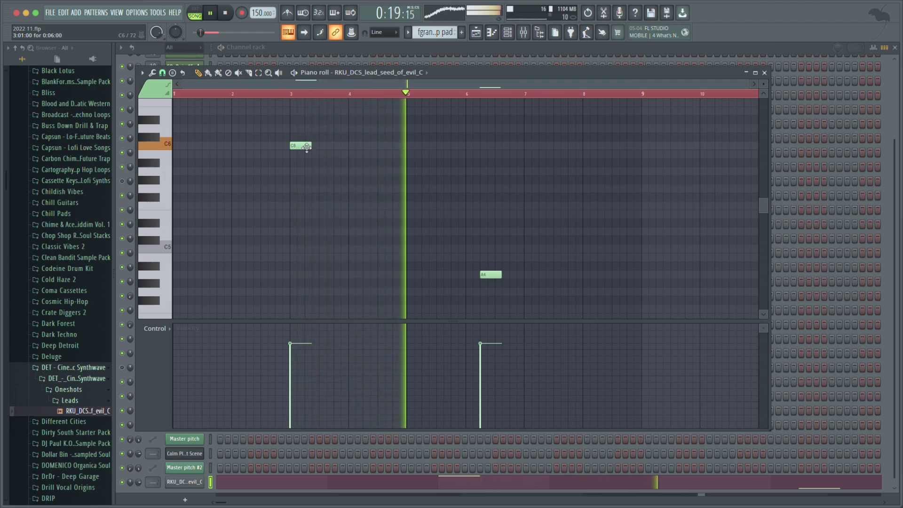
drag(304, 144, 356, 143)
click(365, 151)
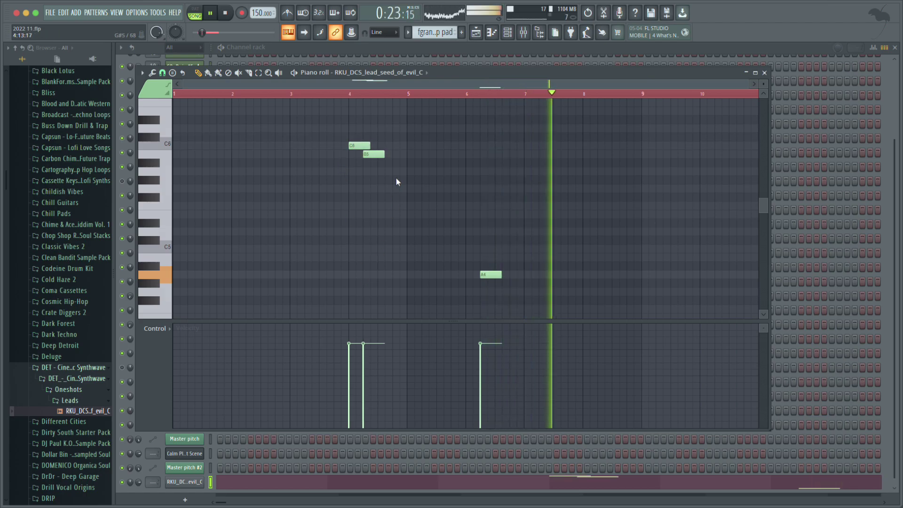
Delete the B5 note and lower the velocity of the C6 note at bar 4.
right_click(371, 152)
click(359, 146)
scroll(389, 349, down, 3)
key(F7)
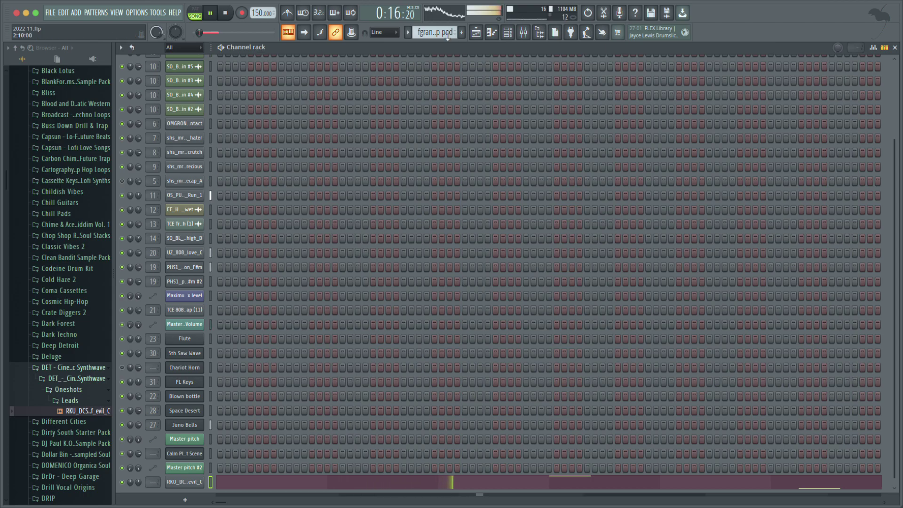
Reopen the fgran dep pad pattern's lead notes from the Playlist and delete the C6 note at bar 4.
key(F5)
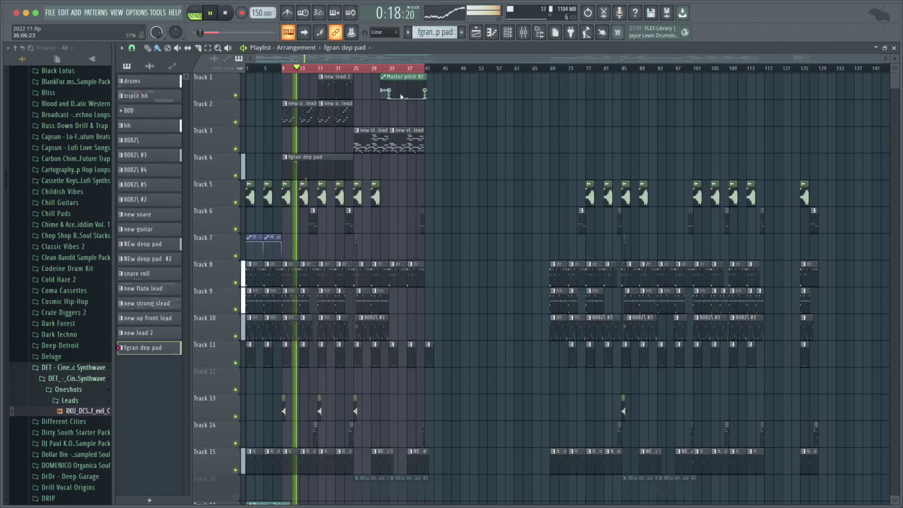
double_click(302, 169)
scroll(303, 186, right, 3)
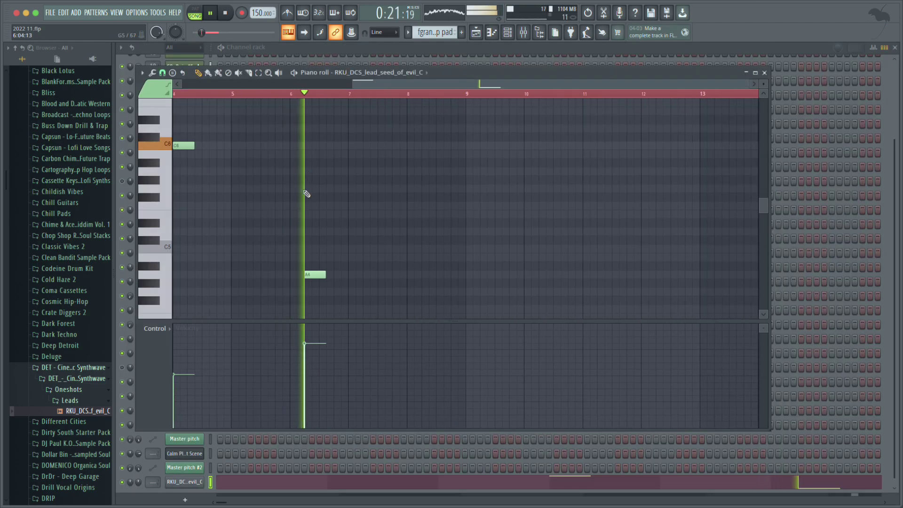
right_click(181, 146)
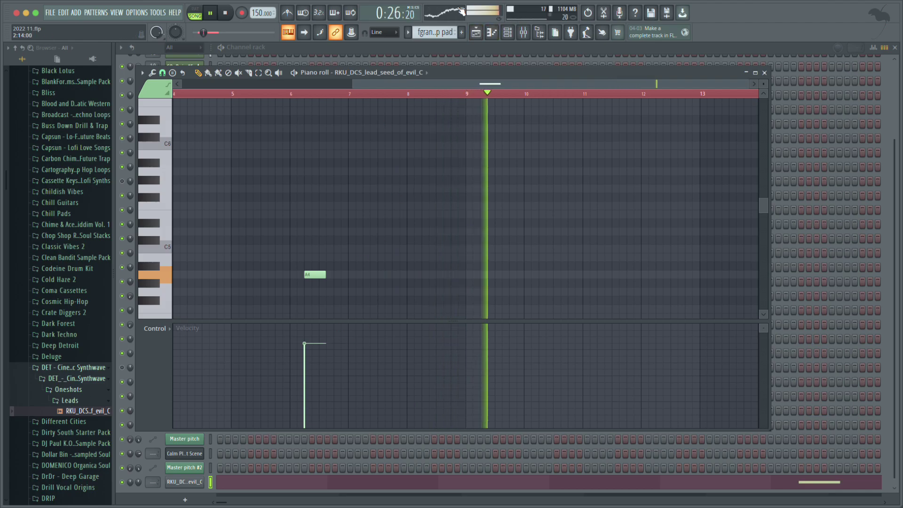
Shorten the fgran dep pad clip on Track 4 to end at bar 17 and try a second clip at bar 17.
click(475, 32)
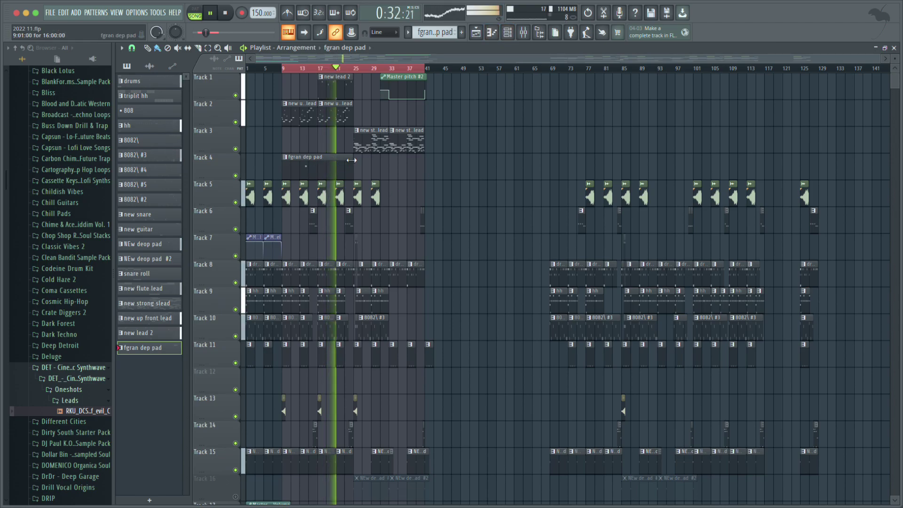
drag(352, 160, 314, 163)
click(325, 162)
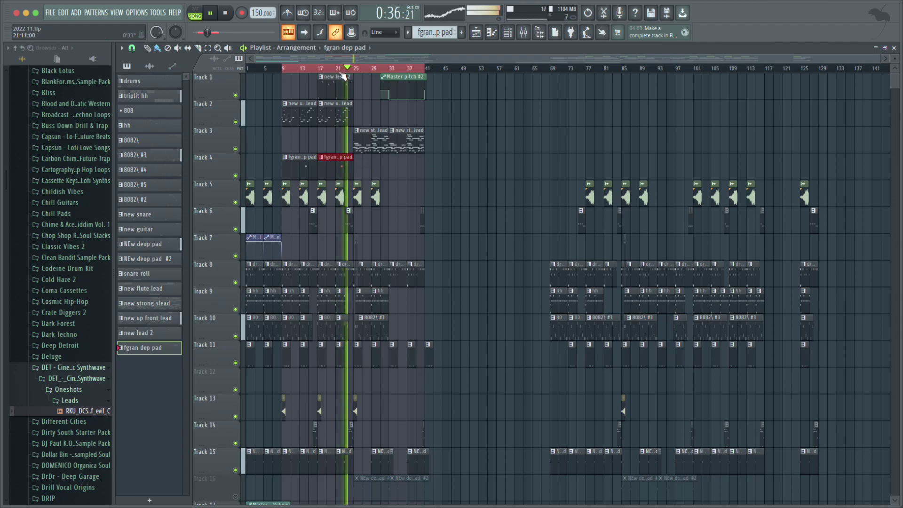
right_click(332, 168)
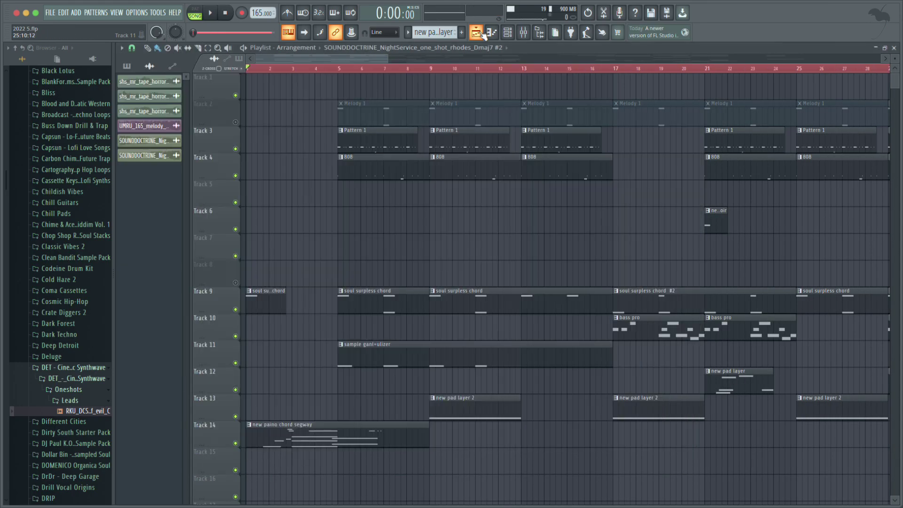
Add a new pad layer clip at bar 25 on Track 12 and delete the bass pro clip at bar 29 on Track 10.
scroll(324, 199, down, 5)
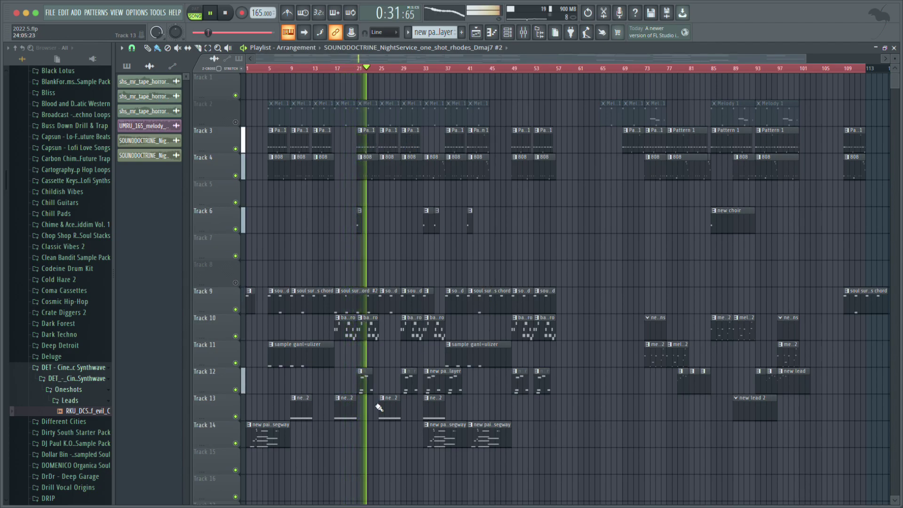
click(363, 376)
click(384, 376)
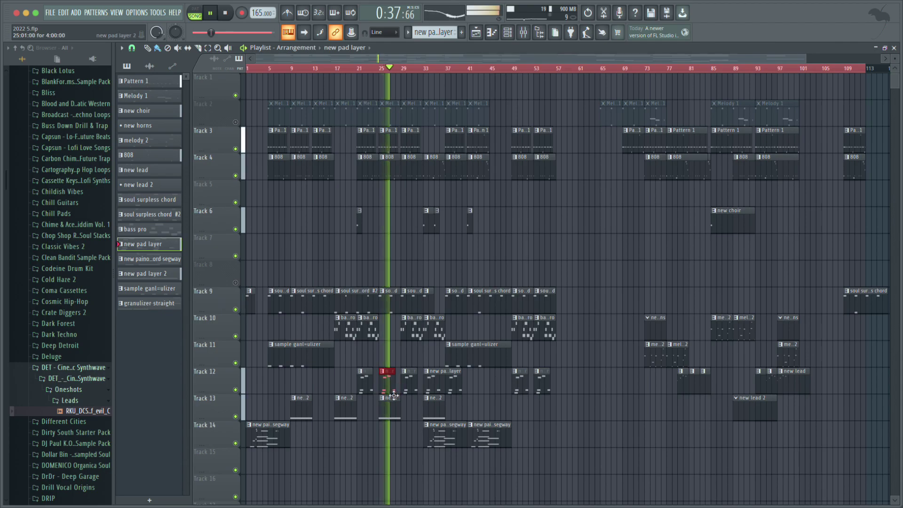
right_click(415, 324)
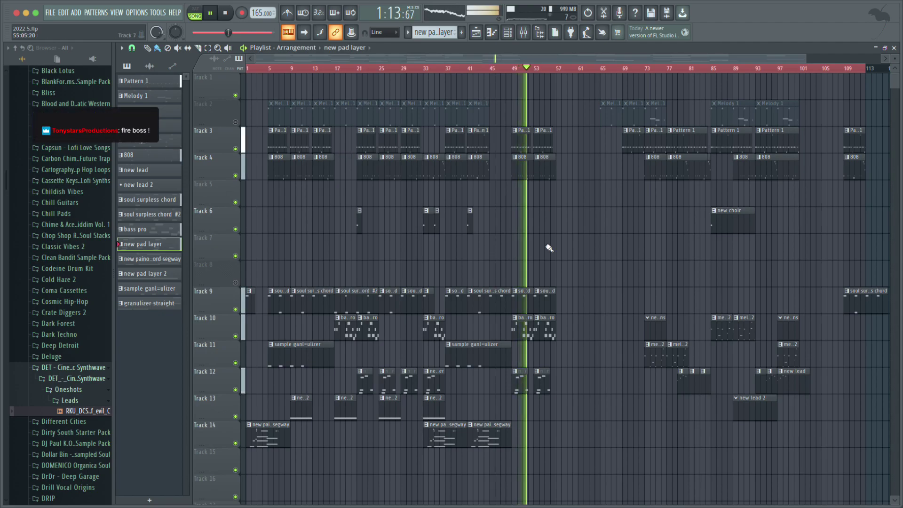
Review the arrangement in the Playlist and restart playback from bar 1.
scroll(451, 202, down, 1)
scroll(514, 195, up, 3)
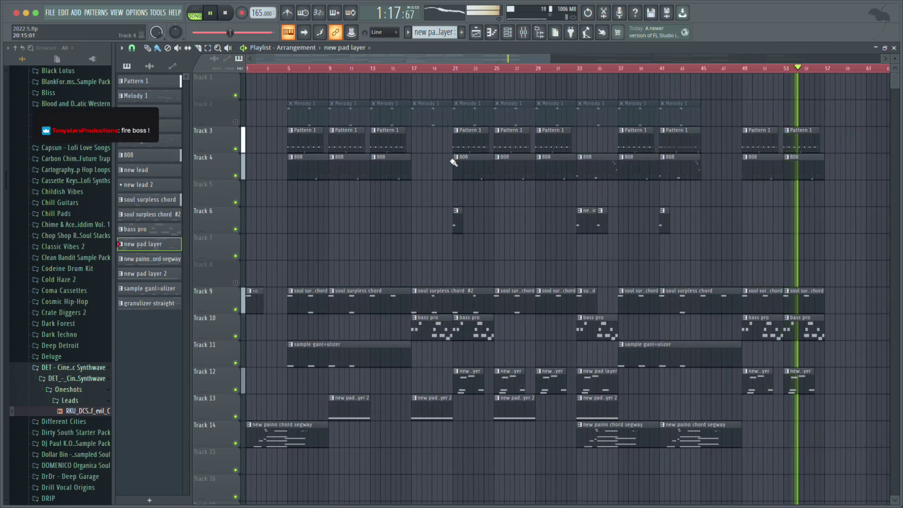
scroll(554, 225, down, 2)
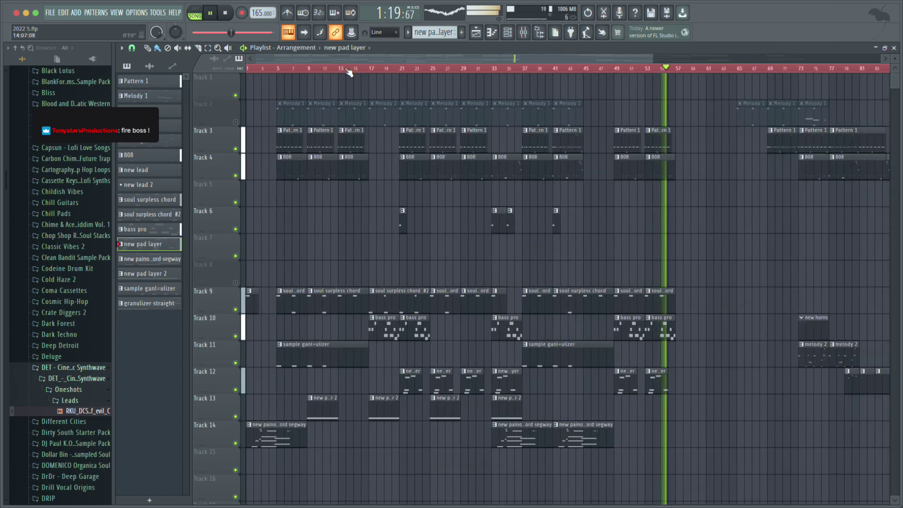
click(253, 70)
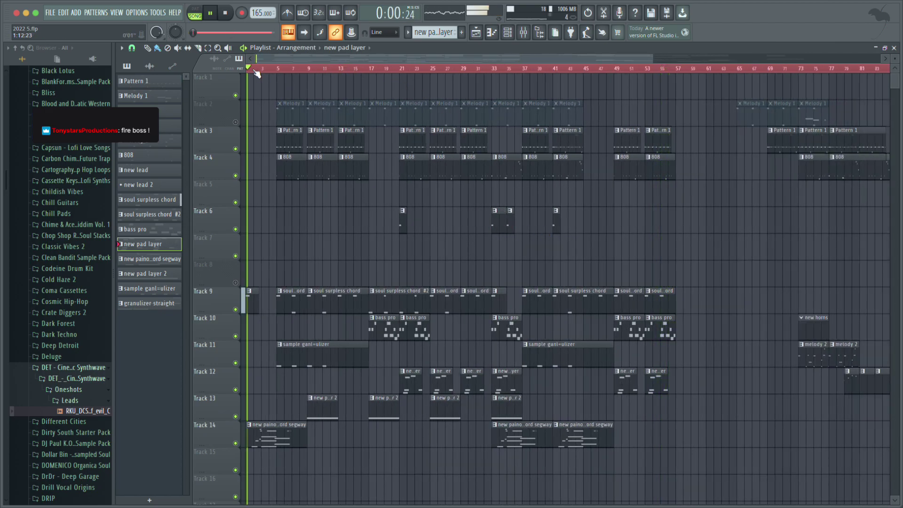
scroll(293, 237, down, 1)
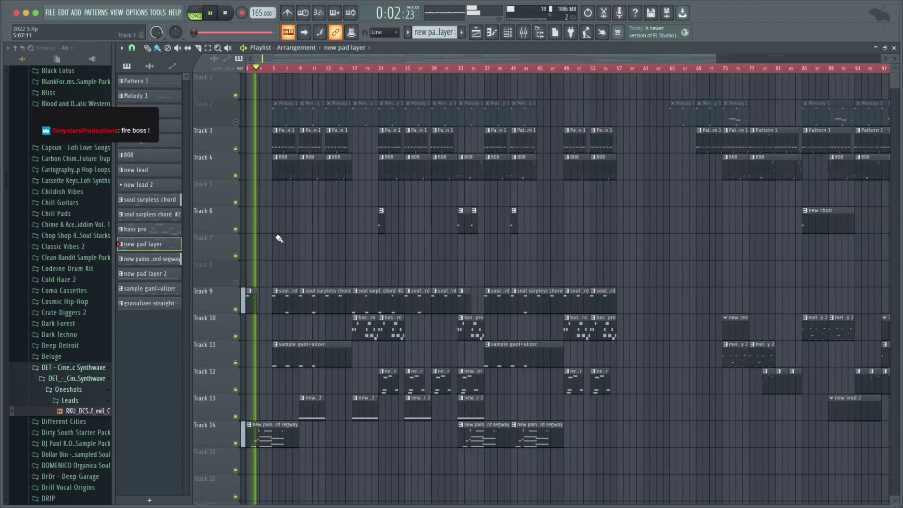
Add a new paino chord segway clip at bar 17 on Track 14 and a new pad layer clip at bar 13 on Track 12.
click(263, 436)
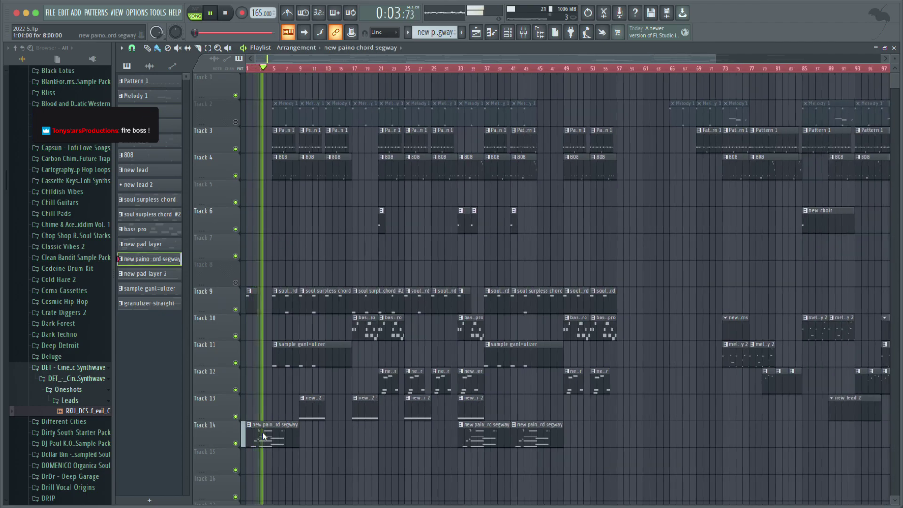
click(359, 438)
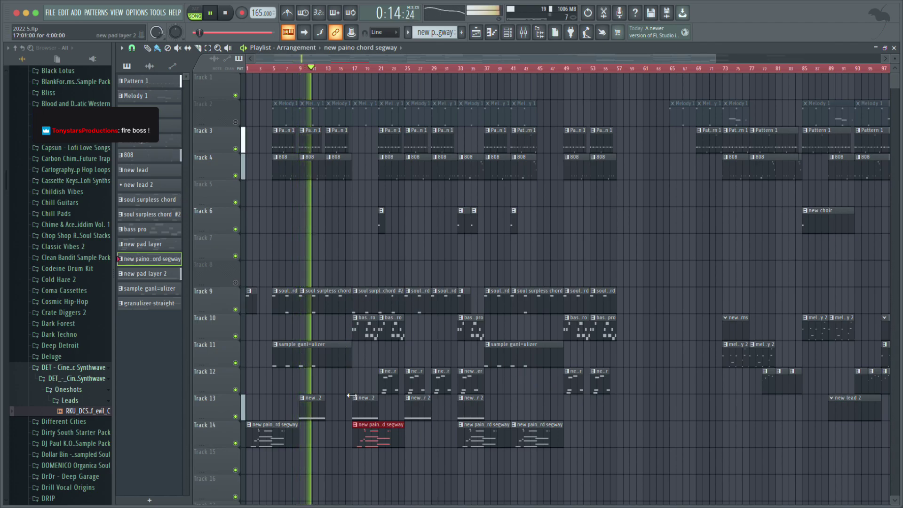
click(386, 375)
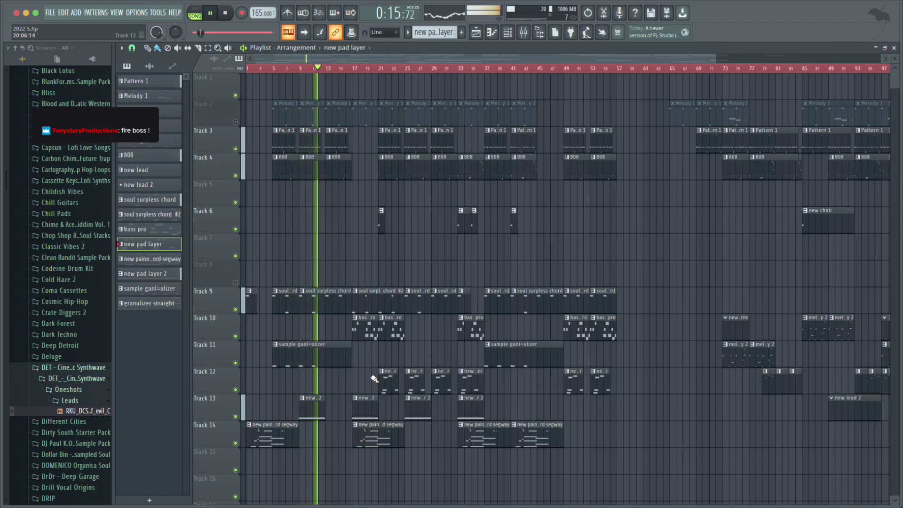
click(334, 381)
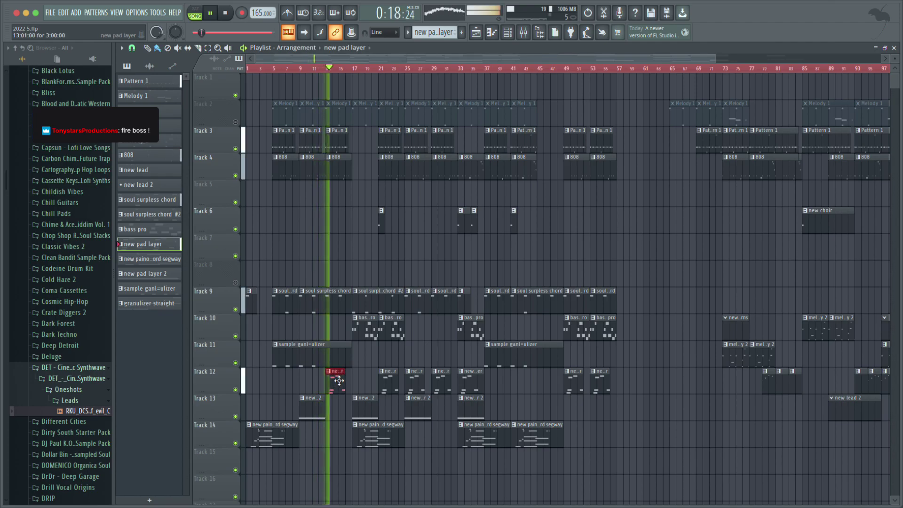
right_click(334, 379)
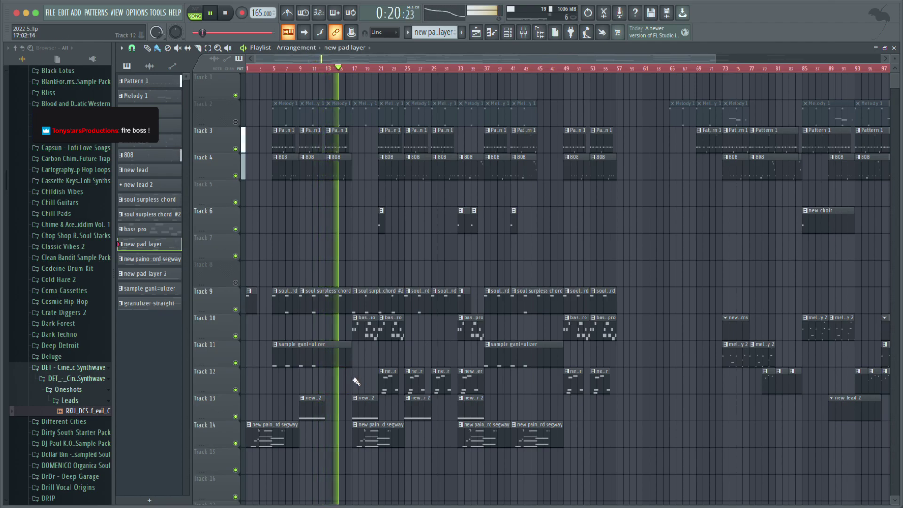
click(334, 379)
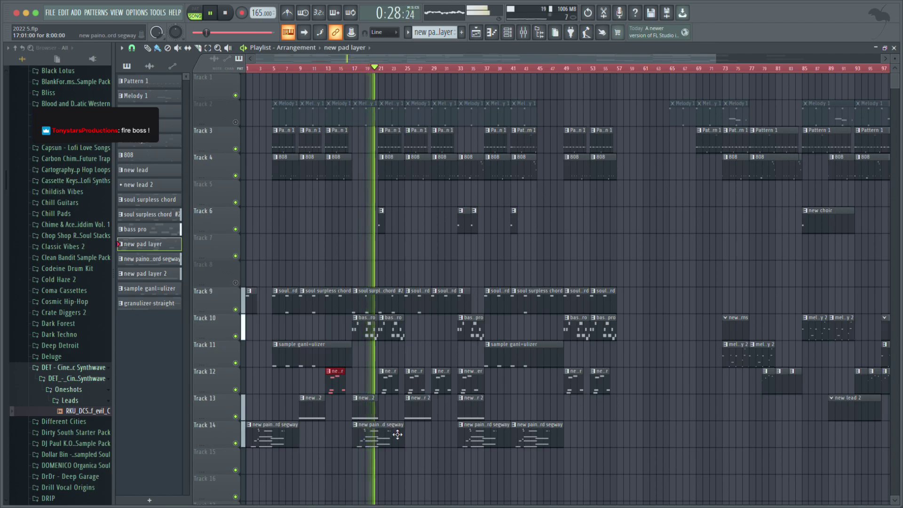
Trim the Track 14 chord segway clip at bar 17 to start at bar 21 and add another at bar 25.
mouse_move(380, 438)
mouse_down()
mouse_move(359, 439)
mouse_move(376, 434)
mouse_up()
click(429, 432)
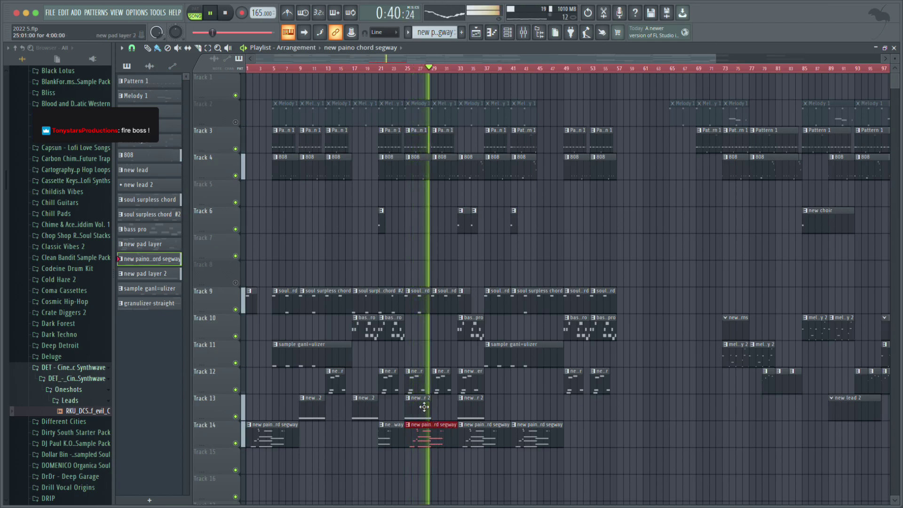
Delete the chord segway clips at bars 33 and 41 on Track 14 and the new pad layer 2 clip at bar 33 on Track 13.
right_click(465, 433)
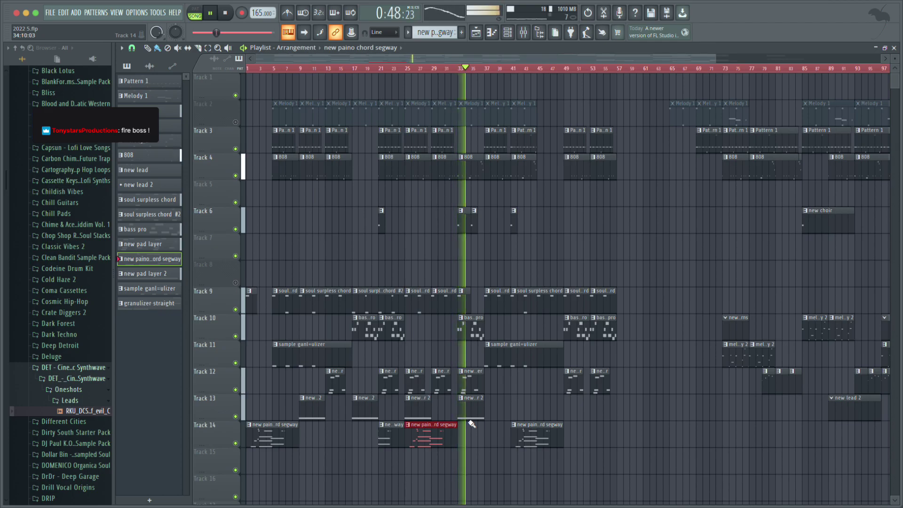
right_click(469, 414)
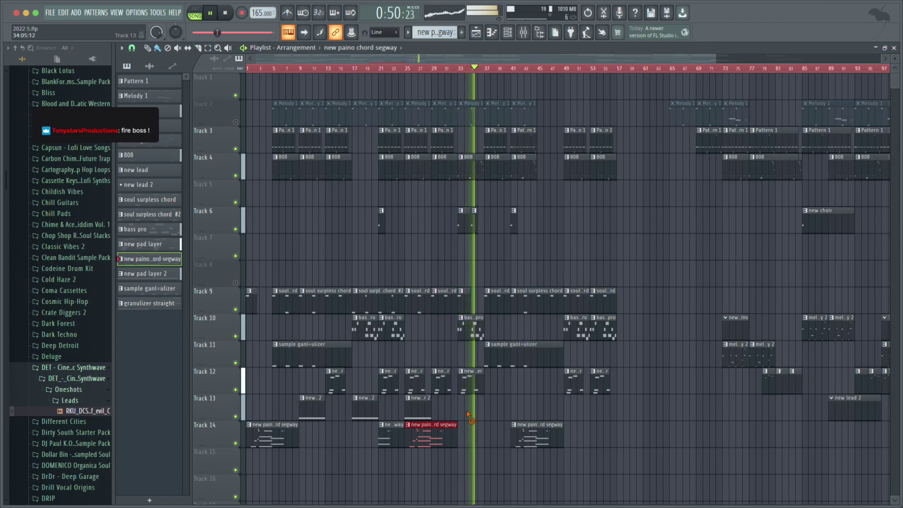
drag(523, 434, 503, 433)
right_click(503, 434)
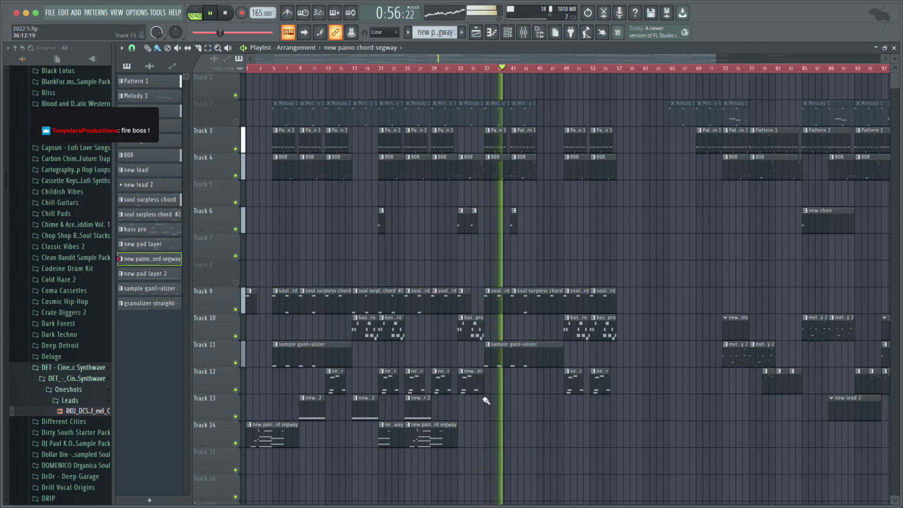
Place a new pad layer clip at bar 41 on Track 12.
click(509, 379)
drag(510, 380, 520, 376)
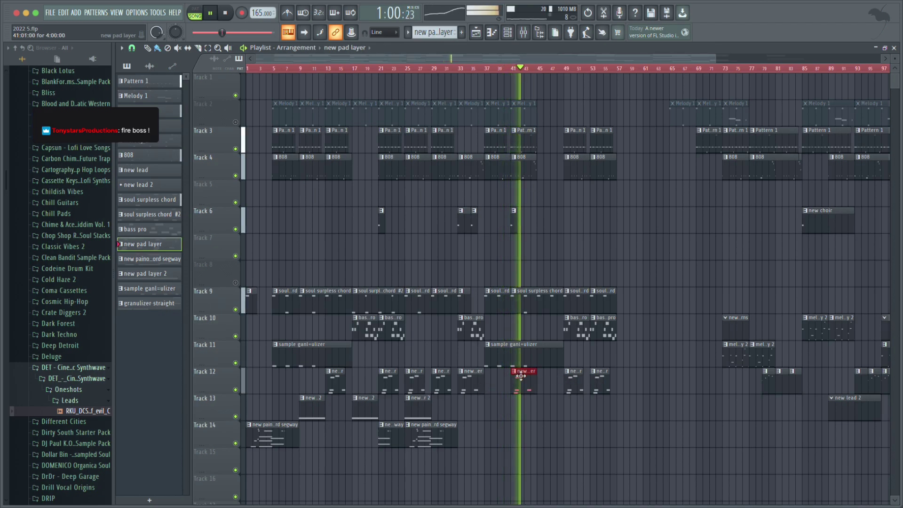
click(307, 381)
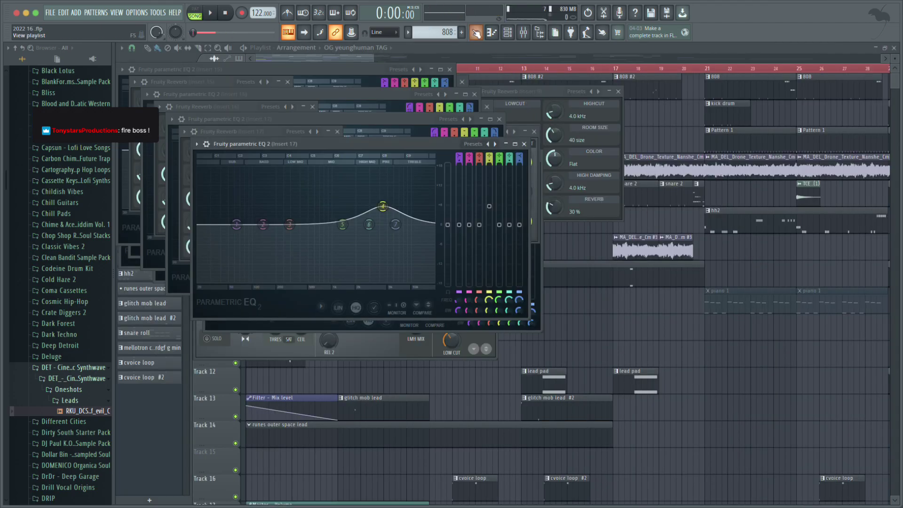
Show the 2022 16 arrangement in the Playlist and review its clips during playback.
click(476, 32)
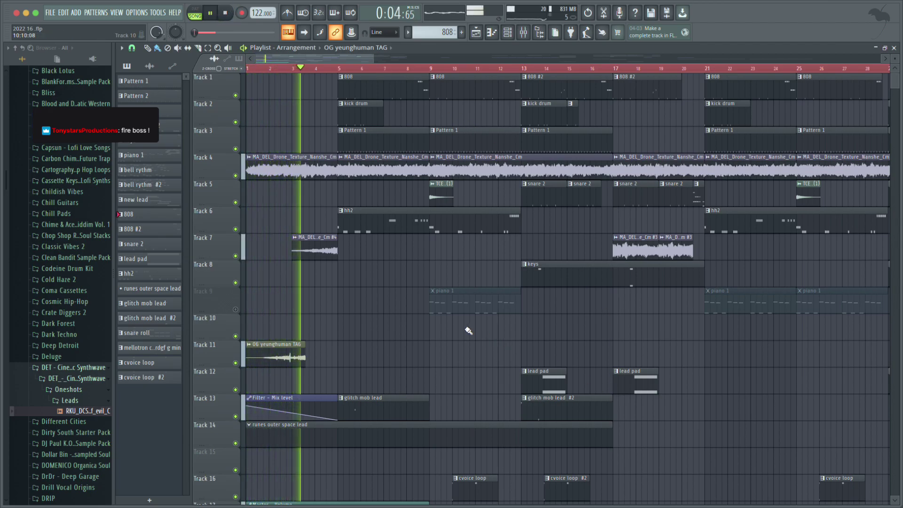
scroll(390, 318, down, 1)
scroll(391, 318, down, 5)
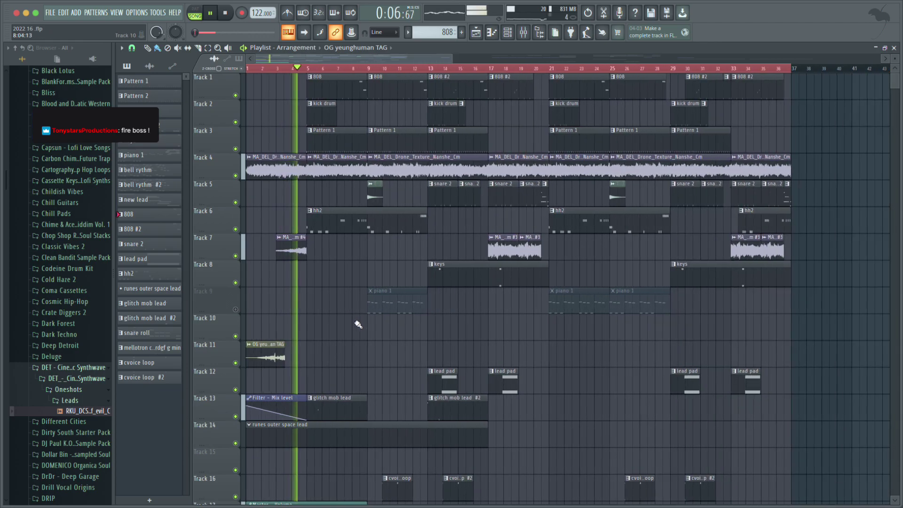
scroll(293, 304, down, 1)
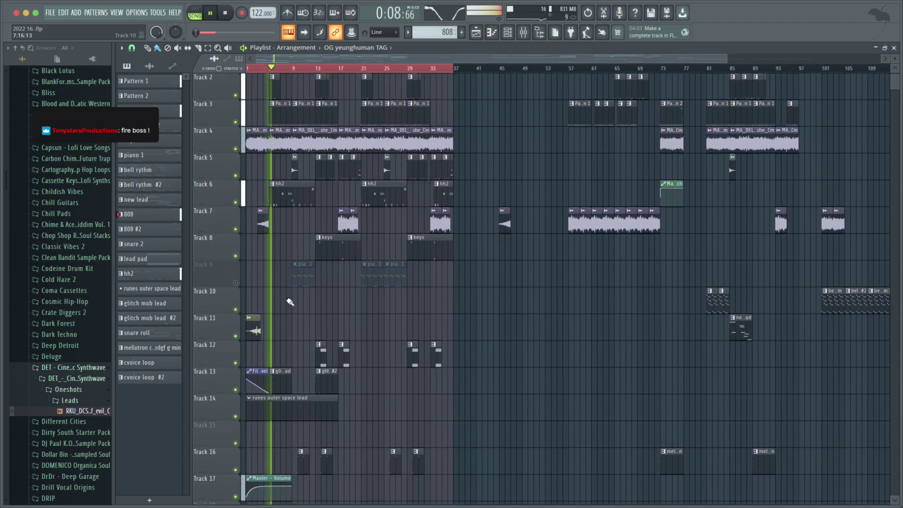
scroll(276, 299, up, 5)
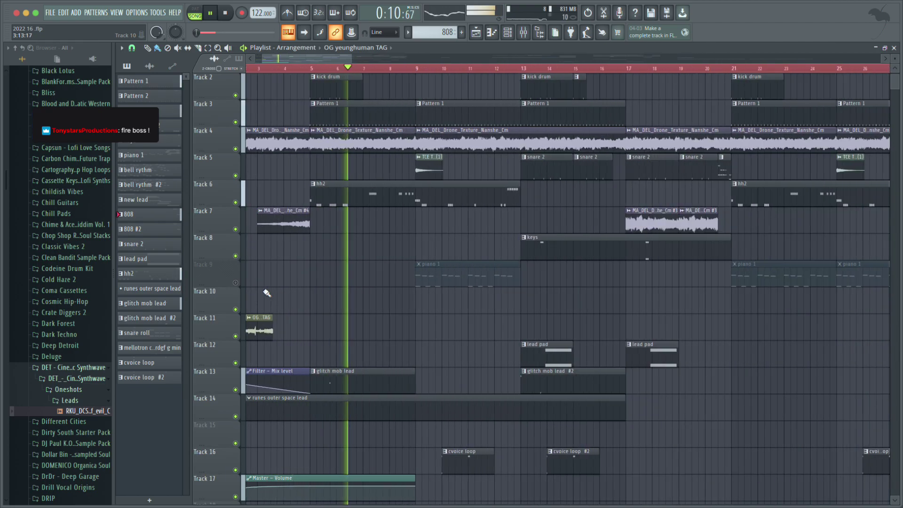
scroll(388, 315, down, 3)
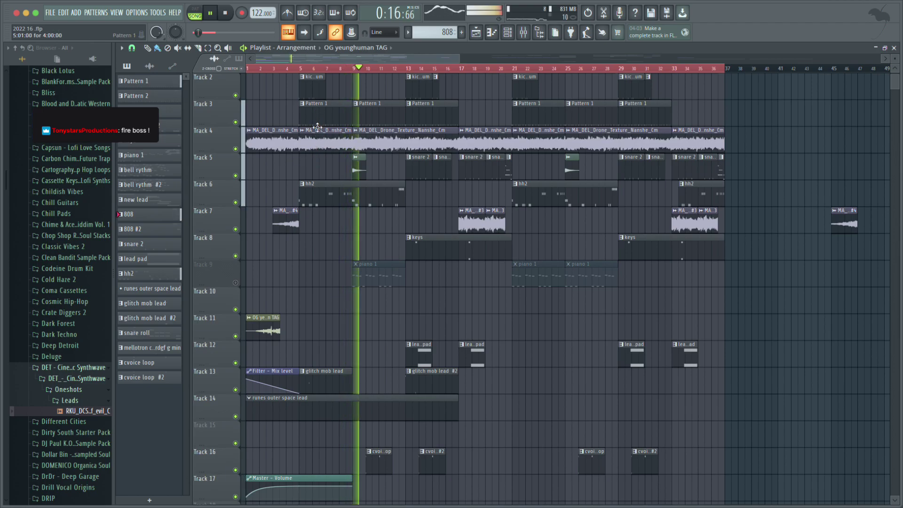
scroll(324, 129, up, 4)
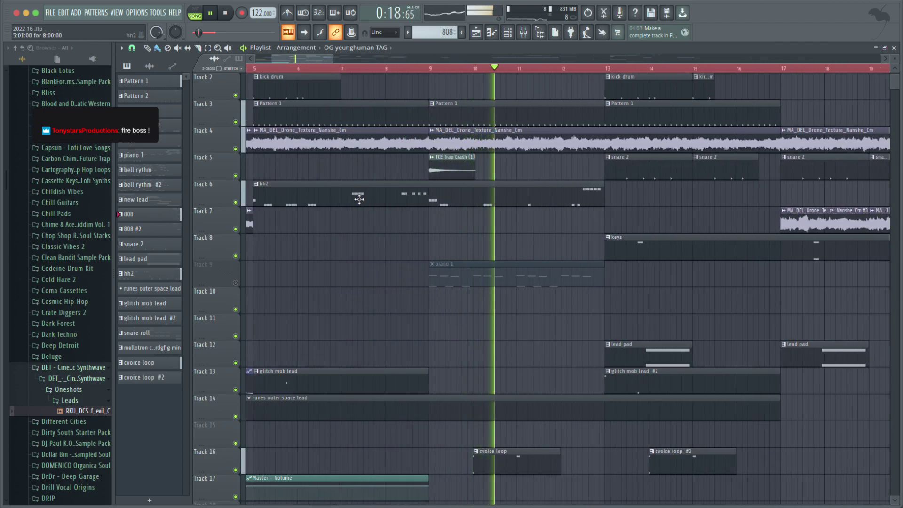
scroll(378, 179, up, 1)
Open the 808 pattern from its bar 5 clip and select the two fast note rolls at the end of bar 4 for copying.
click(364, 88)
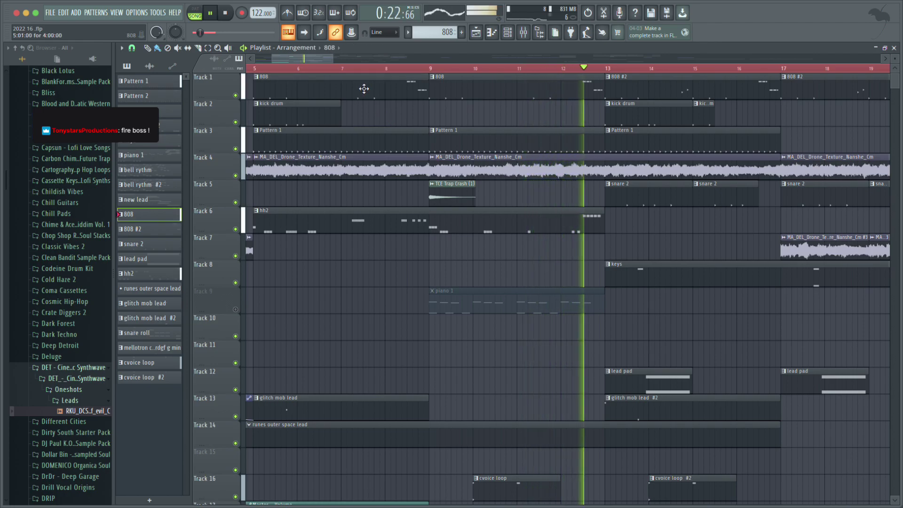
double_click(363, 87)
drag(302, 132, 260, 202)
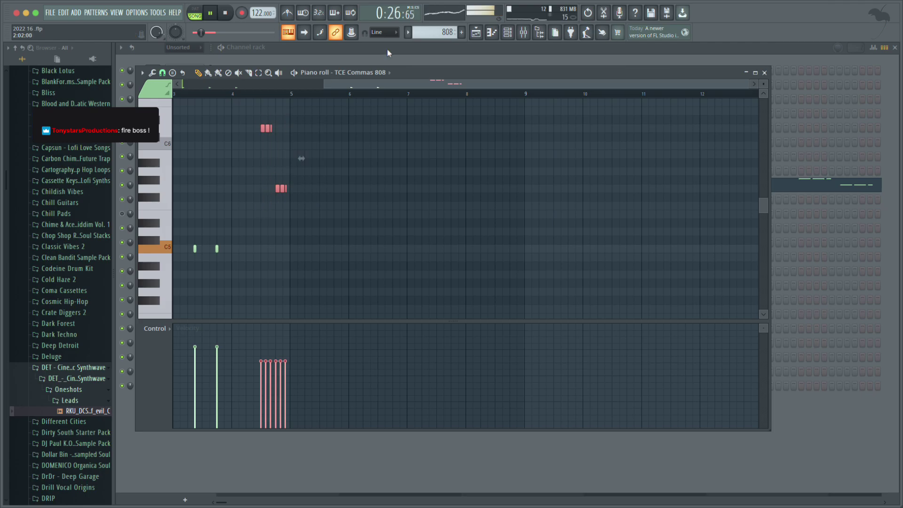
Clone the bar 5 Pattern 1 clip on Track 3 as Pattern 2 and paste the rolls at the end of its hi-hat's bar 4.
click(477, 32)
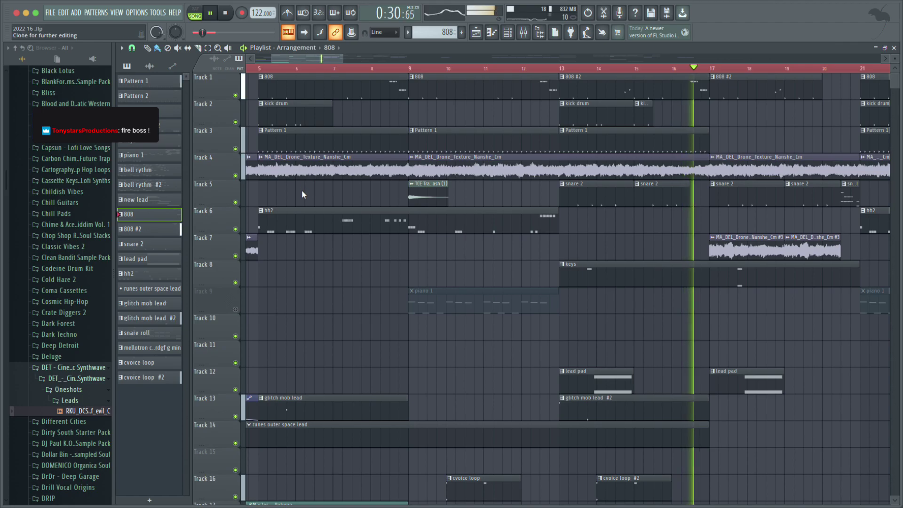
double_click(339, 148)
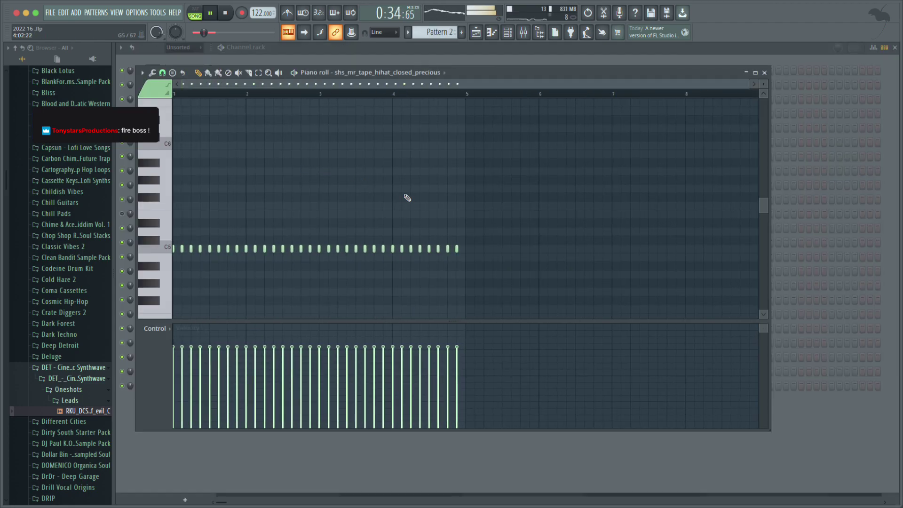
key(ctrl+v)
drag(212, 129, 437, 130)
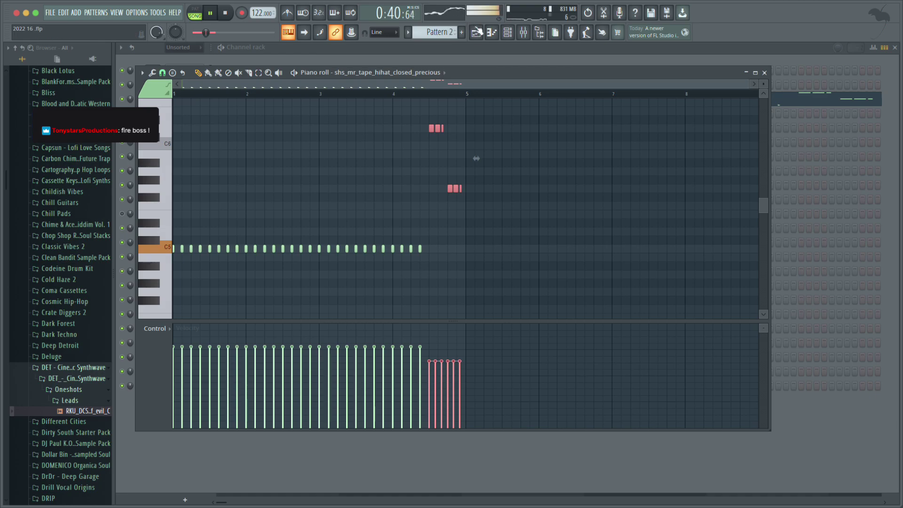
Play the Playlist from bar 5 and cut the Track 6 hh2 clip to leave a gap between bars 7 and 9.
click(480, 31)
scroll(394, 166, down, 5)
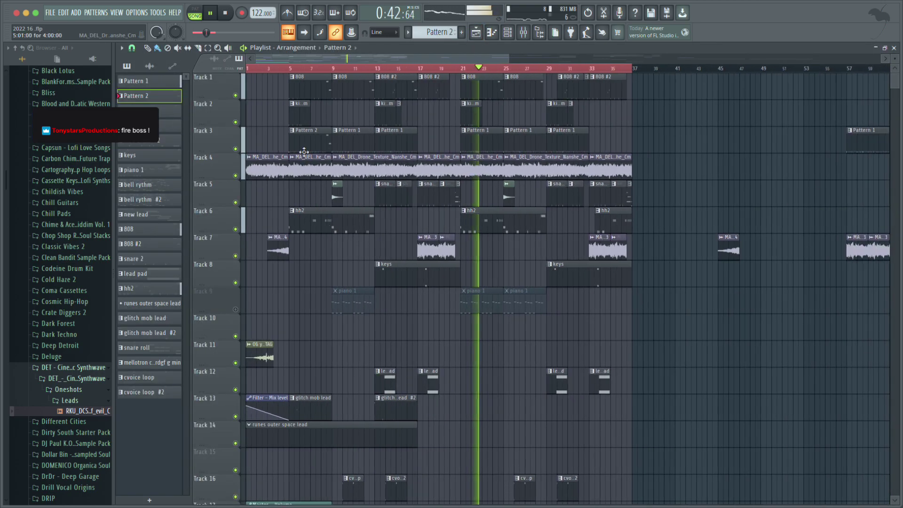
click(292, 69)
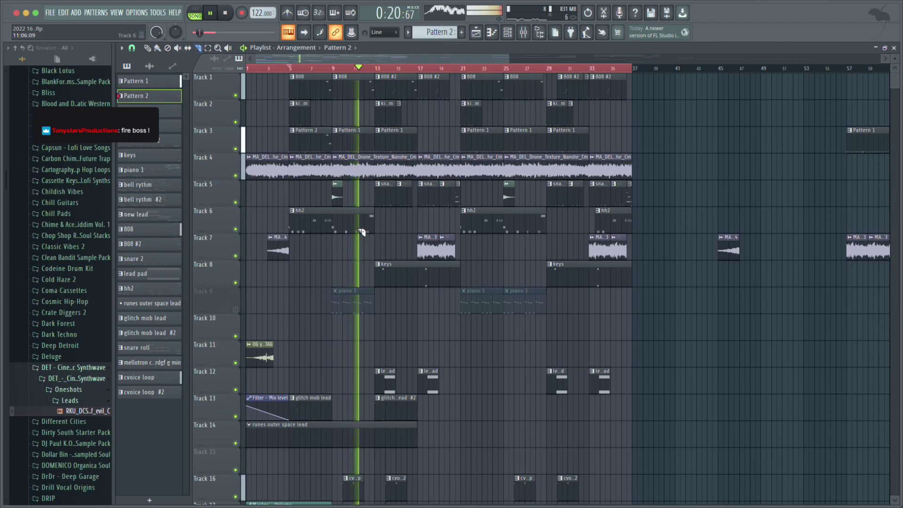
click(312, 216)
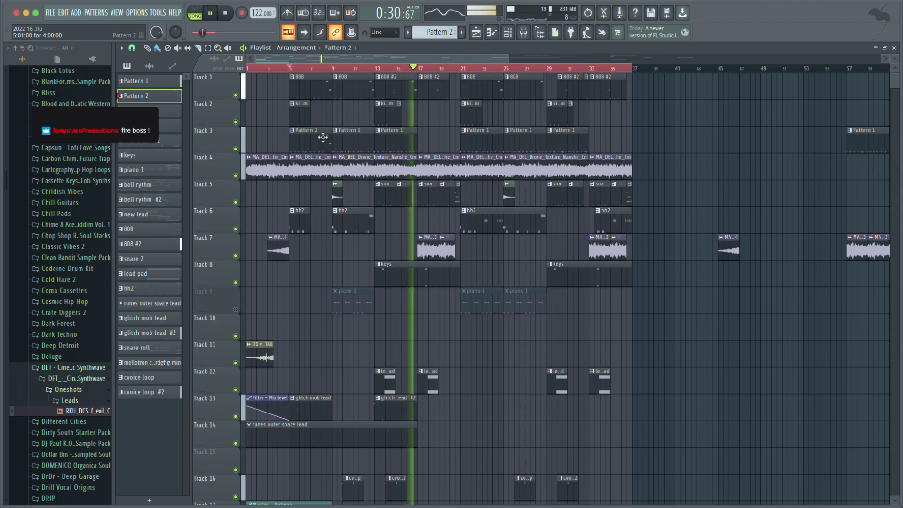
Replace the Pattern 1 clip at bar 21 on Track 3 with Pattern 2.
right_click(470, 142)
click(468, 142)
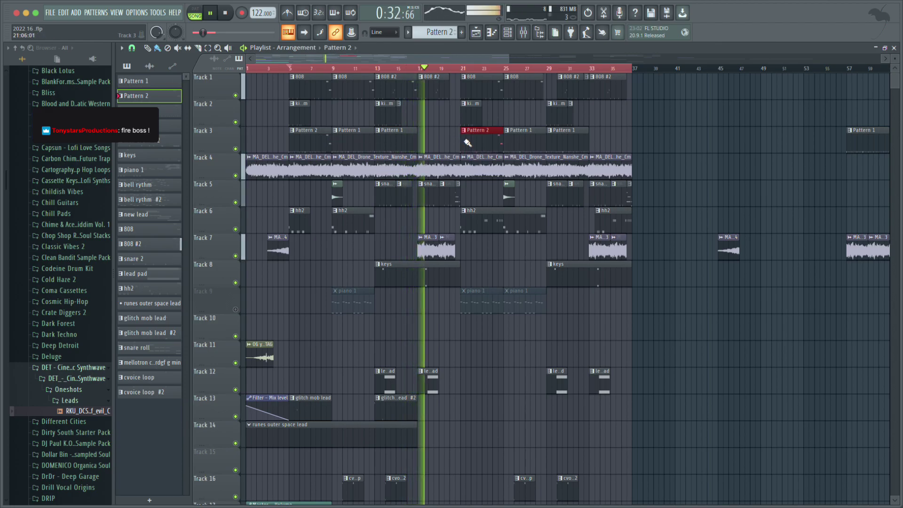
Split the bar 21 hh2 clip on Track 6 at bar 23 and trim its second part to start at bar 25.
scroll(394, 141, up, 4)
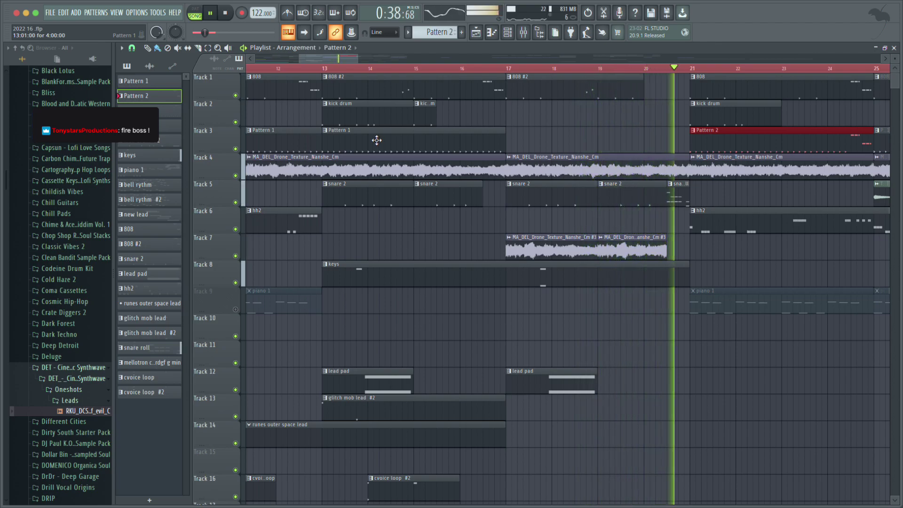
scroll(377, 140, down, 4)
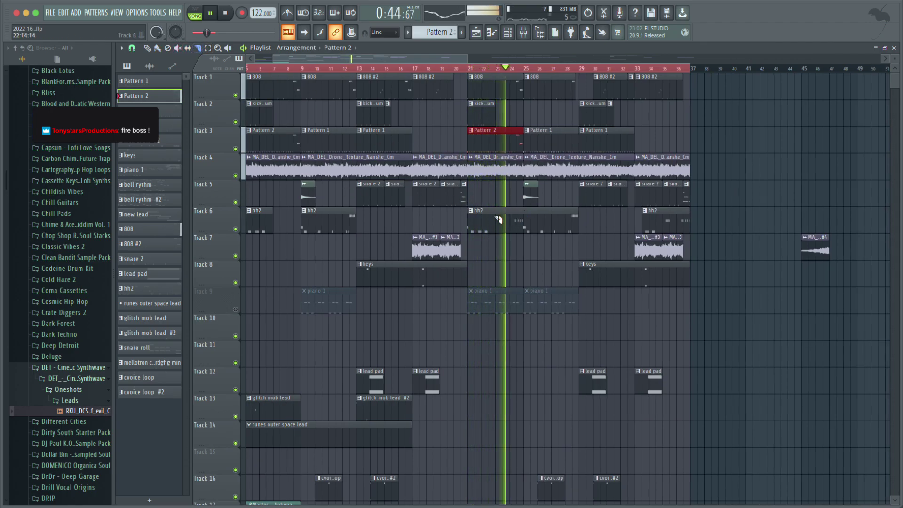
drag(502, 235, 499, 203)
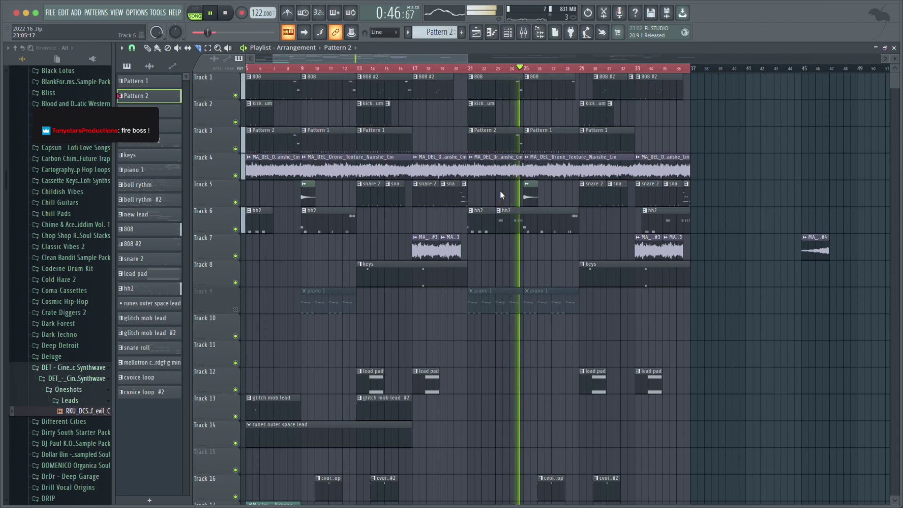
key(b)
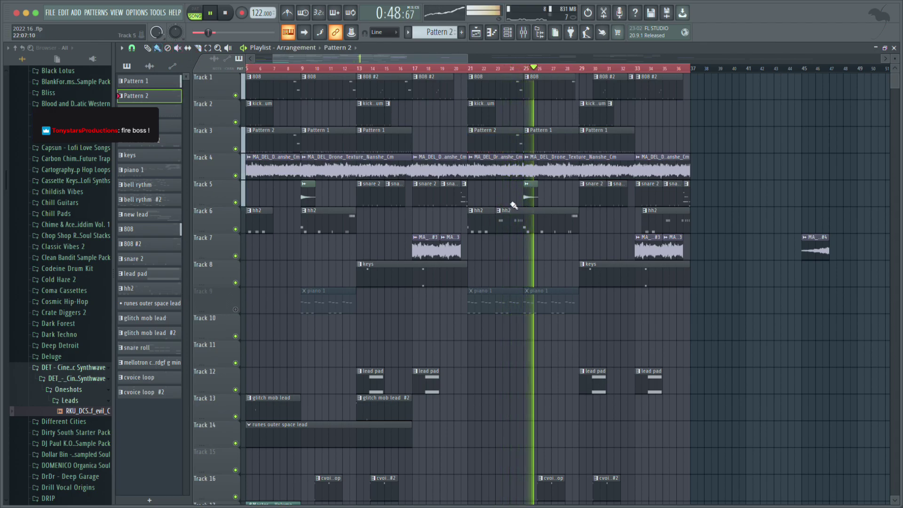
drag(497, 221, 524, 221)
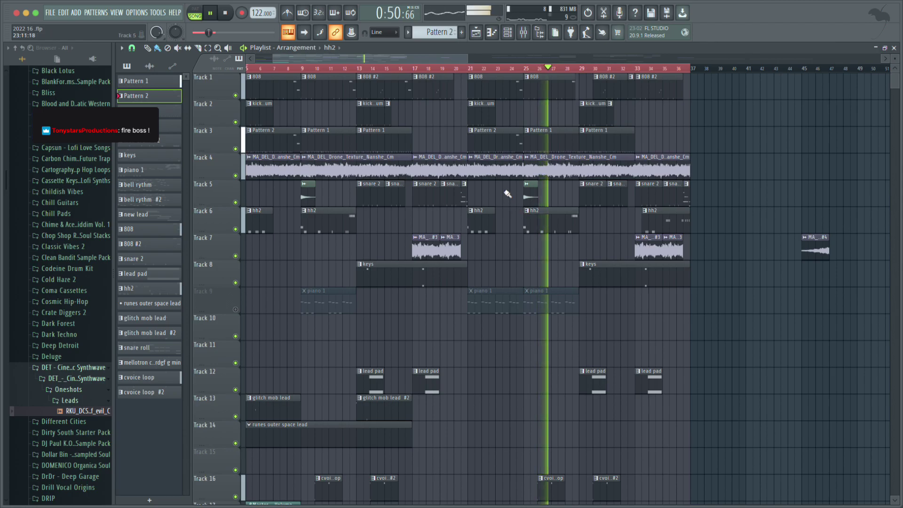
Unmute Track 9, add a piano 1 clip there at bar 29, and play the arrangement from bar 29.
scroll(419, 278, down, 2)
click(235, 310)
click(527, 294)
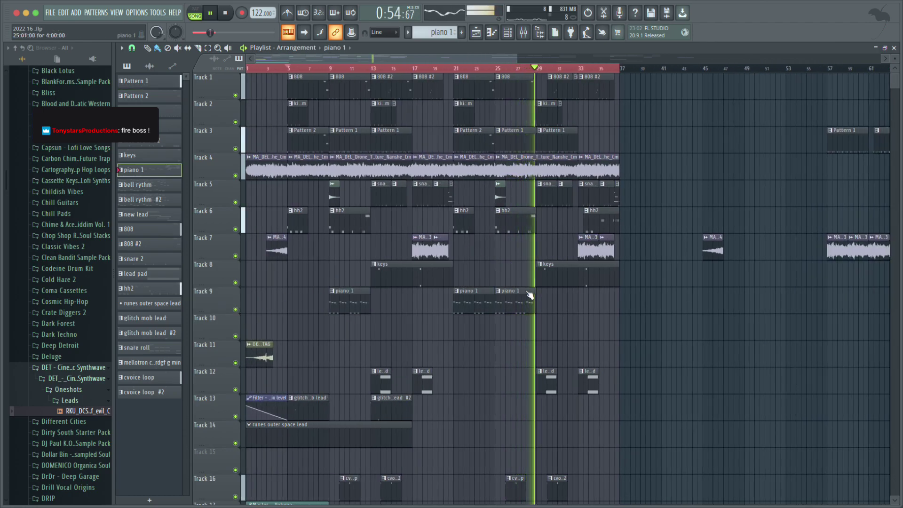
click(533, 296)
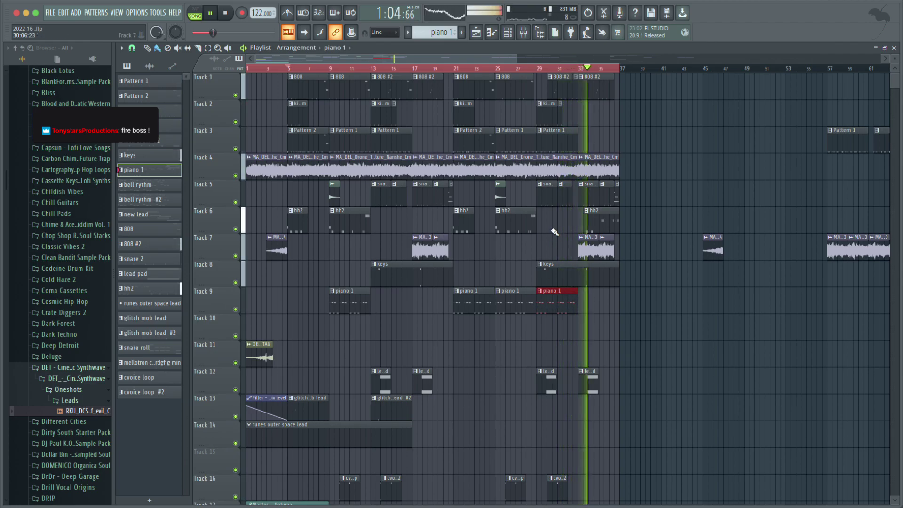
click(538, 68)
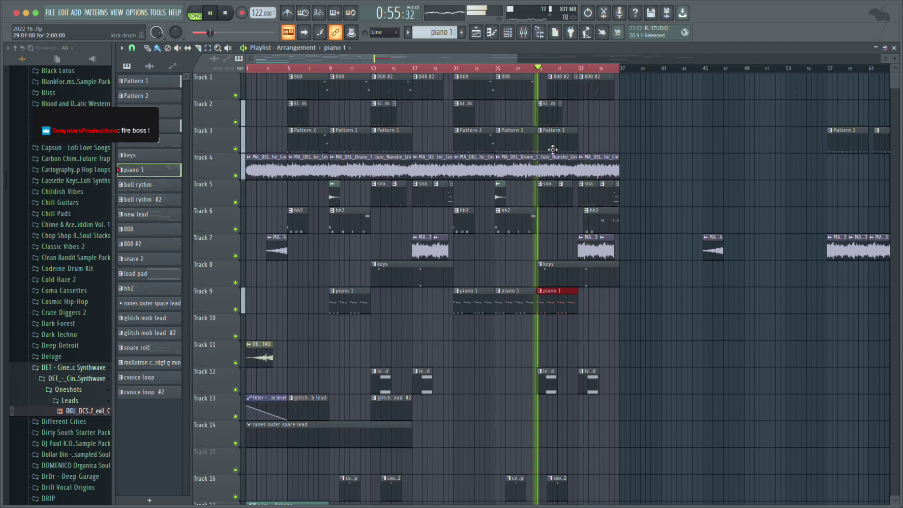
Open the bar 29 piano 1 clip in the piano roll and play its low G2 notes.
double_click(558, 295)
key(space)
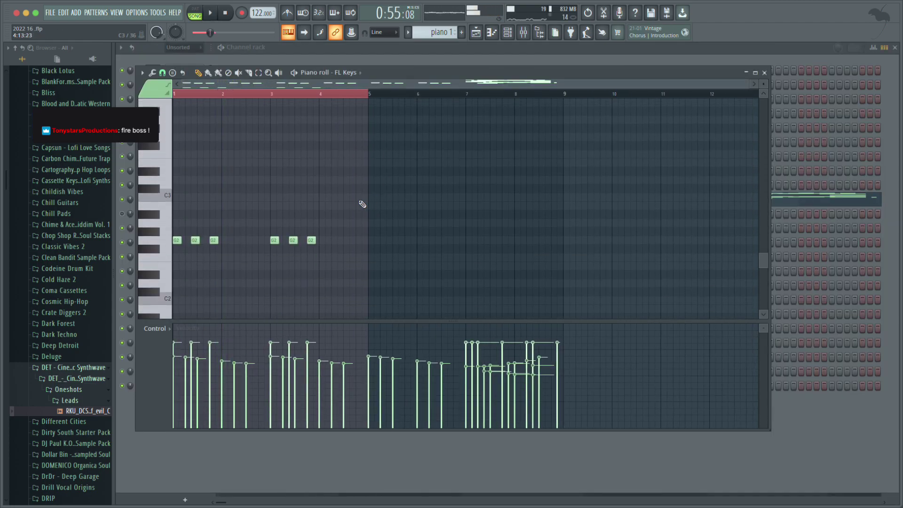
scroll(193, 277, down, 3)
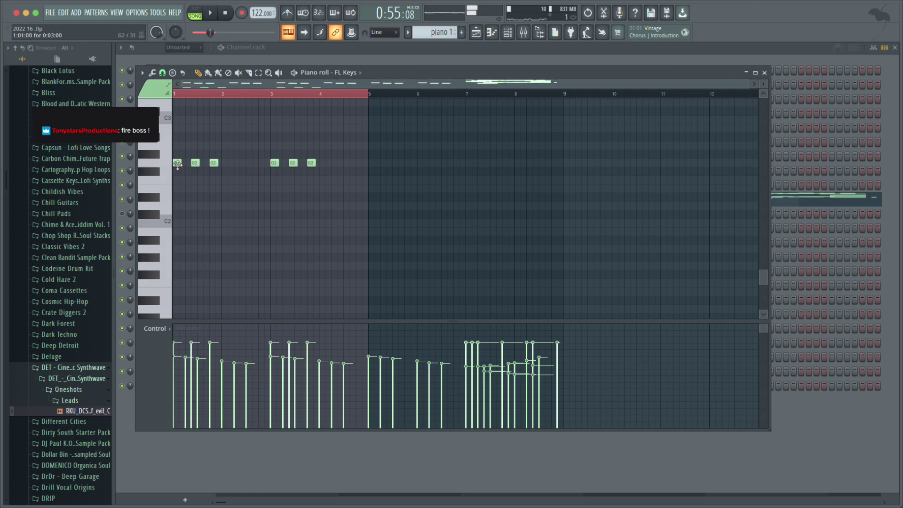
key(space)
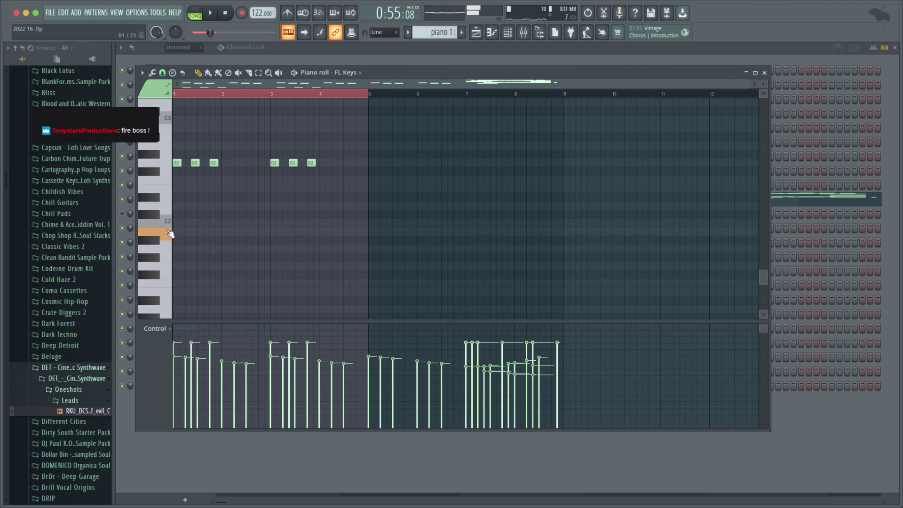
Try a B1 note in bar 1 against the playing arrangement, then remove it.
key(space)
click(202, 231)
key(space)
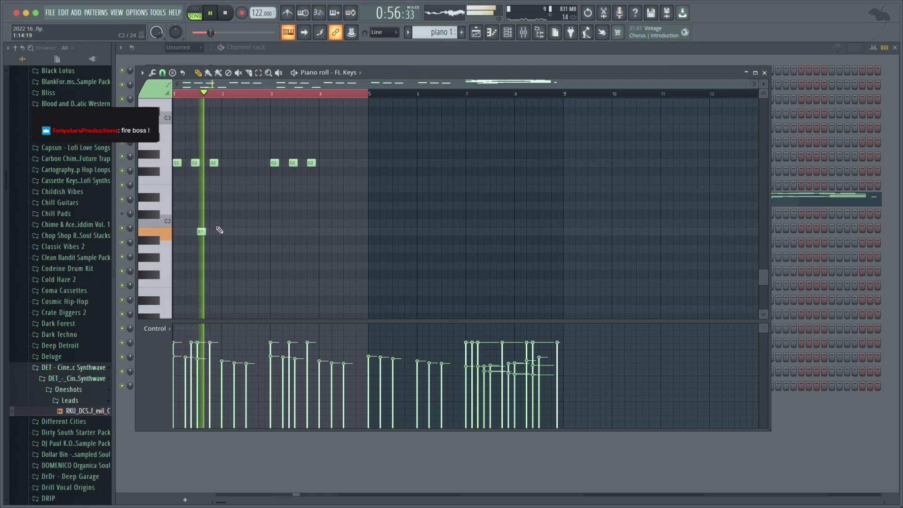
click(238, 231)
right_click(238, 231)
key(space)
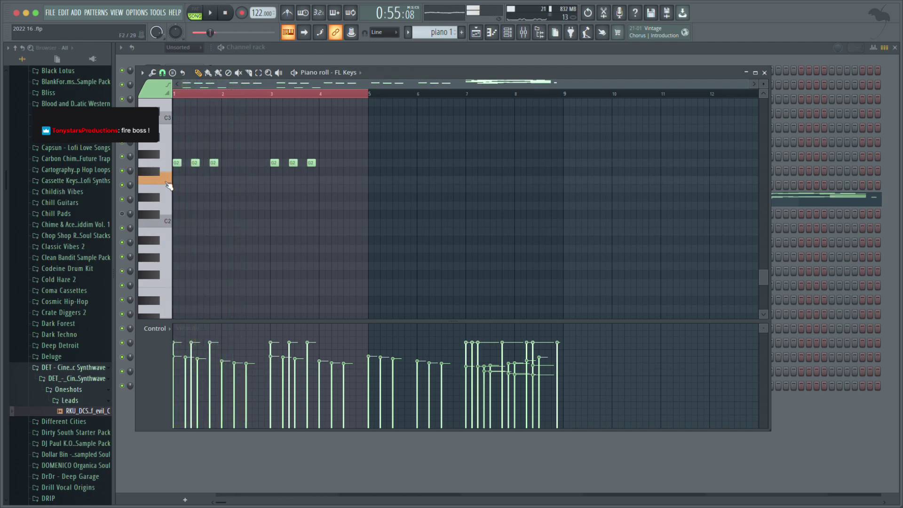
Duplicate the six G2 notes an octave higher as G3, offset into the gaps between the originals.
key(space)
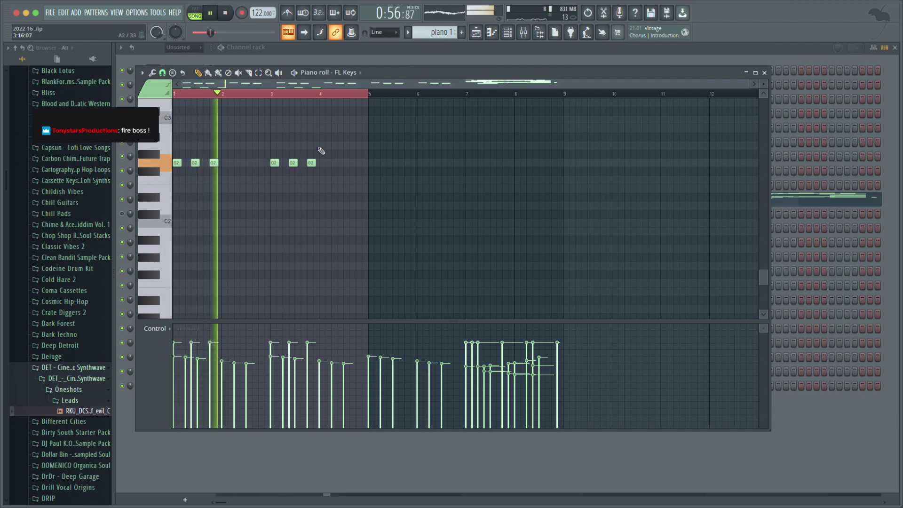
key(space)
drag(333, 136, 177, 162)
key(space)
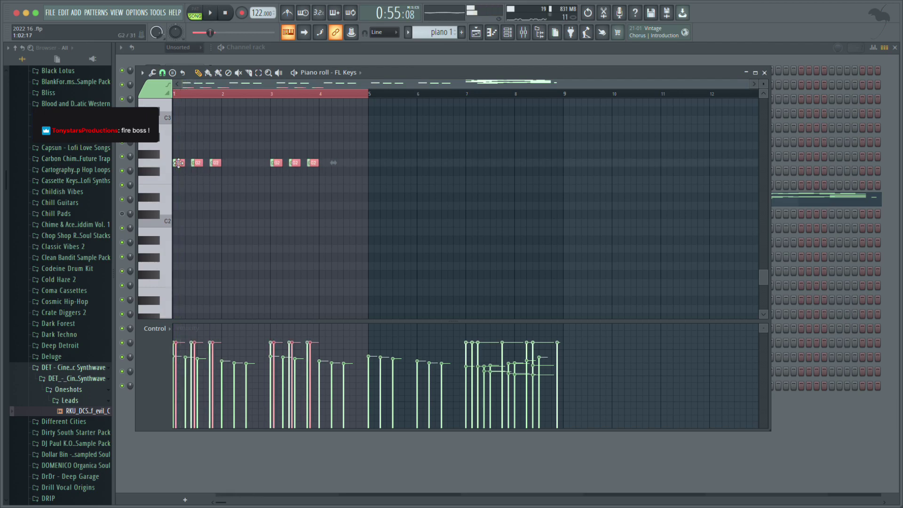
key(space)
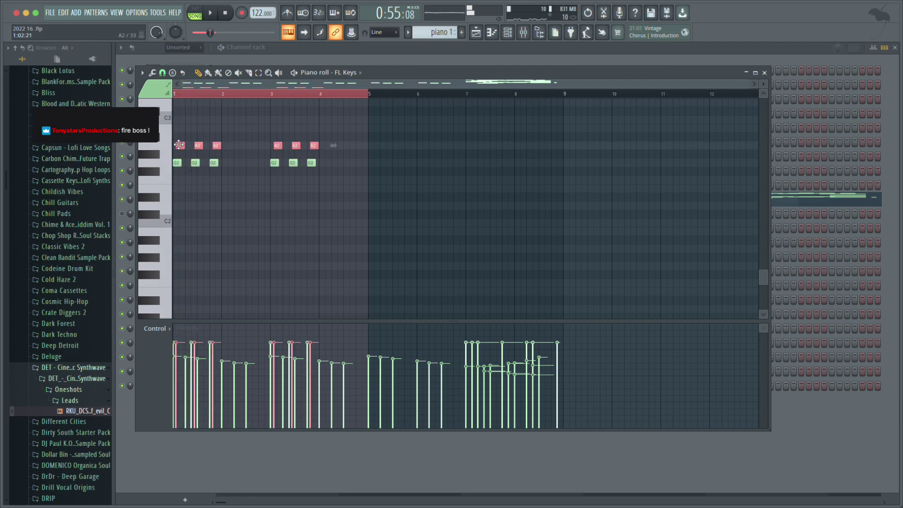
mouse_move(180, 128)
mouse_down()
mouse_move(183, 96)
mouse_move(186, 136)
mouse_up()
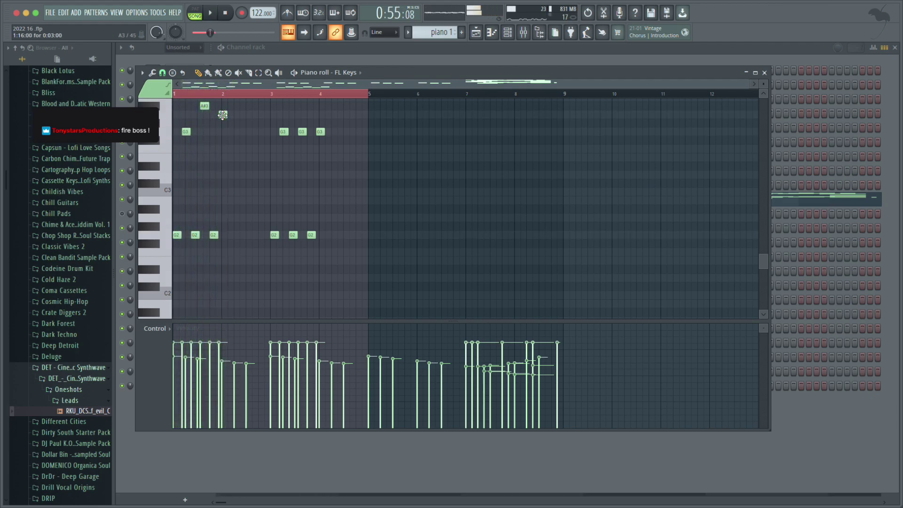
Raise the second G3 copy in bar 1 to C4 and delete the third copy.
scroll(221, 147, up, 3)
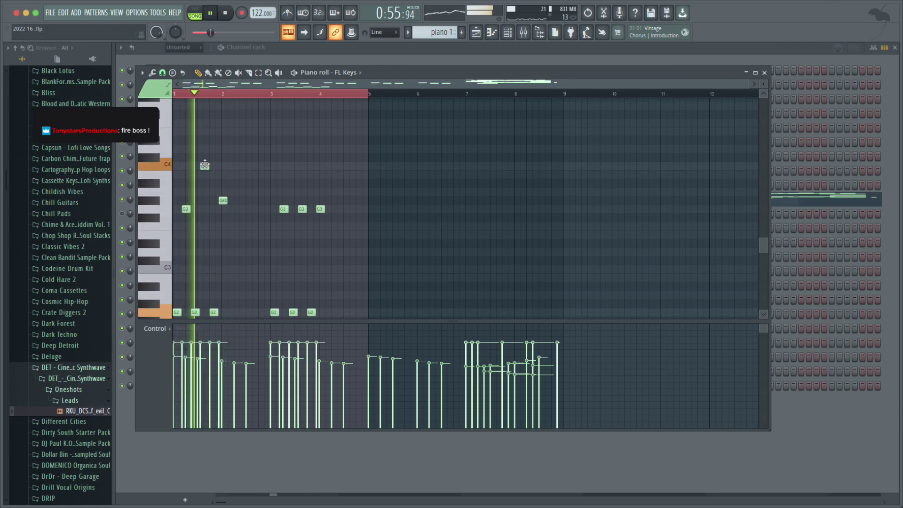
key(space)
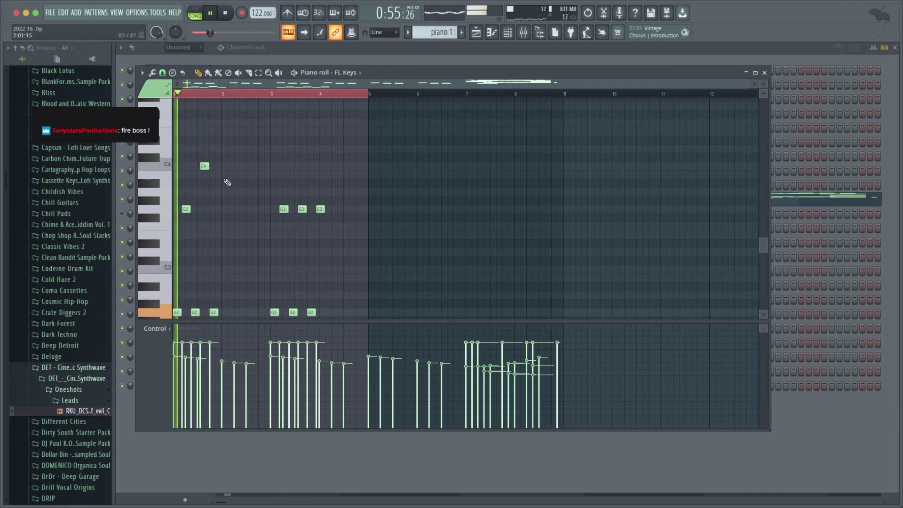
key(space)
key(space)
Add a note at step 15 of bar 1, lower it to G#3 and audition it with playback.
click(217, 174)
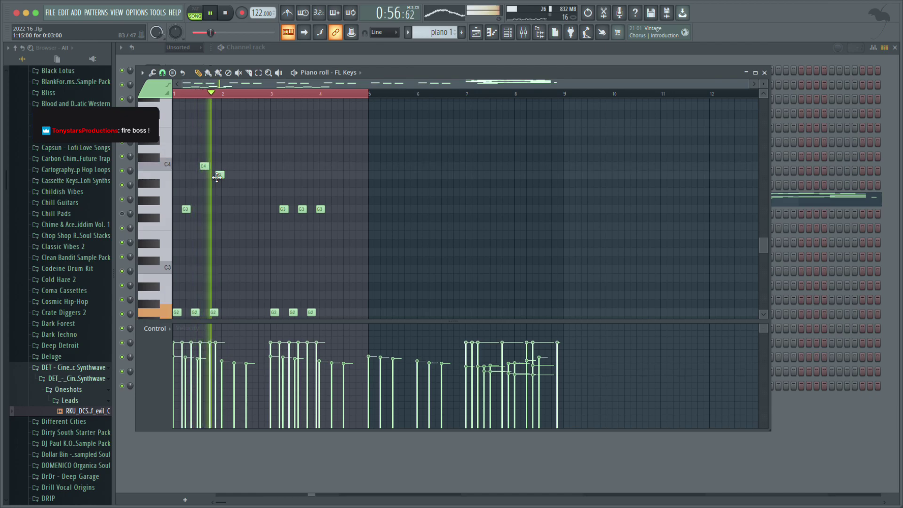
key(space)
drag(217, 177, 216, 195)
key(space)
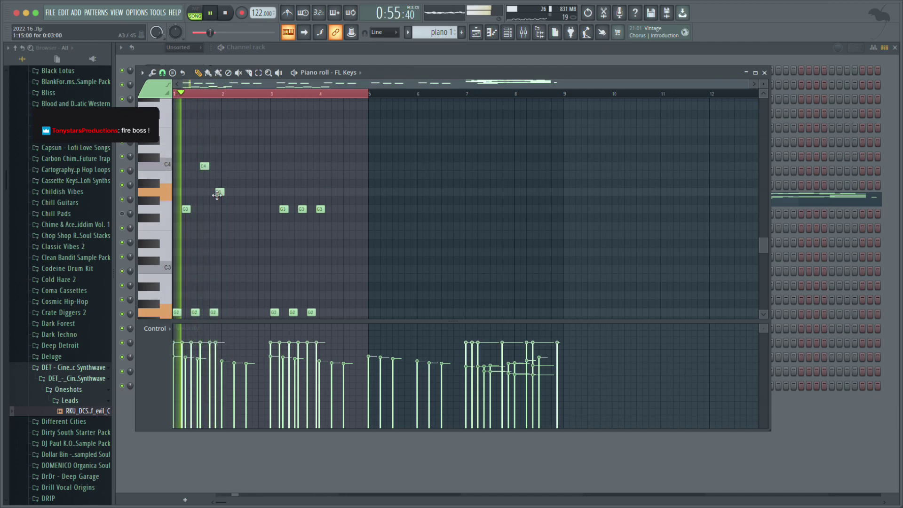
key(space)
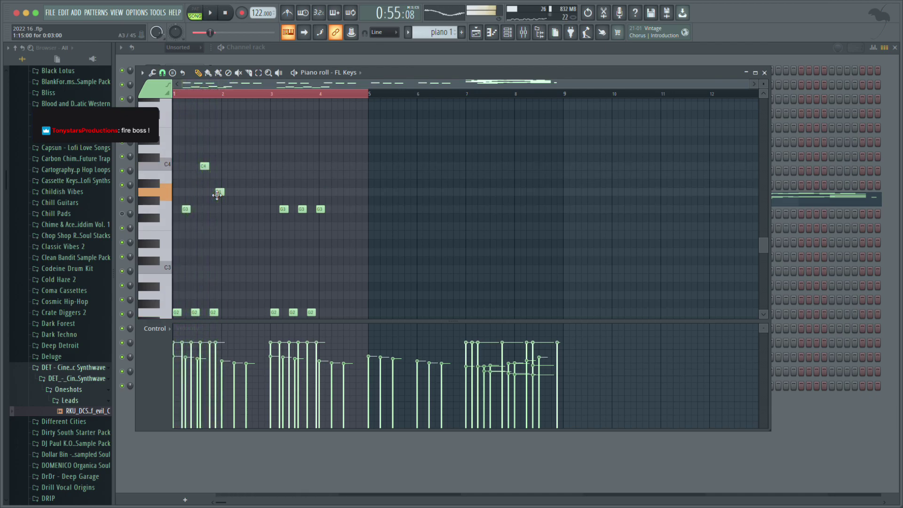
key(space)
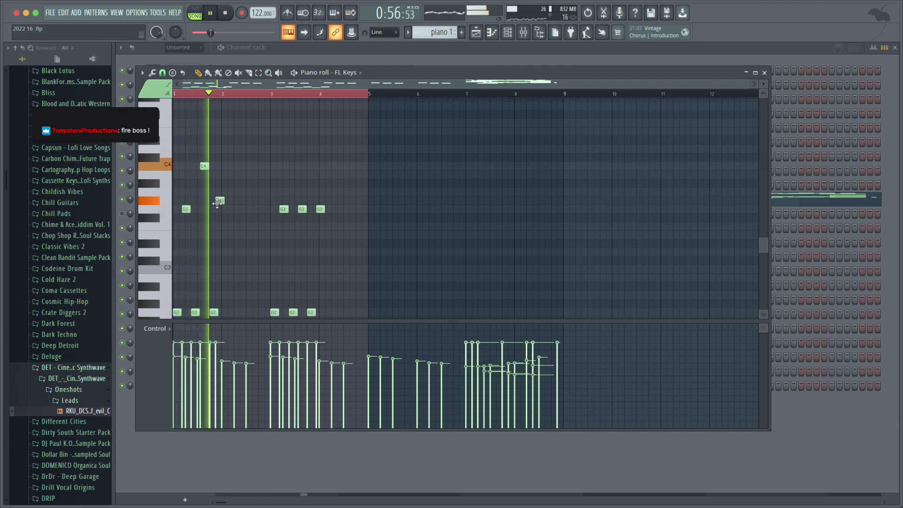
Add a G3 note at about step 5 of bar 2 following the G#3, checking it with playback.
scroll(219, 206, down, 3)
key(space)
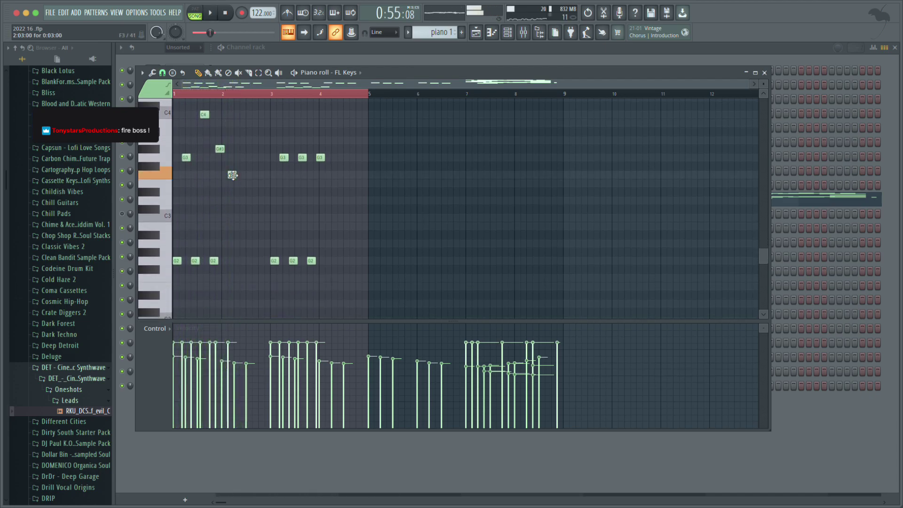
key(space)
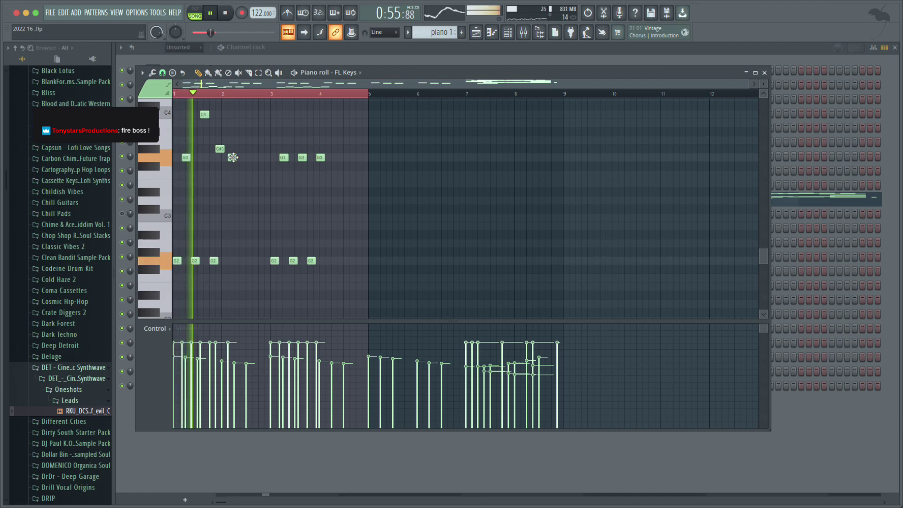
drag(233, 157, 238, 157)
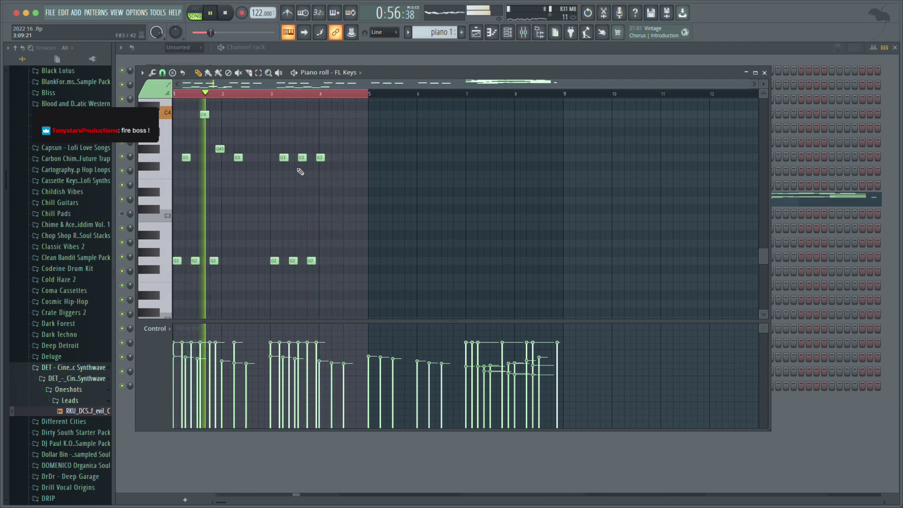
Delete the low G2 notes and their G3 copies from bar 3 onward.
scroll(299, 170, up, 3)
scroll(290, 179, down, 3)
key(space)
drag(347, 129, 271, 275)
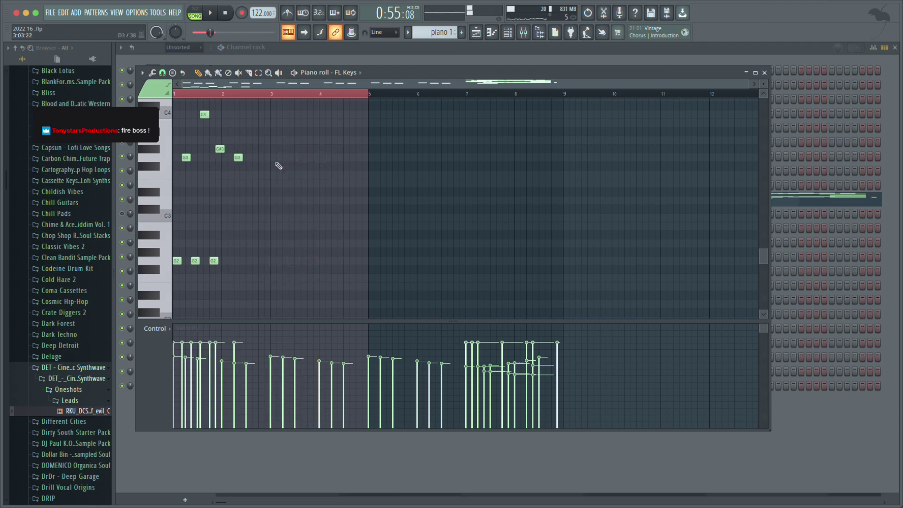
Duplicate the remaining G2, G3, C4 and G#3 notes about one bar later, trimming the copied G#3 and removing the last G3.
scroll(220, 149, down, 1)
key(ctrl+a)
click(179, 249)
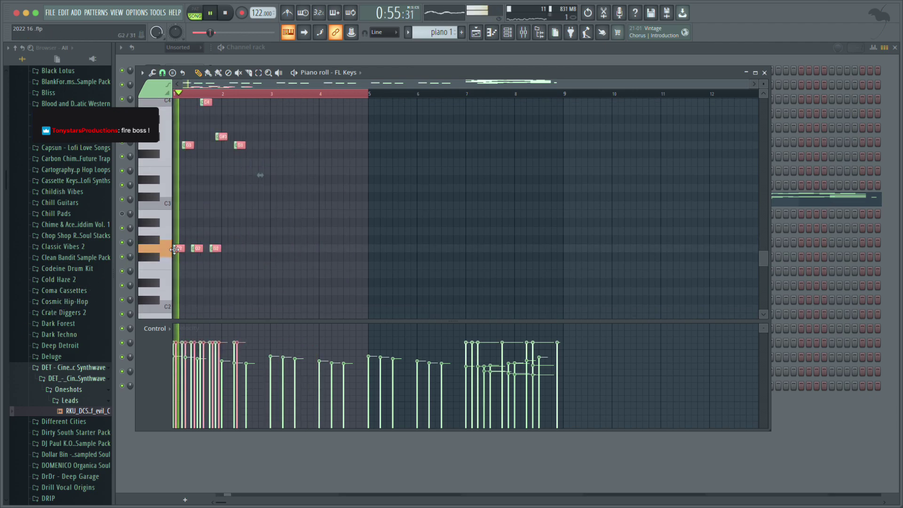
key(space)
drag(179, 248, 223, 247)
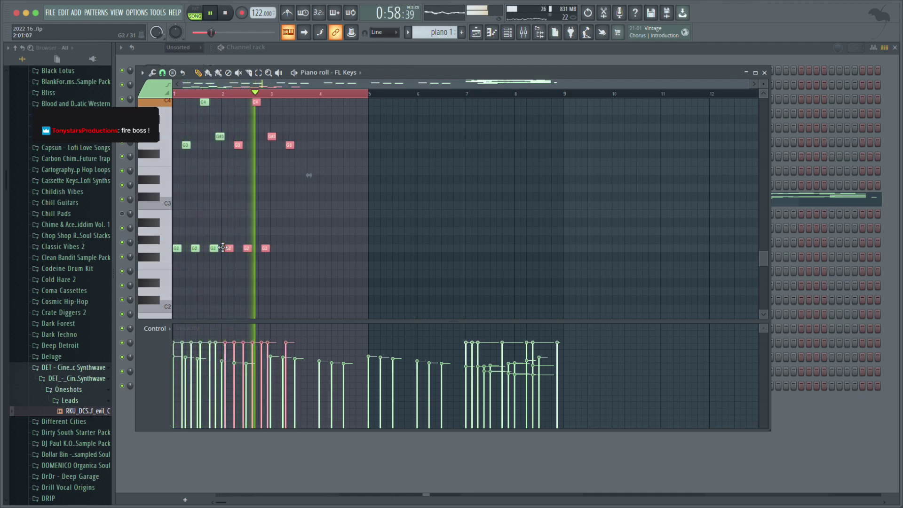
key(space)
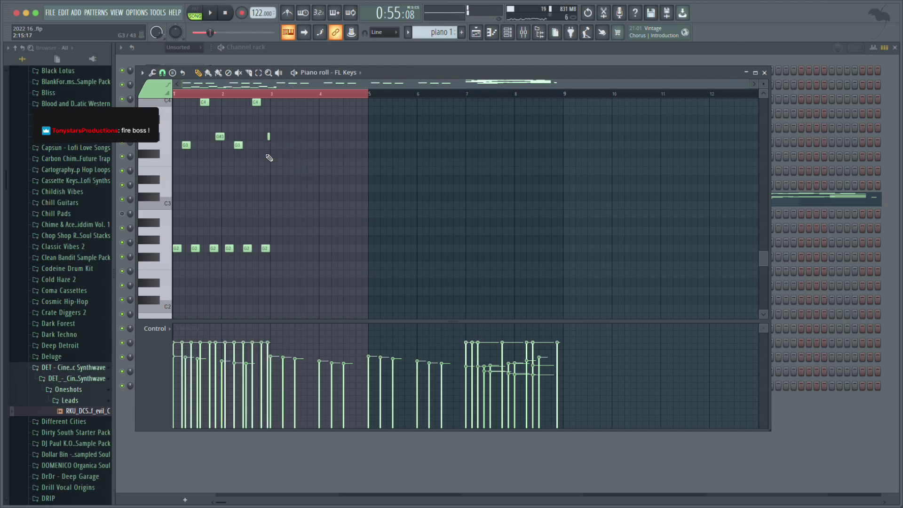
Try duplicating all notes of the pattern about two bars later, then undo the pasted copies.
scroll(272, 157, up, 3)
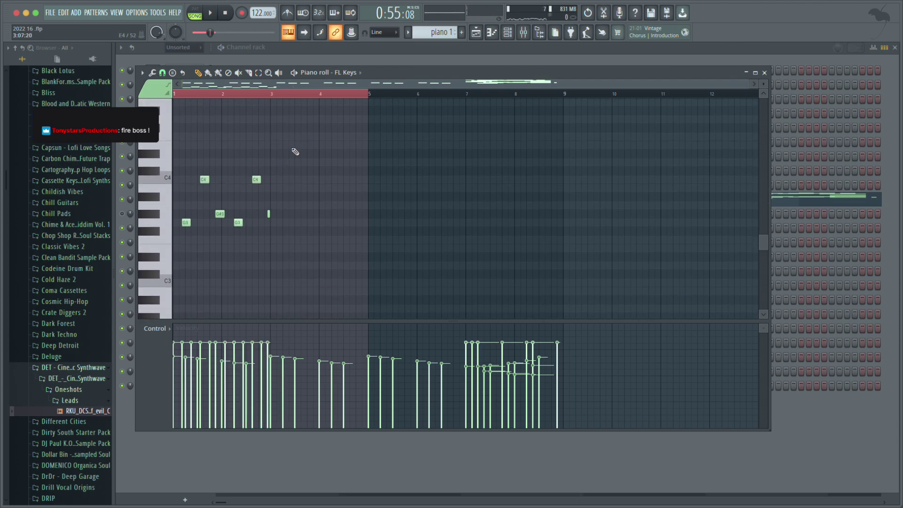
key(ctrl+a)
drag(190, 222, 284, 223)
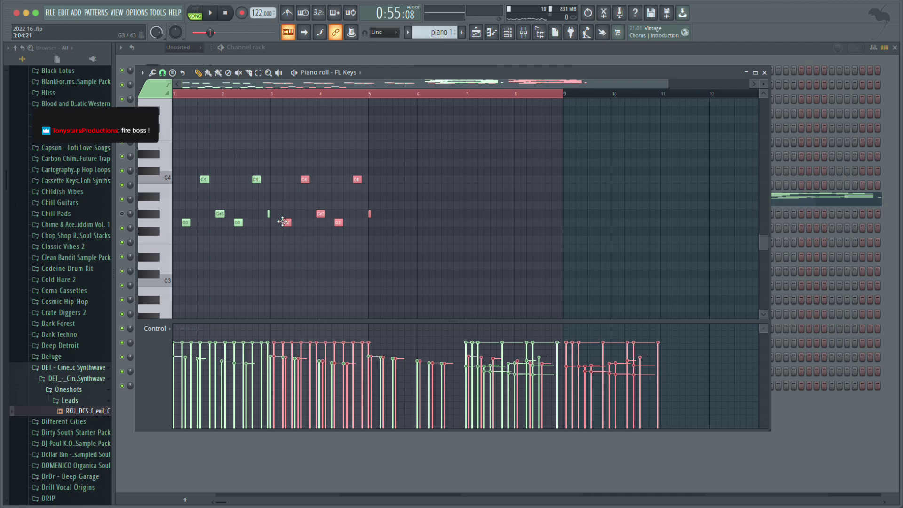
scroll(277, 227, up, 11)
scroll(277, 226, down, 10)
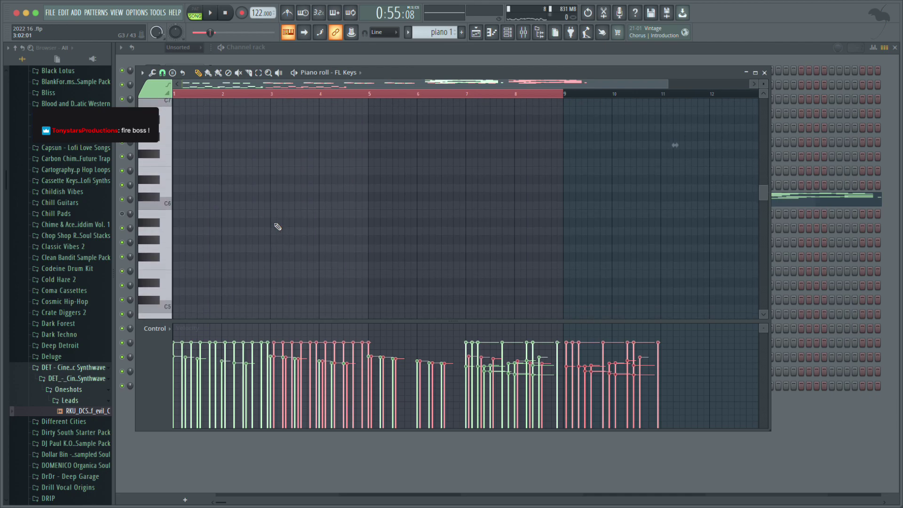
ctrl+scroll(278, 227, down, 1)
scroll(277, 226, up, 14)
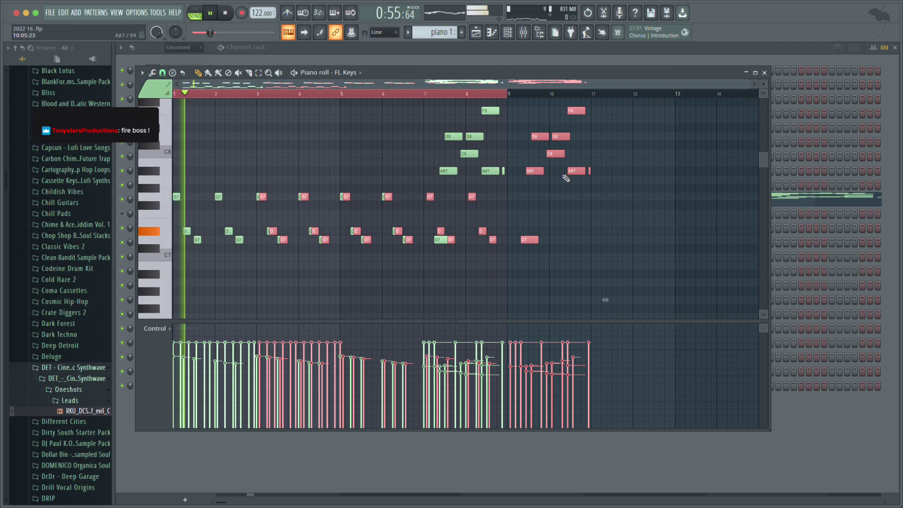
drag(554, 180, 543, 179)
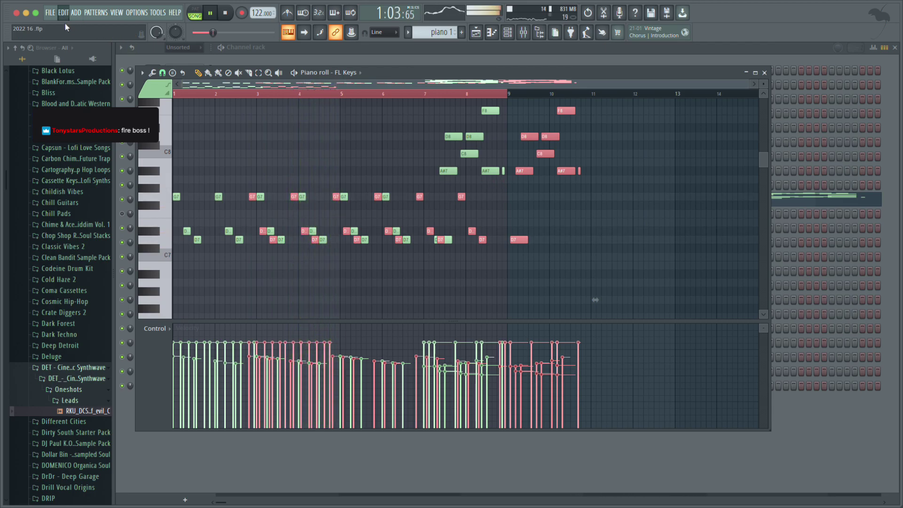
key(ctrl+z)
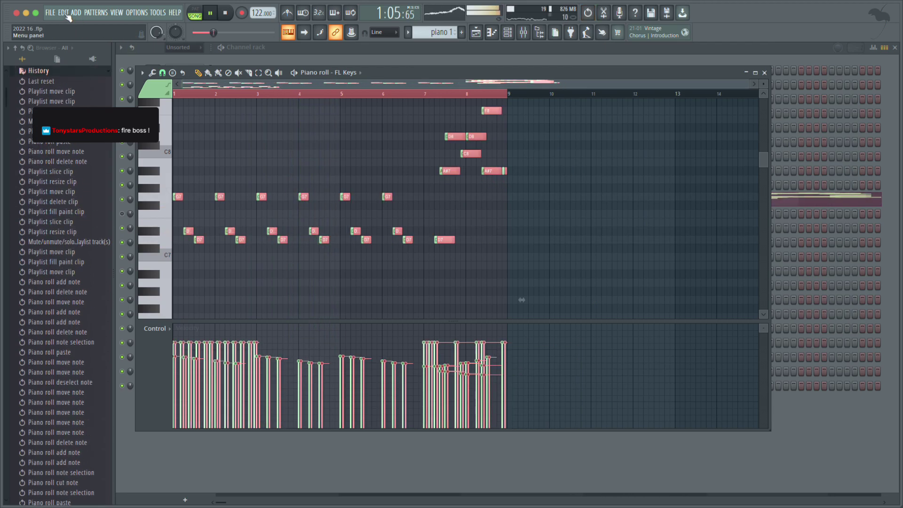
key(ctrl+d)
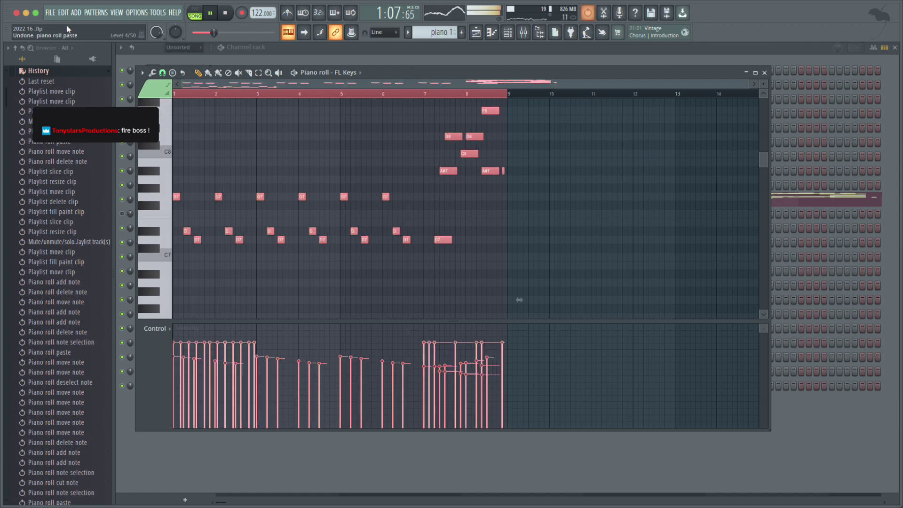
Play the piano 1 pattern and look over its notes from the low riff to the high melody.
scroll(284, 208, up, 3)
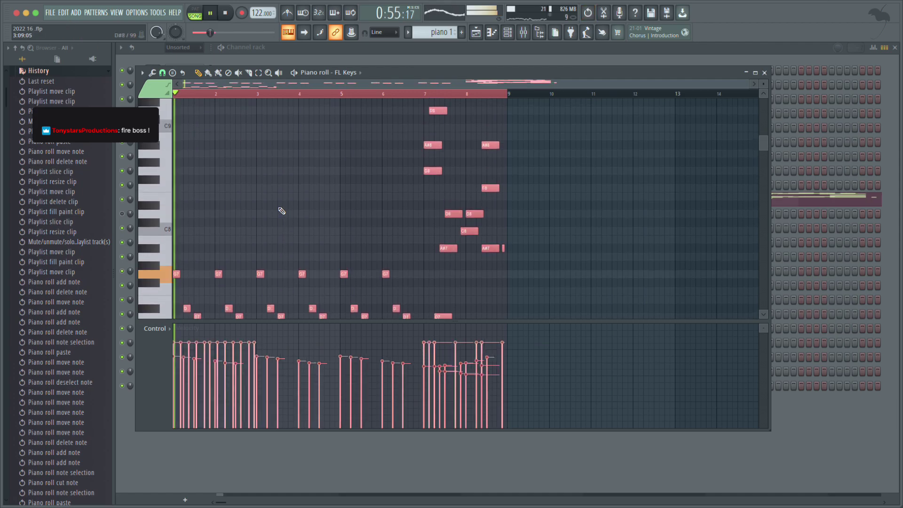
scroll(278, 209, down, 2)
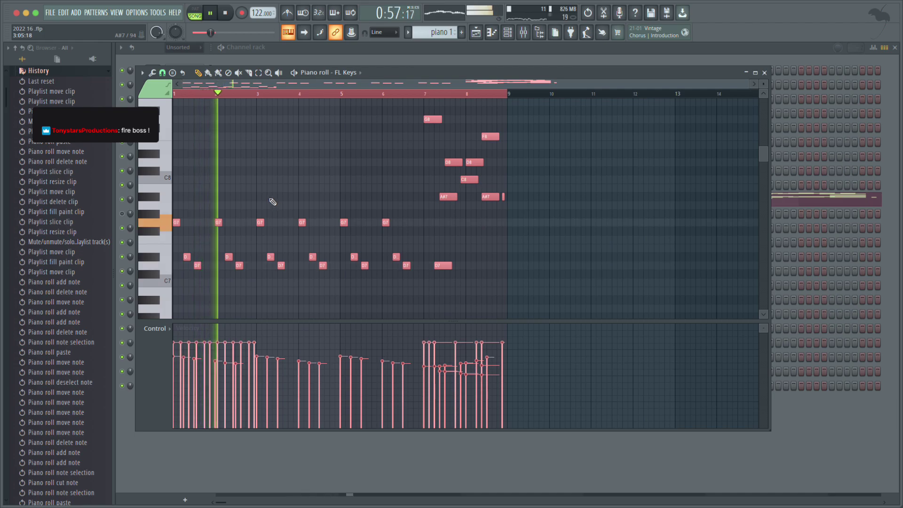
scroll(272, 202, down, 15)
scroll(267, 195, up, 15)
key(space)
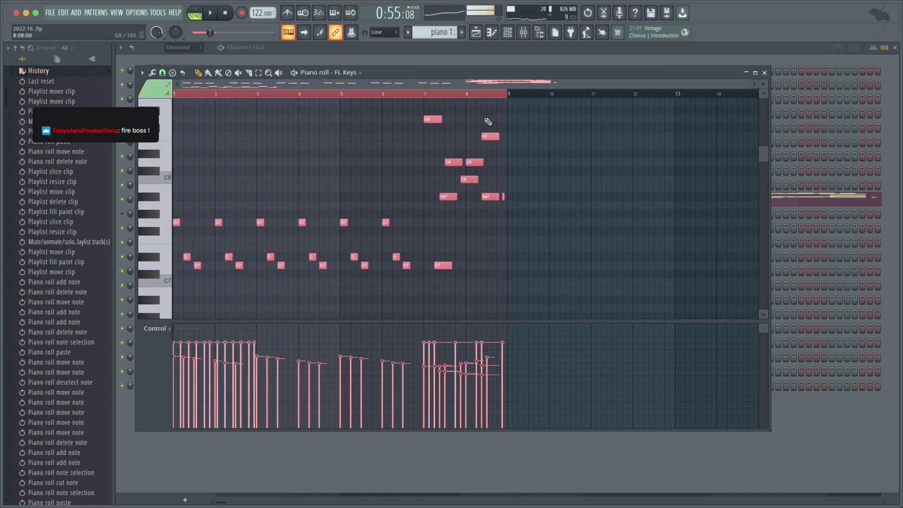
Set playback to bar 7 of the pattern, return to the Playlist and play the arrangement from bar 35.
scroll(488, 127, up, 8)
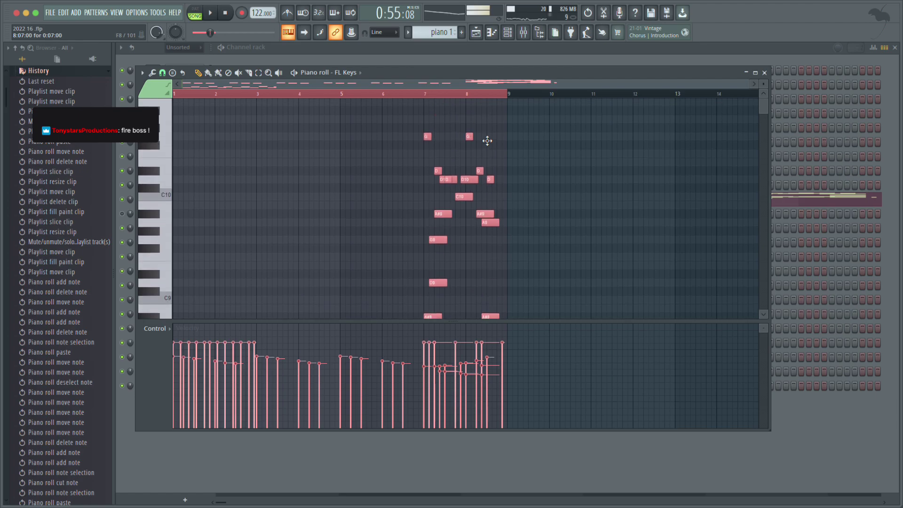
click(427, 96)
click(475, 36)
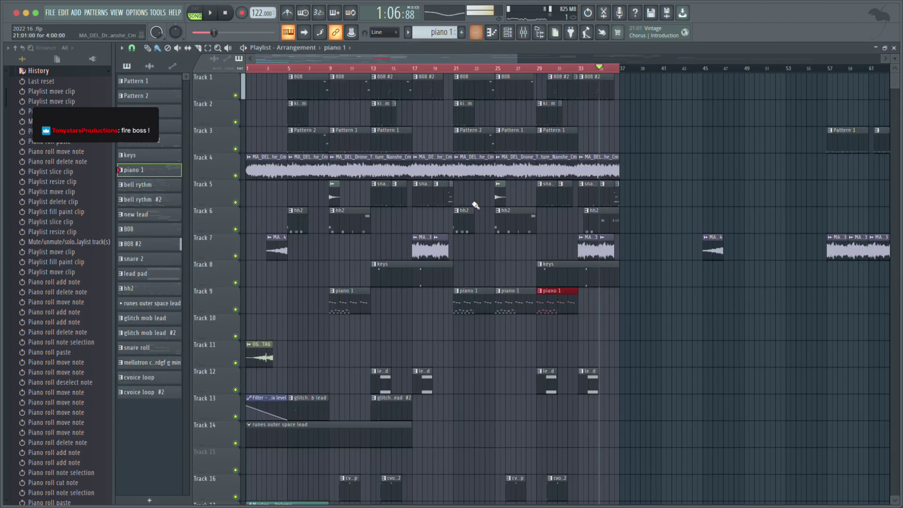
key(space)
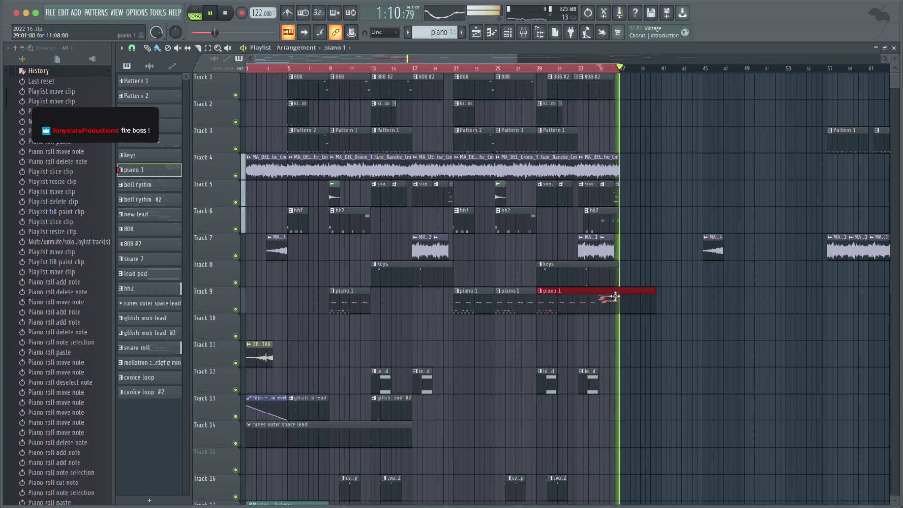
Trim the piano 1 clip at bar 29 to bars 35–37 and delete the Track 9 clips at bars 21 and 25.
drag(540, 301, 599, 290)
drag(655, 291, 617, 295)
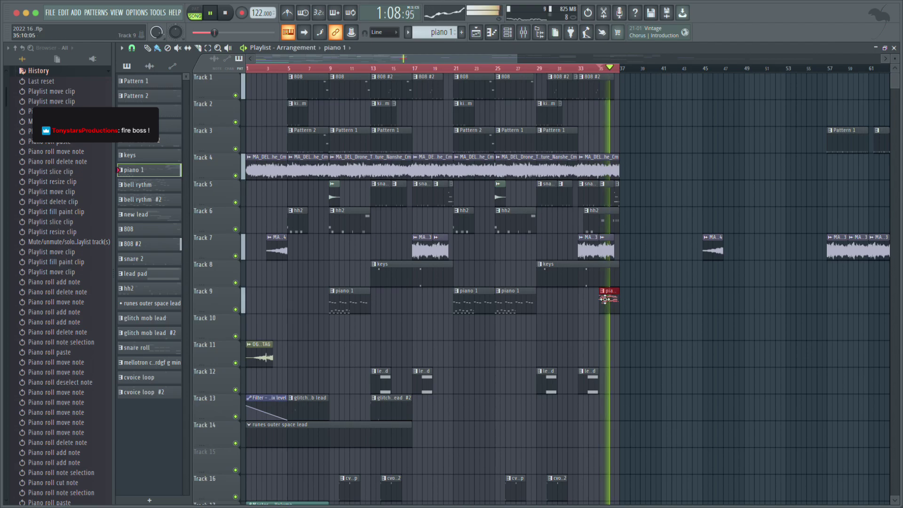
right_click(514, 299)
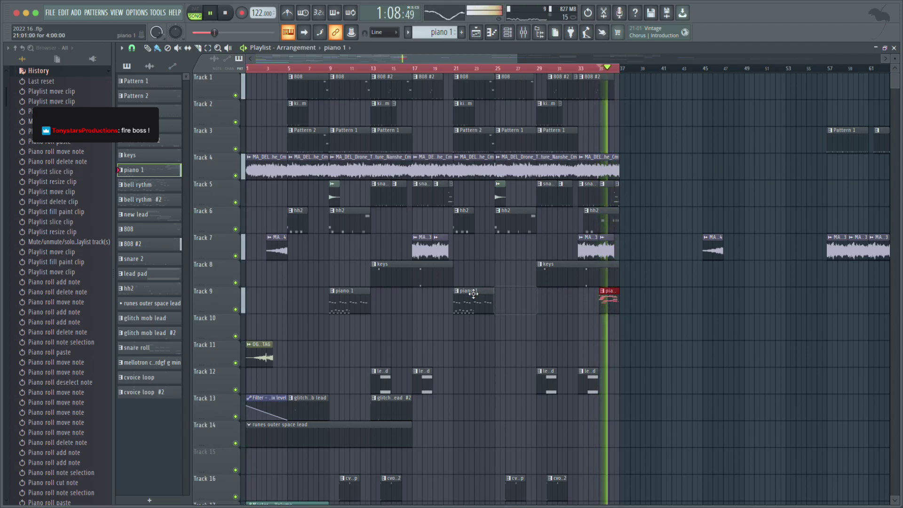
right_click(470, 303)
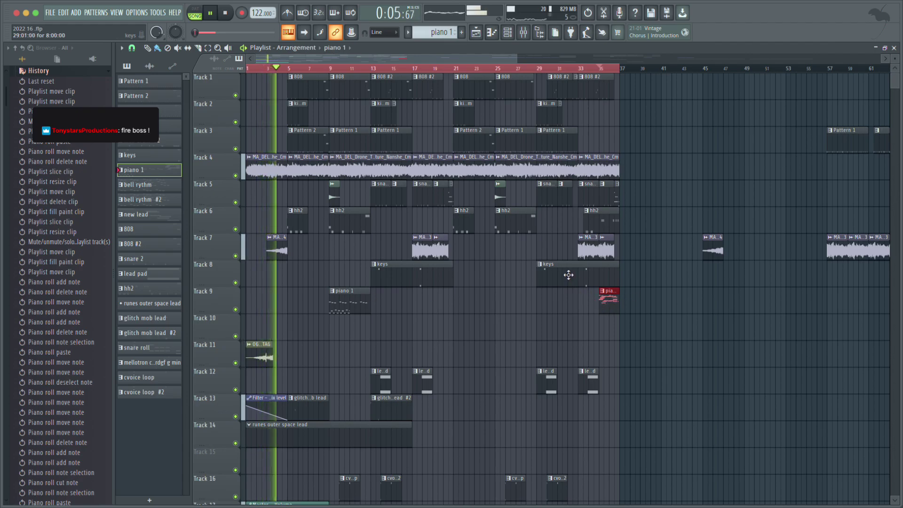
drag(444, 308, 477, 289)
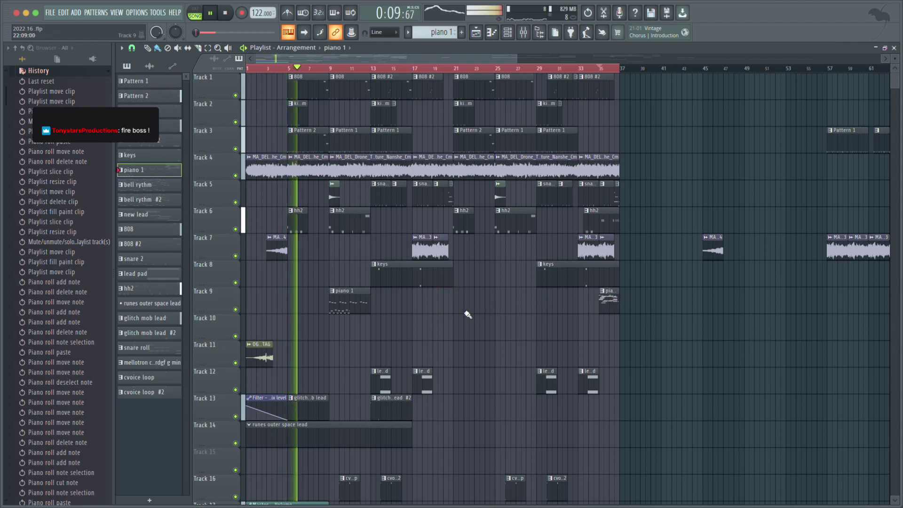
In the piano 1 pattern, duplicate the low G2, G3, G#3 and C4 riff notes two bars later, starting at bar 3.
double_click(327, 297)
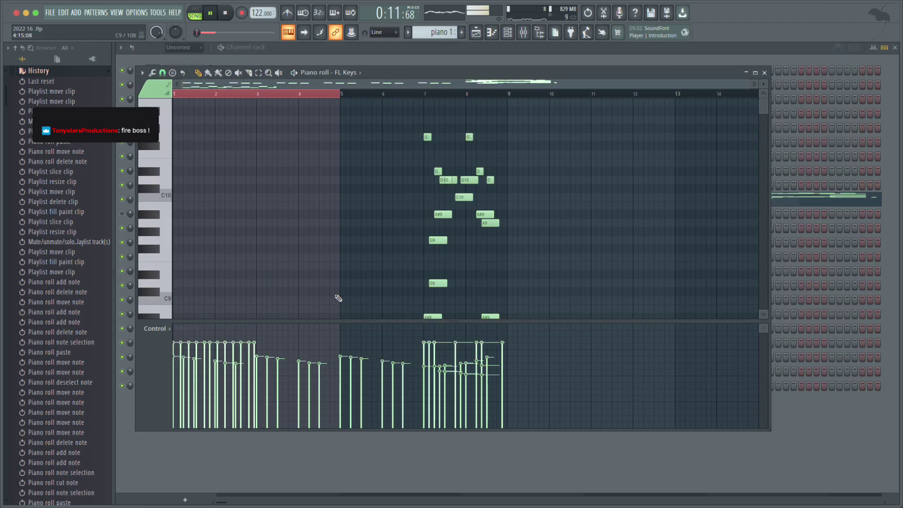
scroll(325, 282, down, 2)
scroll(306, 275, down, 5)
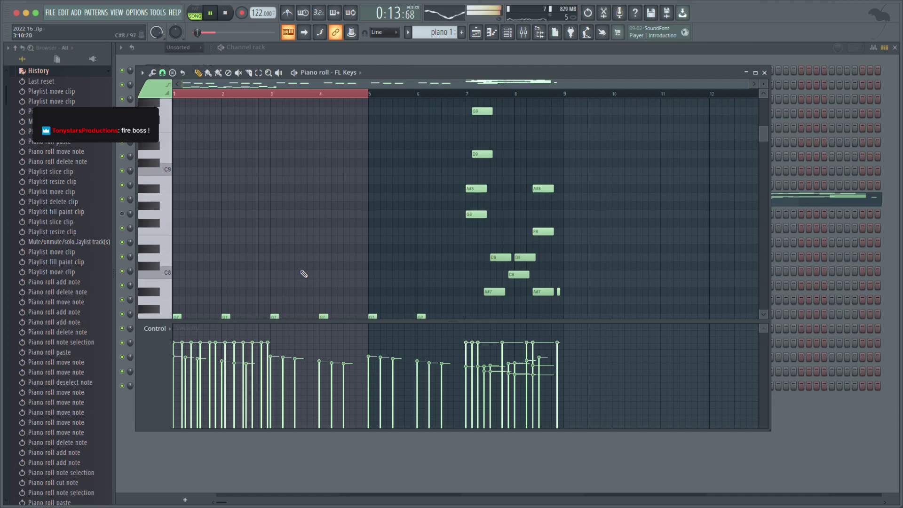
scroll(271, 270, down, 8)
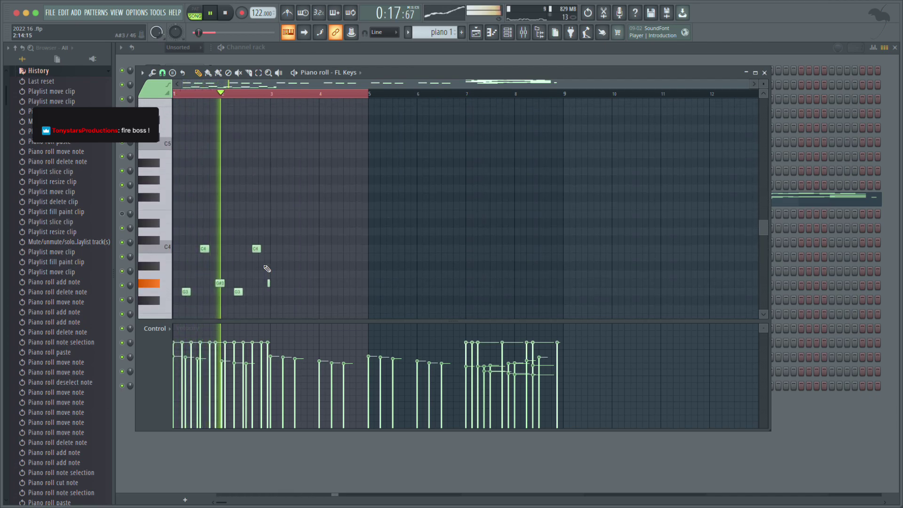
scroll(263, 264, up, 8)
scroll(262, 260, down, 6)
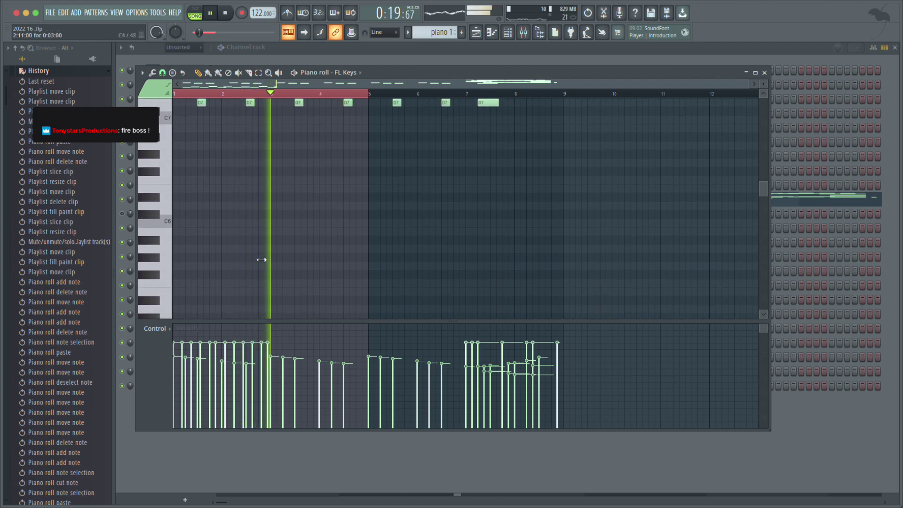
scroll(264, 259, up, 3)
scroll(261, 256, down, 6)
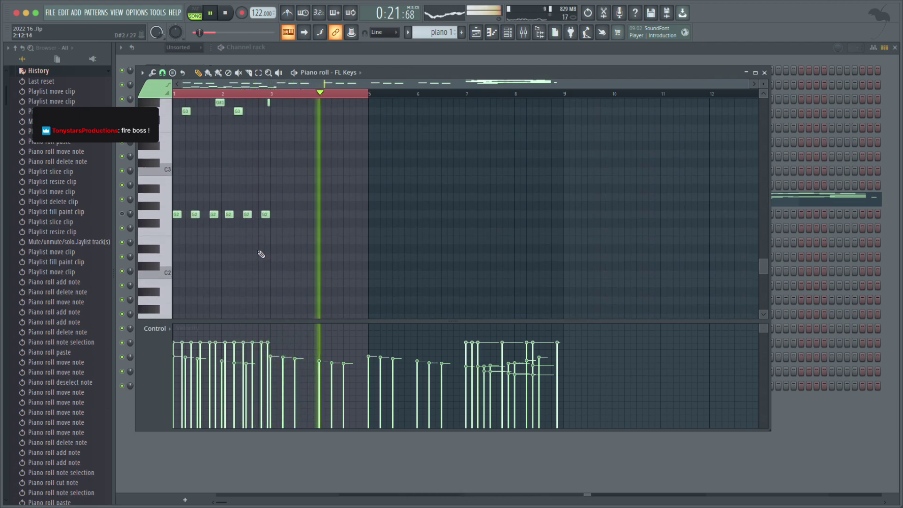
key(space)
drag(343, 117, 123, 316)
drag(205, 280, 239, 281)
key(space)
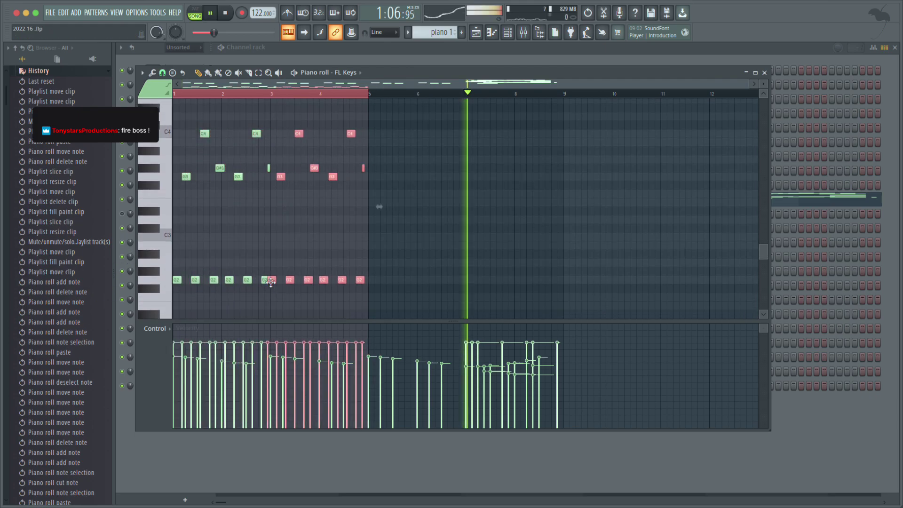
Play back and check the piano 1 notes, then return to the Playlist and delete the piano 1 clip at bar 9.
scroll(273, 280, up, 3)
scroll(277, 268, down, 4)
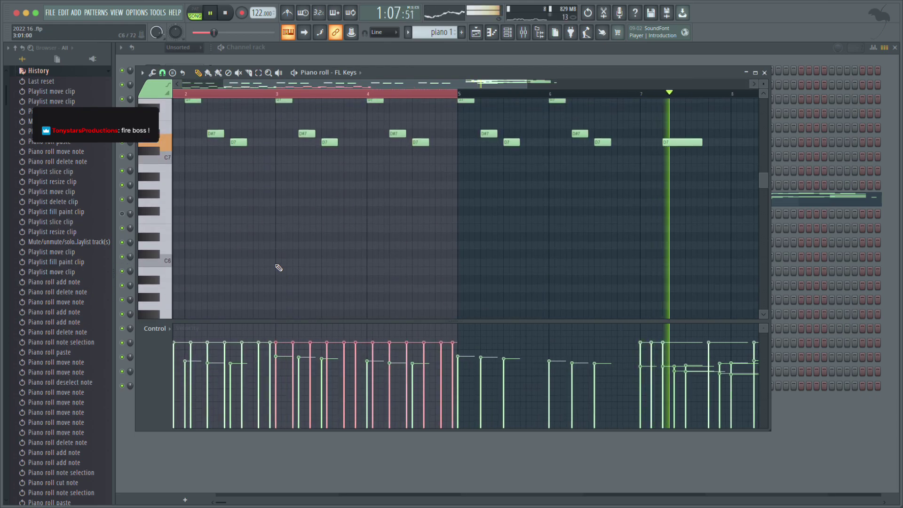
key(space)
scroll(270, 256, up, 12)
key(space)
scroll(269, 256, up, 1)
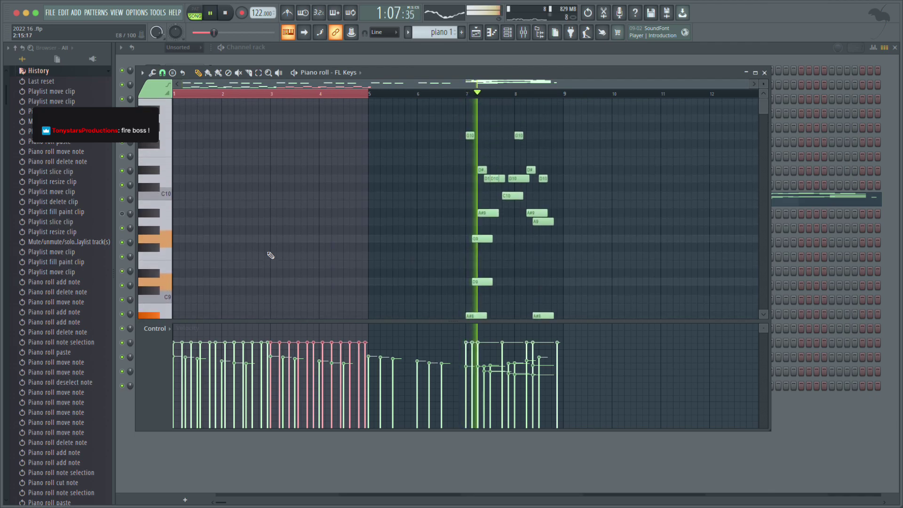
scroll(185, 111, up, 1)
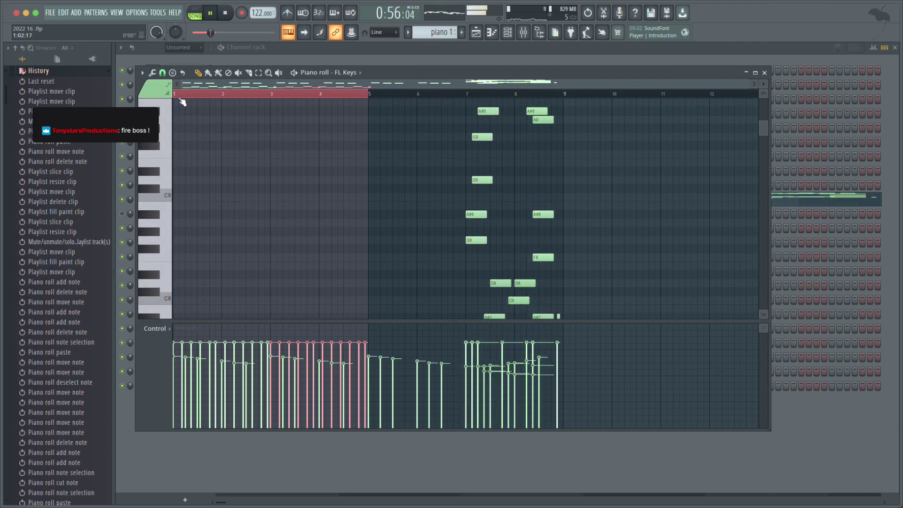
click(482, 36)
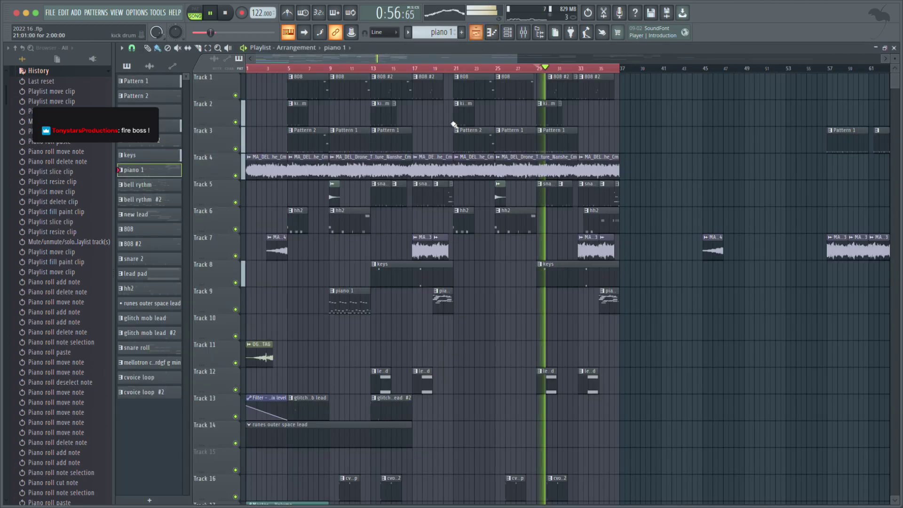
right_click(351, 301)
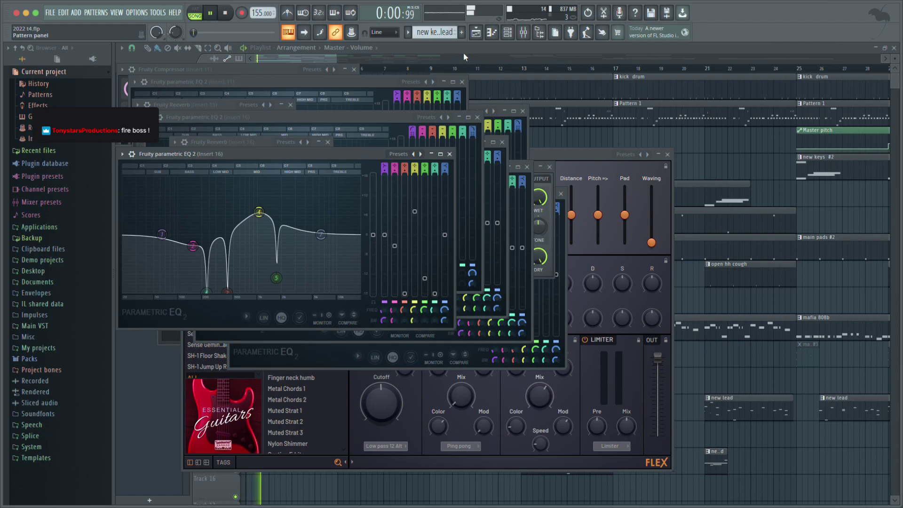
In the 2022 t4 Playlist, place a copy of the new keys clip at bar 1 on Track 5.
click(476, 33)
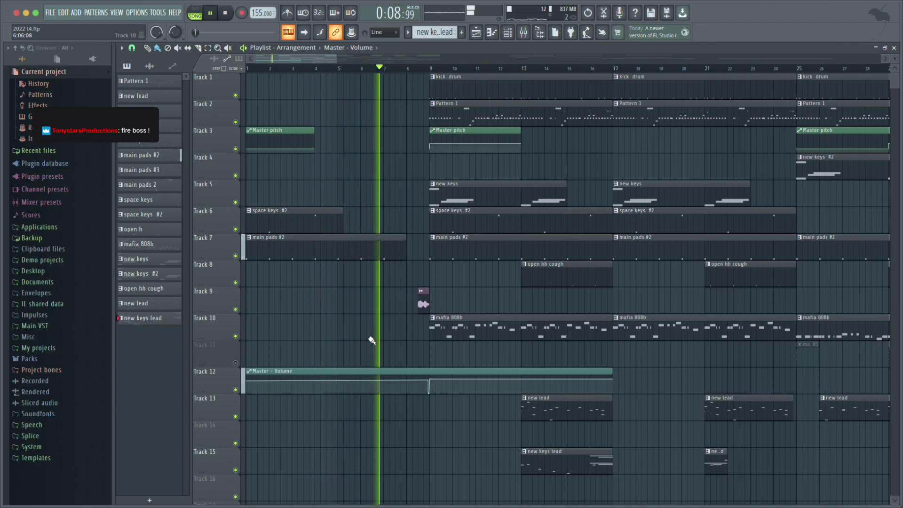
scroll(306, 306, down, 4)
click(288, 251)
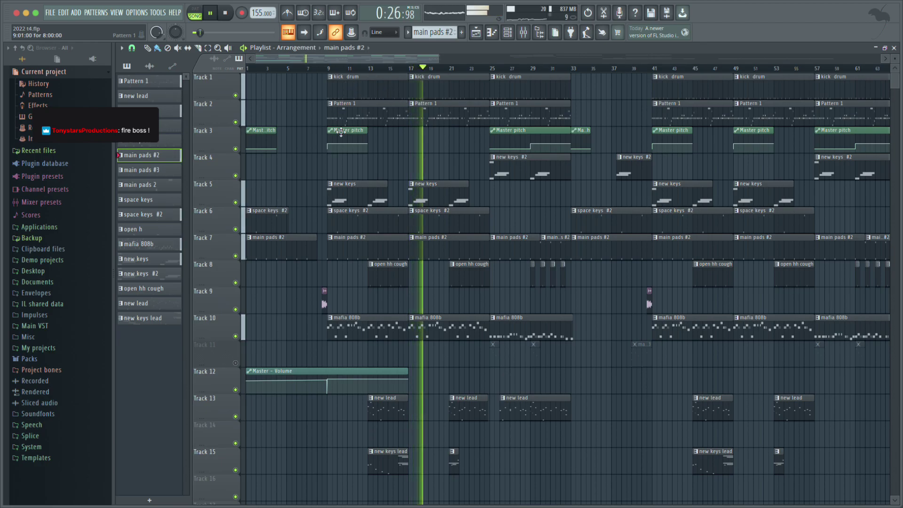
click(355, 190)
click(256, 192)
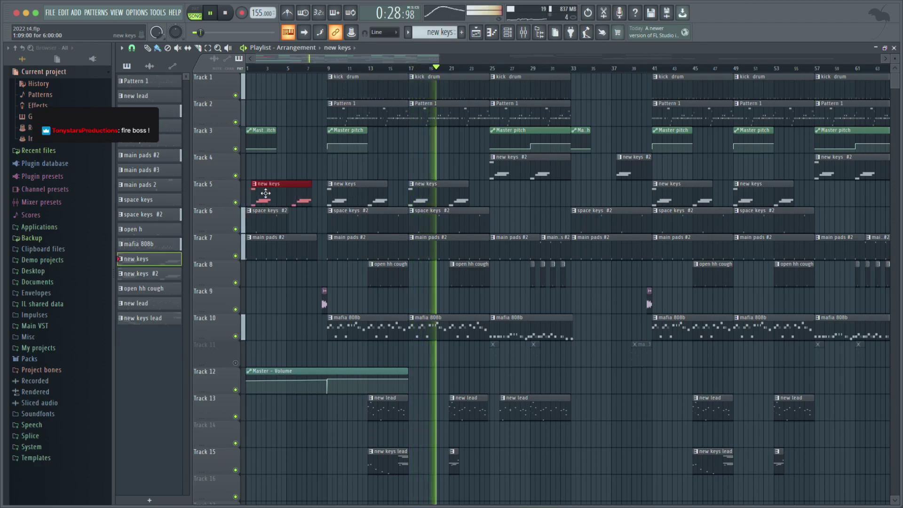
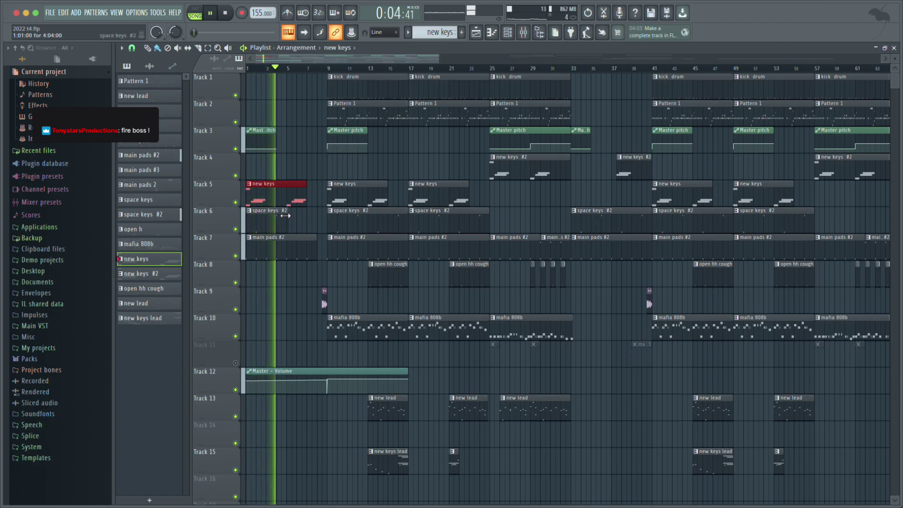
Move the Master pitch clip from bar 9 to bar 5 and delete the first main pads #2 clip on Track 7.
key(space)
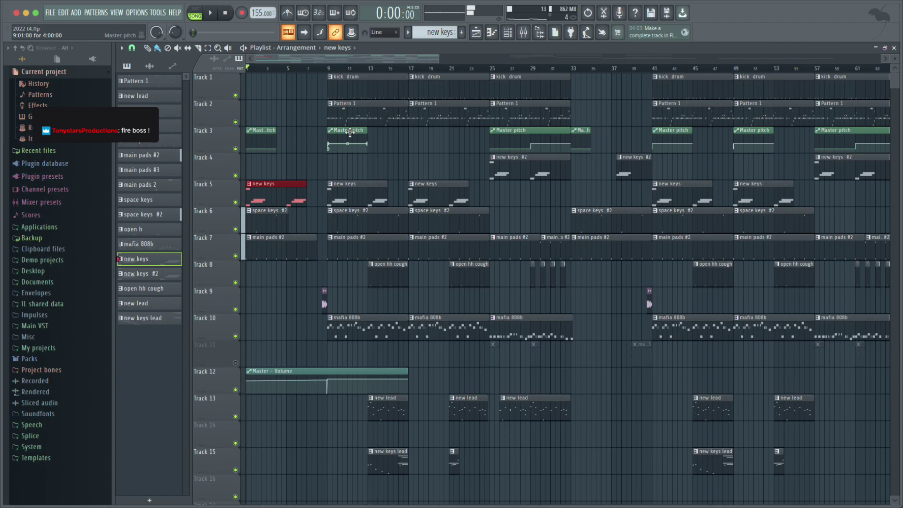
key(space)
click(311, 130)
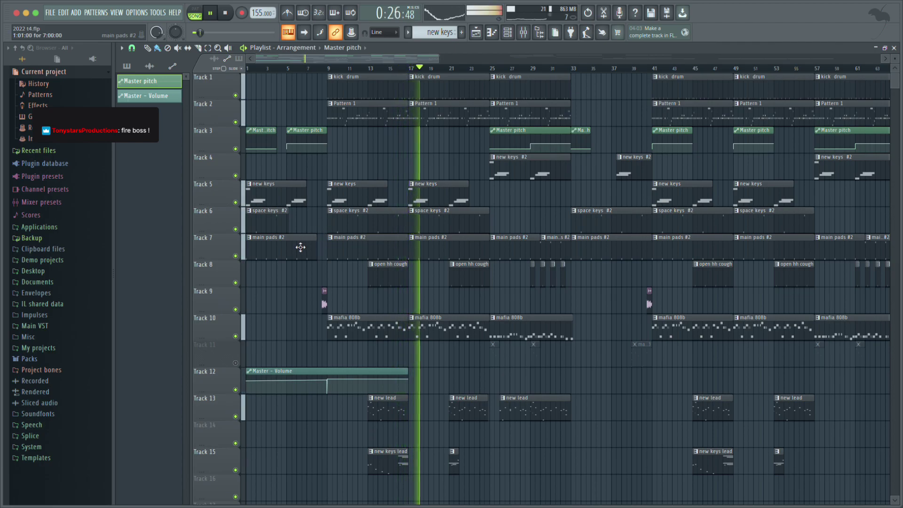
right_click(301, 247)
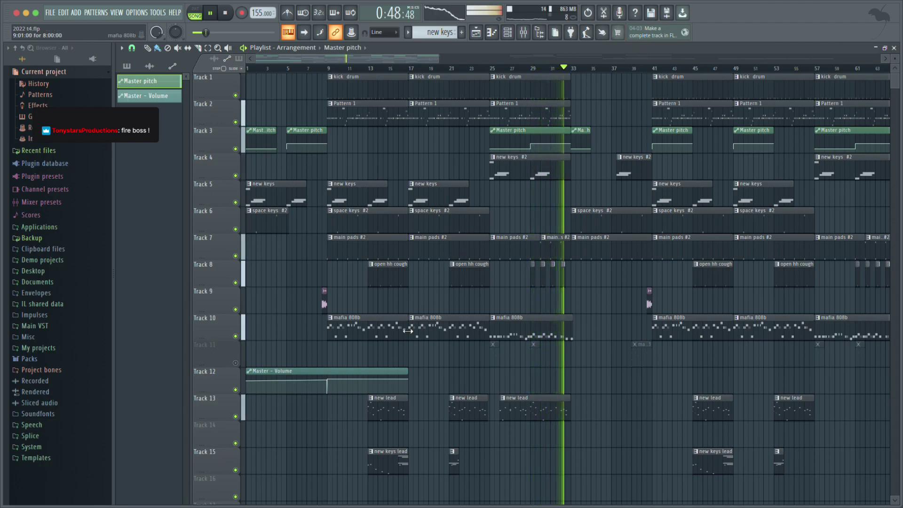
Move the Master pitch clip at bar 5 back to bar 9 and extend the first space keys #2 clip to bar 9.
scroll(365, 329, down, 3)
scroll(279, 327, up, 1)
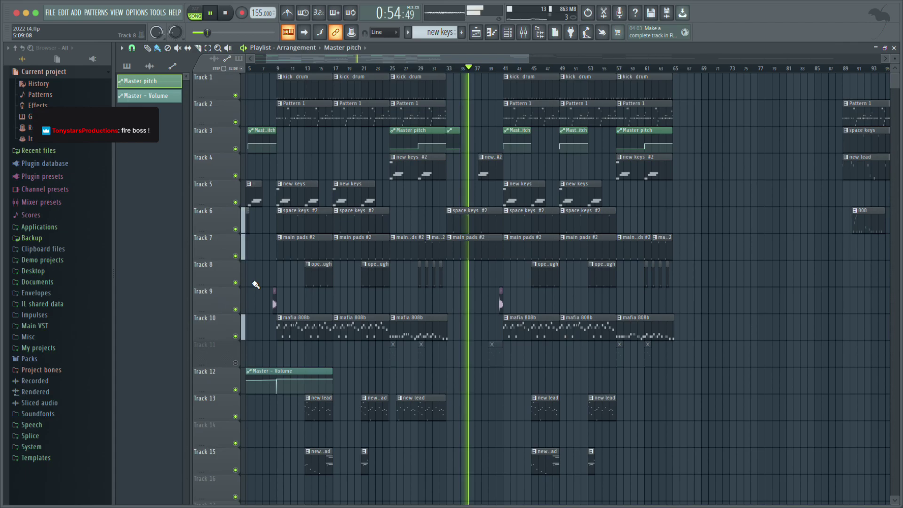
scroll(250, 282, up, 3)
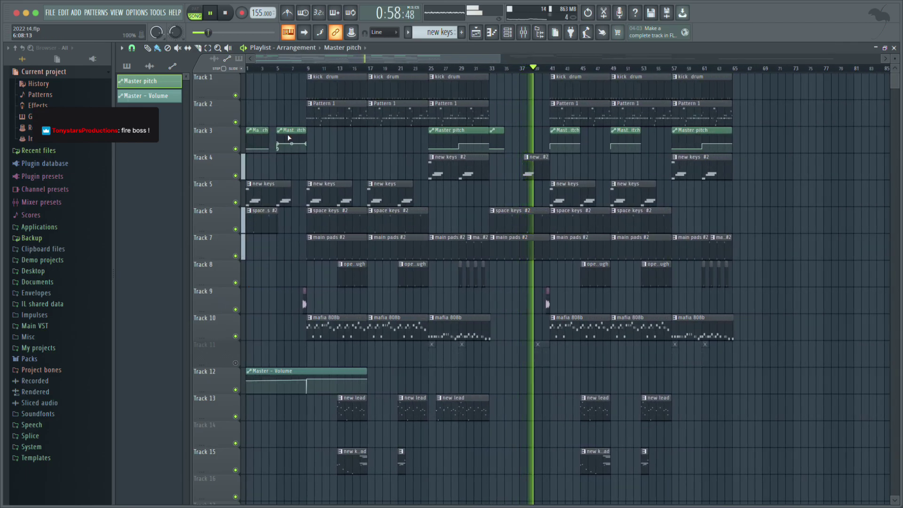
drag(286, 133, 315, 134)
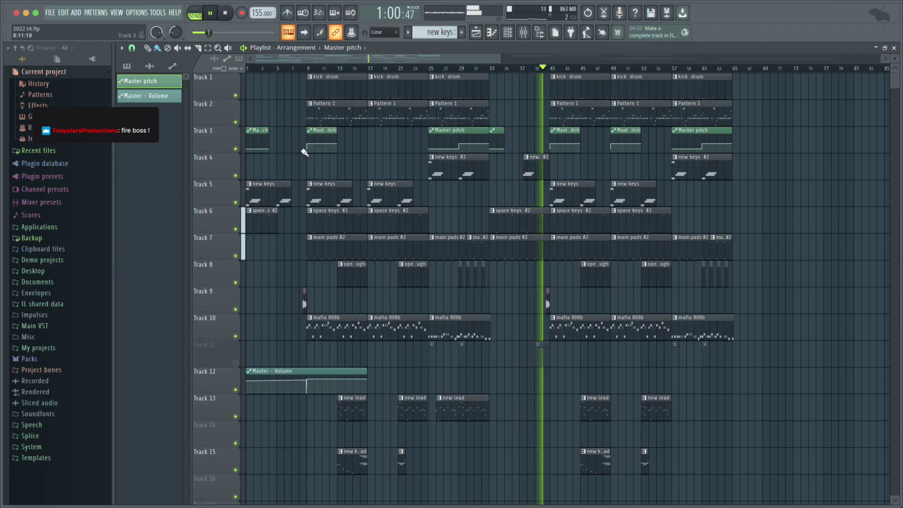
drag(277, 217, 293, 218)
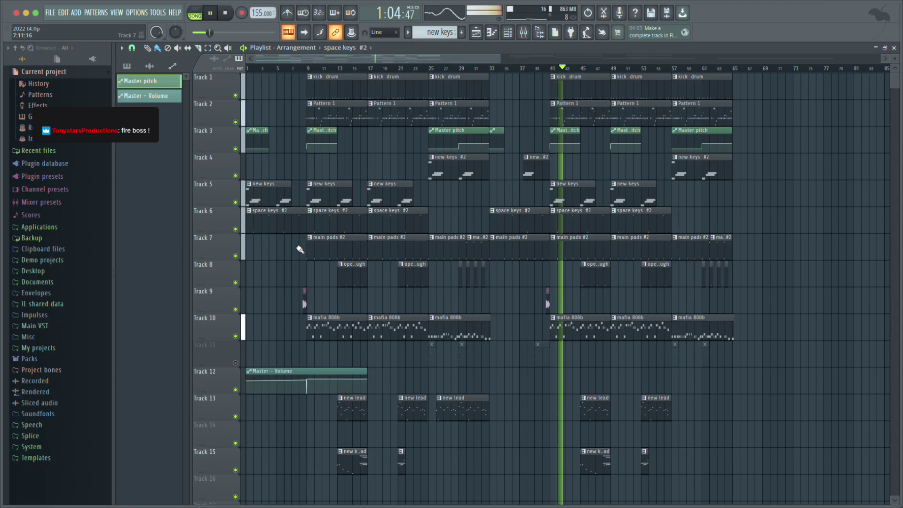
Replay the intro from the start and extend the first new keys clip on Track 5 to bar 9.
key(space)
key(space)
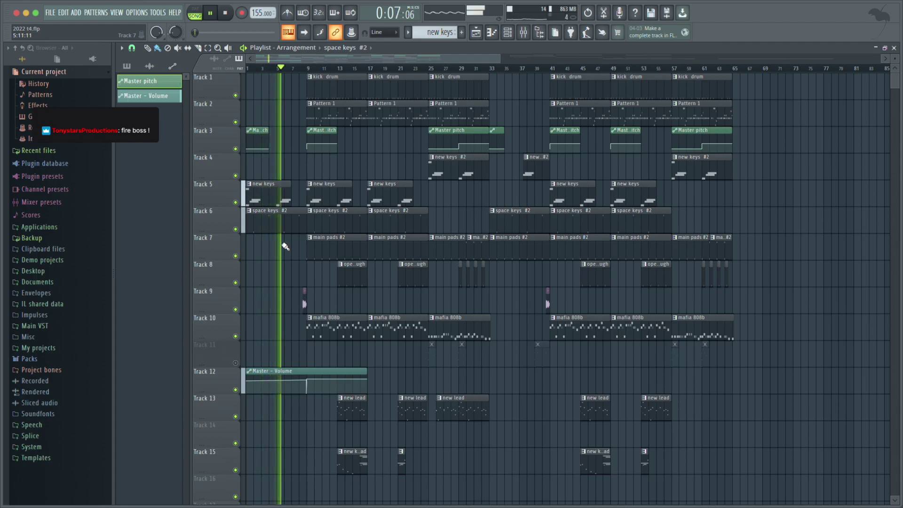
drag(291, 191, 303, 187)
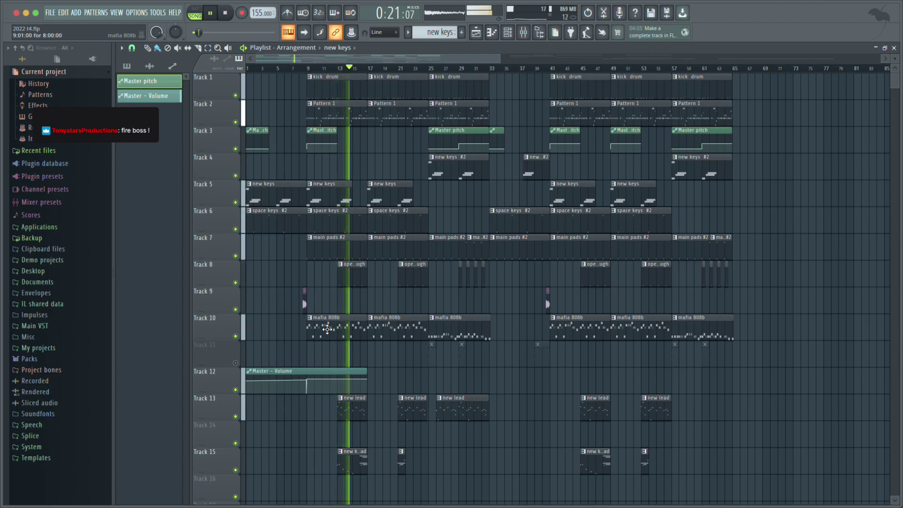
Copy the bar 25 mafia 808b clip into the intro on Track 10, trimmed to start at bar 5 and end just after bar 8.
click(451, 326)
mouse_move(288, 357)
mouse_down()
mouse_move(257, 353)
mouse_move(255, 322)
mouse_up()
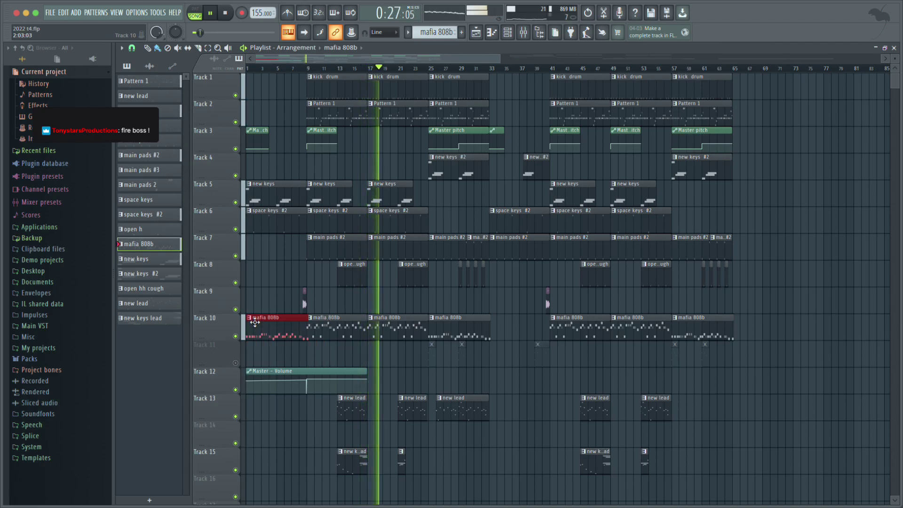
click(252, 69)
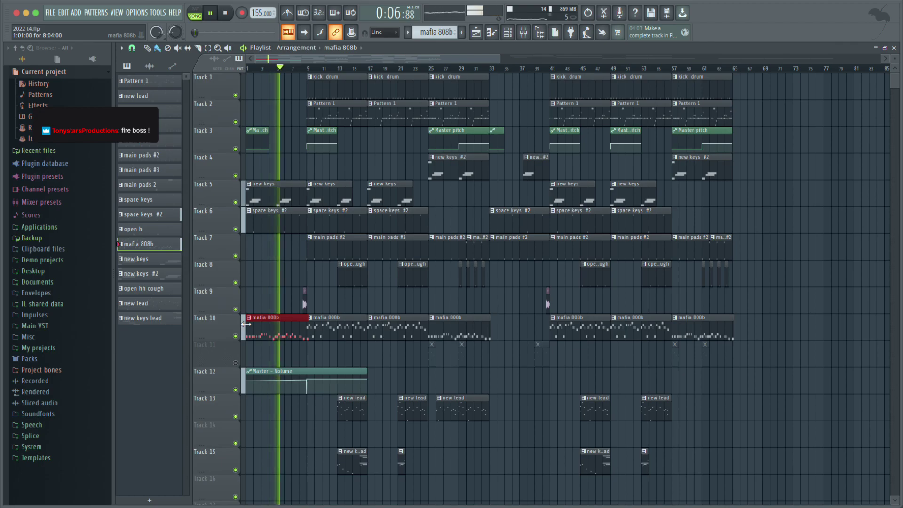
drag(245, 323, 275, 320)
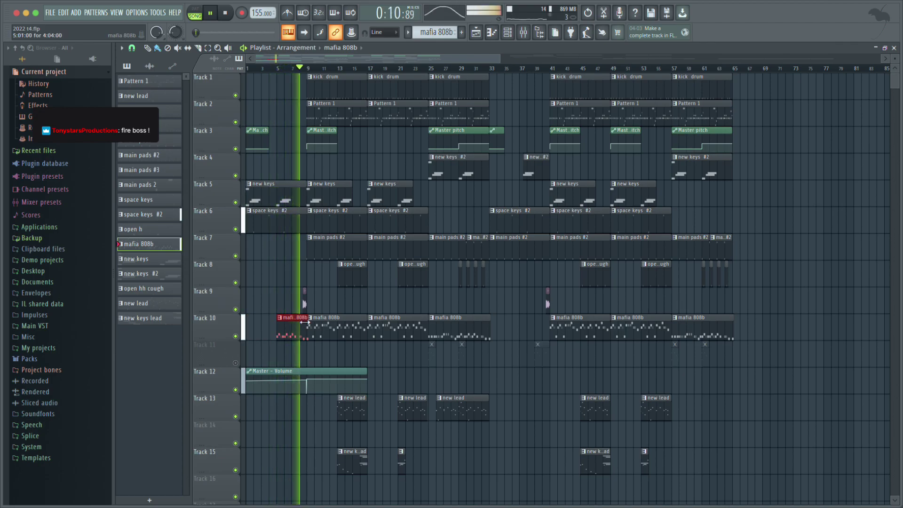
drag(304, 322, 301, 324)
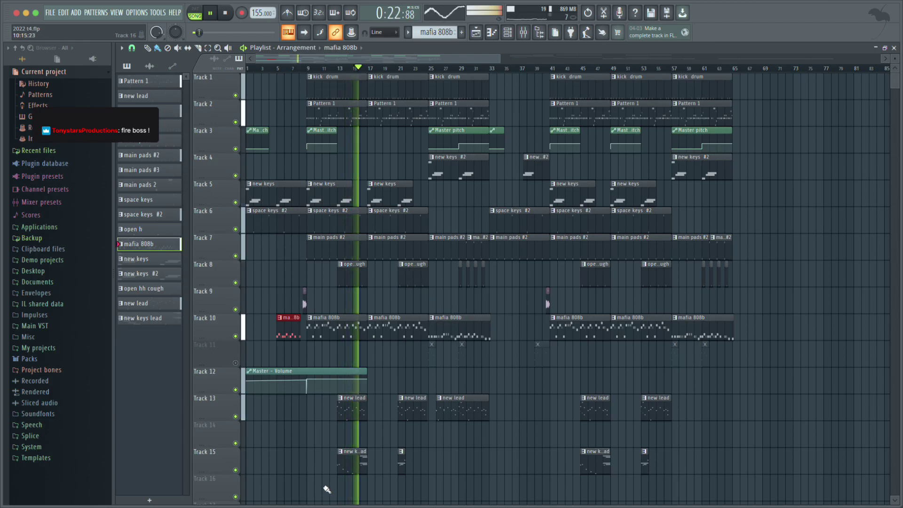
Place a copy of the new keys lead clip at bar 5 on Track 15 and replay the arrangement from the start.
click(350, 458)
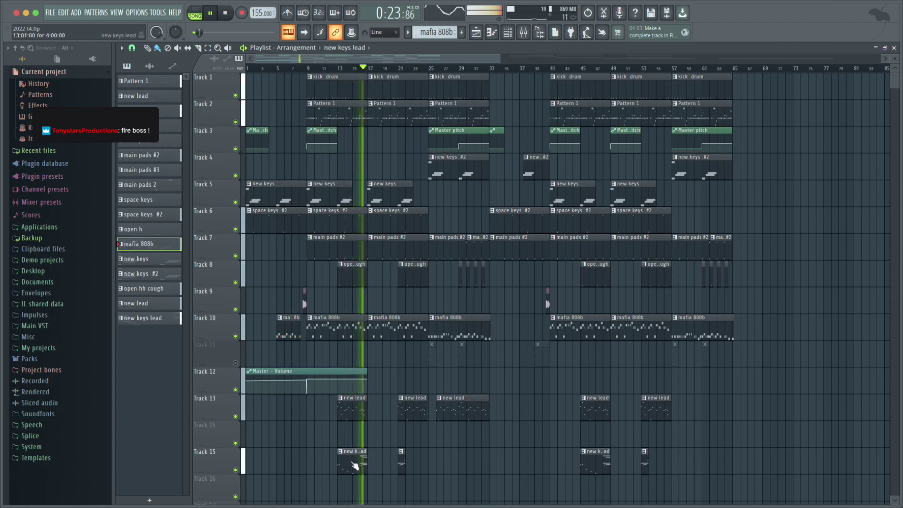
click(282, 459)
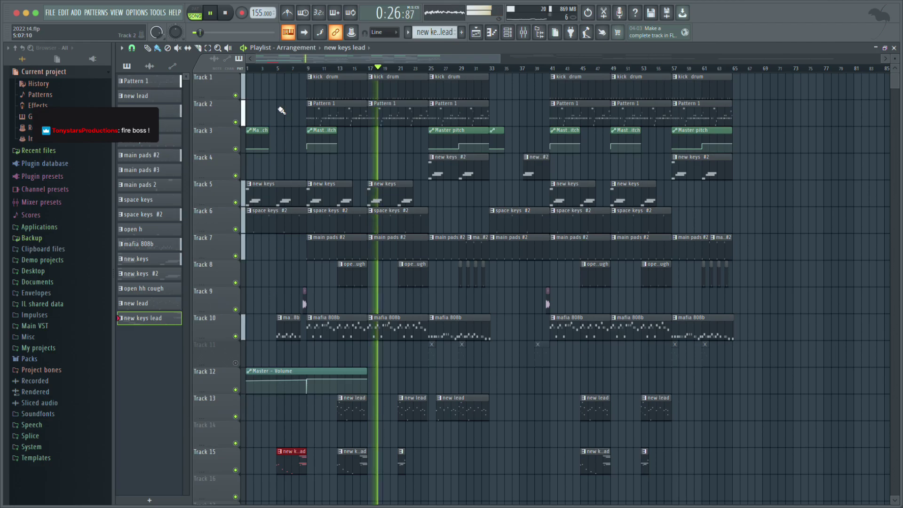
key(space)
key(space)
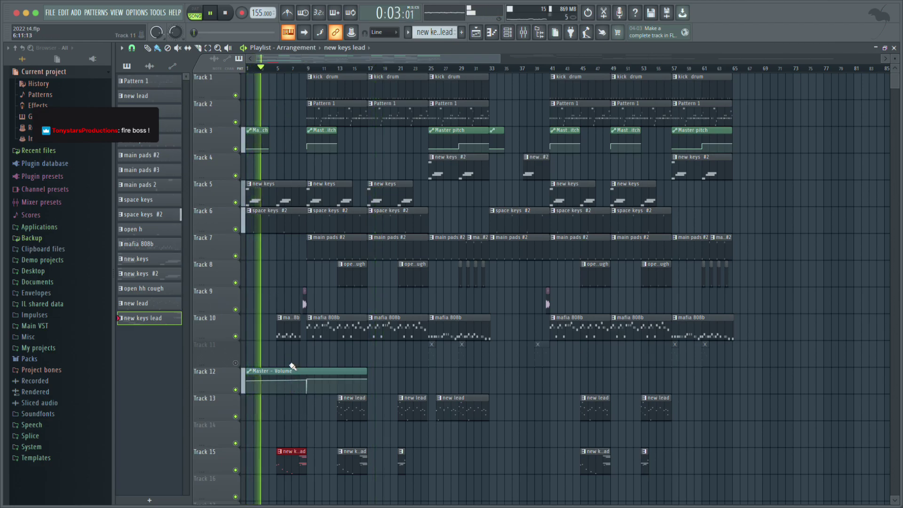
Delete the intro's mafia 808b clip at bar 5 on Track 10 and new keys lead clip at bar 5 on Track 15.
right_click(288, 326)
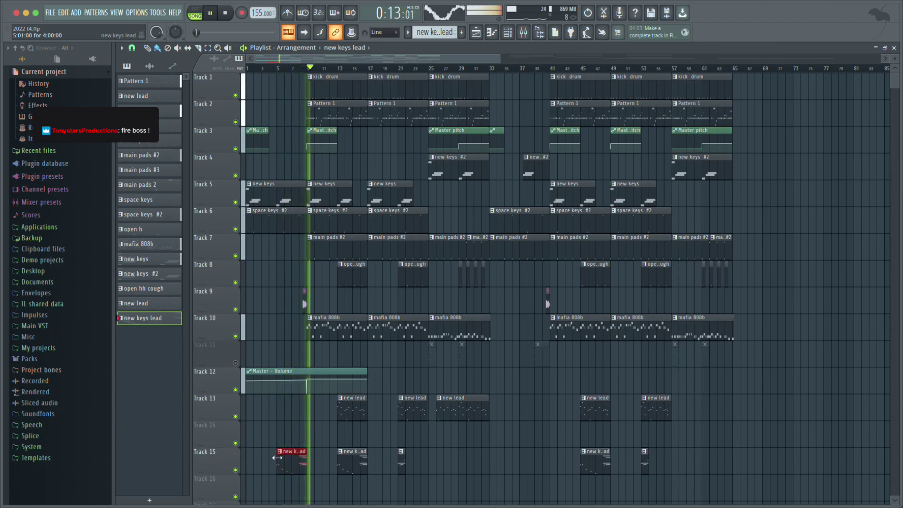
right_click(300, 458)
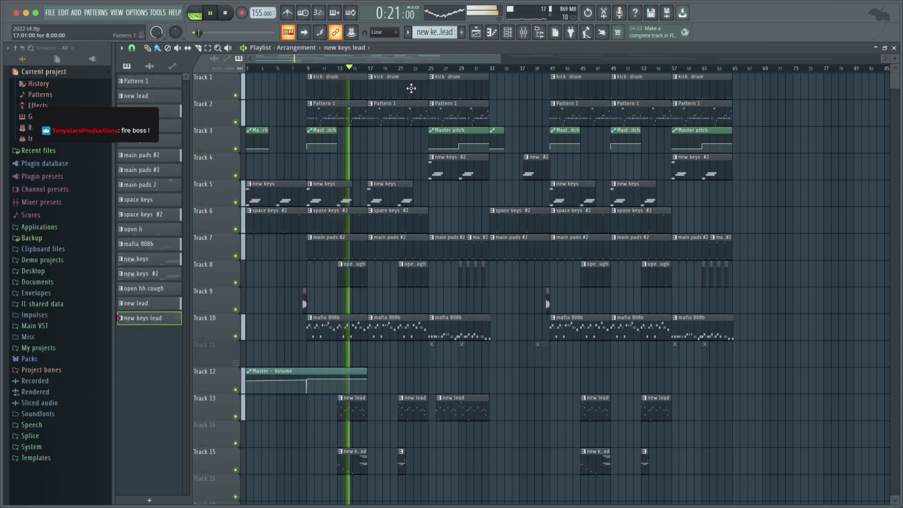
Check the mixer levels while the arrangement plays and view all channels in the channel rack.
click(492, 33)
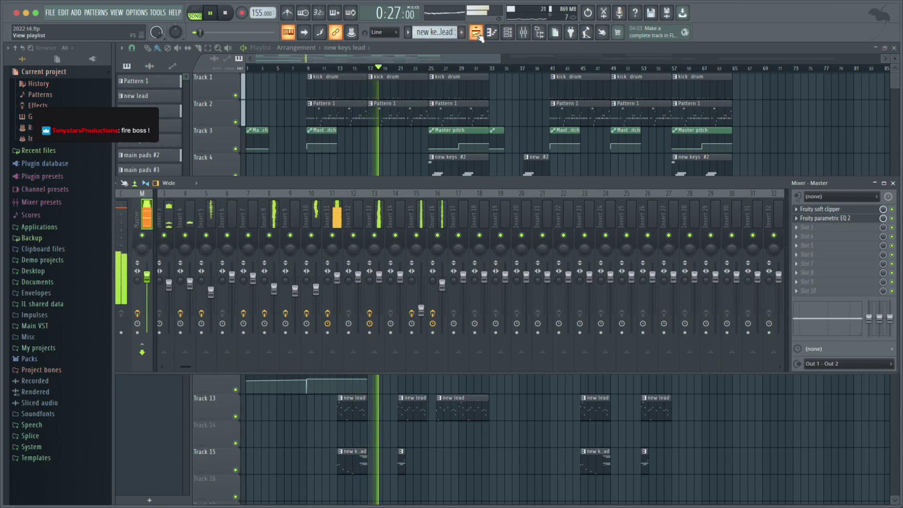
click(416, 164)
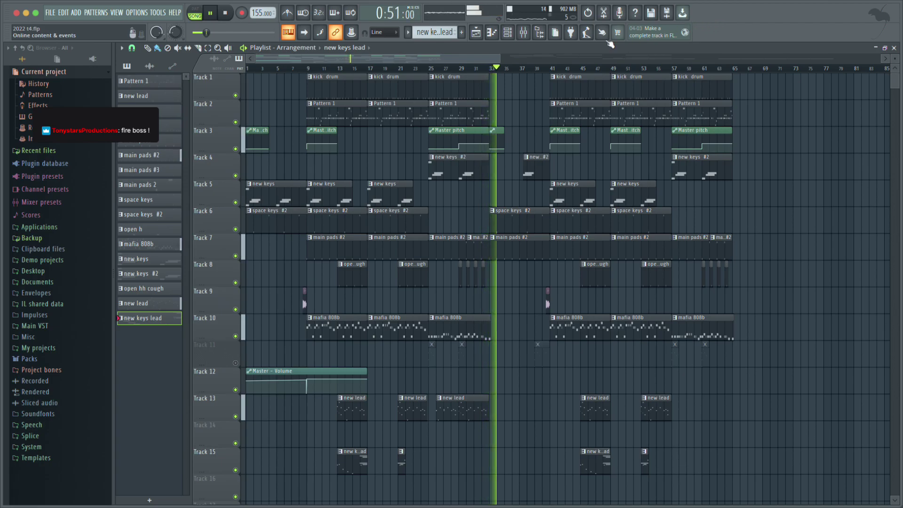
click(508, 34)
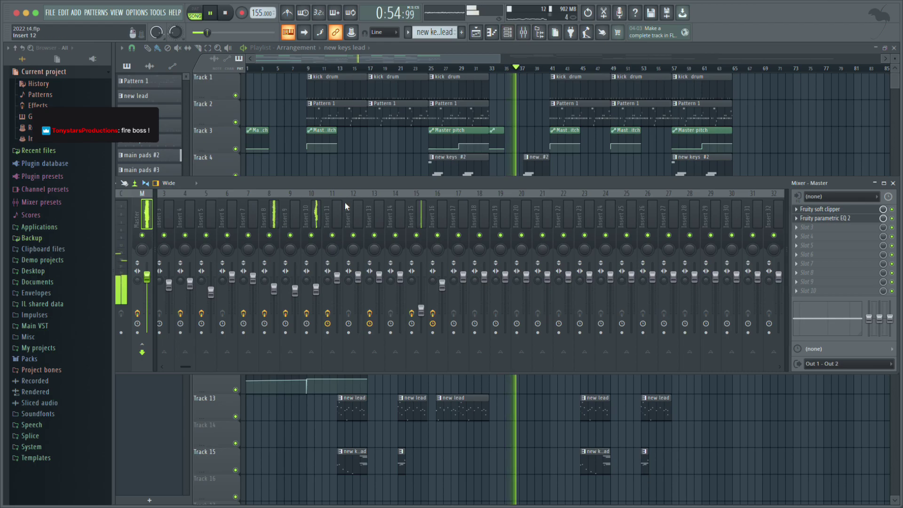
click(508, 37)
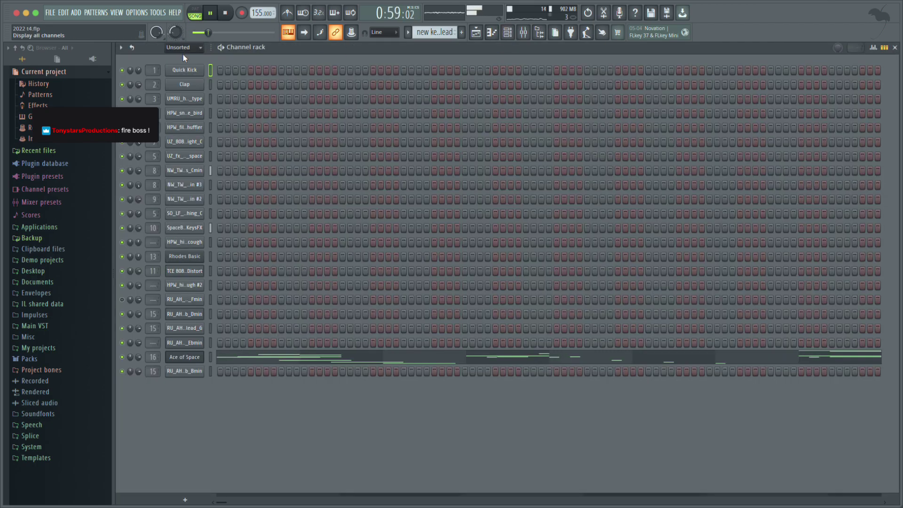
scroll(183, 50, up, 1)
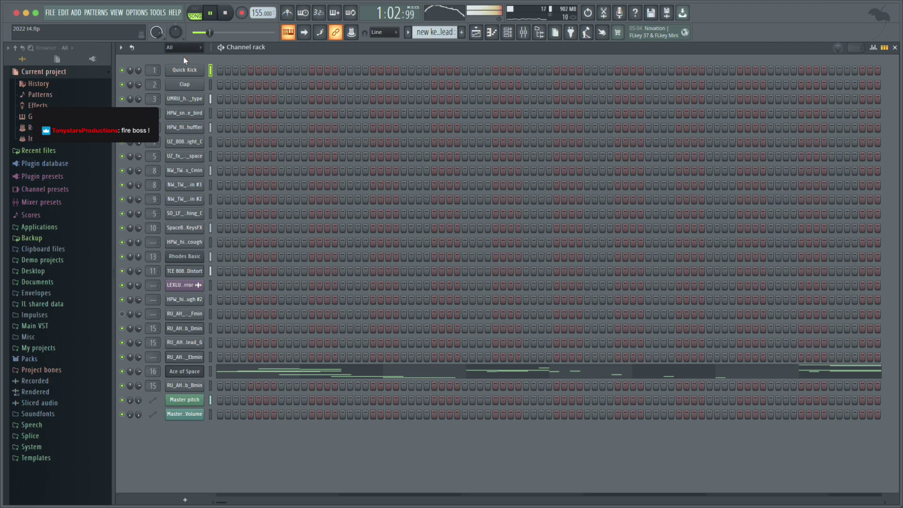
click(482, 35)
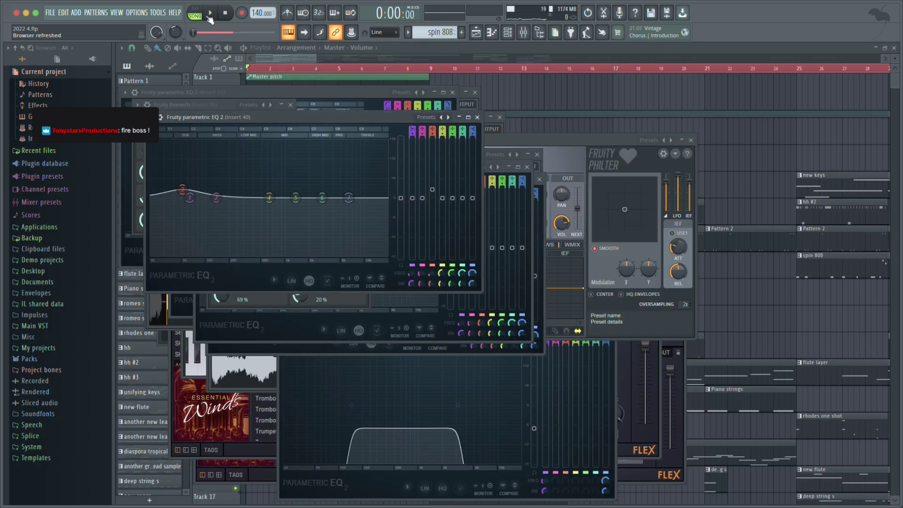
Play the 2022 4 arrangement from the start and close all the open plugin windows.
click(211, 14)
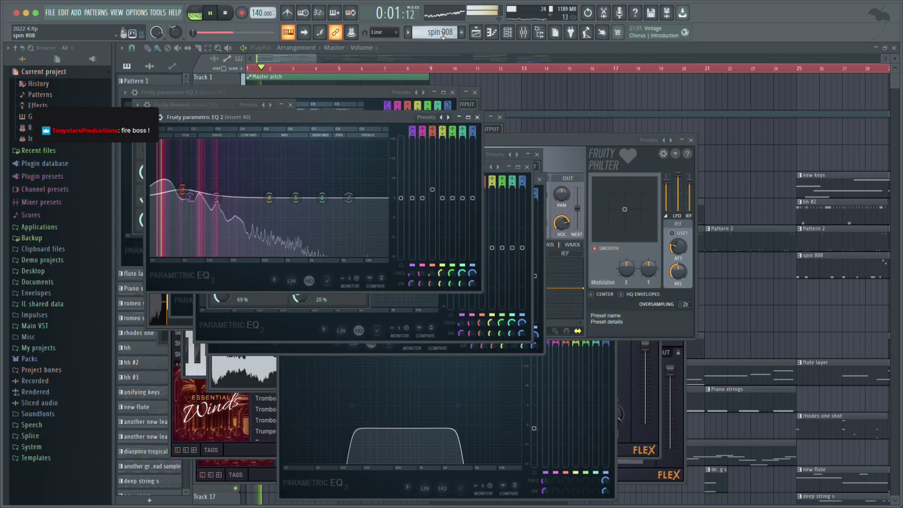
key(F12)
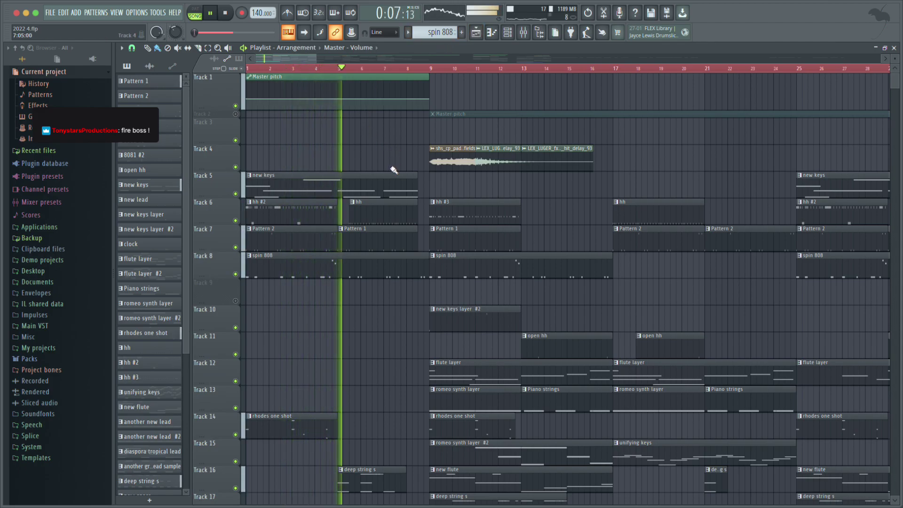
Review the layers of the 2022 4 arrangement from Track 1 to Track 21 while it plays.
scroll(362, 273, down, 4)
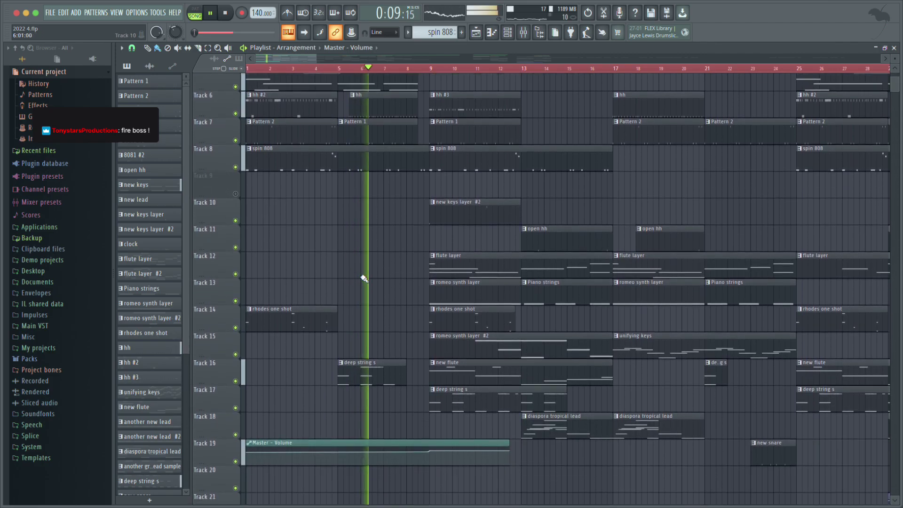
scroll(365, 272, up, 2)
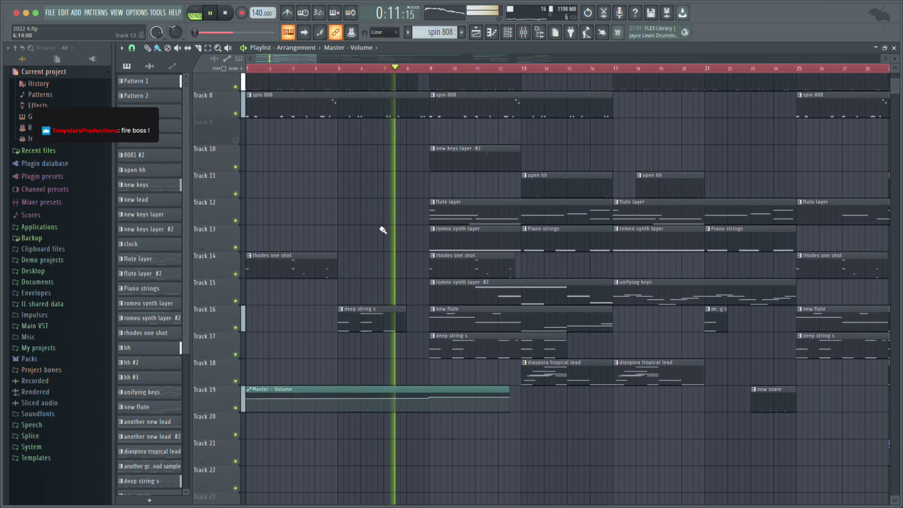
scroll(381, 228, up, 2)
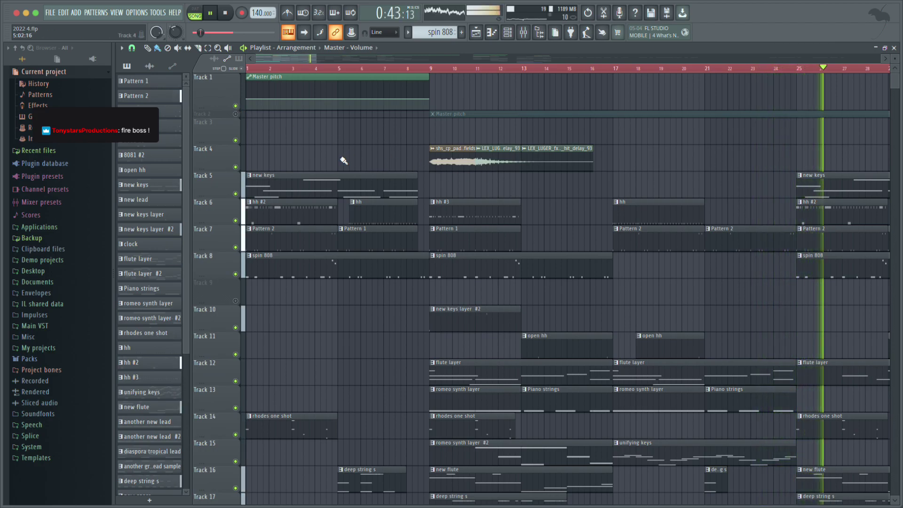
scroll(341, 162, down, 2)
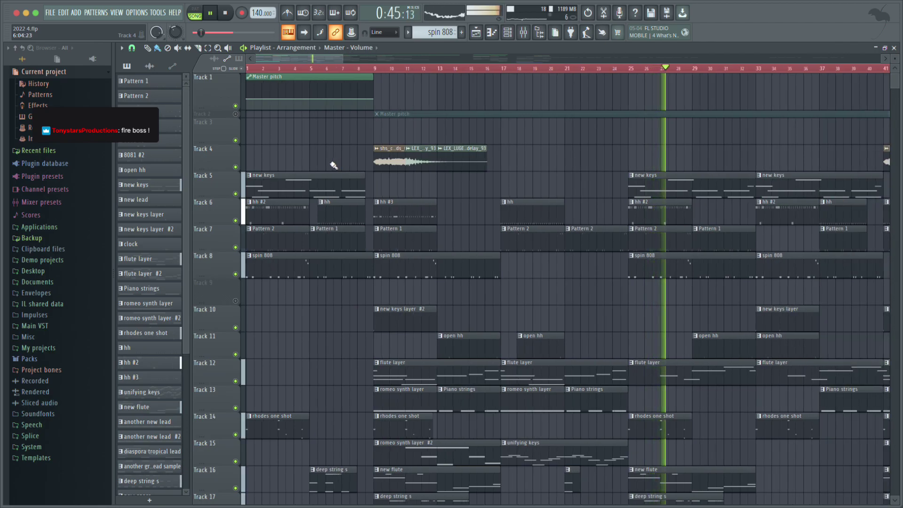
scroll(376, 176, down, 2)
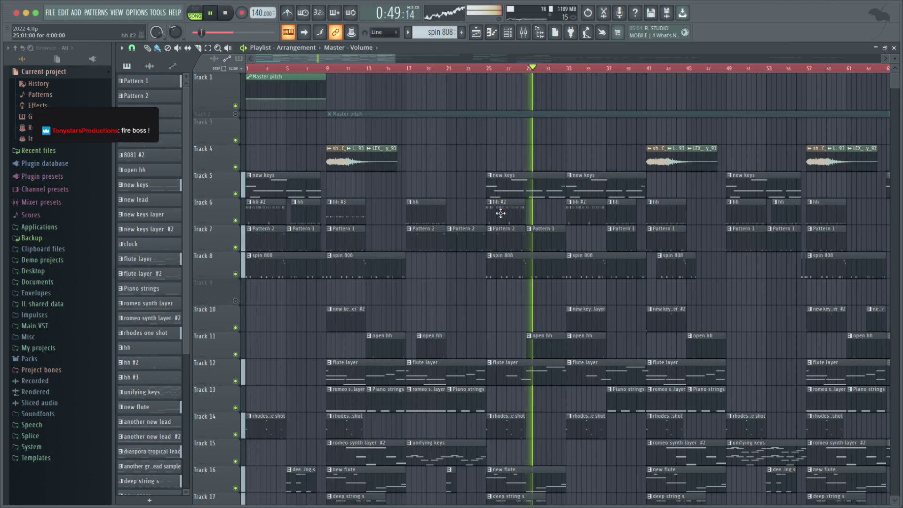
scroll(460, 192, down, 3)
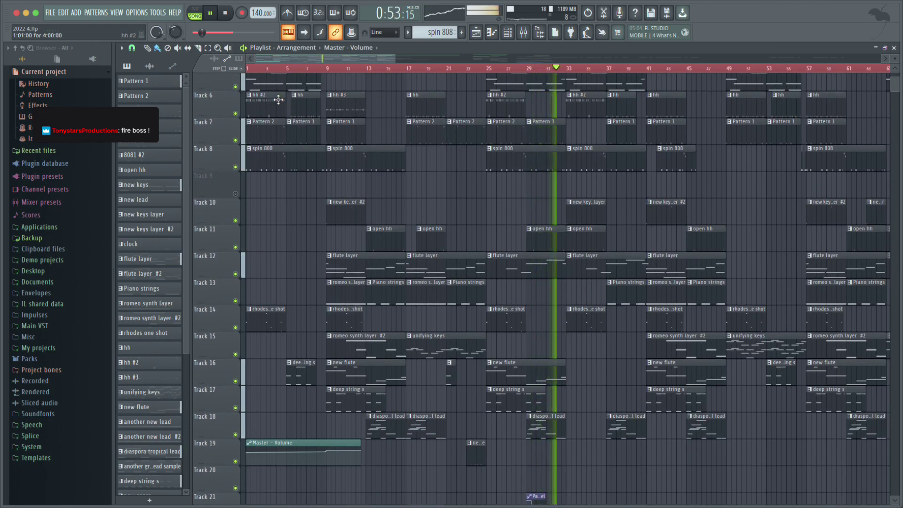
scroll(460, 207, up, 3)
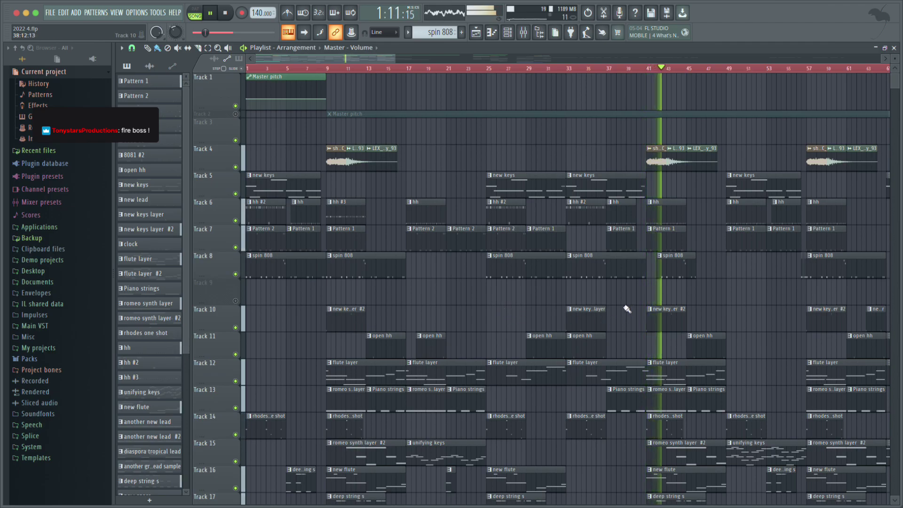
scroll(624, 313, down, 3)
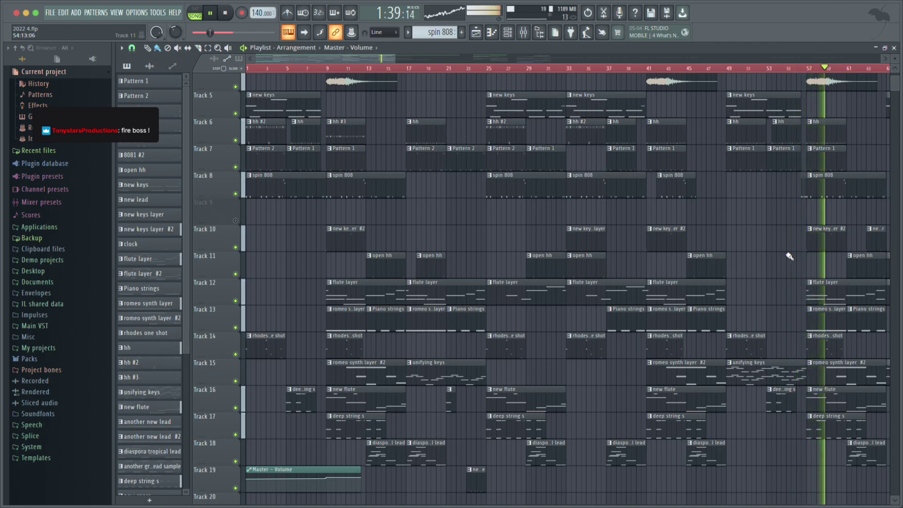
Examine the short spin 808 cuts just before bar 57 on Track 8 and the remaining sections of the arrangement.
scroll(816, 260, up, 10)
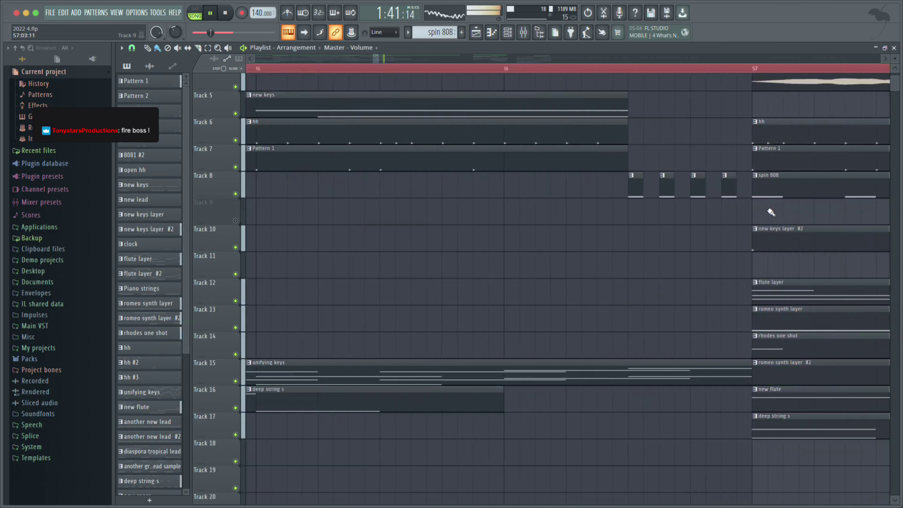
click(634, 189)
scroll(503, 272, down, 5)
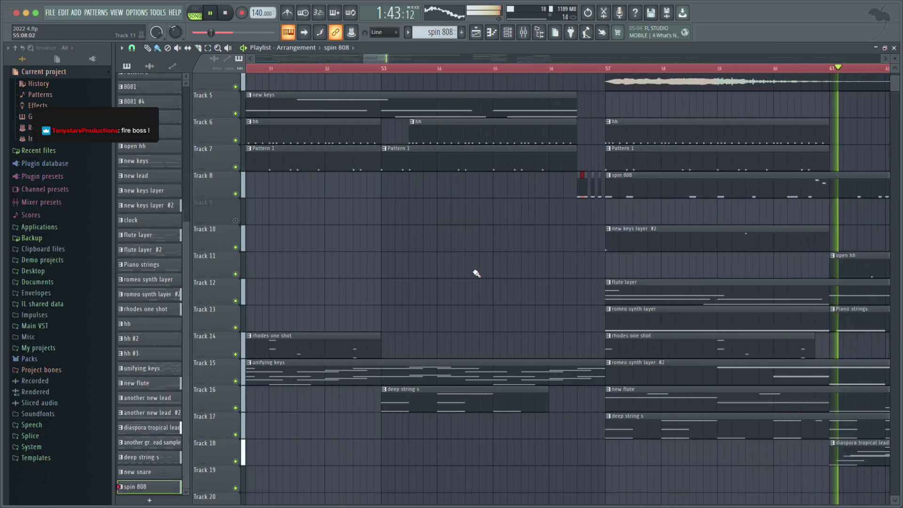
scroll(379, 262, down, 4)
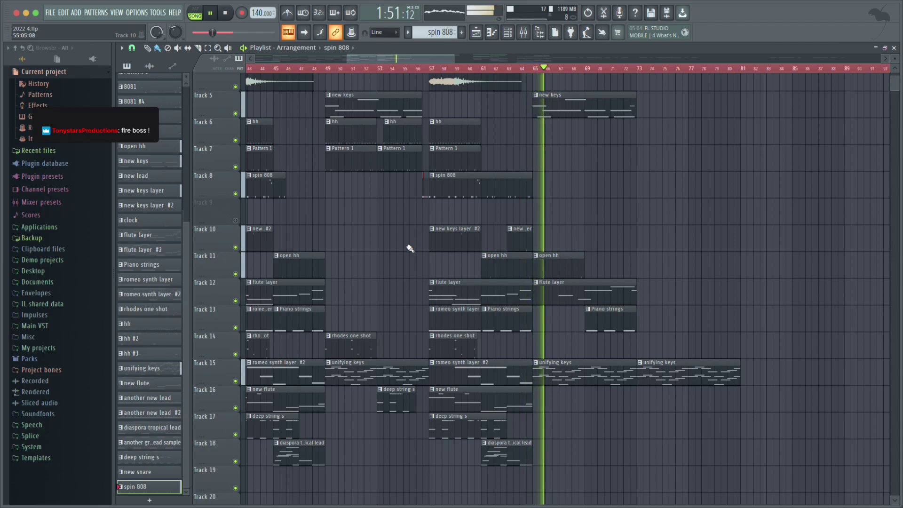
scroll(391, 256, down, 4)
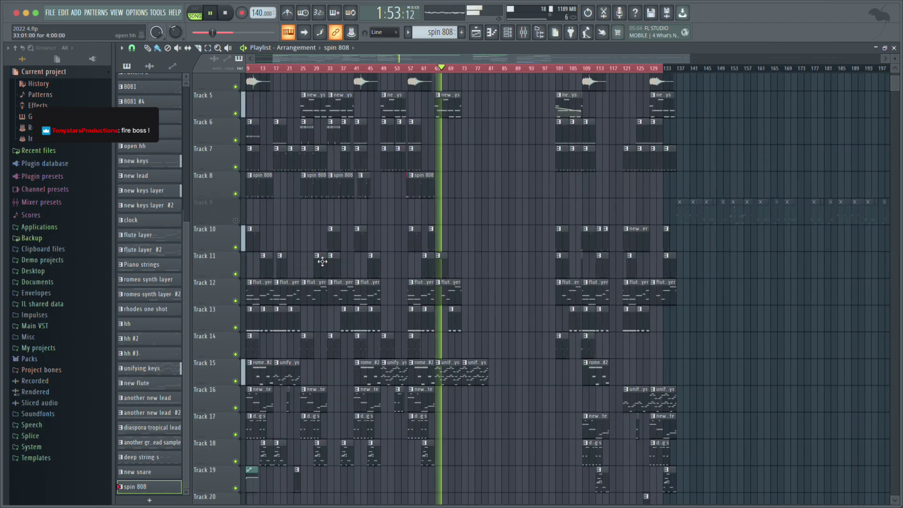
scroll(326, 261, up, 3)
scroll(268, 262, down, 5)
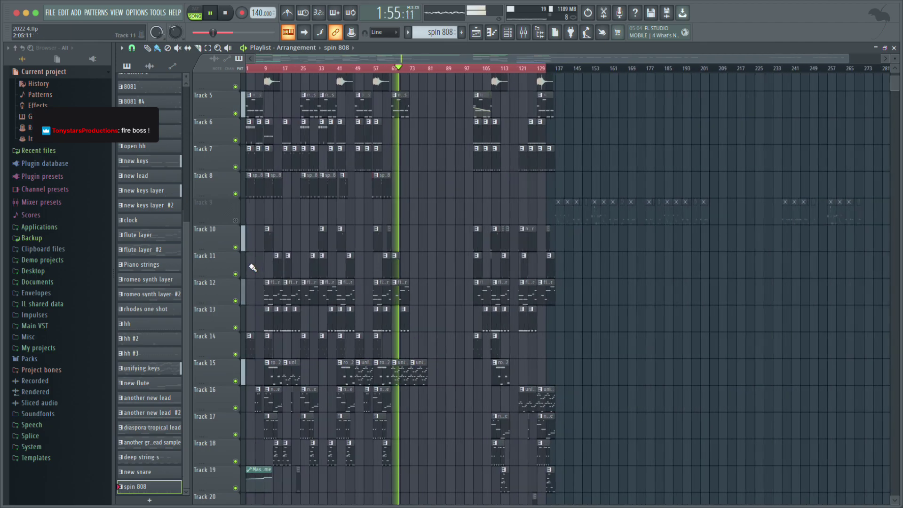
scroll(249, 267, up, 4)
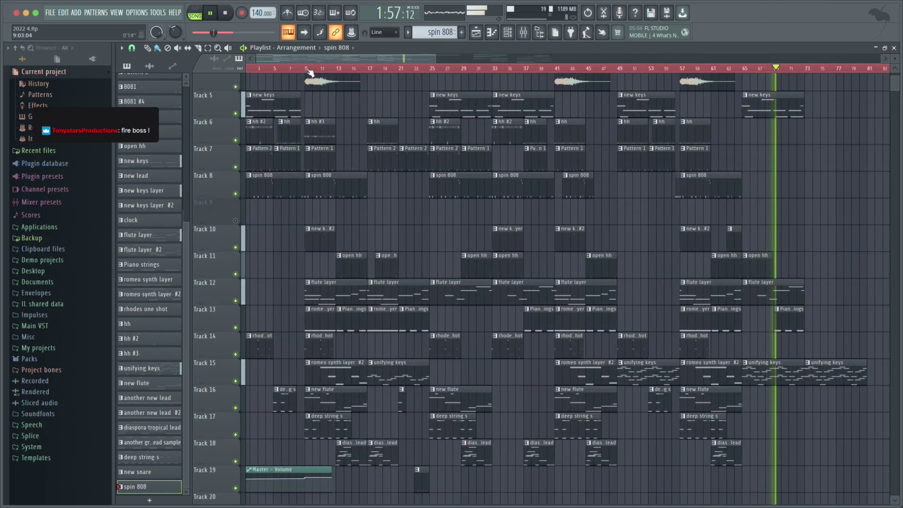
Mute Track 19 with its Master volume automation and replay the arrangement from near the start.
click(255, 70)
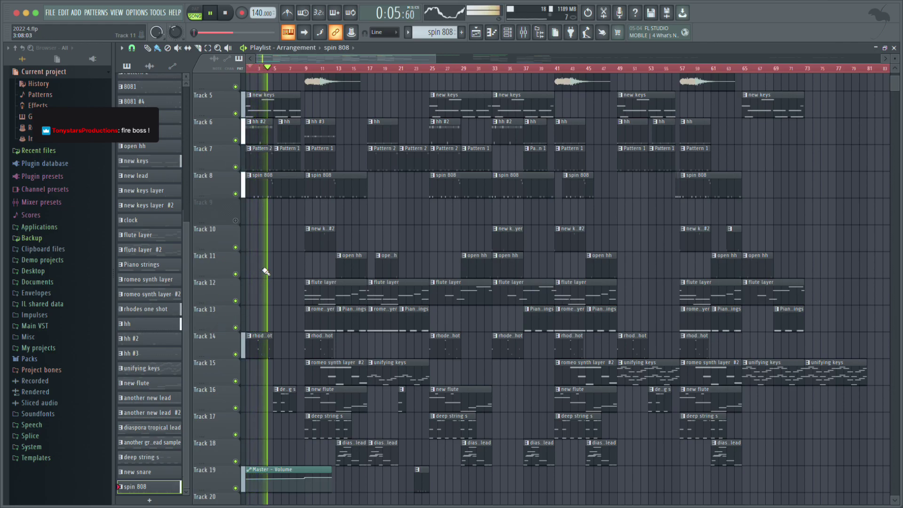
click(235, 488)
key(space)
key(space)
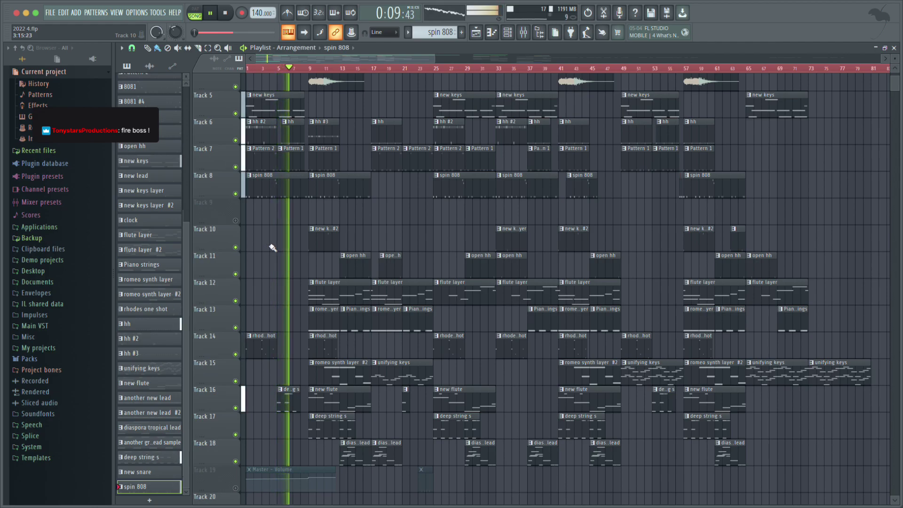
Try a copy of the first new keys clip at bar 9 on Track 5 and remove it.
click(278, 97)
click(312, 108)
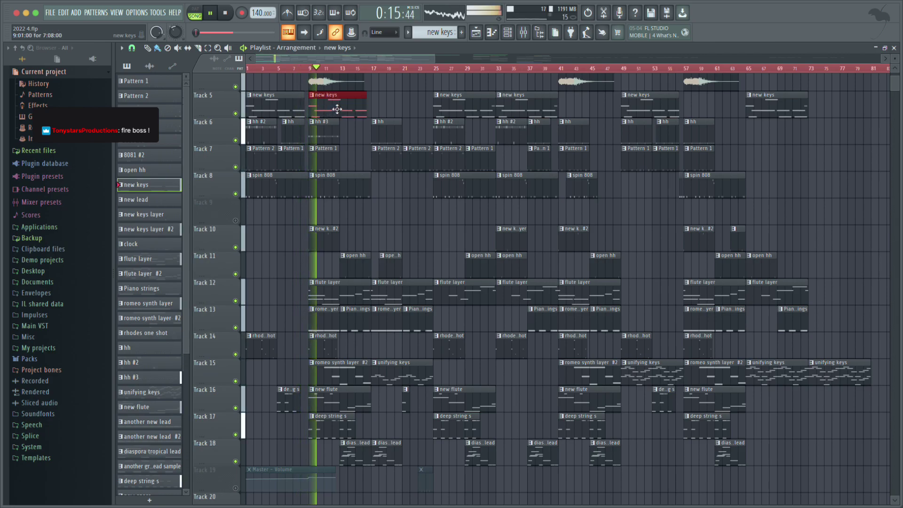
right_click(338, 109)
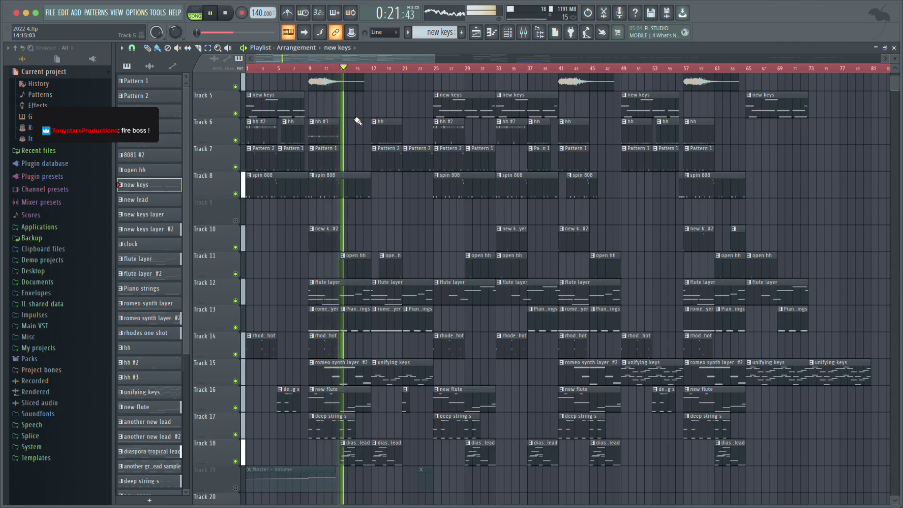
Place a copy of the new keys clip at bar 17 on Track 5.
scroll(357, 121, up, 3)
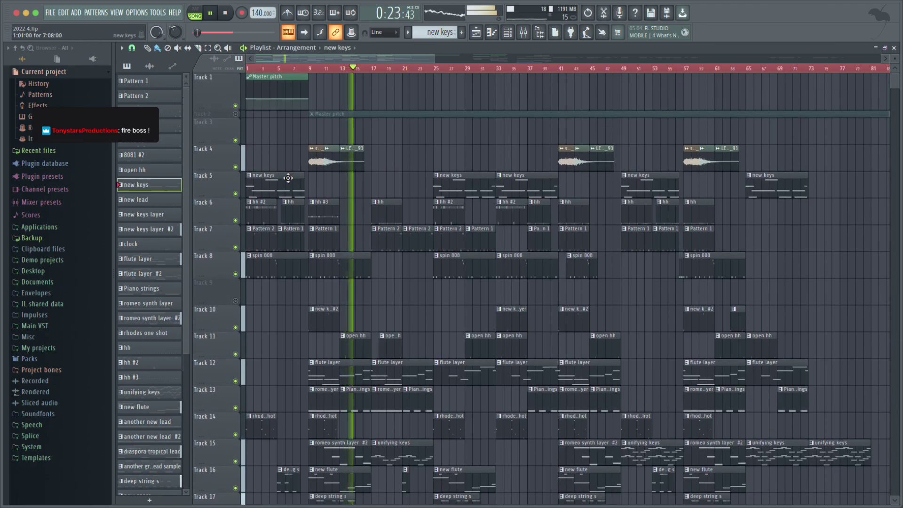
click(379, 187)
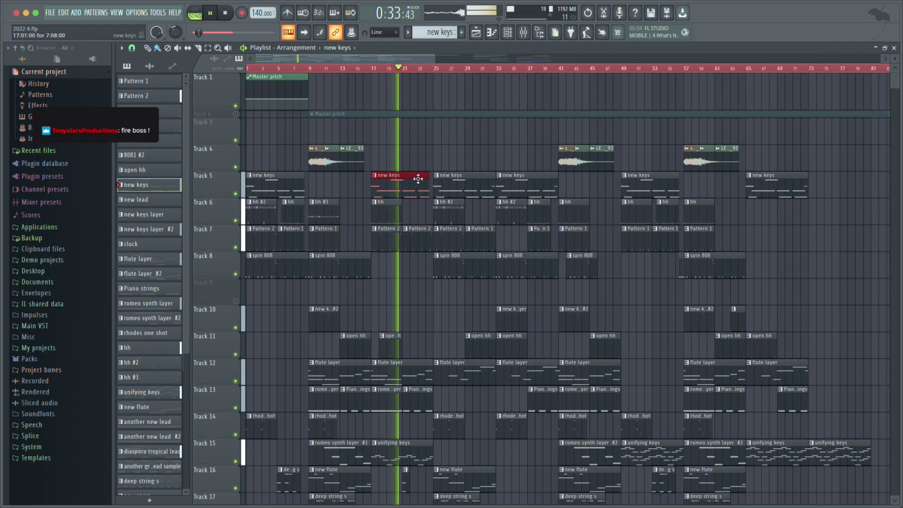
scroll(419, 178, down, 3)
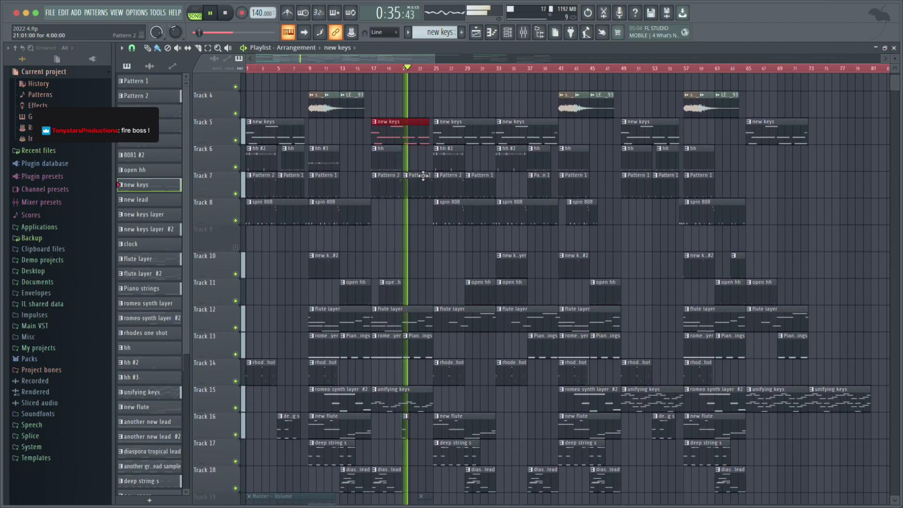
scroll(423, 177, up, 3)
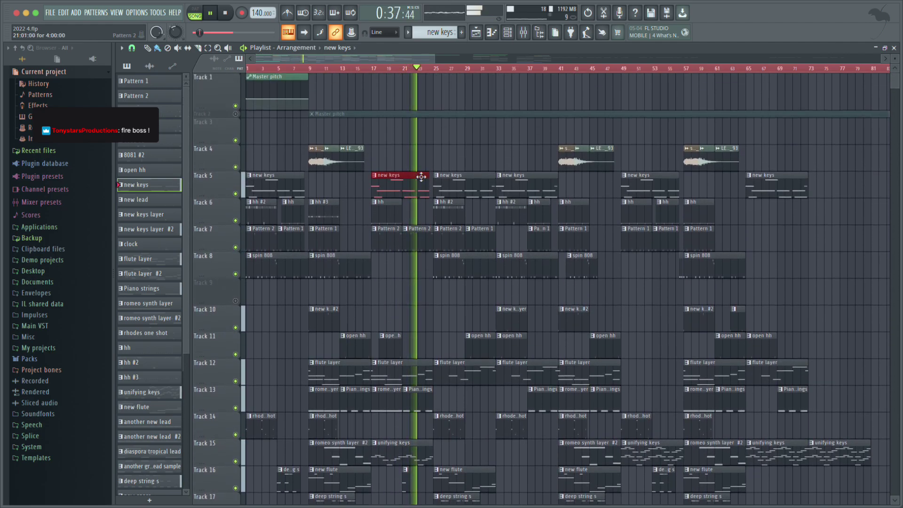
Place a copy of the first rhodes one shot clip at bar 17 on Track 14.
scroll(421, 176, down, 3)
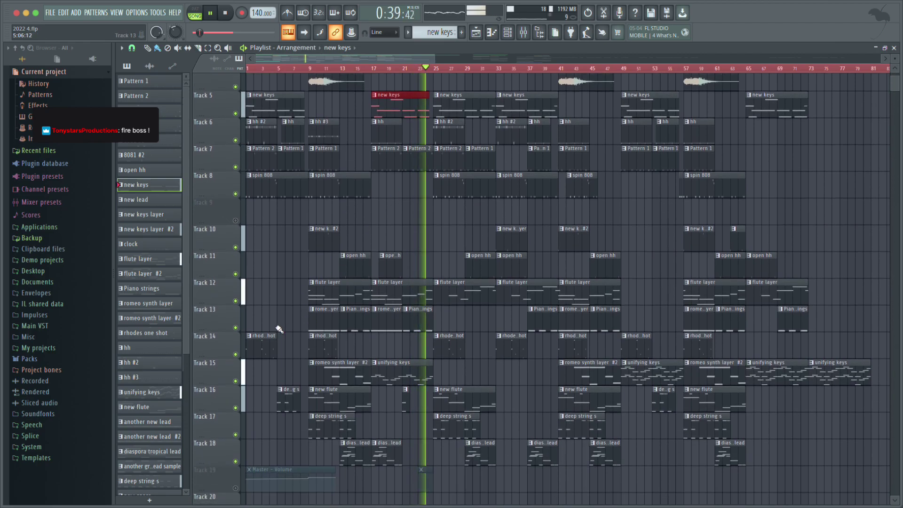
click(258, 337)
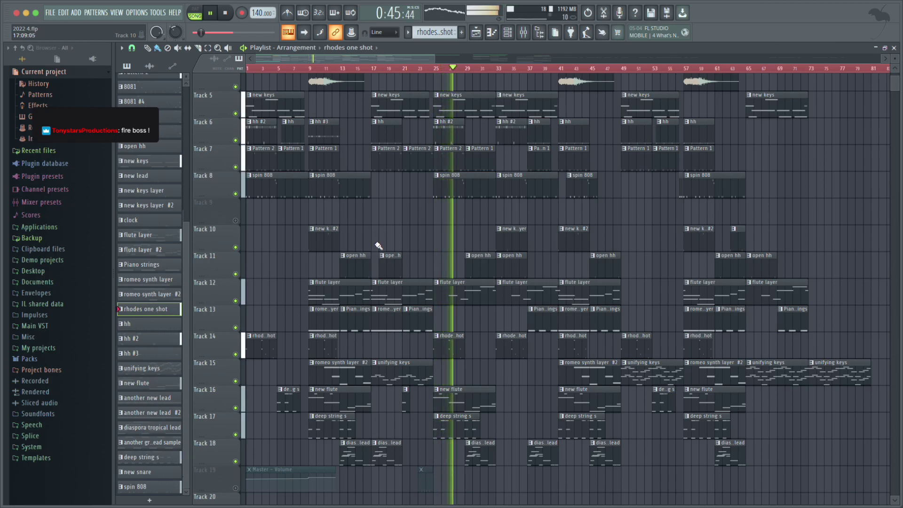
click(375, 342)
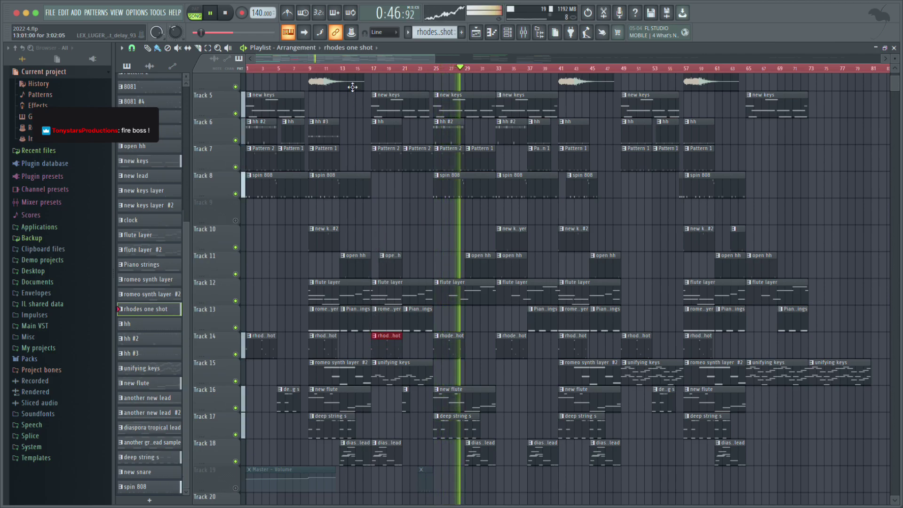
Replay the arrangement from bar 9 and remove the new keys clip at bar 17 on Track 5.
click(312, 71)
scroll(359, 134, up, 2)
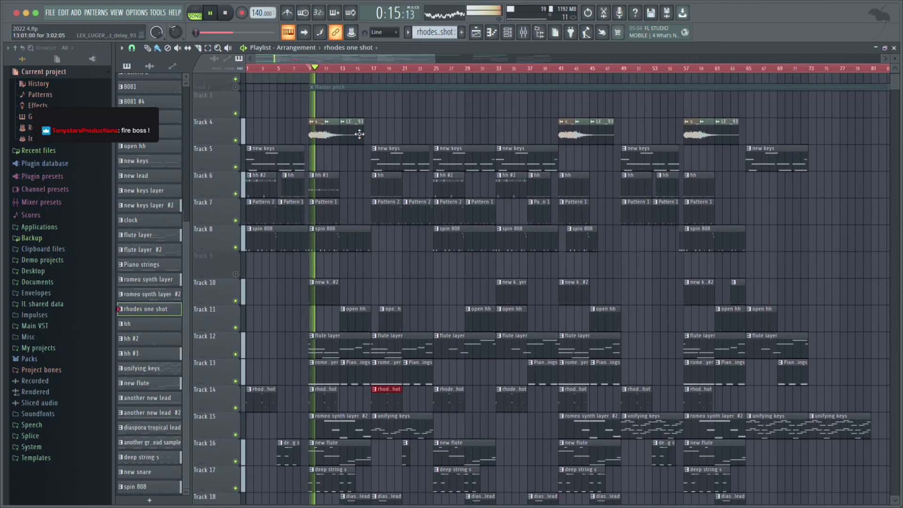
right_click(390, 154)
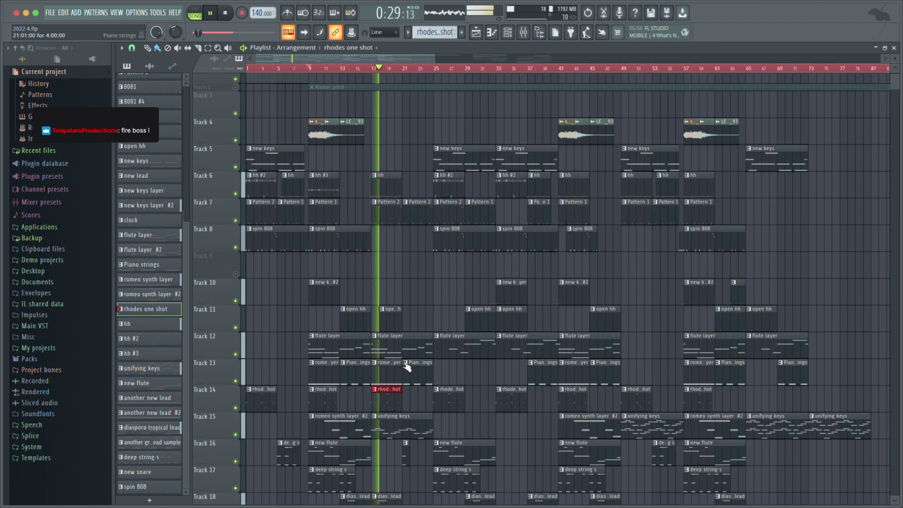
Remove the diaspora tropical lead clip at bar 17 on Track 18 and select the short deep string s clip at bar 21 on Track 16.
scroll(400, 316, down, 3)
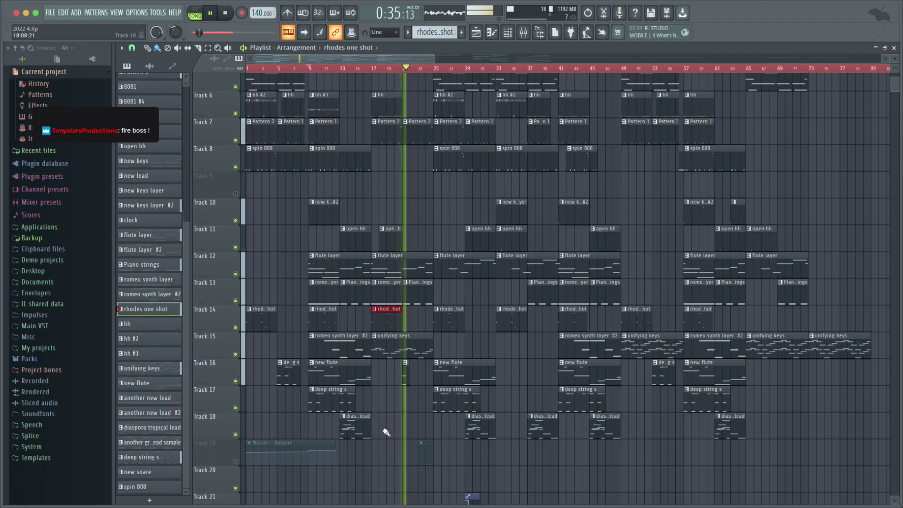
click(405, 376)
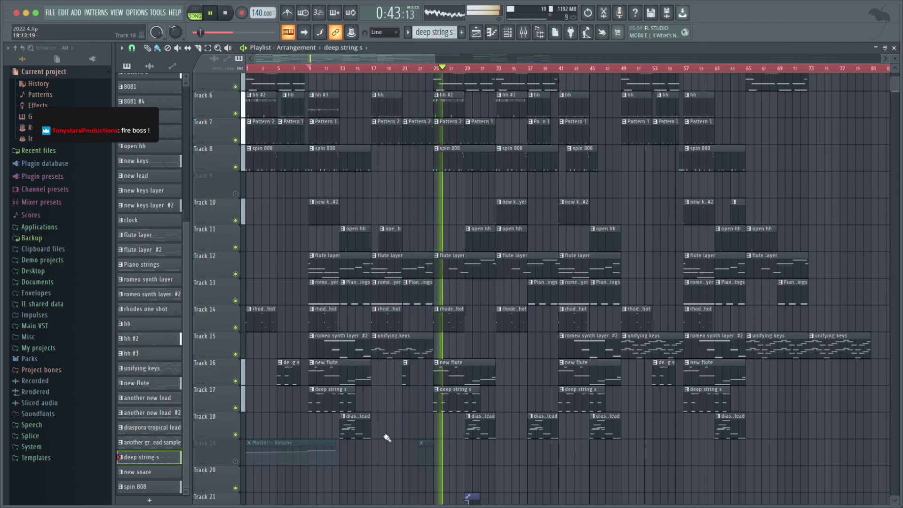
Review all tracks of the arrangement during playback and save the project.
scroll(384, 433, down, 3)
scroll(380, 450, up, 3)
scroll(379, 450, up, 3)
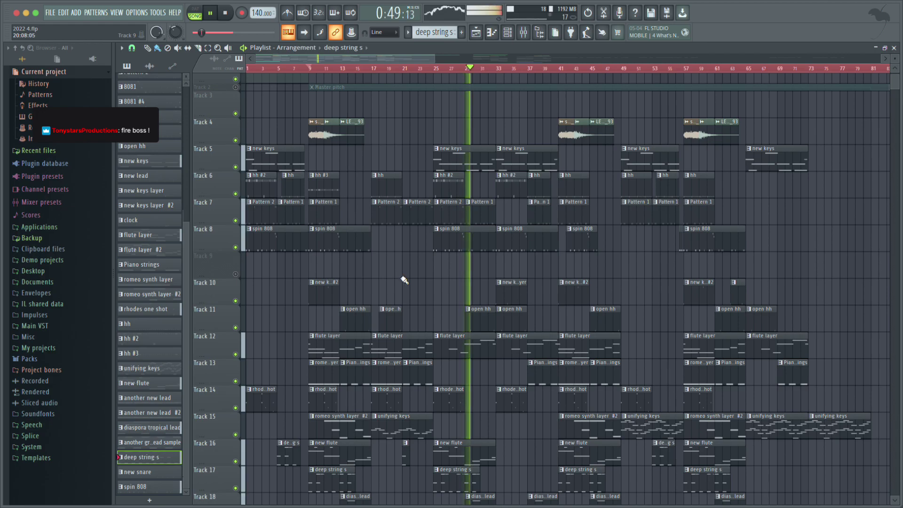
scroll(413, 277, down, 6)
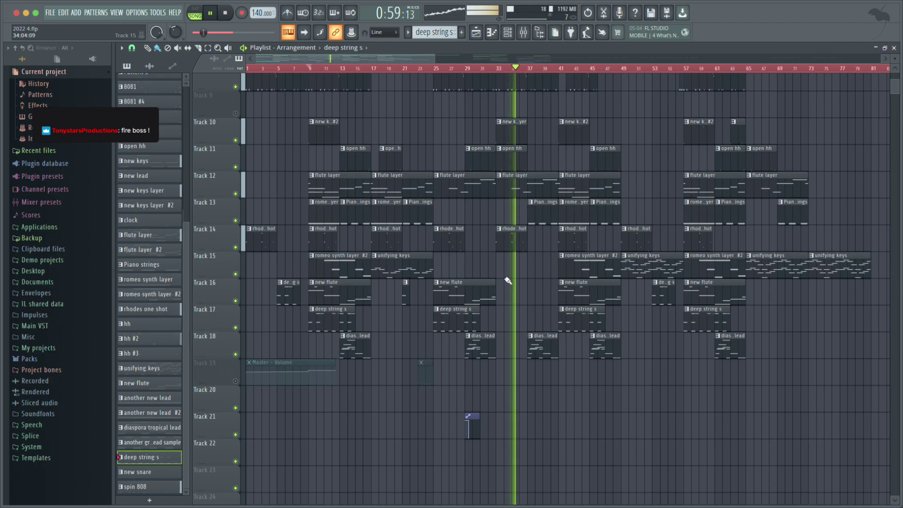
scroll(520, 296, up, 5)
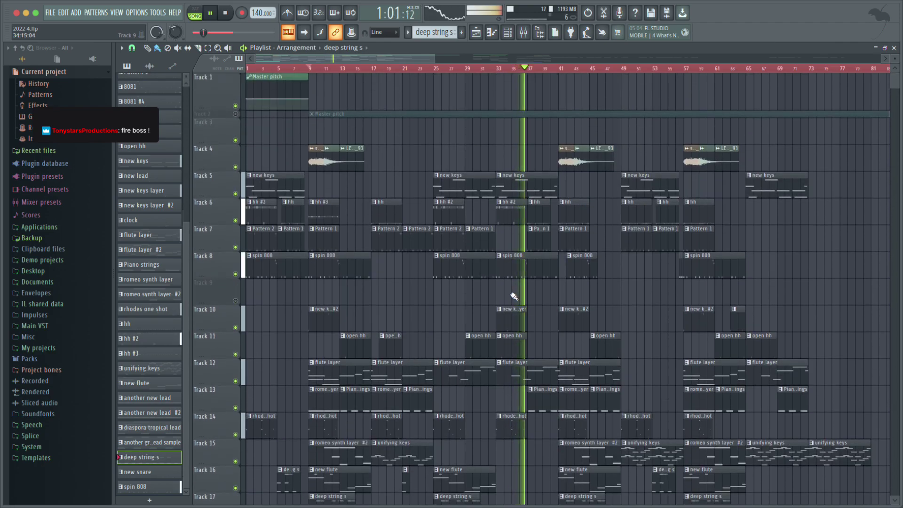
scroll(520, 296, down, 2)
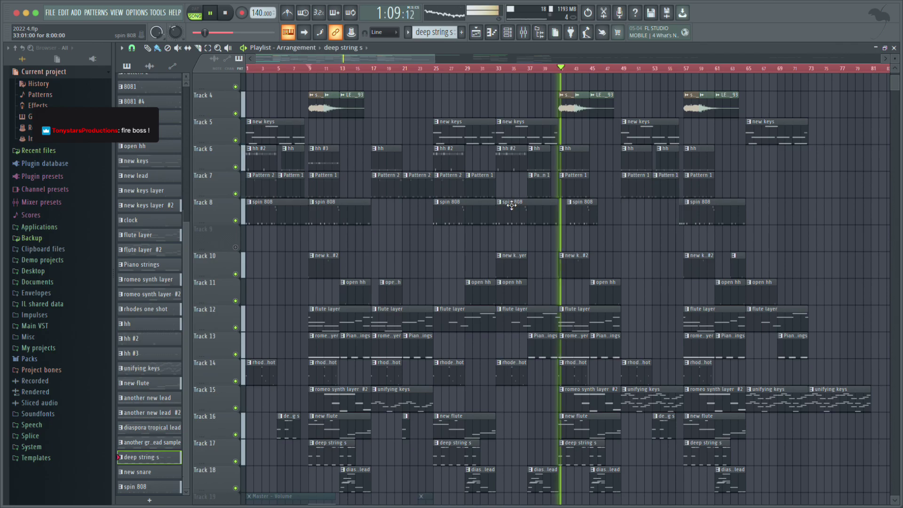
scroll(413, 258, down, 1)
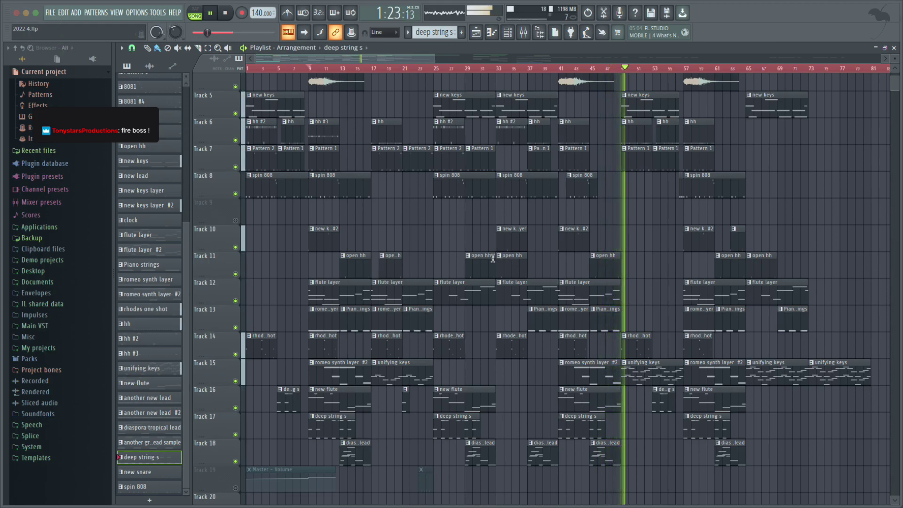
key(ctrl+s)
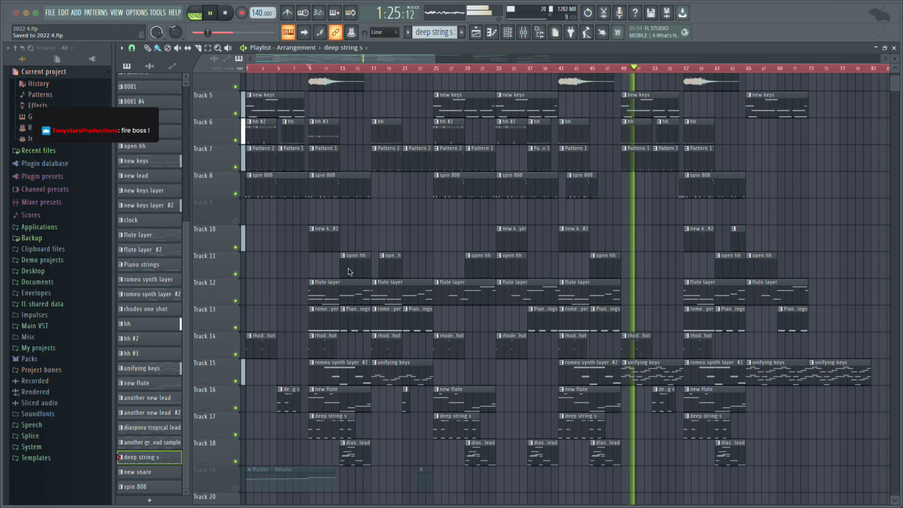